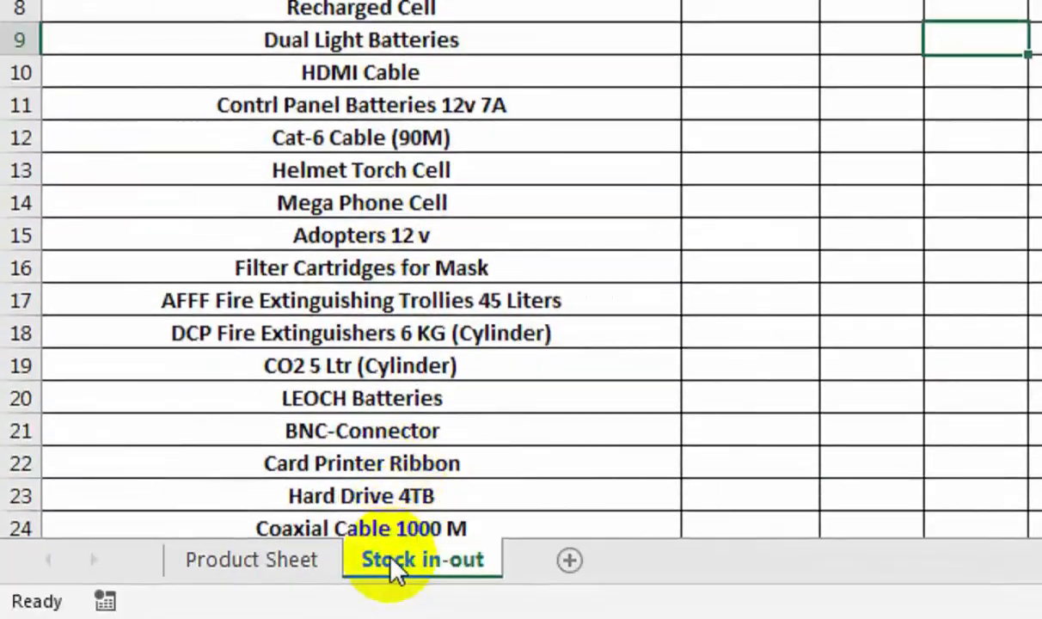
Step: Review the columns of the Product Sheet and Stock in-out sheets, ending on Stock in-out
click(251, 558)
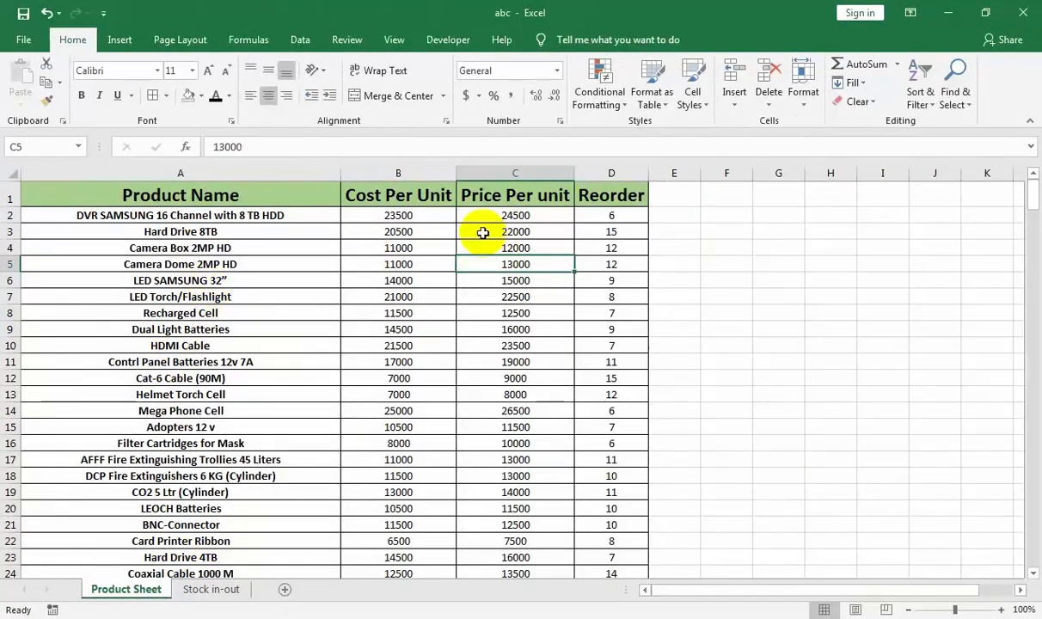
click(217, 589)
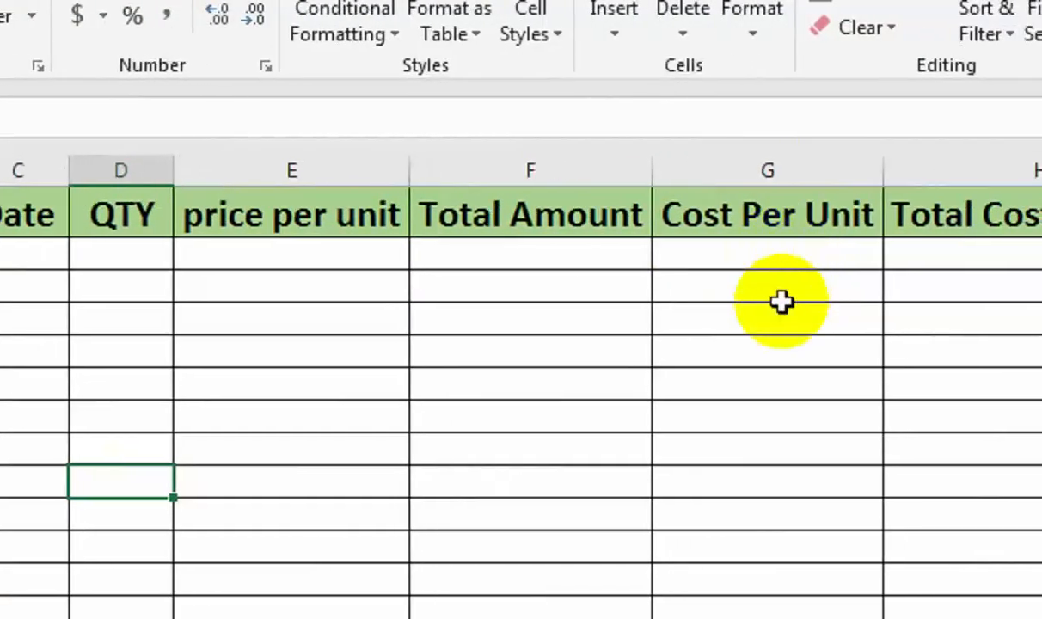
drag(836, 251, 579, 281)
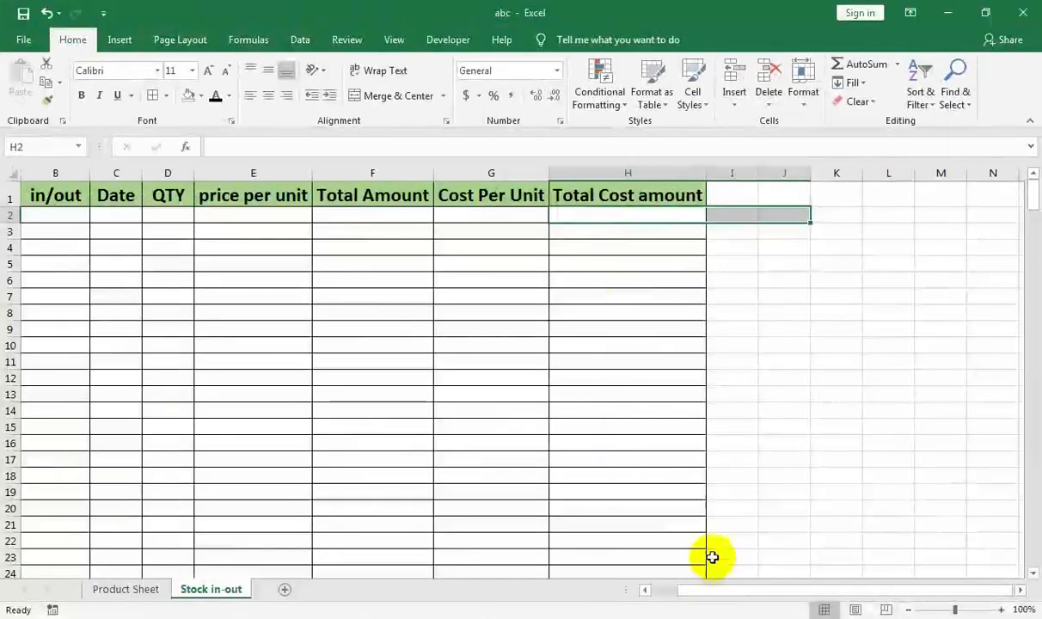
drag(698, 591, 619, 591)
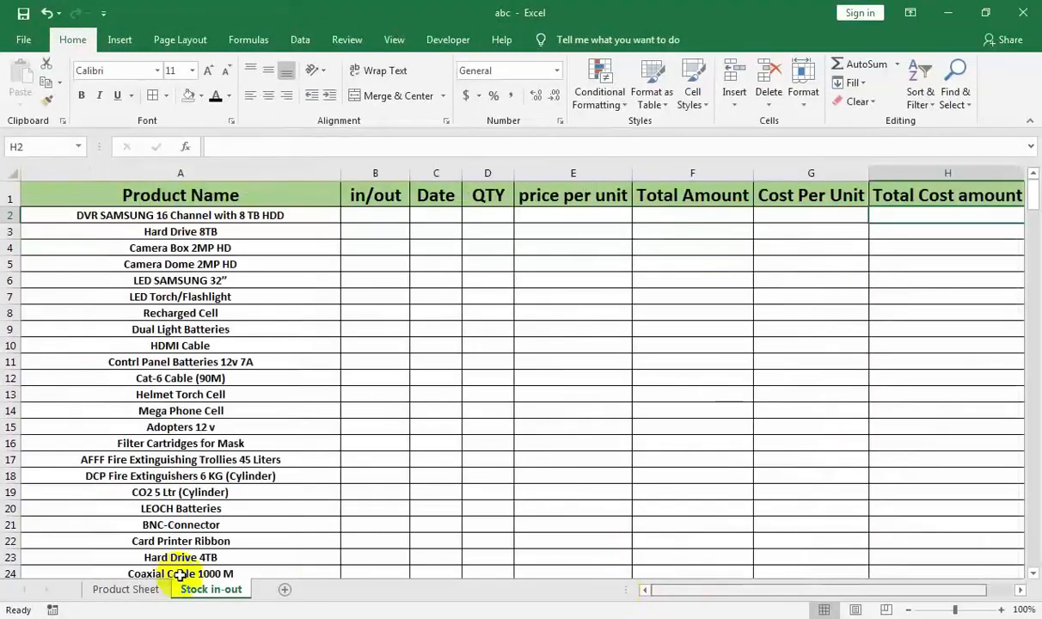
click(161, 589)
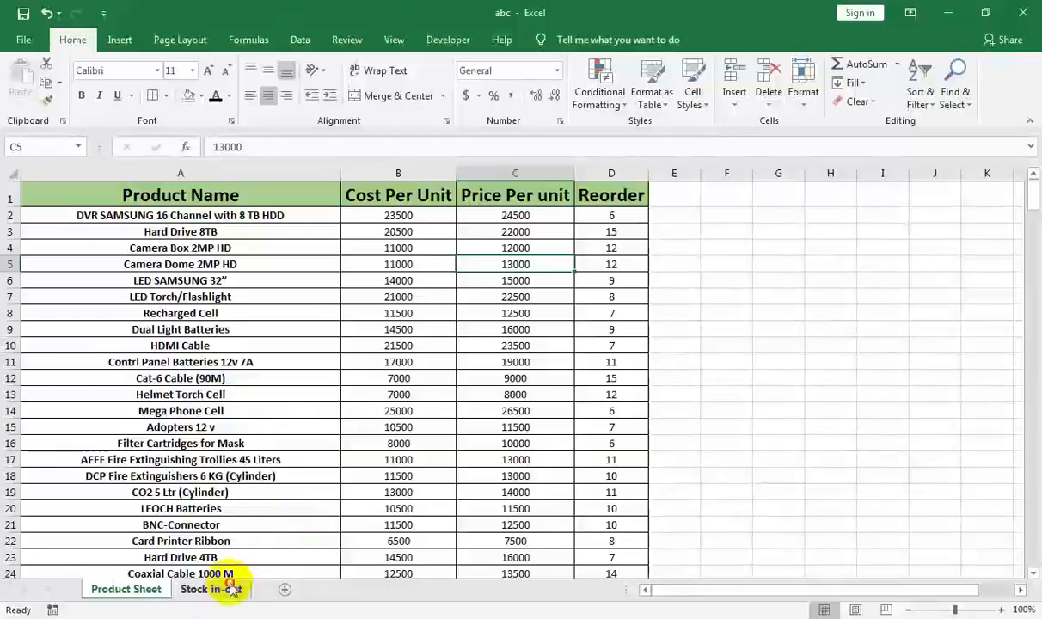
click(232, 587)
click(374, 215)
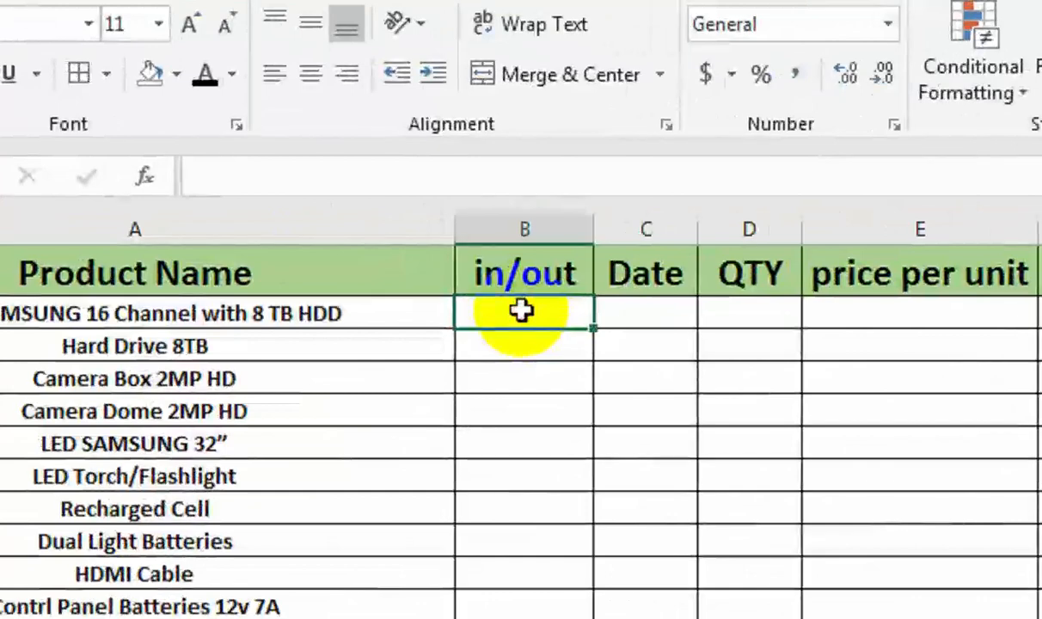
key(Left)
key(ctrl+shift+Down)
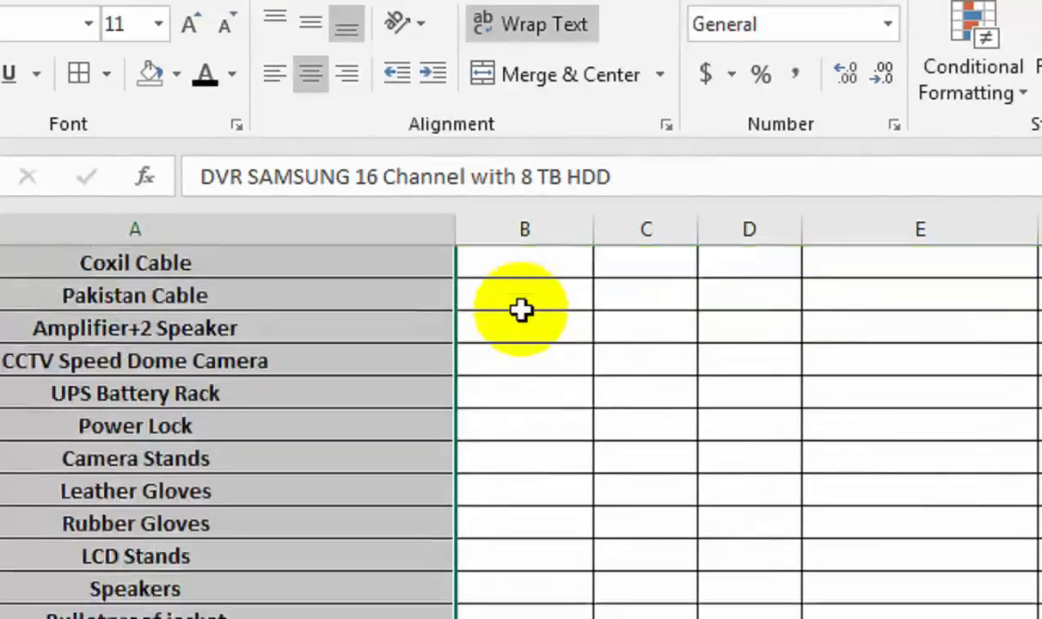
key(Right)
key(Up)
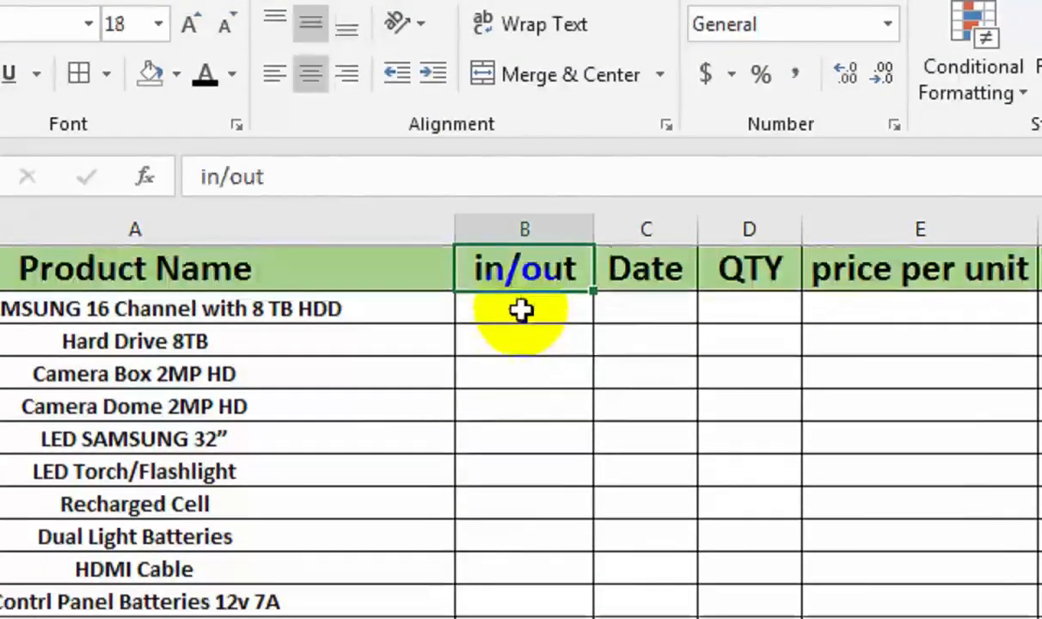
Step: Restrict the in/out cells of all products to a validation list with the source Opening Stock,in,out
key(Left)
key(ctrl+Down)
key(Right)
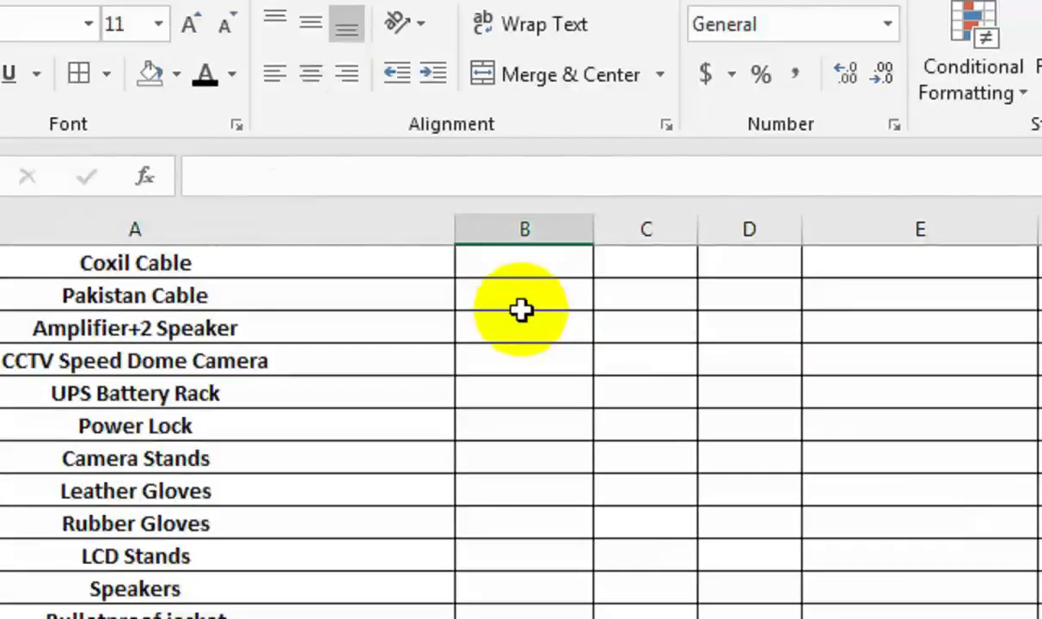
key(ctrl+shift+Up)
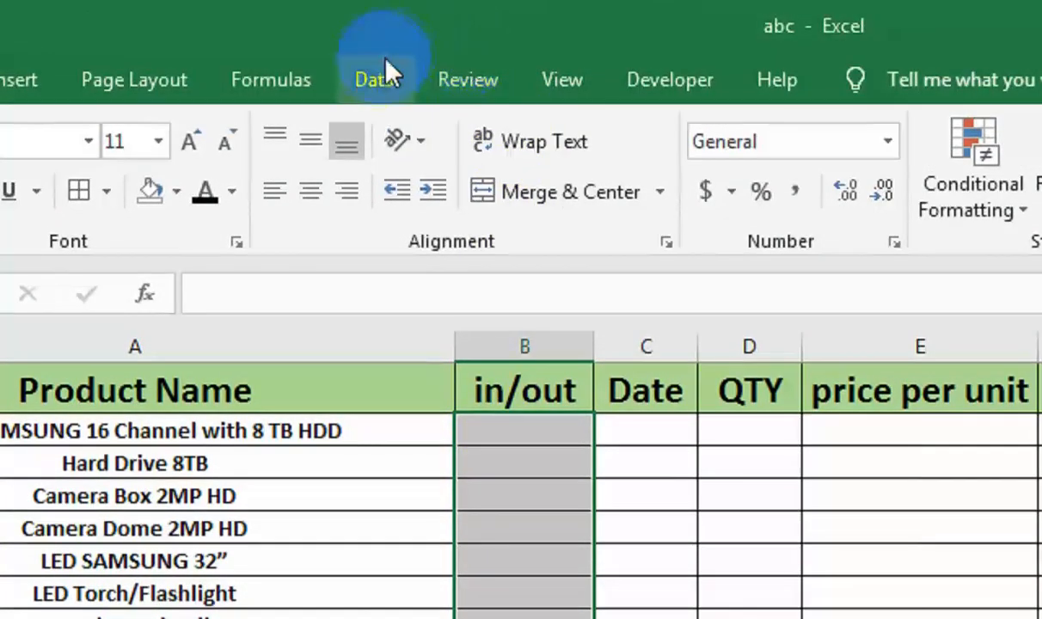
click(378, 79)
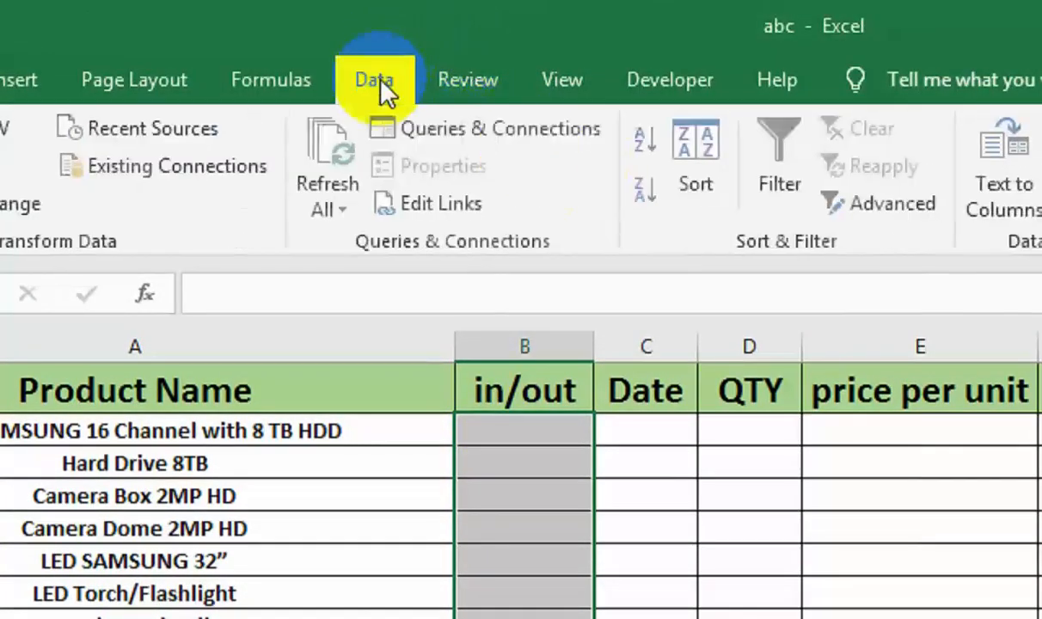
click(763, 203)
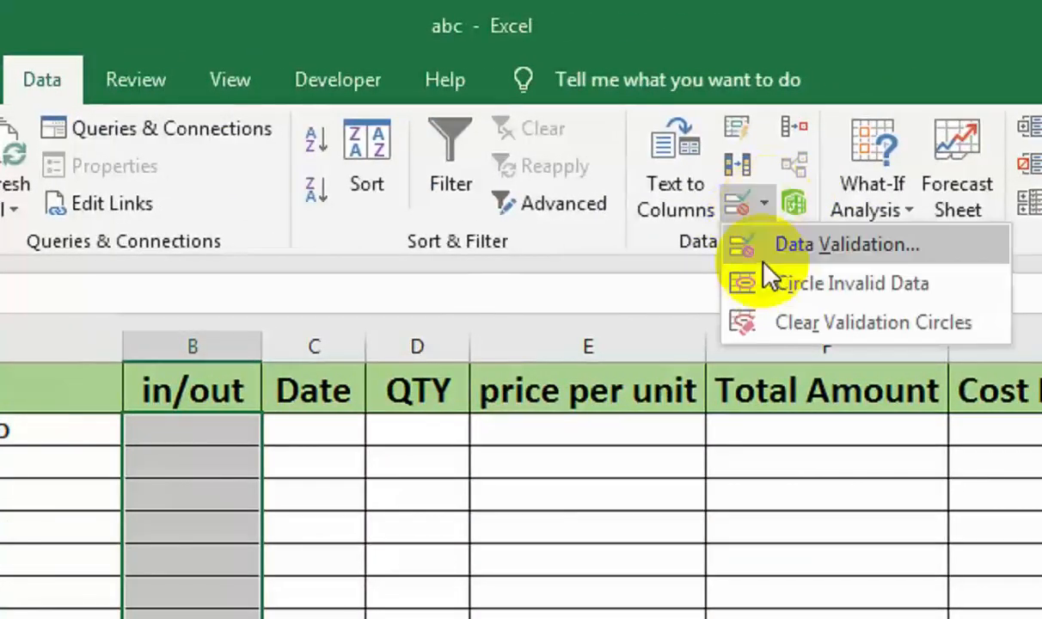
click(772, 246)
click(225, 618)
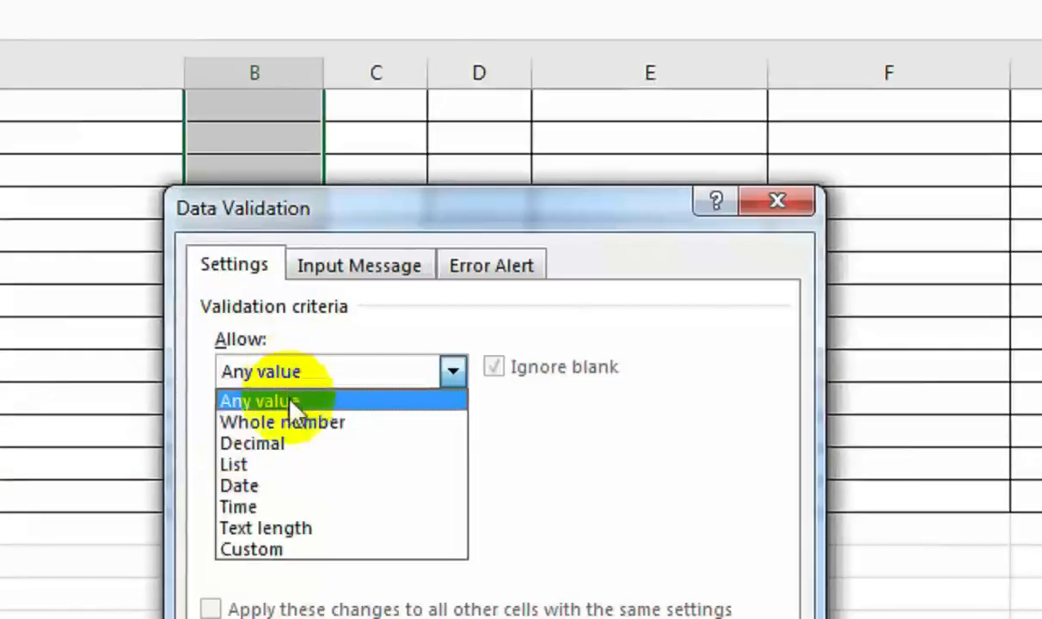
click(283, 464)
click(295, 503)
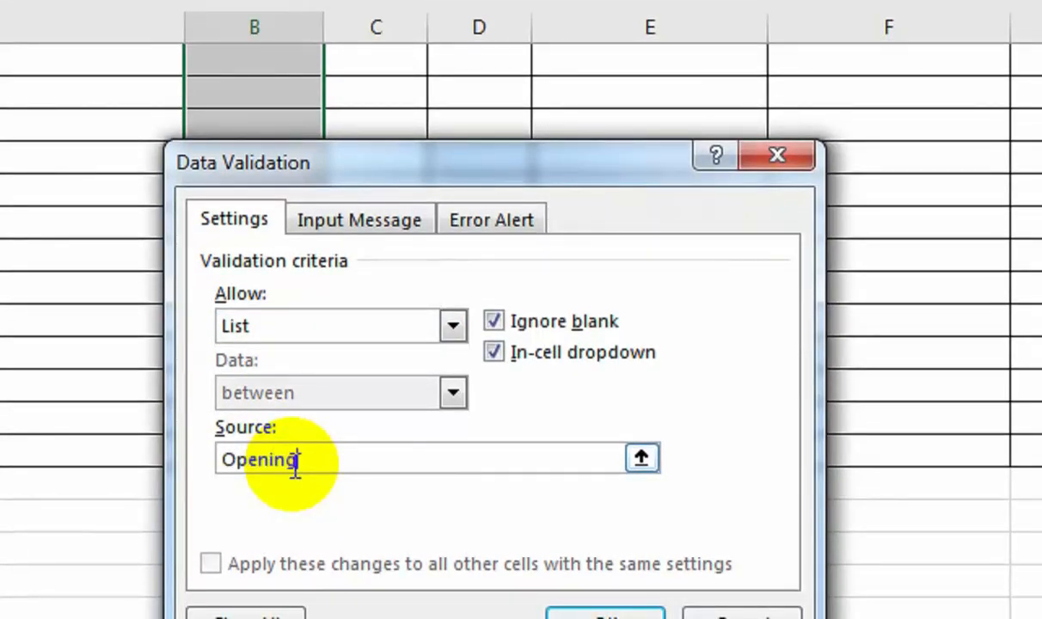
text(Opening Stock,in)
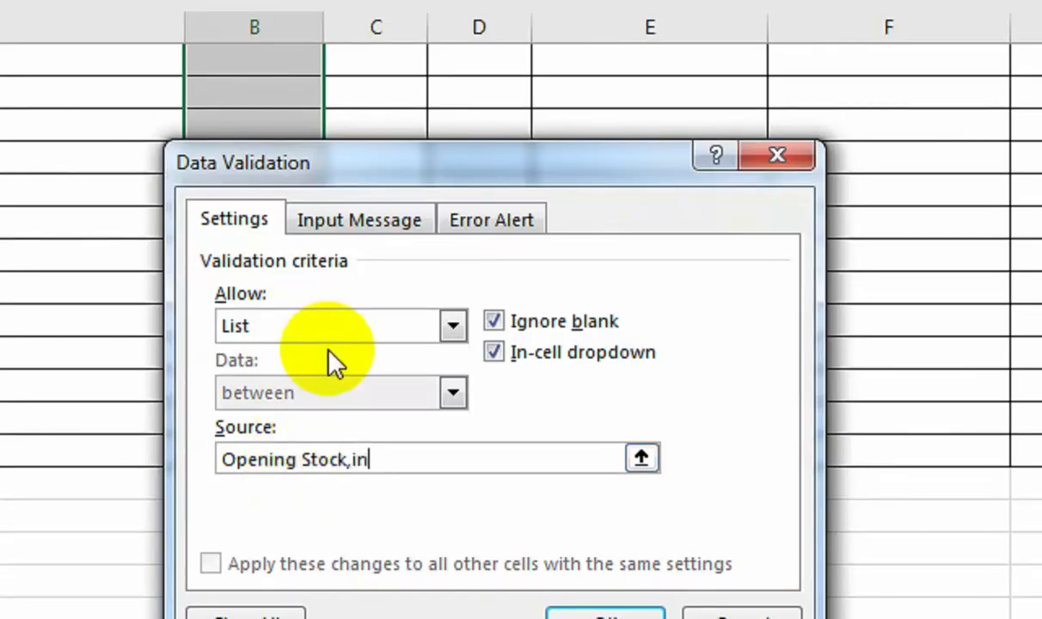
text(,out)
click(559, 615)
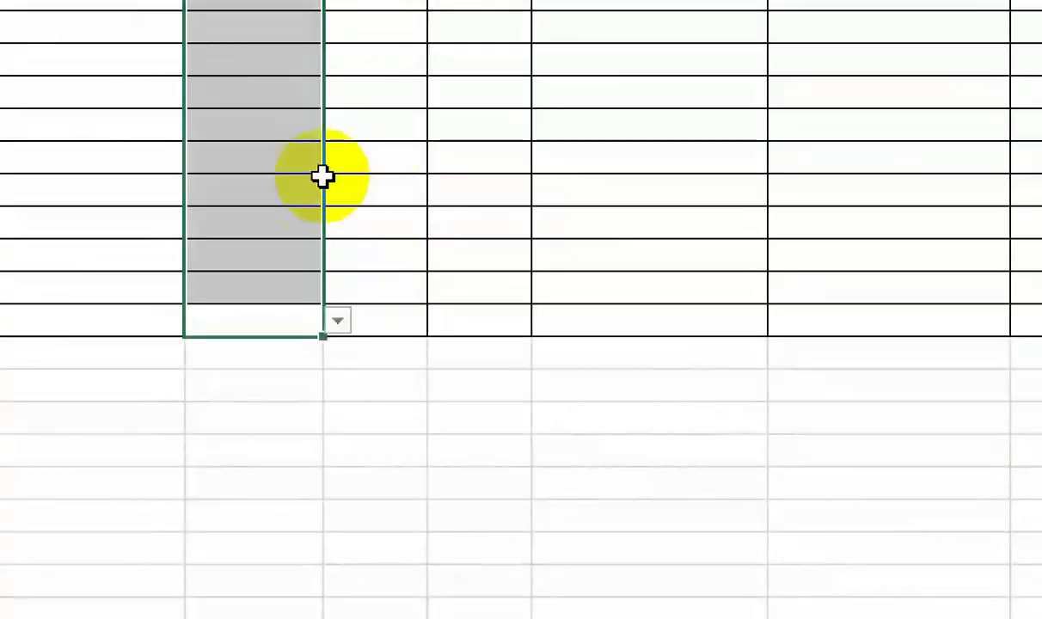
Step: Choose Opening Stock as the in/out entry in B2 and widen the column to fit the text
click(295, 186)
scroll(294, 186, up, 5)
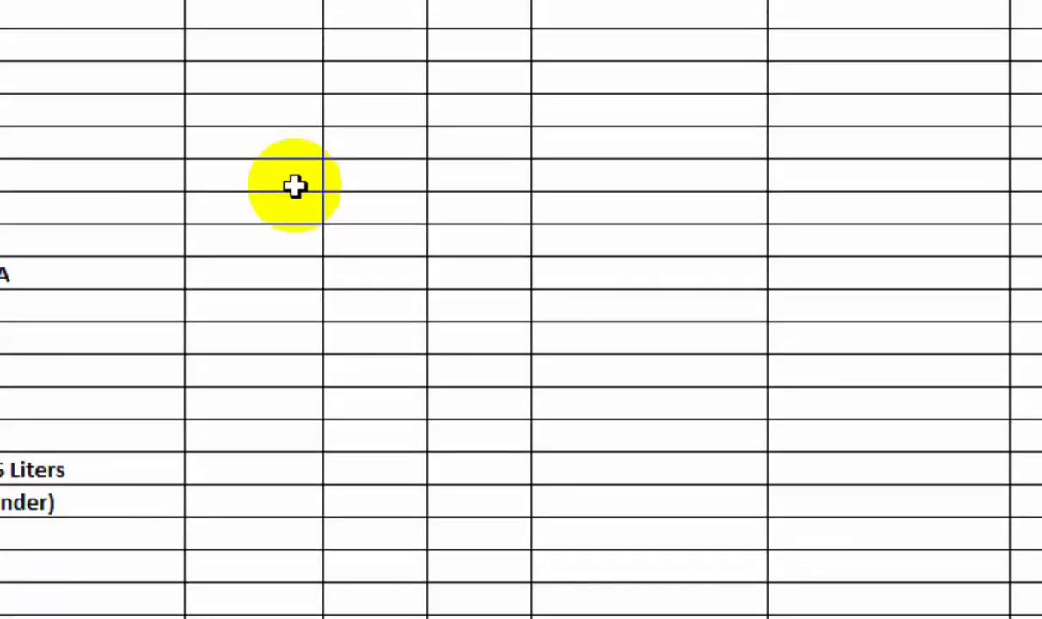
click(341, 153)
click(311, 183)
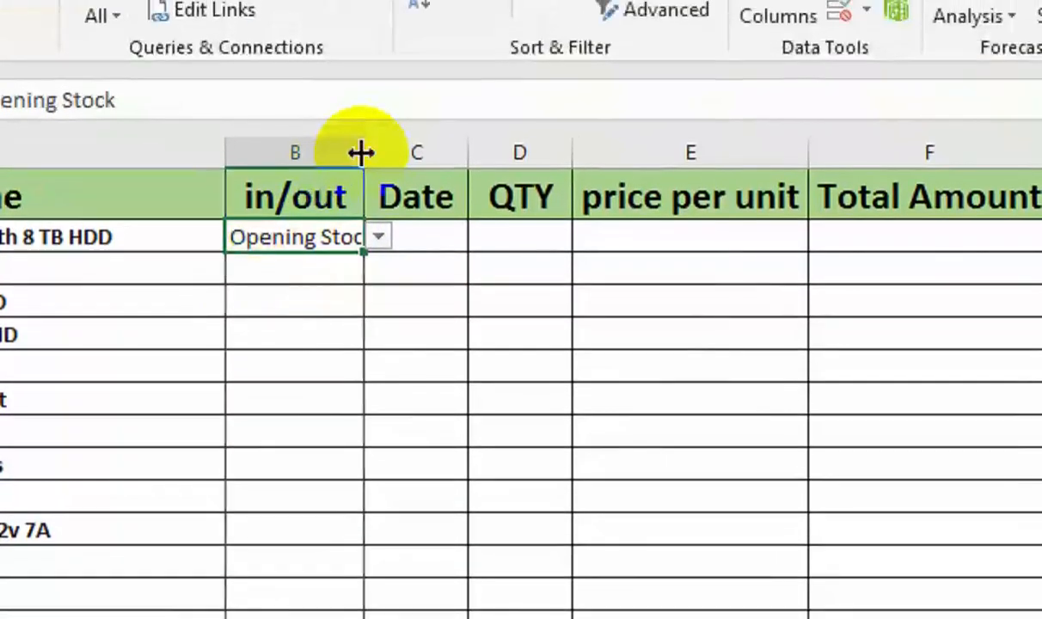
key(Left)
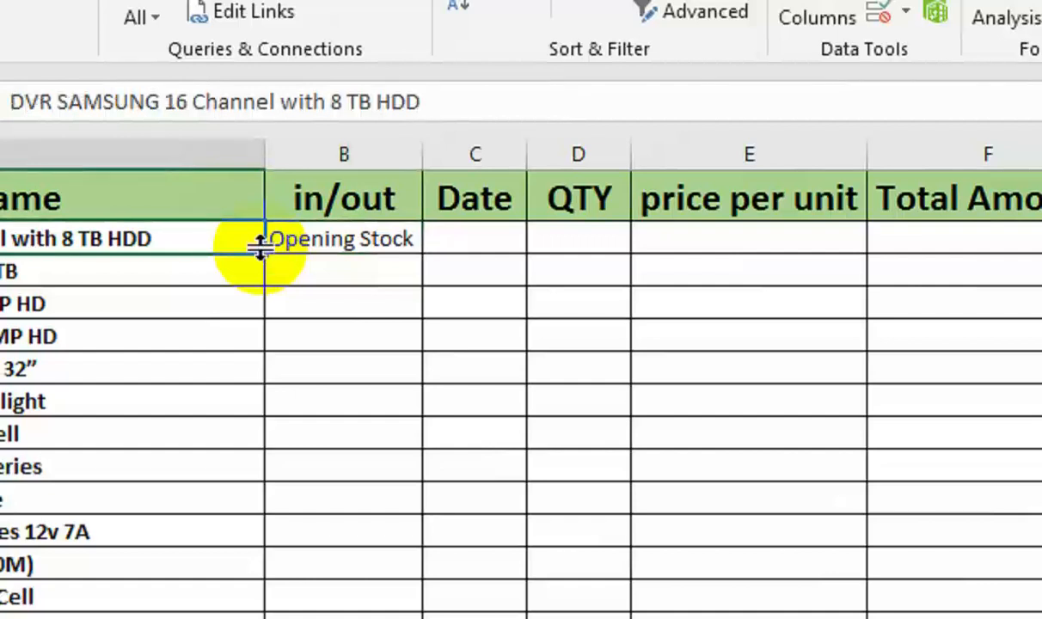
key(ctrl+shift+Down)
key(Right)
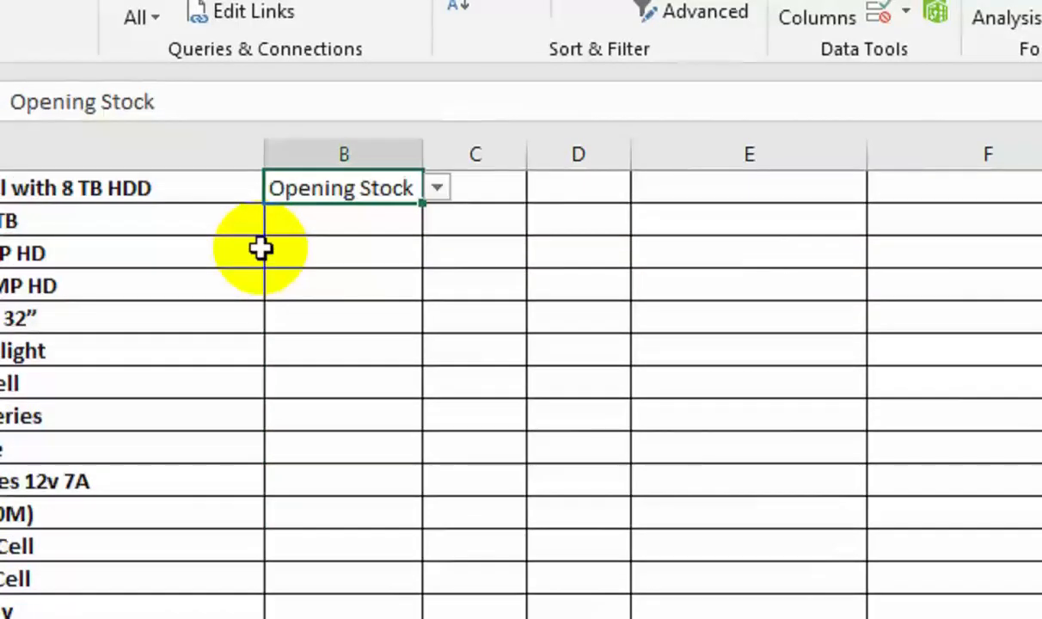
Step: Fill the Opening Stock entry from B2 down the in/out column to the last product row
key(Left)
key(ctrl+Down)
key(Right)
key(ctrl+shift+Up)
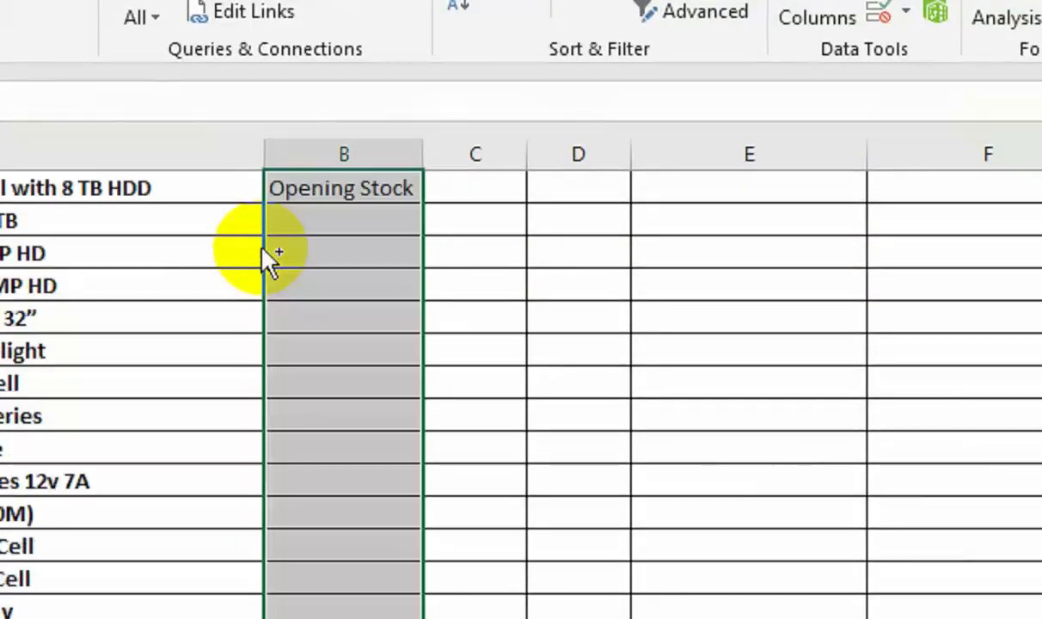
key(ctrl+d)
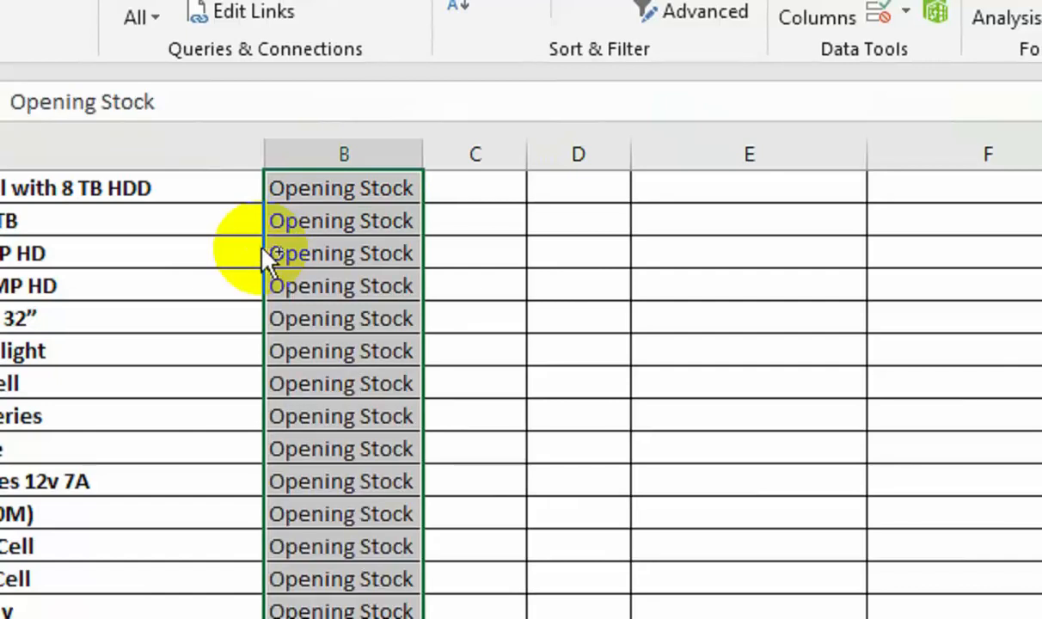
Step: Enter the date 1-Aug-22 in C2 for the first product
key(Up)
key(Right)
key(Down)
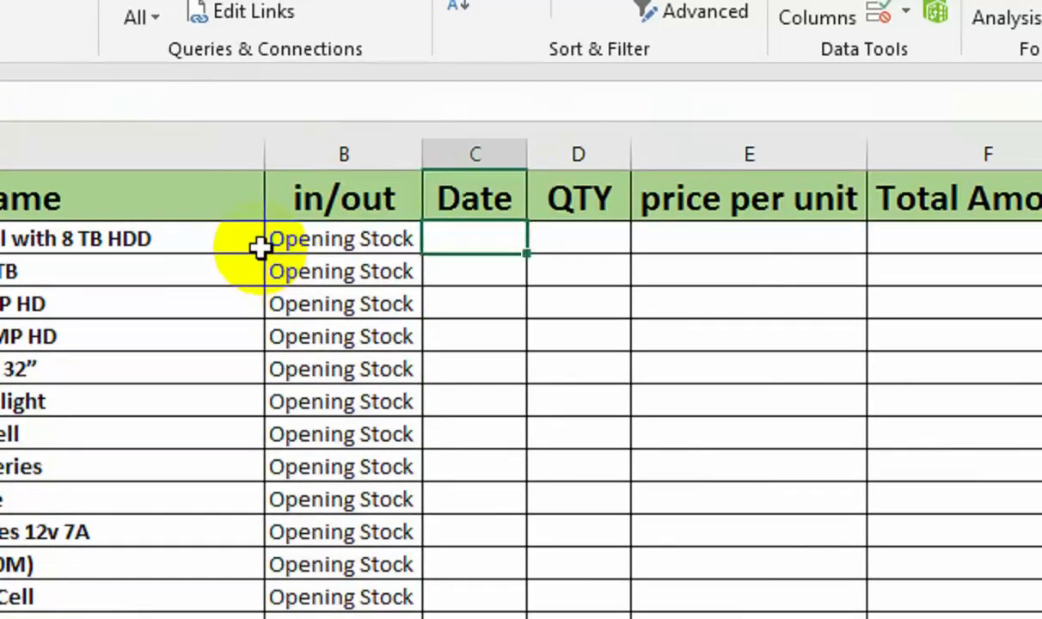
text(1-aug-2)
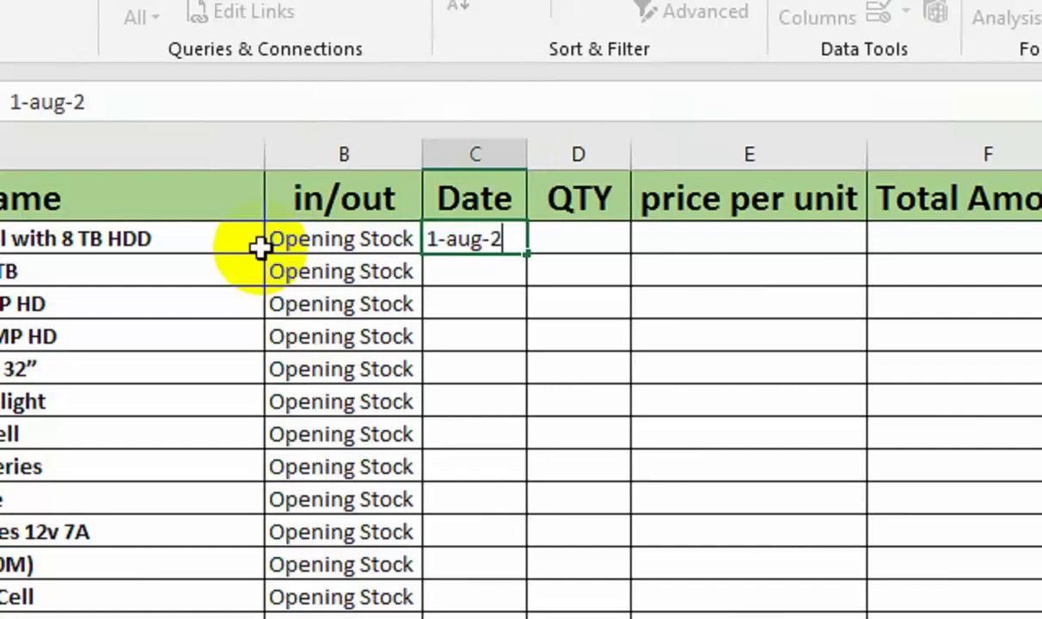
text(2)
key(Return)
Step: Fill the date from C2 down the Date column to the last product row
key(Left)
key(ctrl+Down)
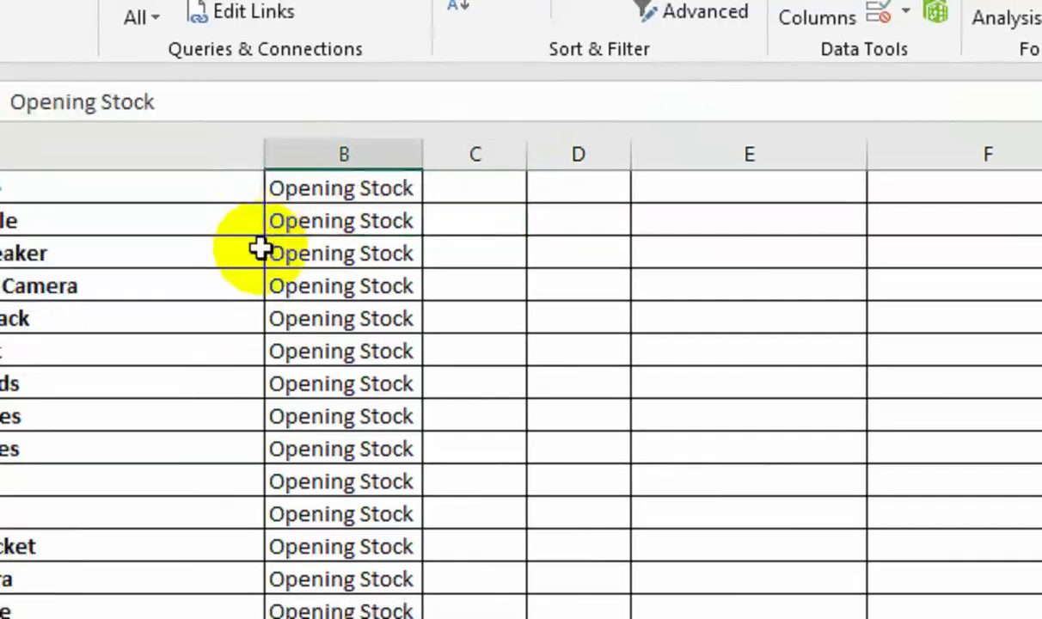
key(Right)
key(ctrl+shift+Up)
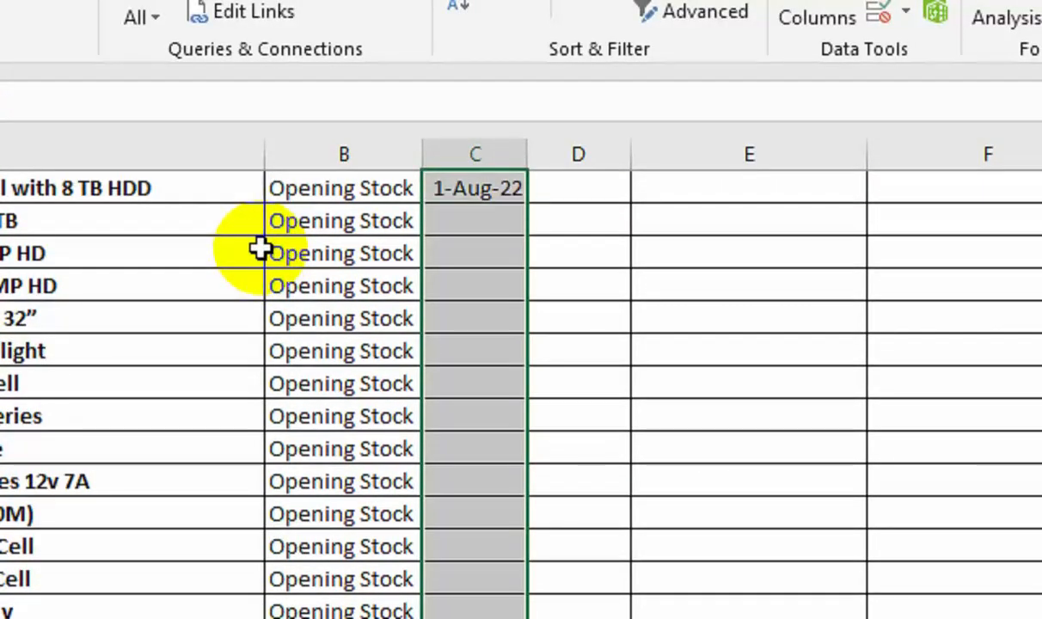
key(ctrl+d)
key(ctrl+Up)
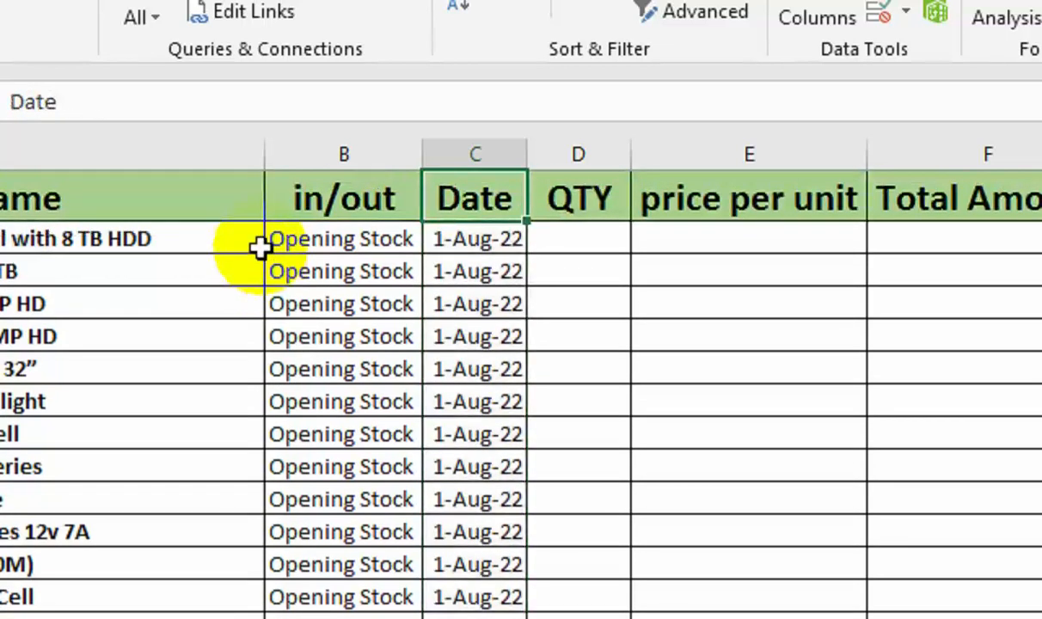
Step: Enter a quantity of 10 in D2 for the first product
key(Right)
key(Down)
text(100)
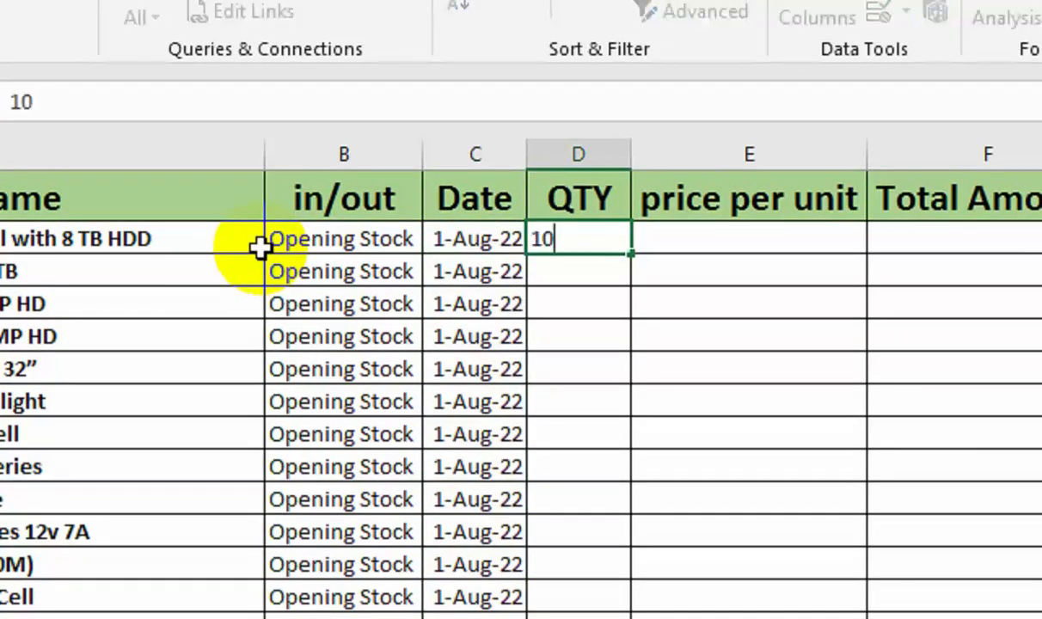
key(Return)
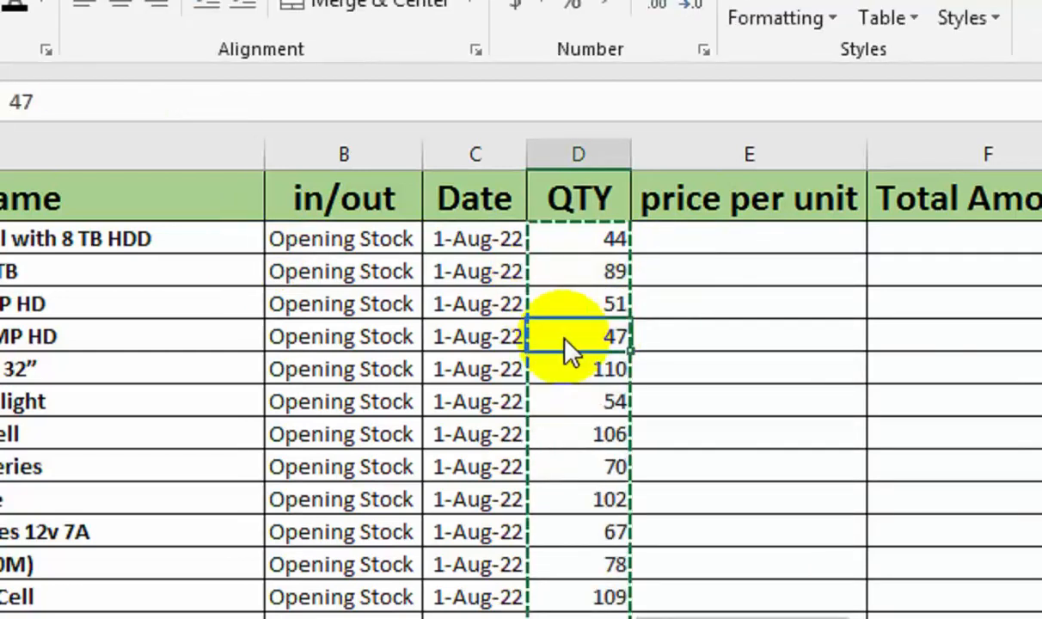
Step: Enter =VLOOKUP(A2,'Product Sheet'!A:C,3,FALSE) in E2 to look up the first product's price per unit
click(762, 232)
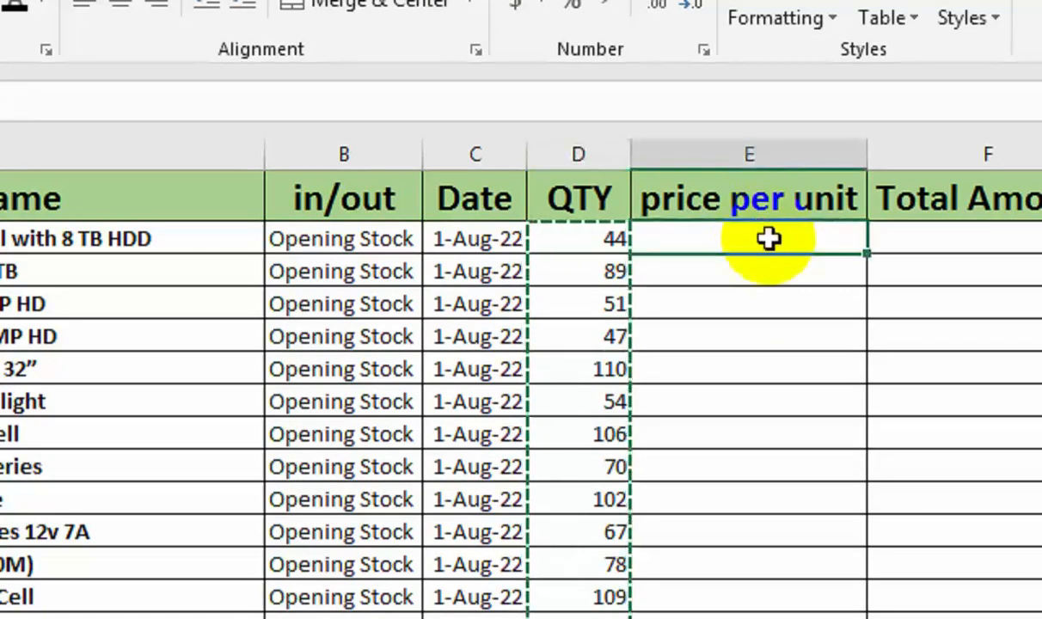
text(=vl)
key(Tab)
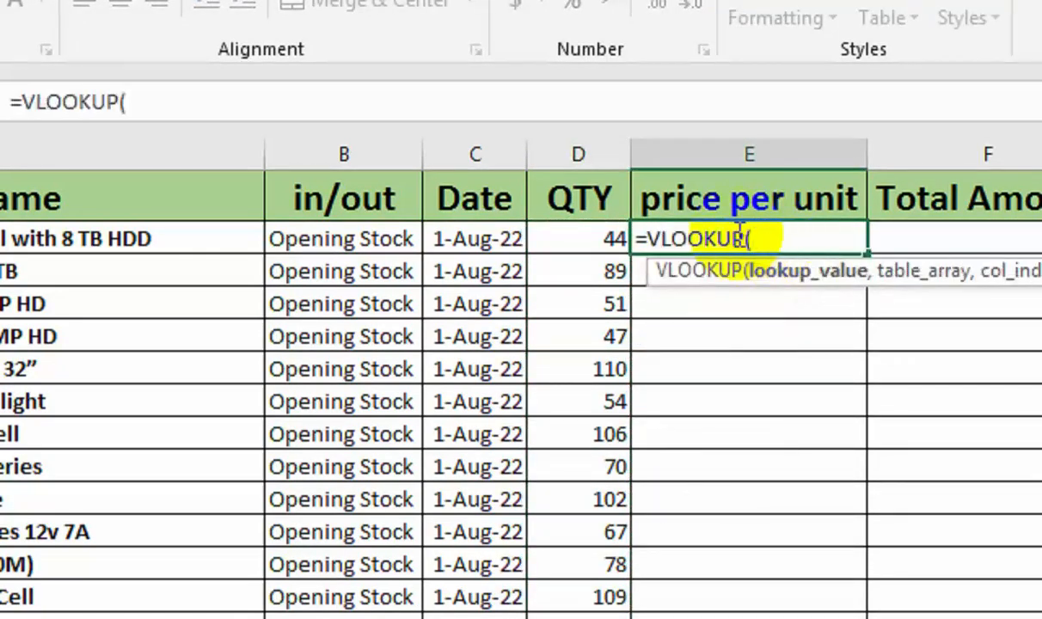
click(131, 241)
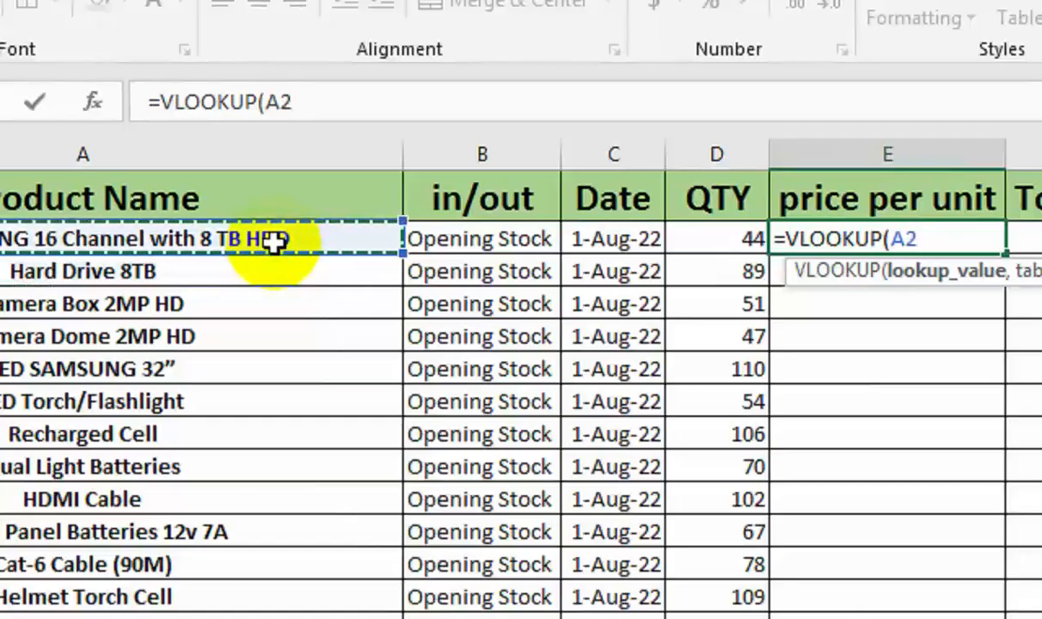
text(,)
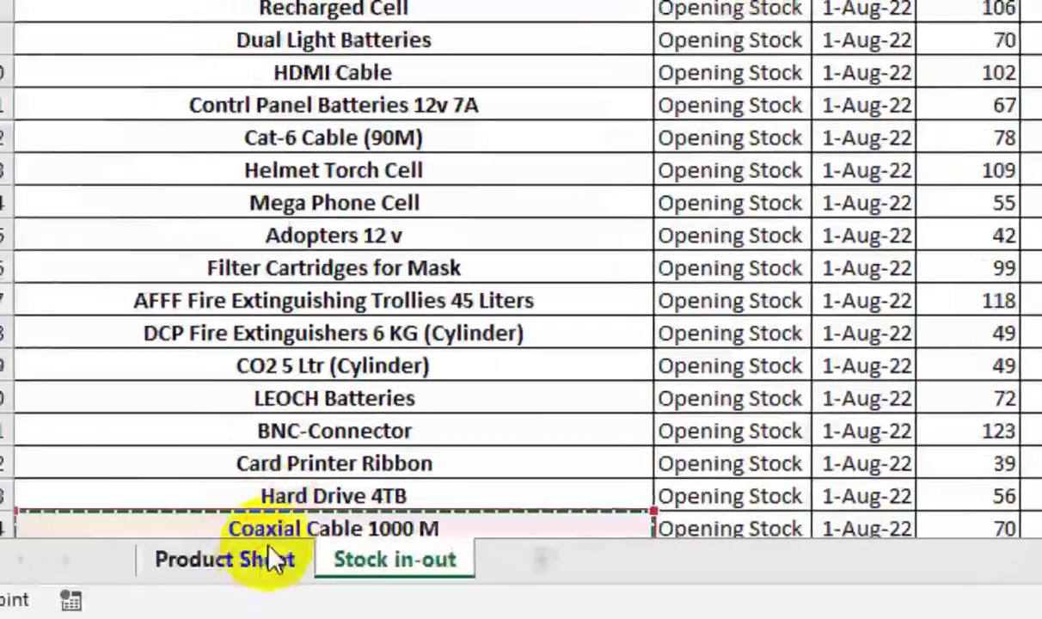
click(267, 558)
click(385, 155)
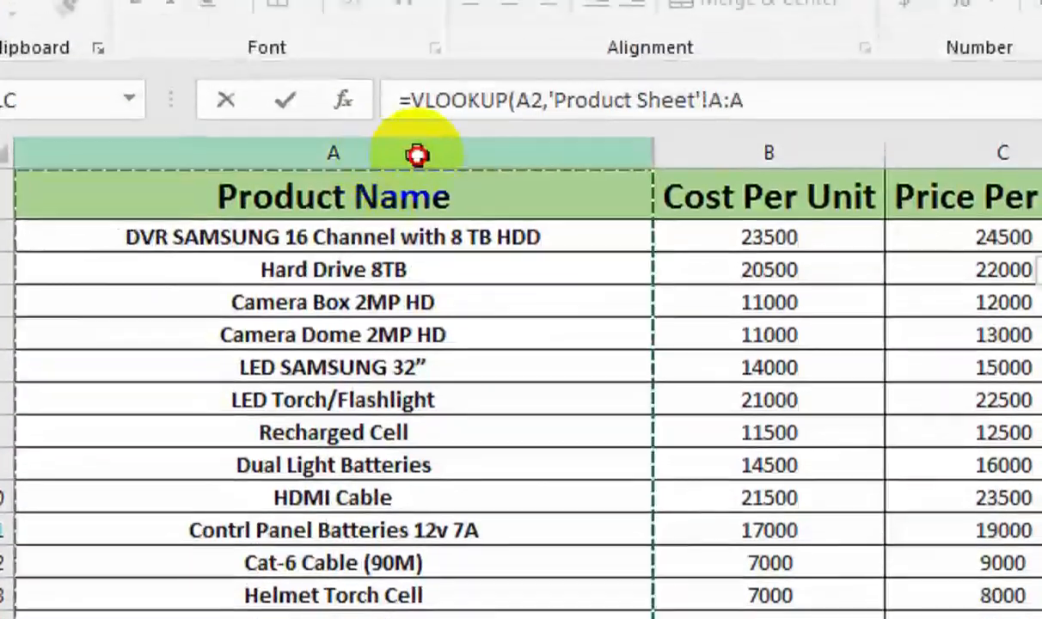
drag(386, 154, 963, 154)
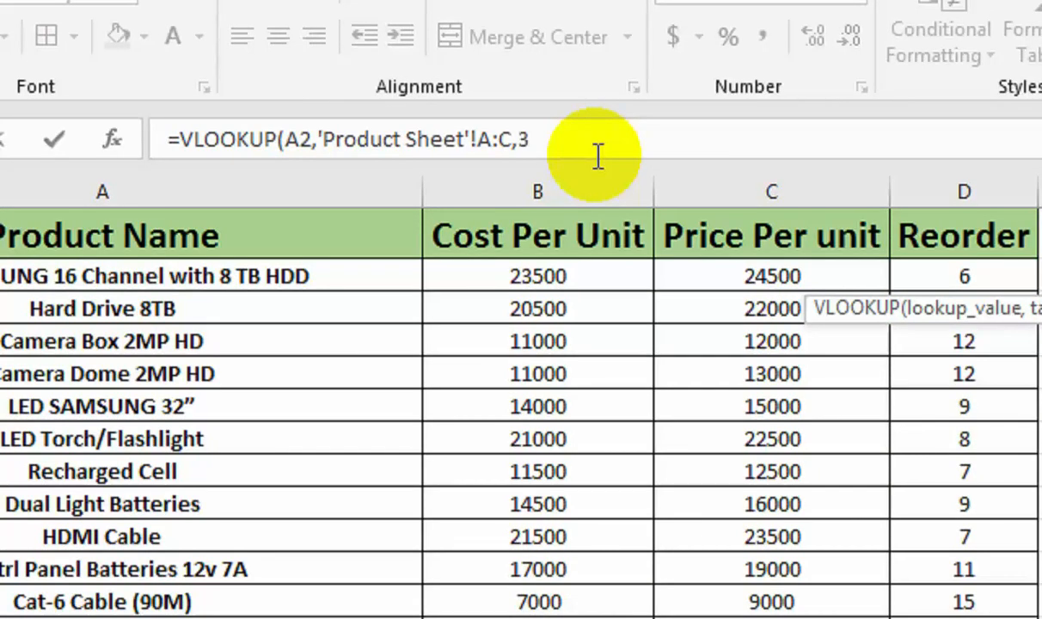
text(,FALSE)
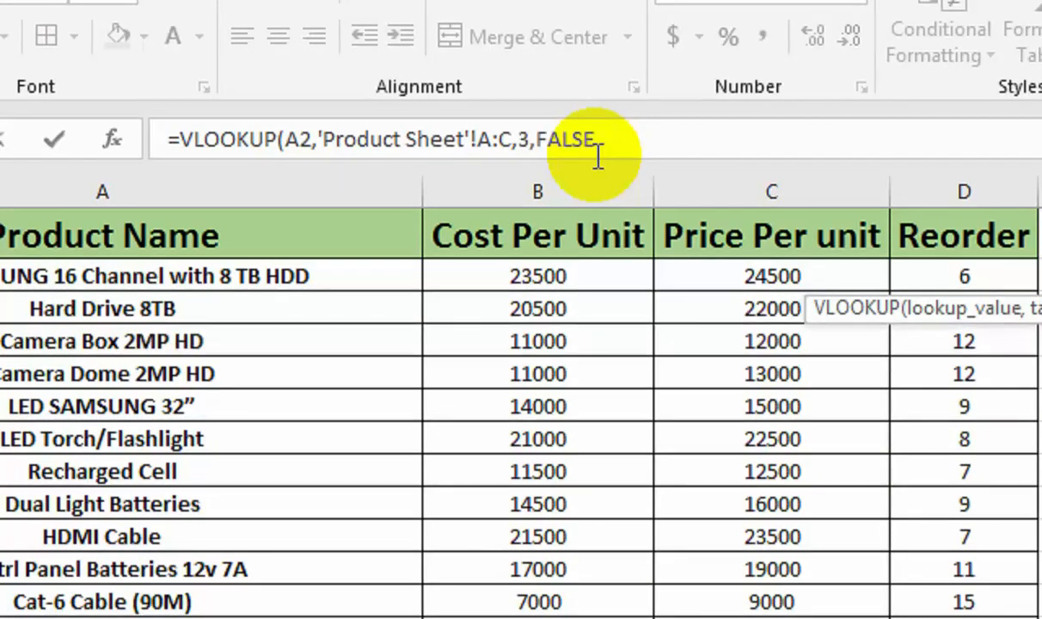
text())
key(Return)
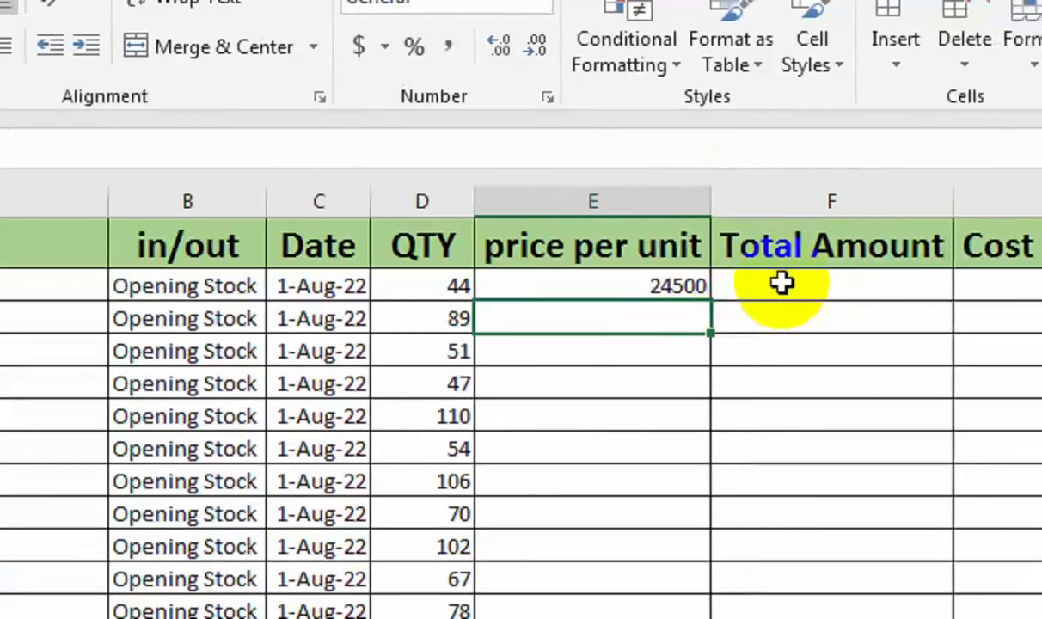
Step: Calculate the first product's Total Amount in F2 by multiplying E2 by D2
click(782, 283)
text(=)
key(Left)
text(*)
key(Left)
key(Left)
key(Return)
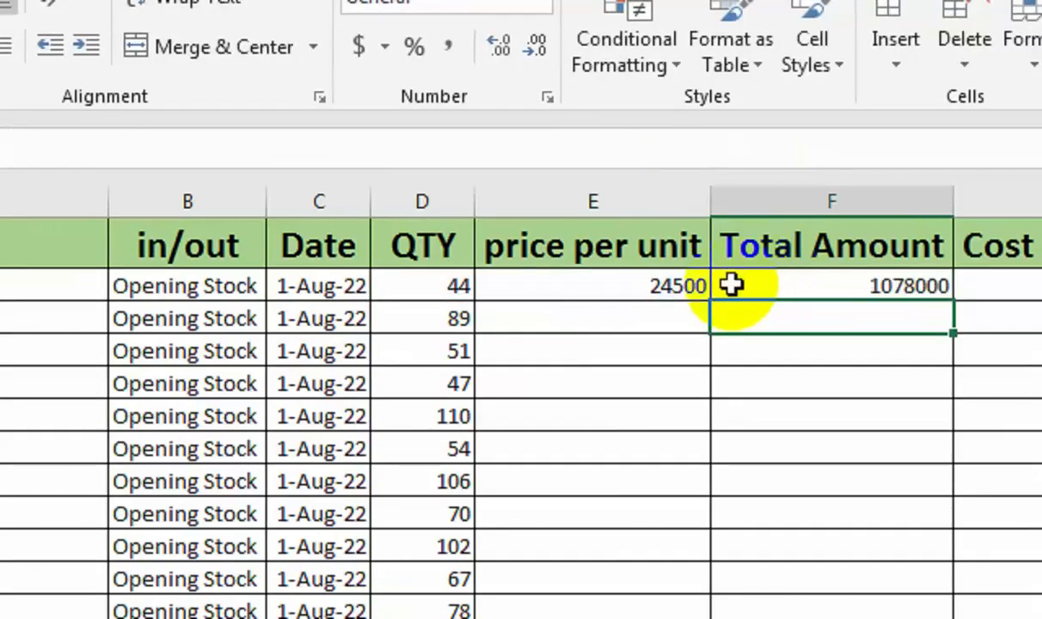
Step: Copy the lookup formula from E2 into G2 under Cost Per Unit and change its column index to 2
click(1002, 290)
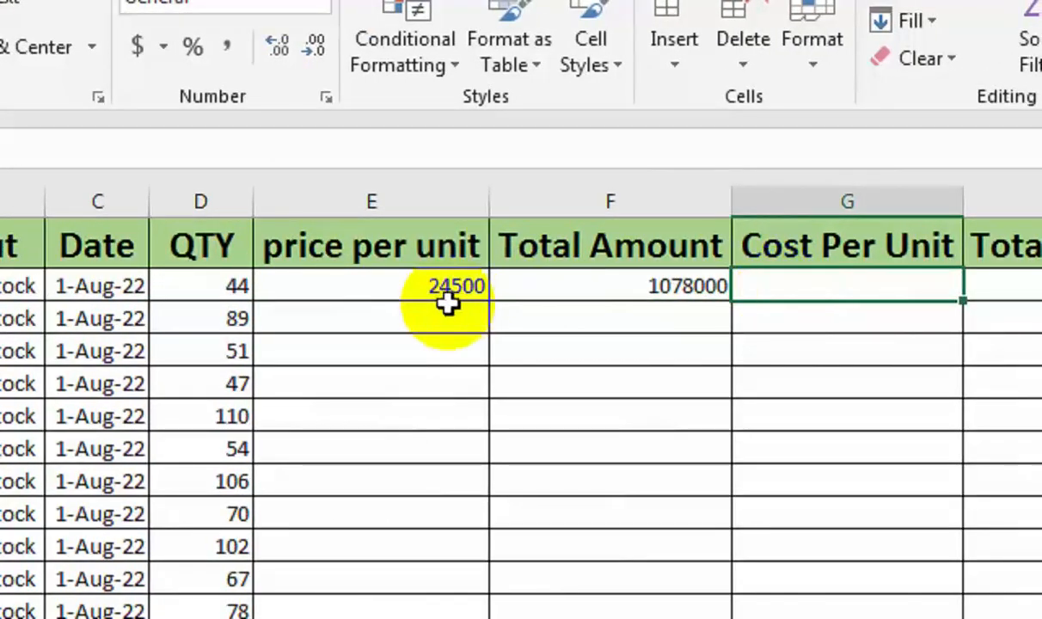
click(391, 295)
click(149, 163)
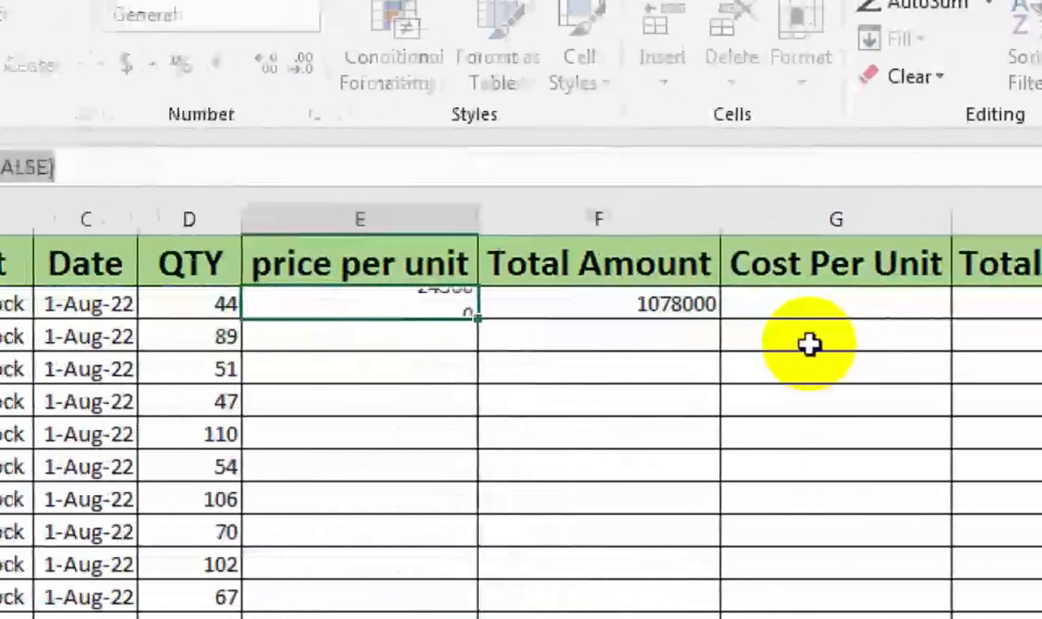
click(818, 344)
key(Right)
click(250, 317)
double_click(263, 303)
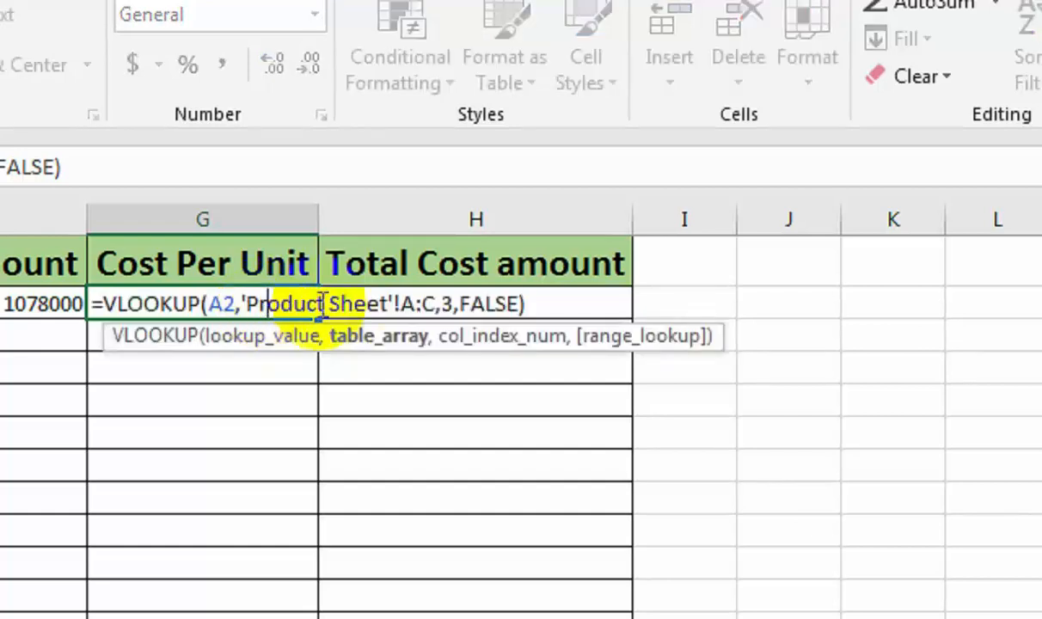
click(450, 303)
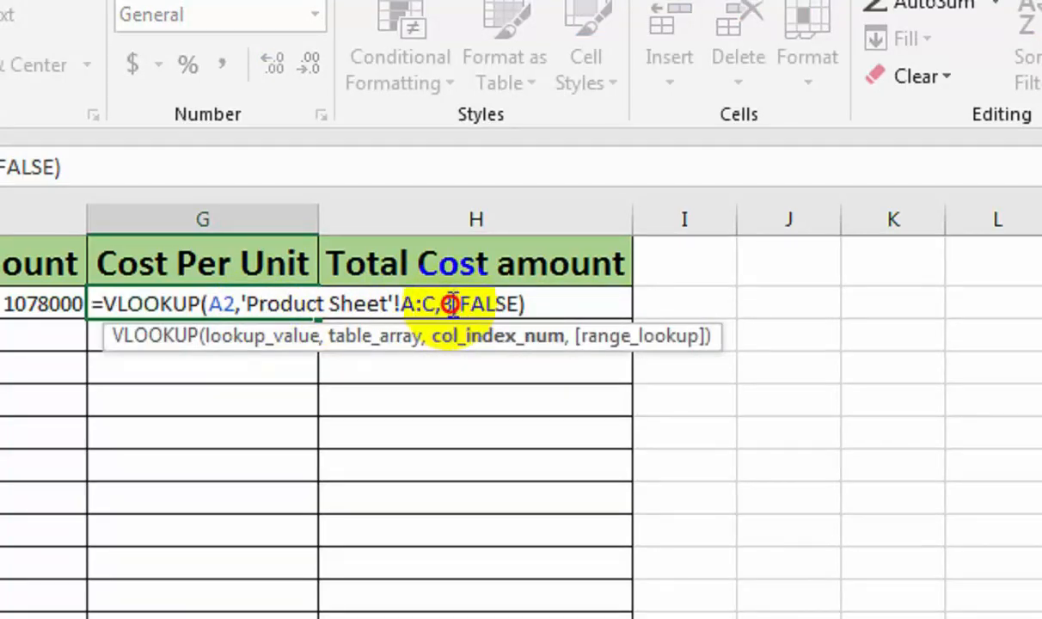
key(Return)
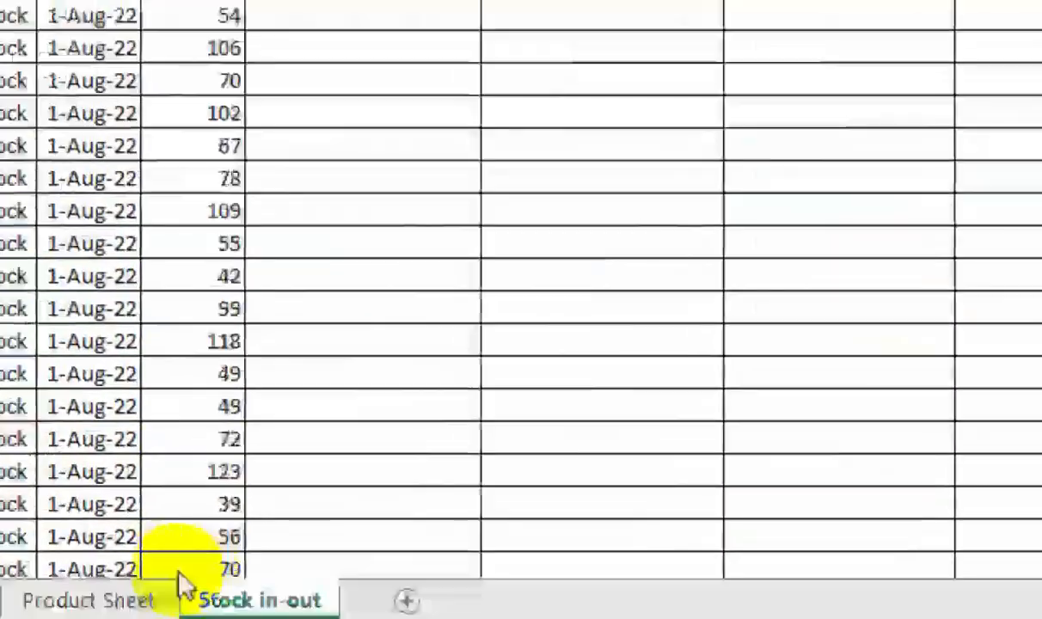
Step: Fill the Cost Per Unit formula in G2 and the formulas in E2:F2 down to the last product row
click(155, 595)
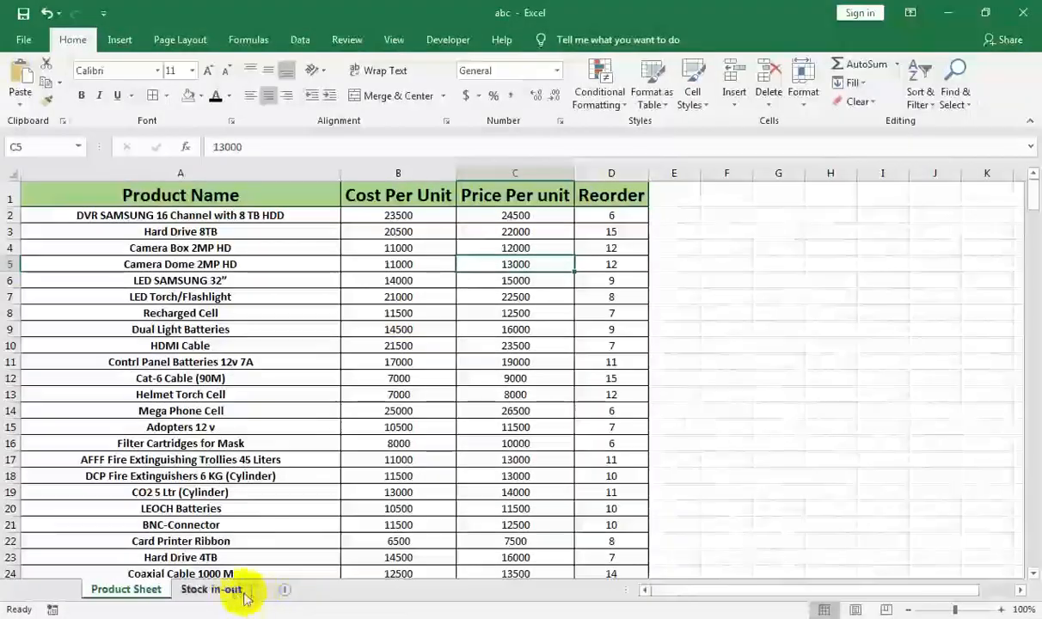
click(214, 589)
click(551, 216)
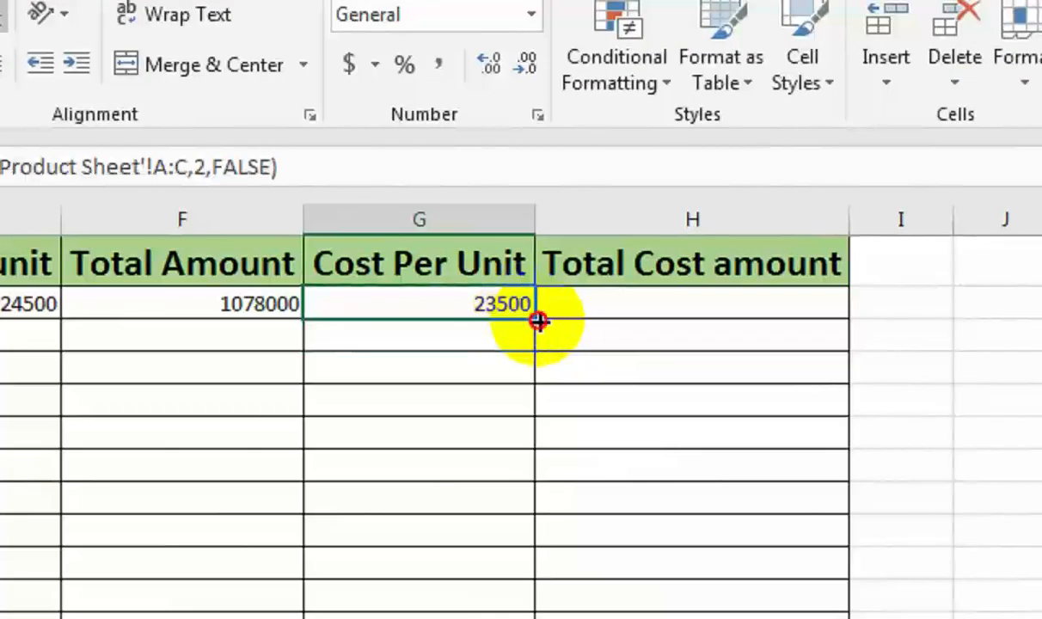
double_click(537, 320)
drag(102, 309, 427, 320)
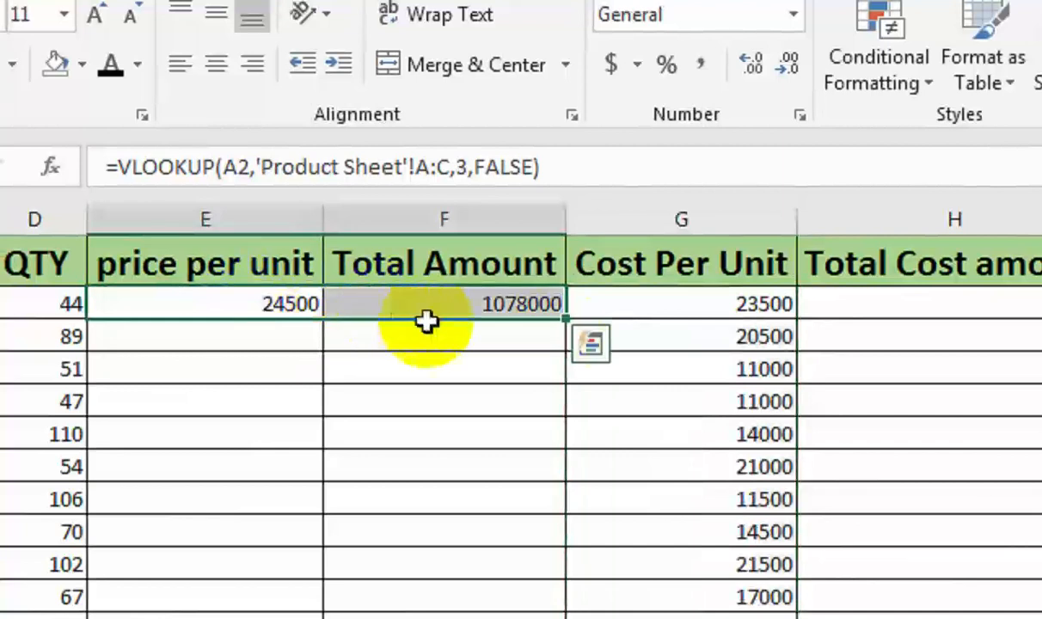
double_click(568, 320)
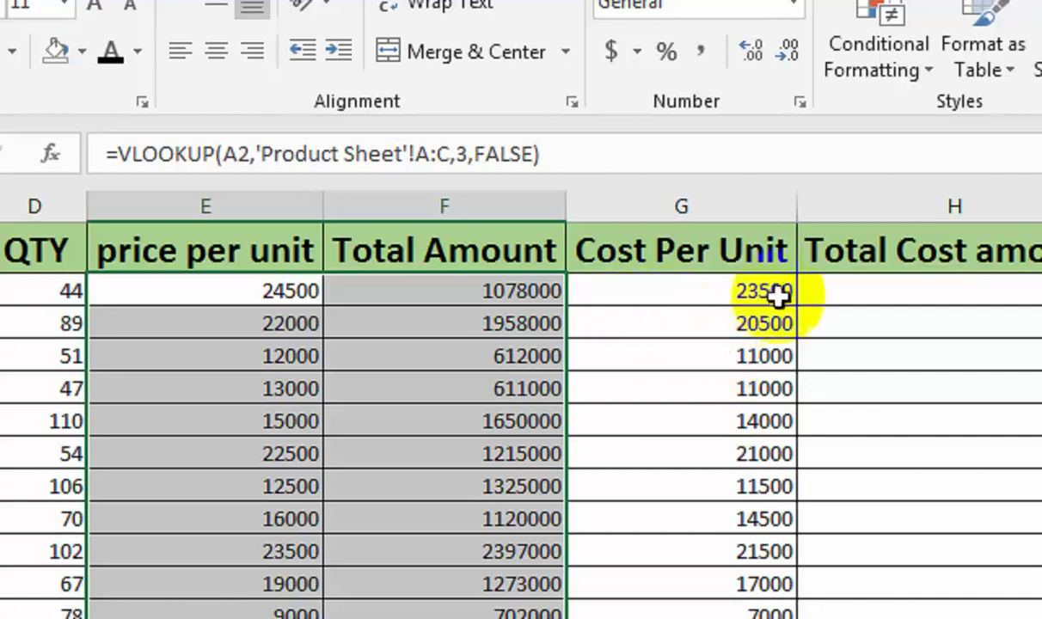
Step: Enter =G2*D2 in H2 for Total Cost amount and fill it down to the last product row
click(838, 291)
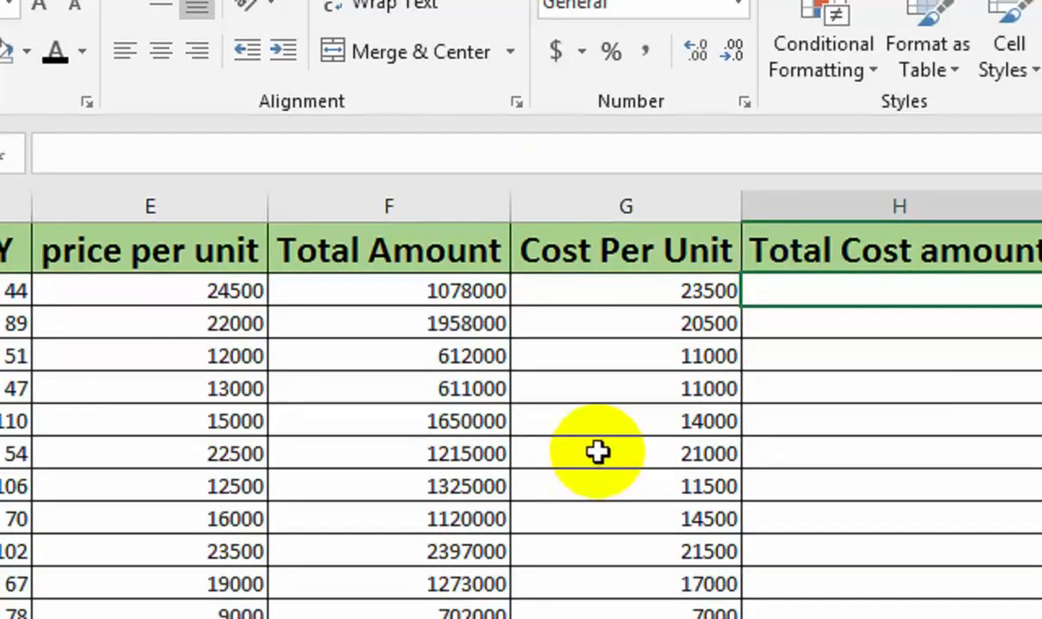
click(765, 290)
text(=)
click(665, 291)
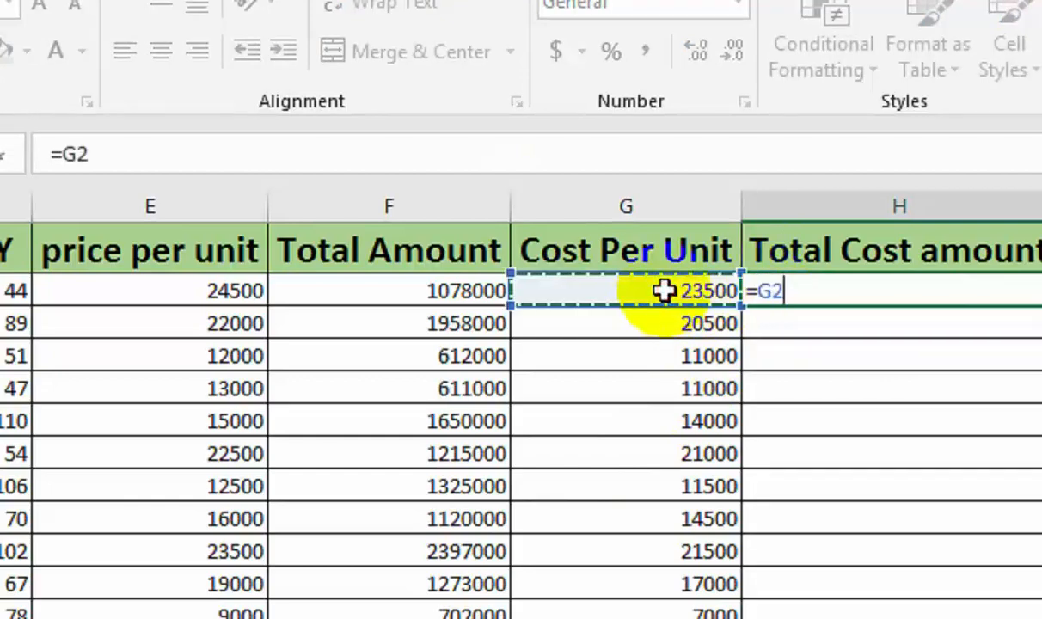
scroll(135, 350, left, 3)
click(263, 262)
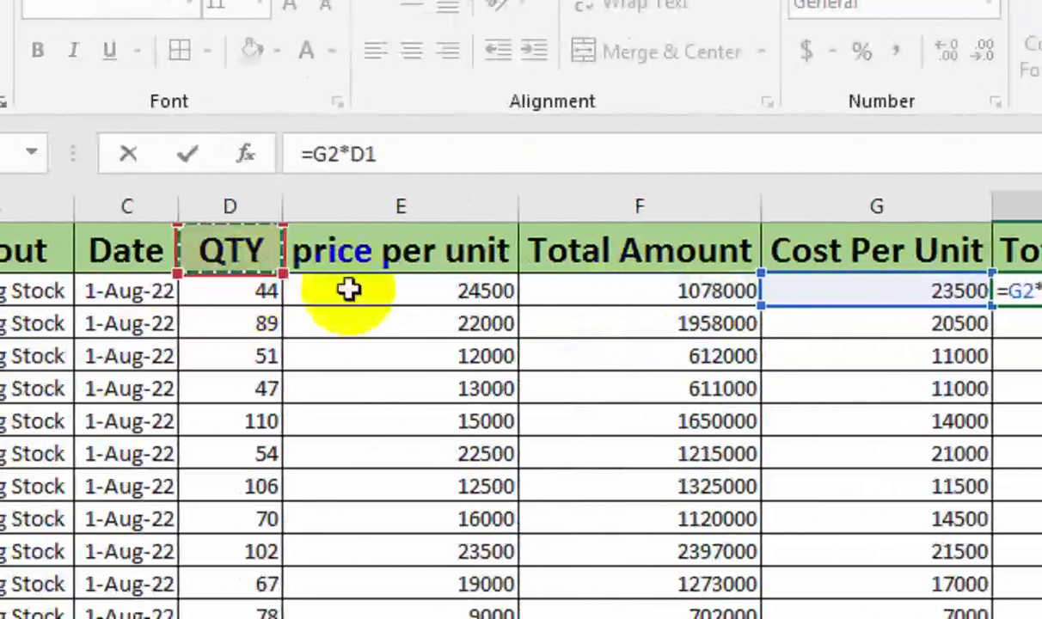
click(261, 297)
scroll(816, 275, right, 3)
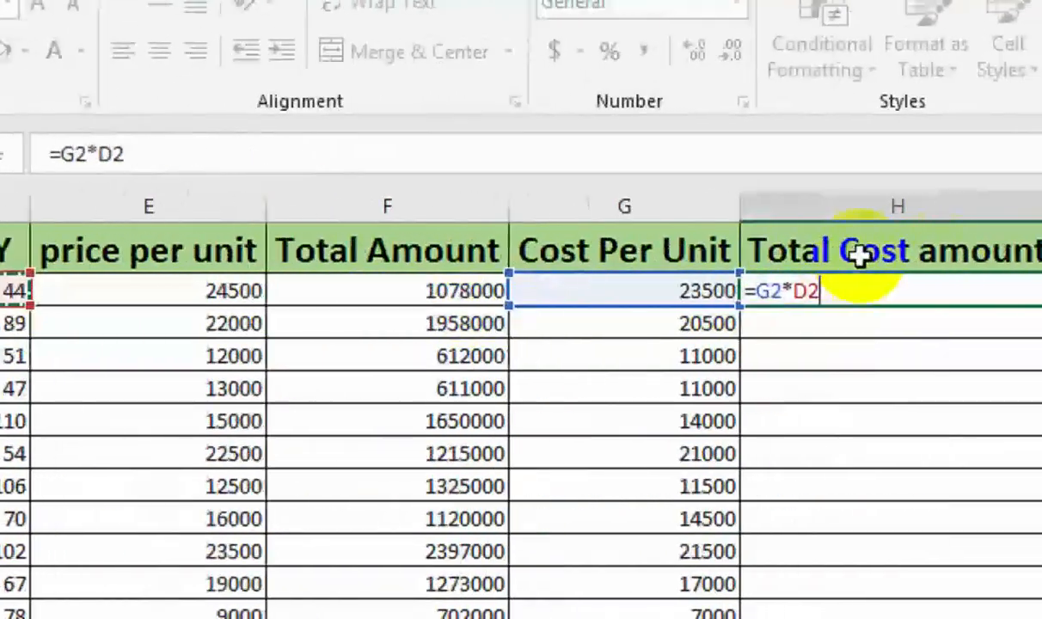
key(Return)
click(917, 292)
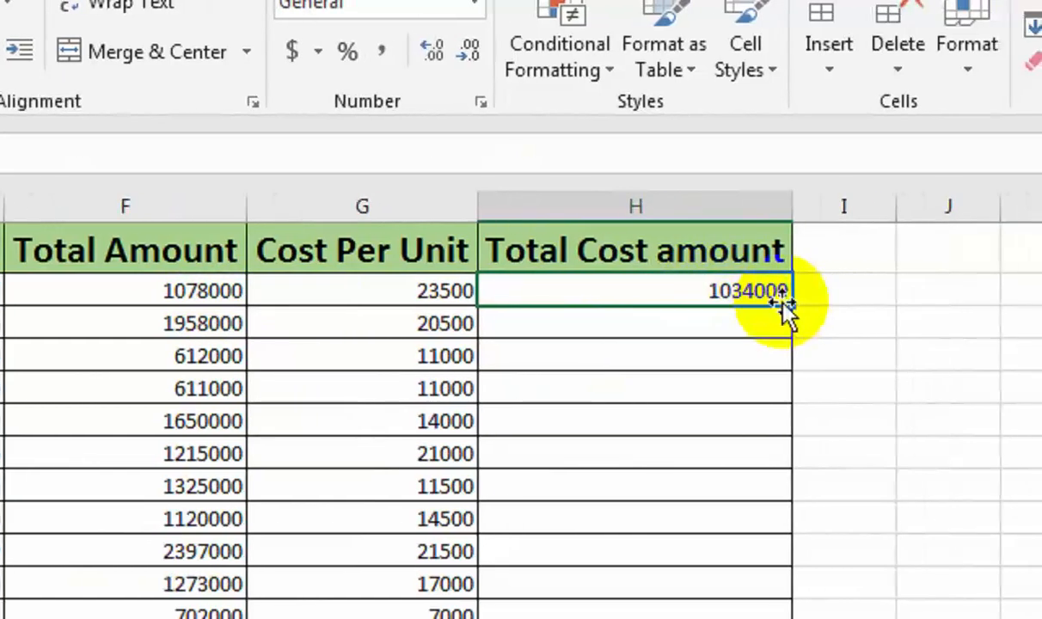
double_click(828, 304)
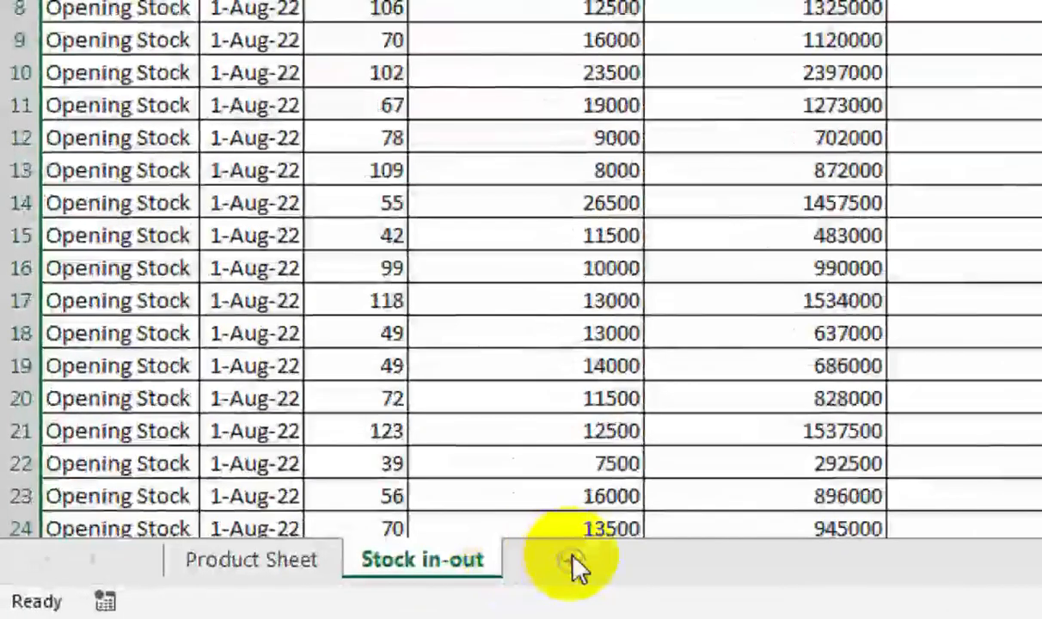
Step: Add a new worksheet after Stock in-out and name it inventory
click(286, 590)
double_click(563, 550)
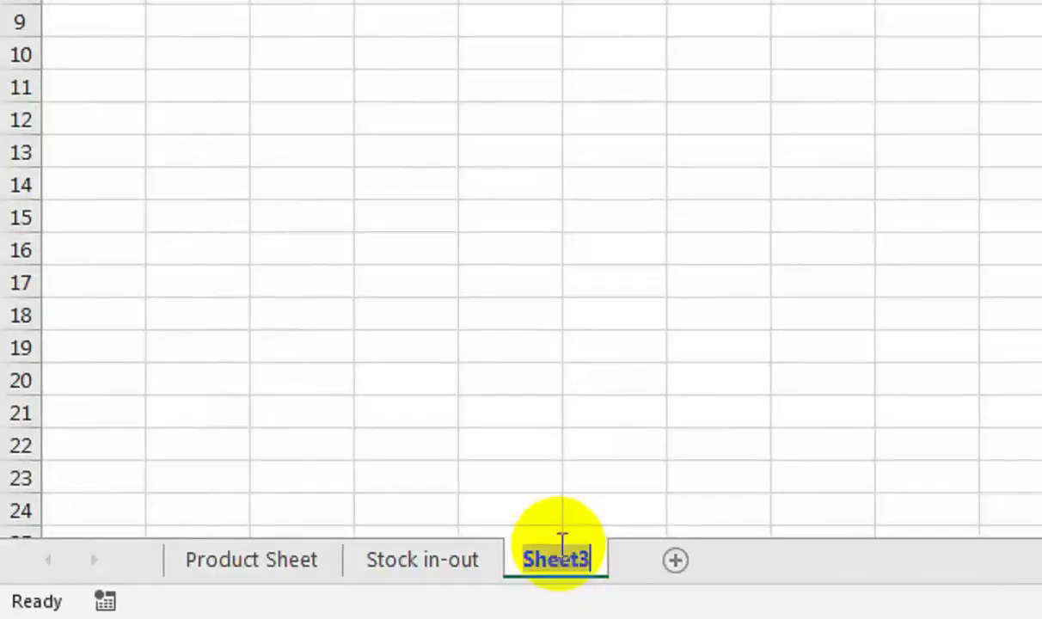
text(inven)
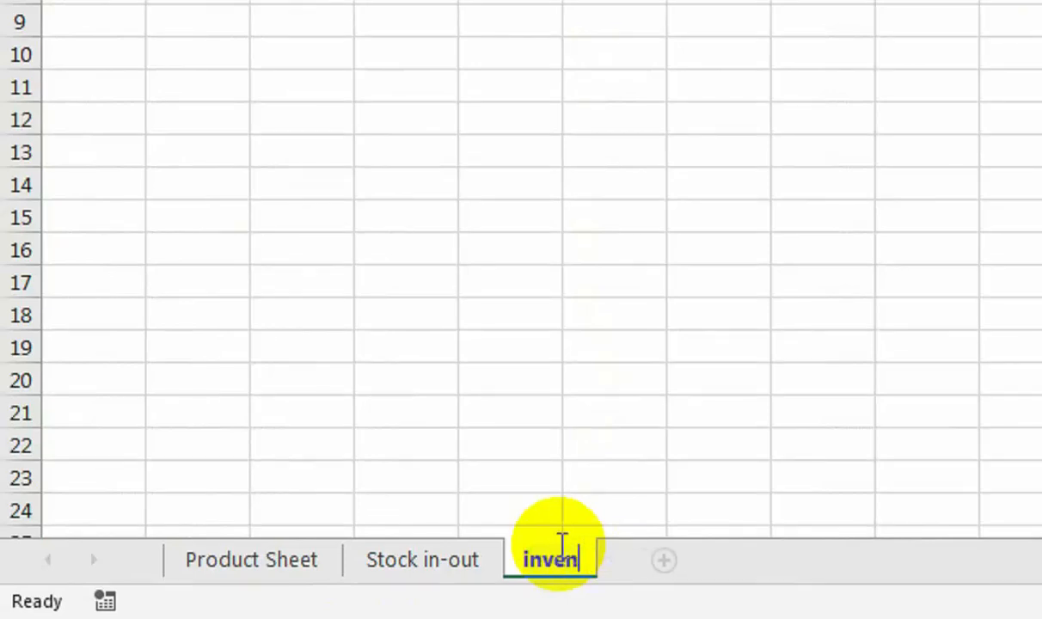
text(tory)
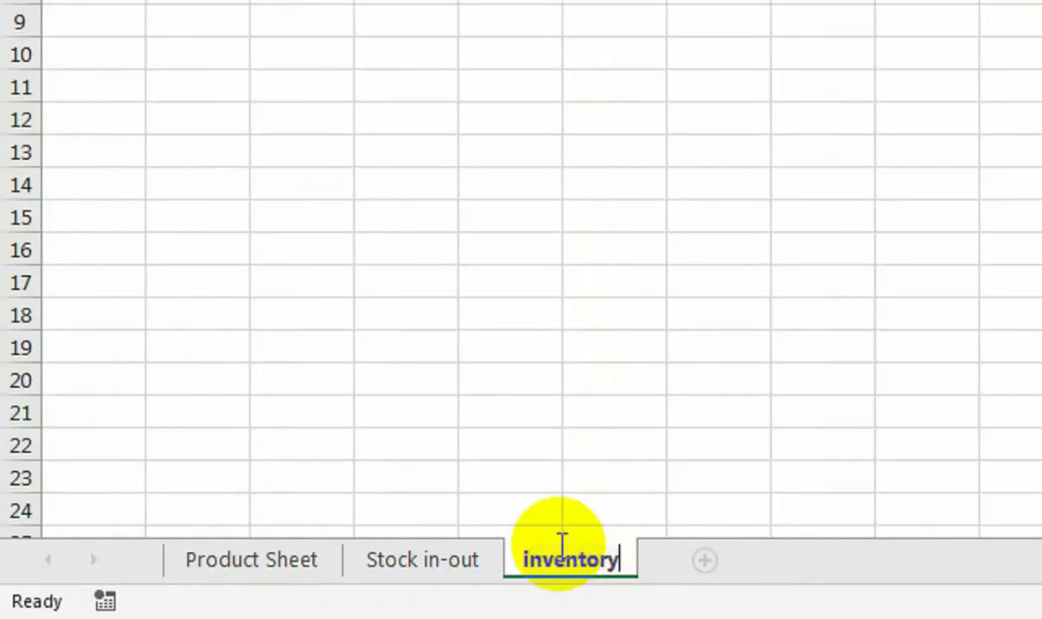
key(Return)
click(540, 291)
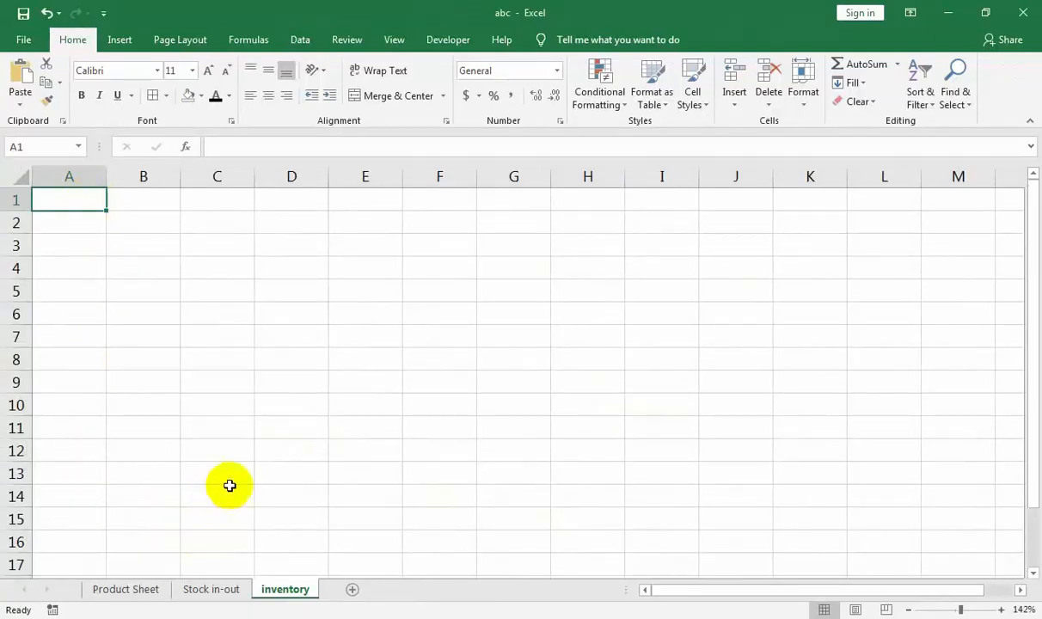
Step: Copy the whole Product Name column with its header from the Product Sheet to A1 of the inventory sheet
click(148, 589)
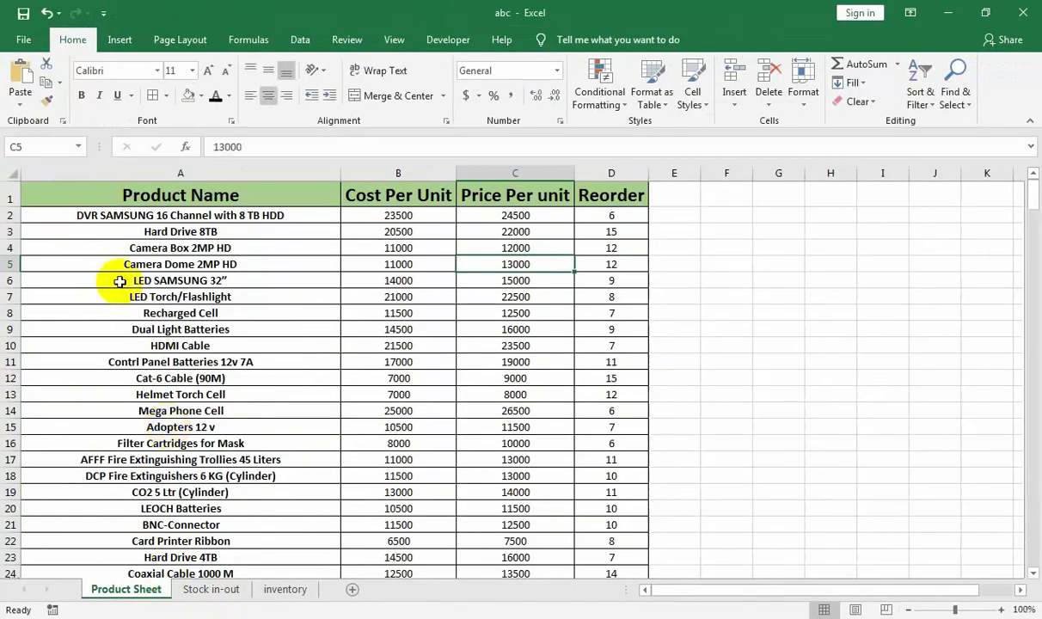
click(148, 188)
key(ctrl+shift+Down)
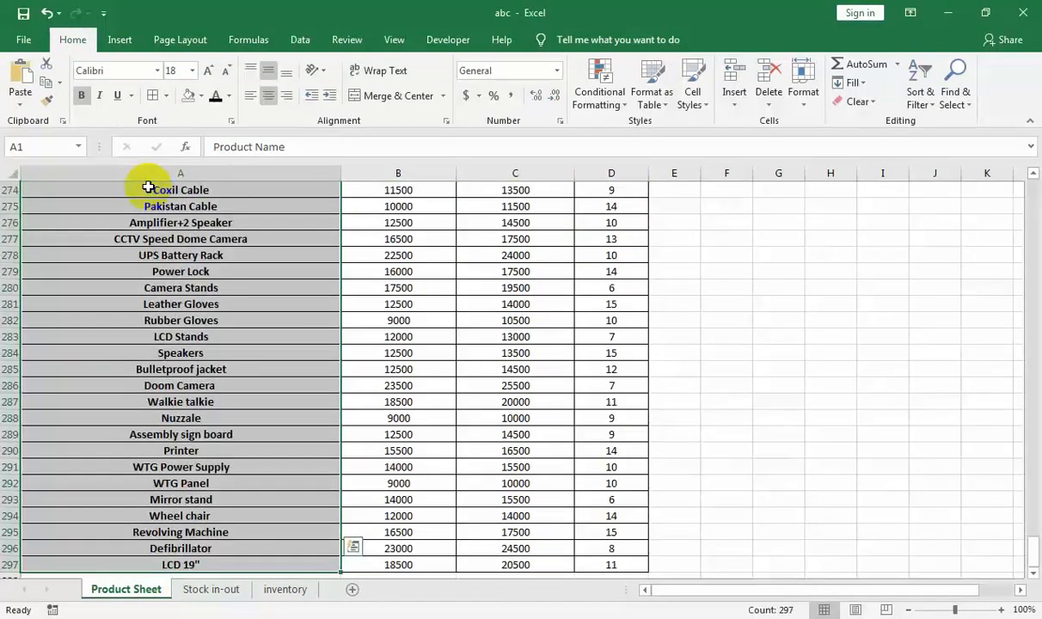
key(ctrl+c)
click(275, 588)
key(ctrl+v)
scroll(217, 405, up, 3)
Step: Autofit the width of column A and the row heights to the product names on the inventory sheet
key(alt+h)
key(o)
key(i)
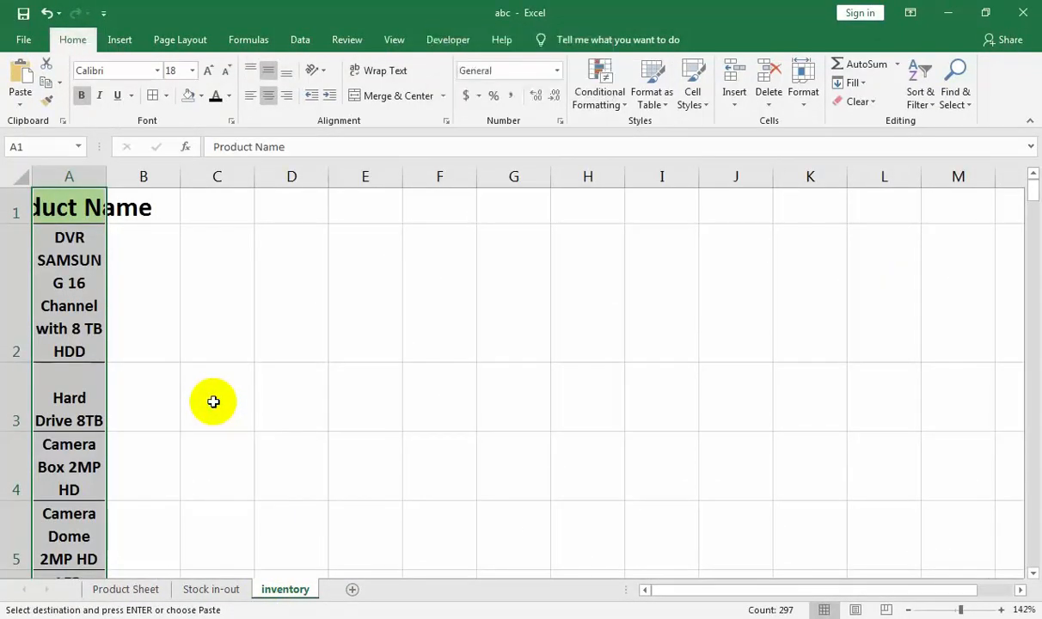
click(17, 178)
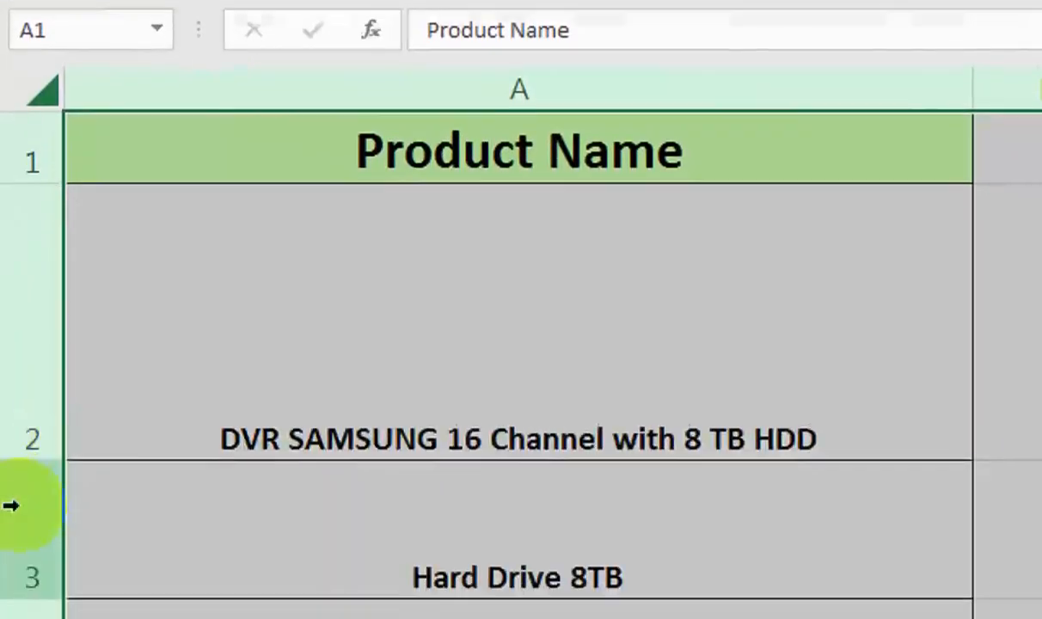
drag(13, 362, 14, 363)
drag(28, 454, 27, 220)
Step: Enter the heading Opening Stock in B1 and autofit the width of column B
click(1024, 146)
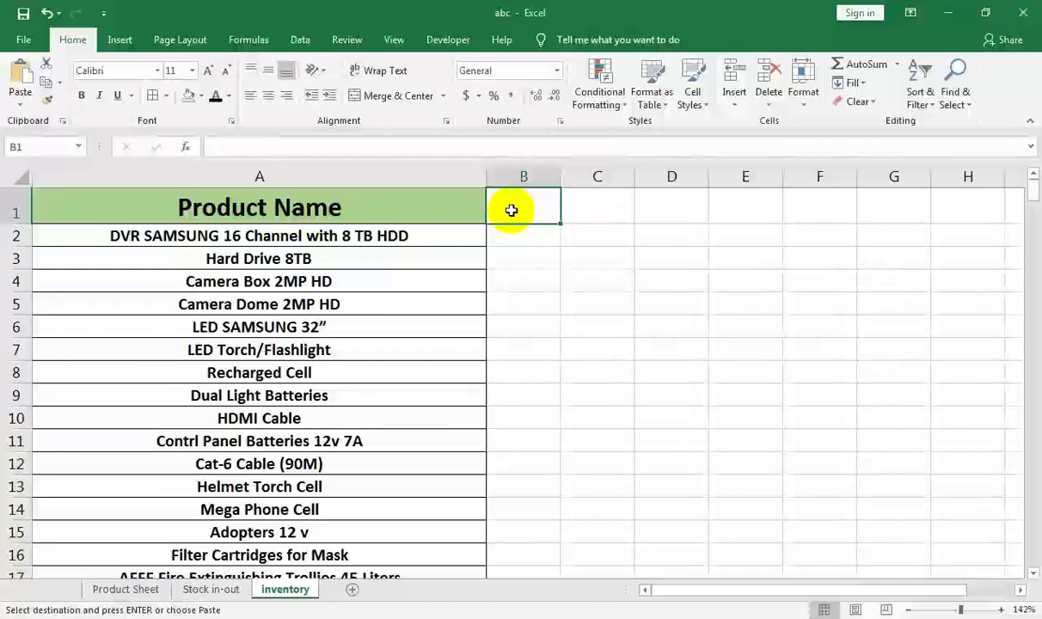
text(Opening)
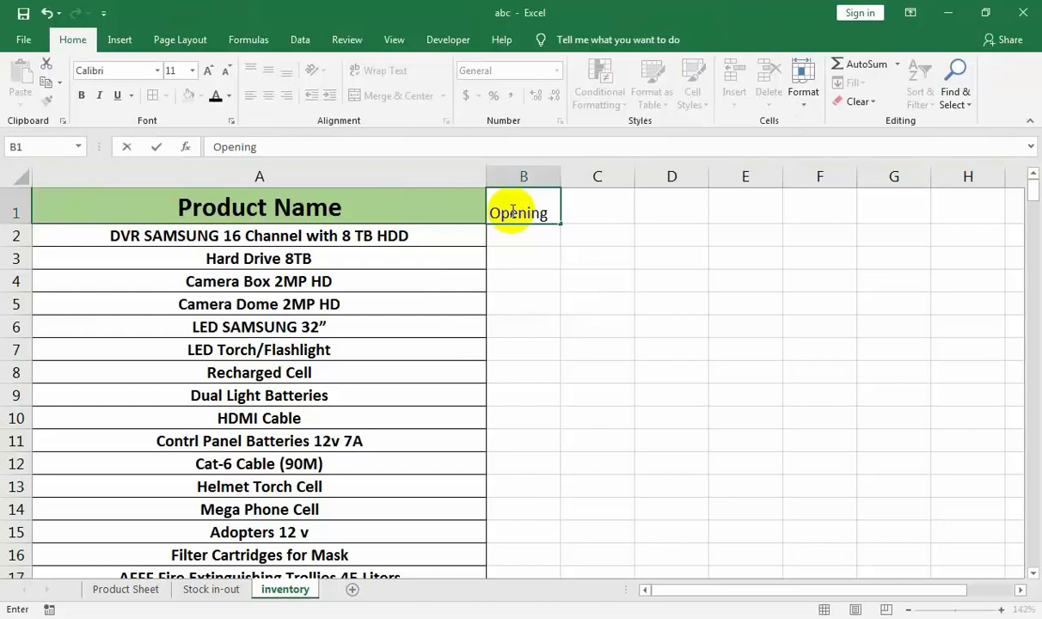
key(Tab)
click(512, 211)
key(alt+o)
key(c)
key(a)
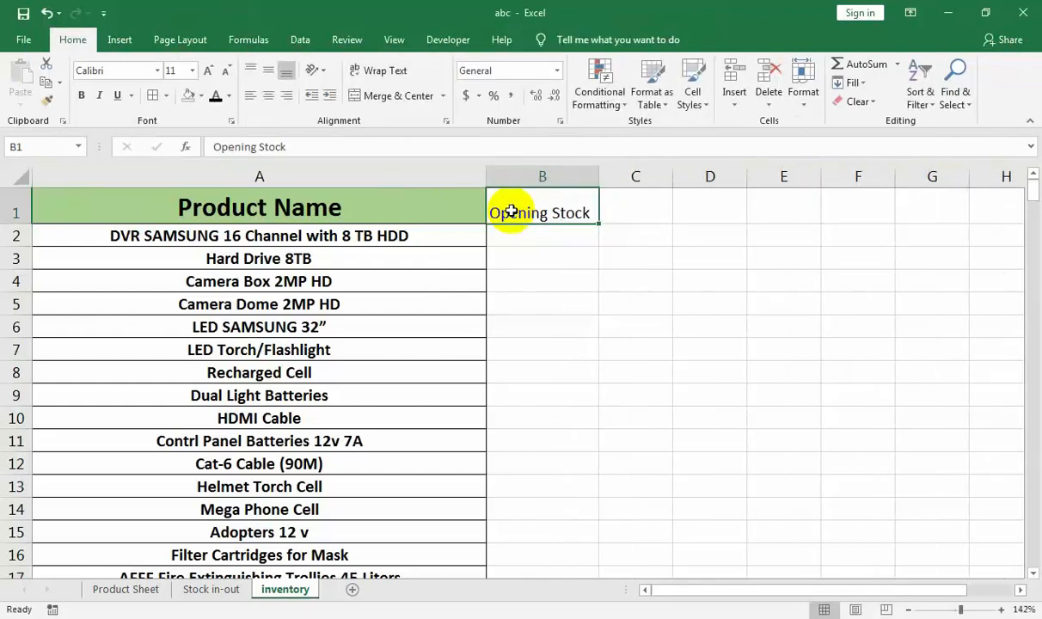
Step: Enter the headings in and out in C1 and D1 of the inventory sheet
key(Tab)
text(in)
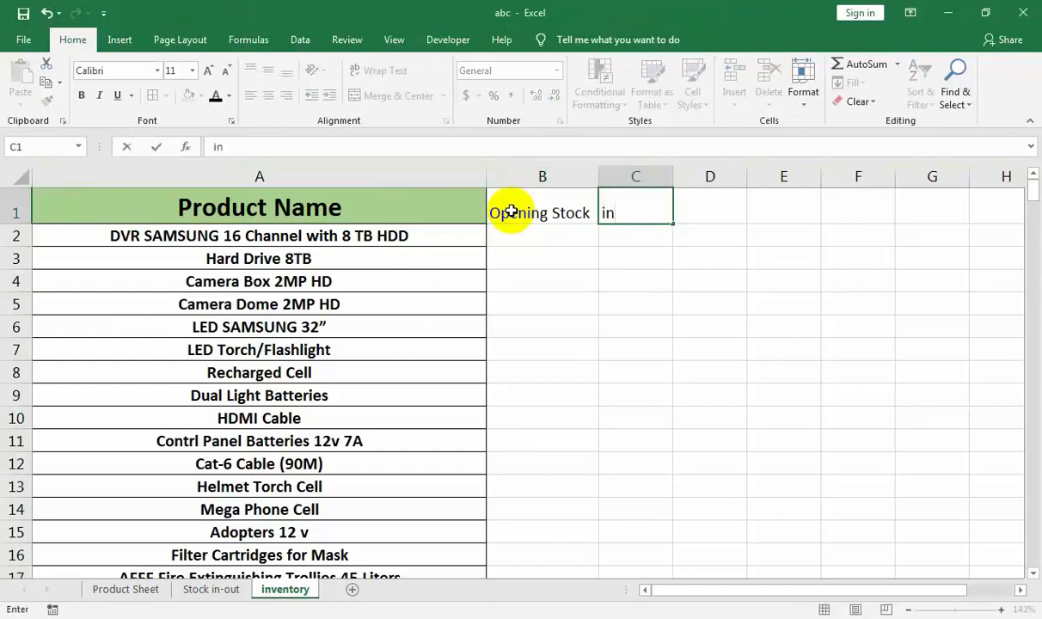
key(Tab)
text(out)
key(Tab)
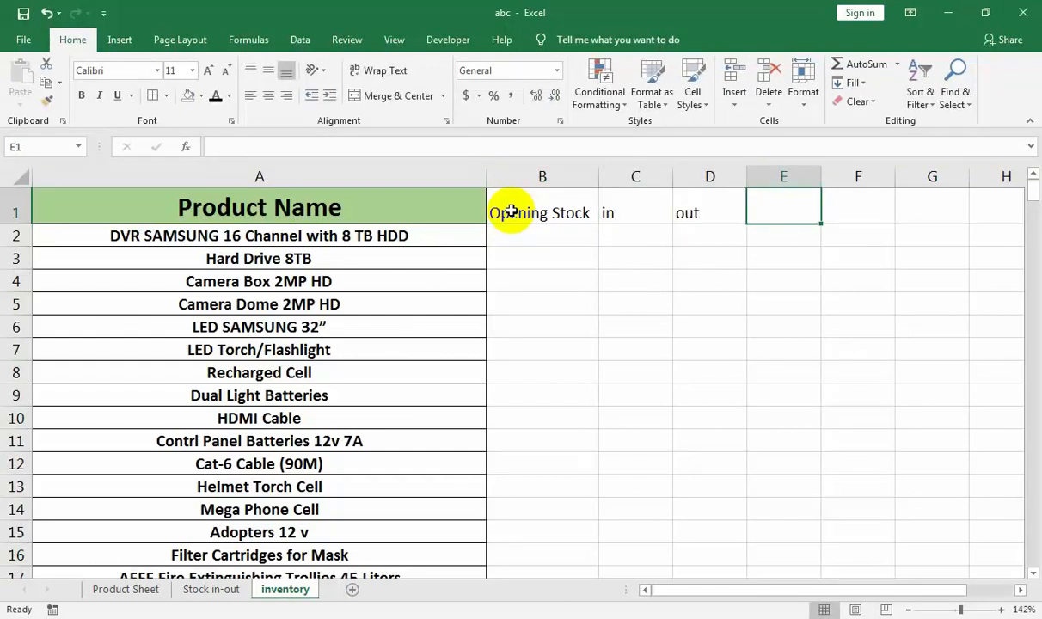
Step: Enter the heading Closing Stock in E1 and autofit the width of column E
text(Closi)
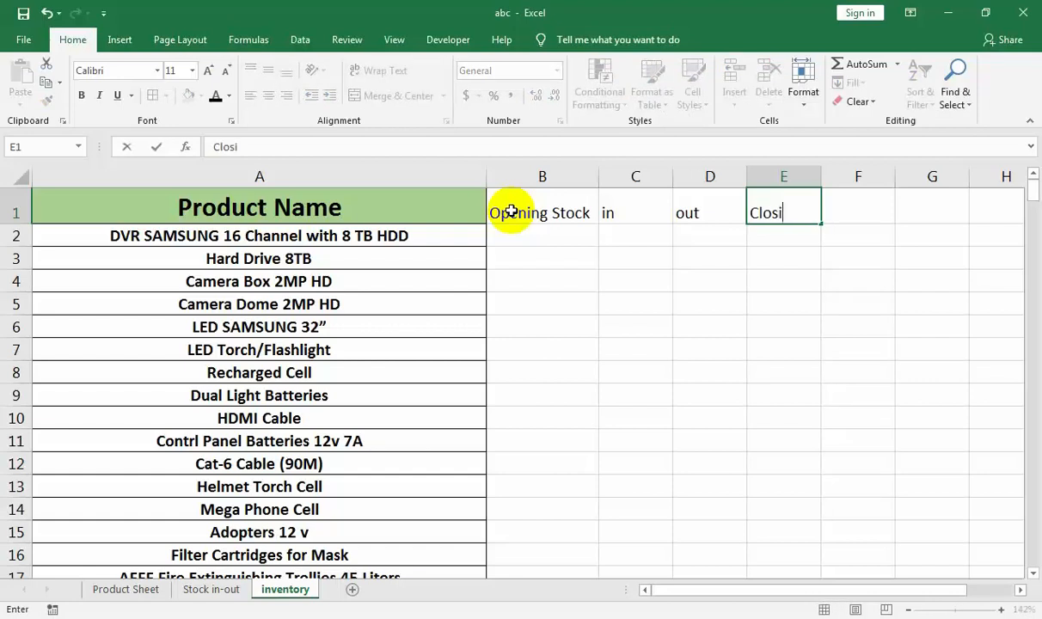
text(ng Stock)
key(Tab)
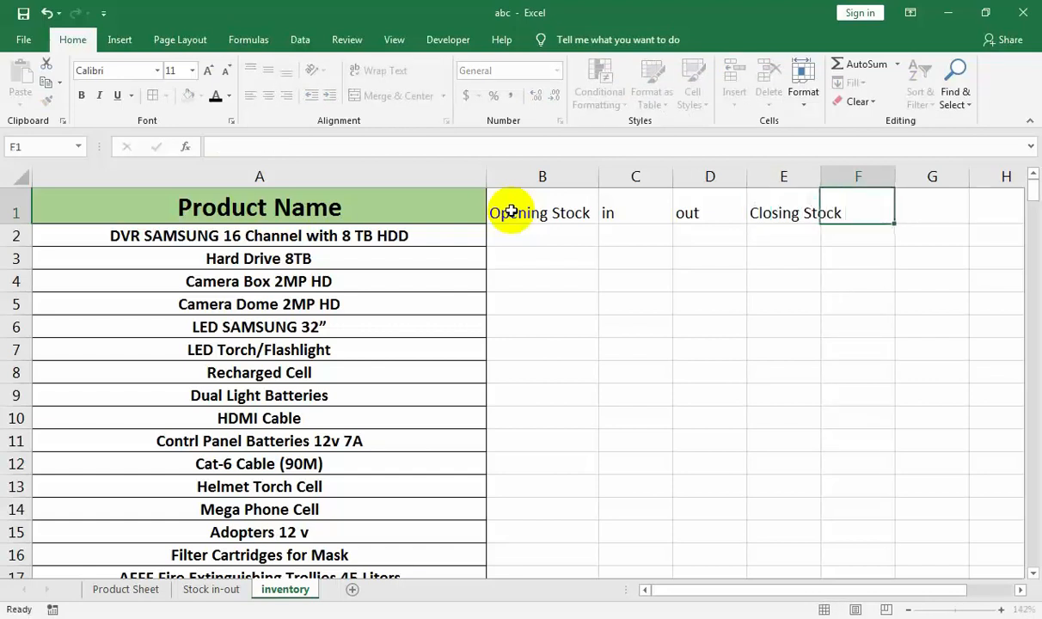
key(Left)
key(alt+o)
key(c)
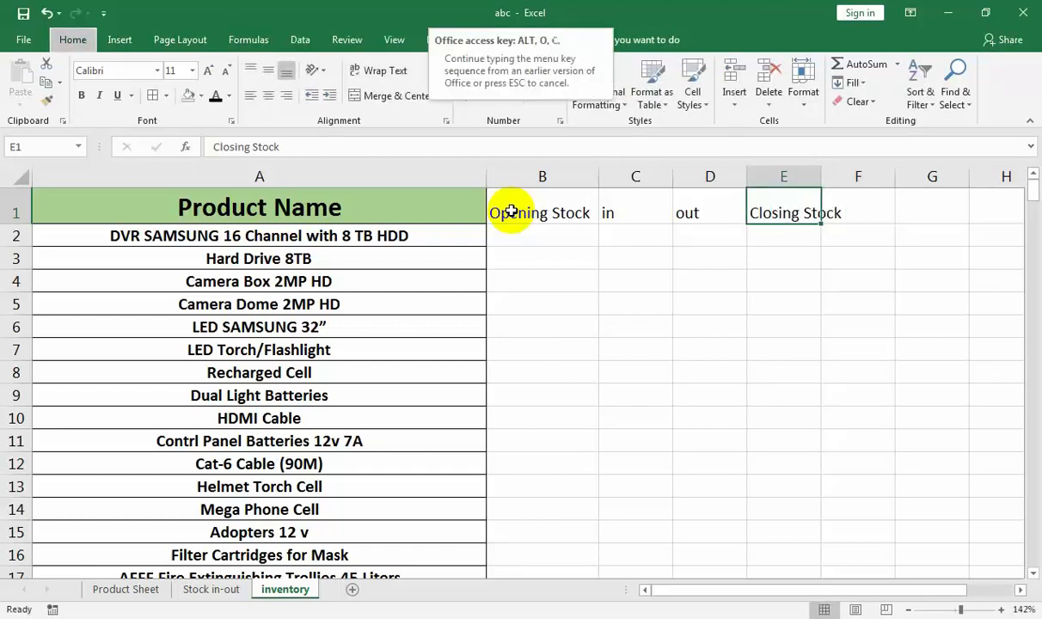
key(a)
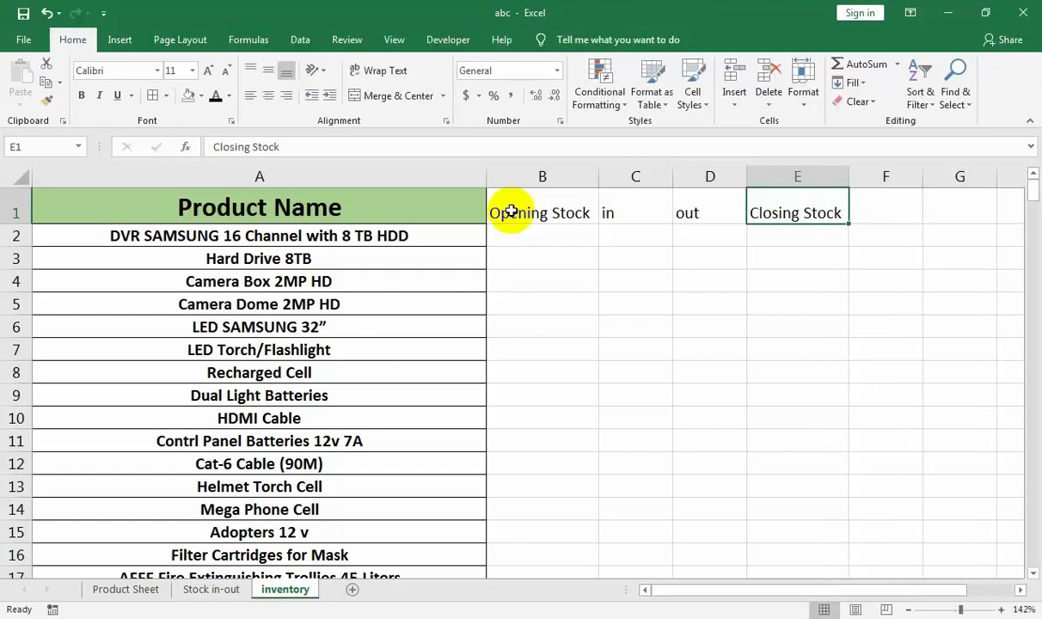
Step: Enter the heading stock value in F1 and autofit the width of column F
key(Right)
text(s)
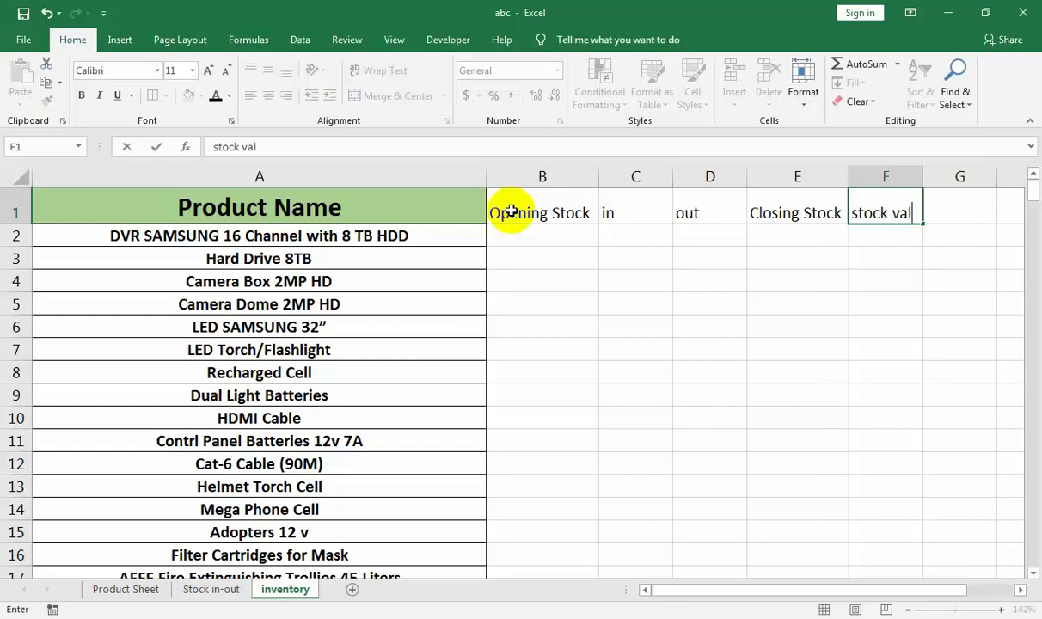
text(tock value)
key(Tab)
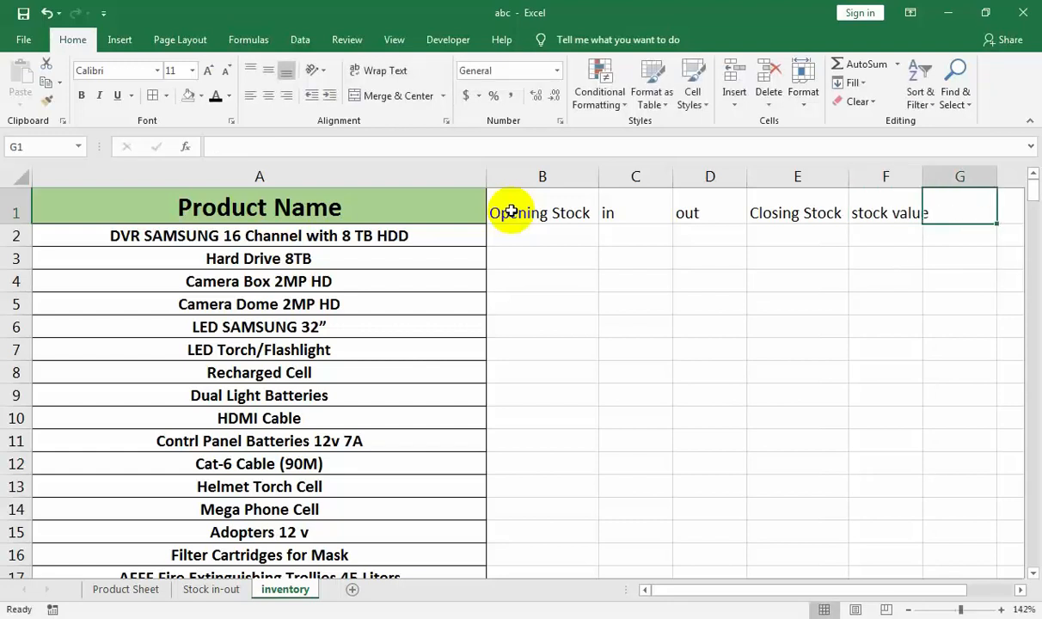
key(Left)
key(alt+o)
key(c)
key(a)
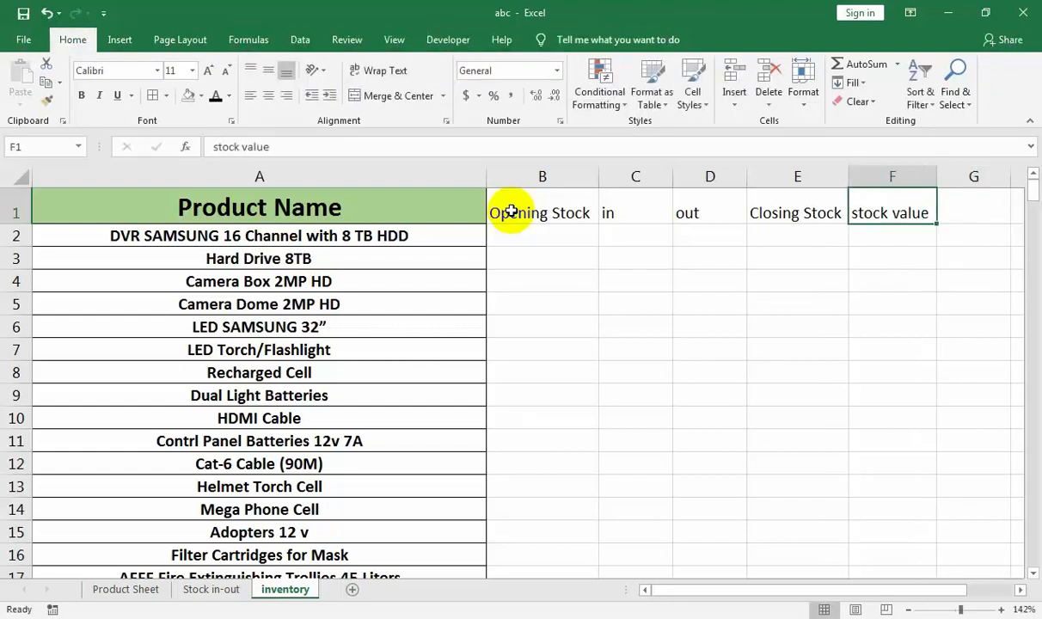
Step: Enter the heading Stock Cost in G1 of the inventory sheet
key(Right)
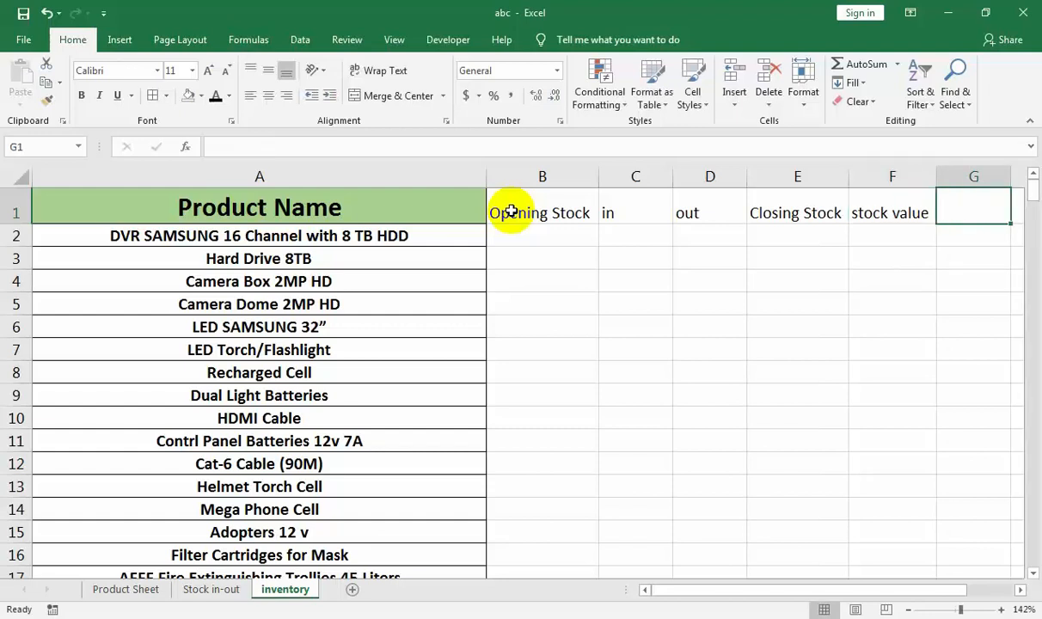
text(d)
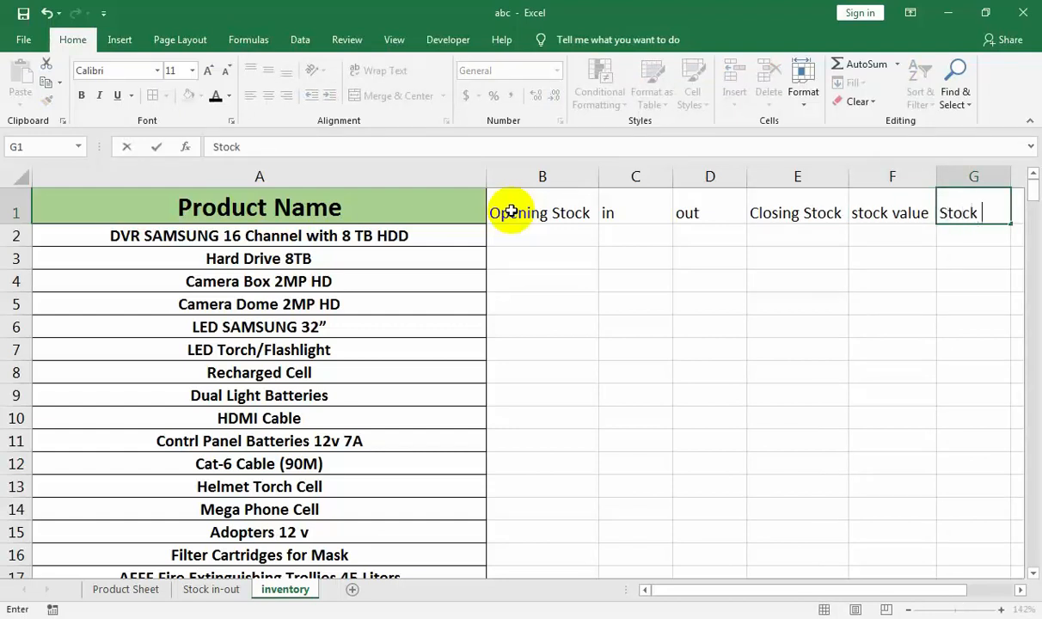
key(Right)
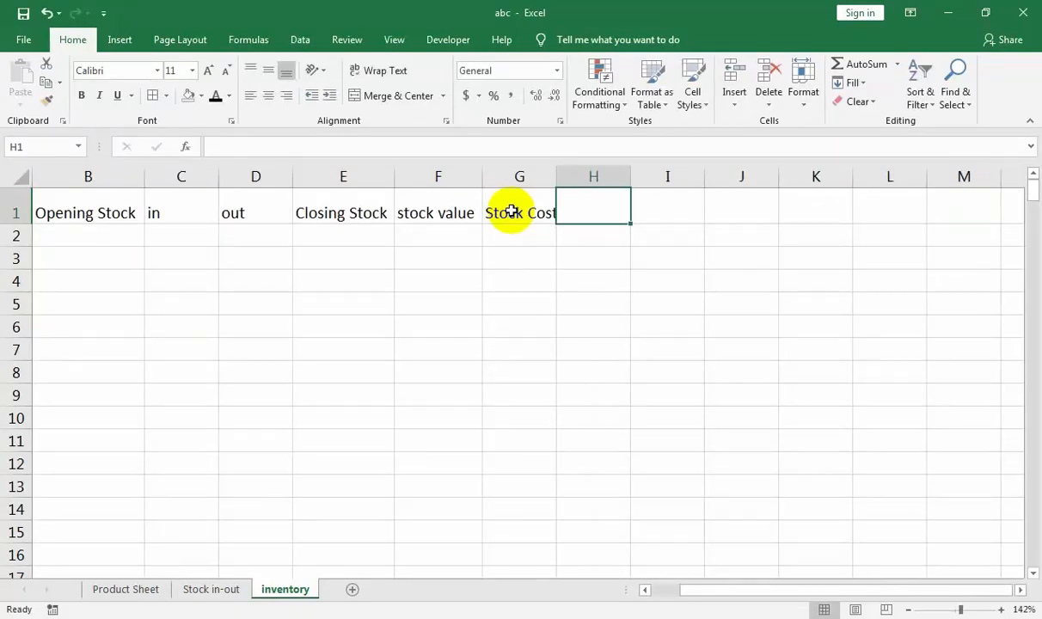
Step: Enter the heading Reorder level in H1 and autofit the width of column H
text(Reo)
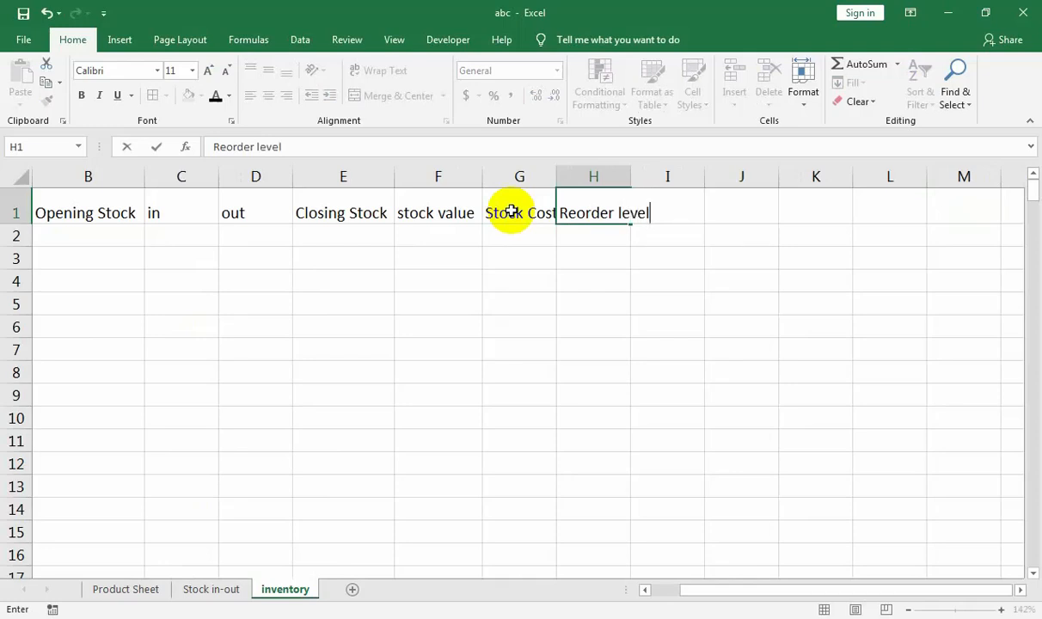
text(rder level)
key(Right)
key(Left)
key(alt+h)
key(o)
key(i)
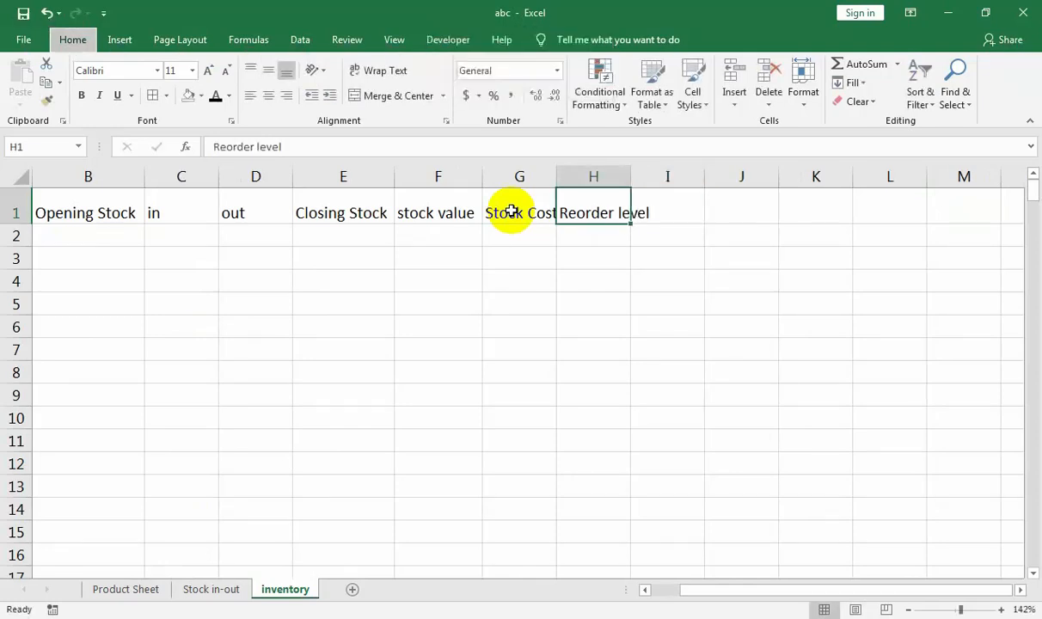
Step: Enter the heading Reorder Required in I1 of the inventory sheet
key(Right)
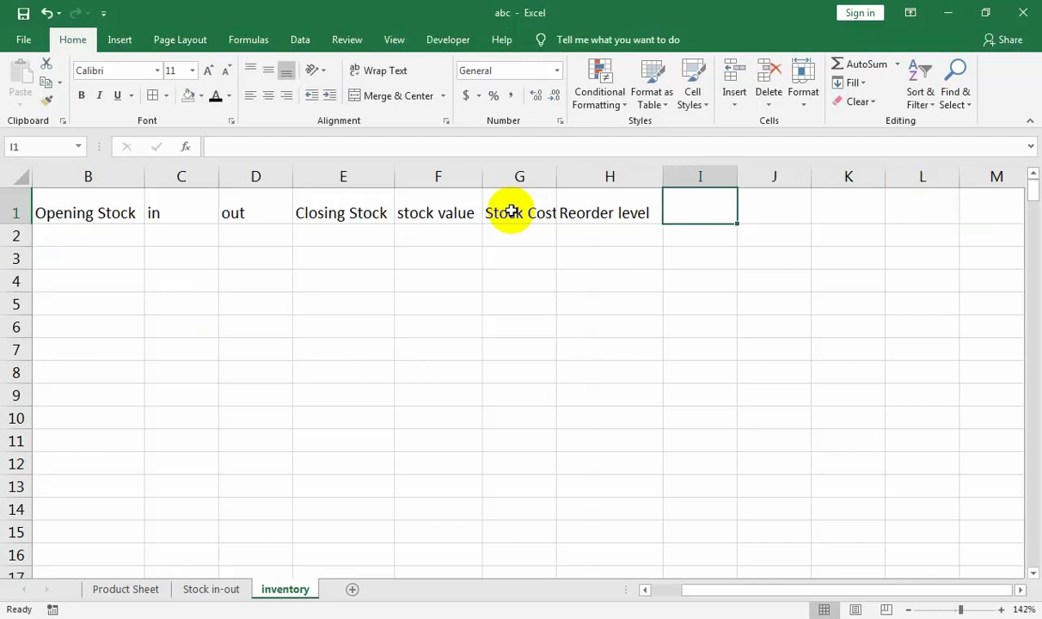
text(Reorder R)
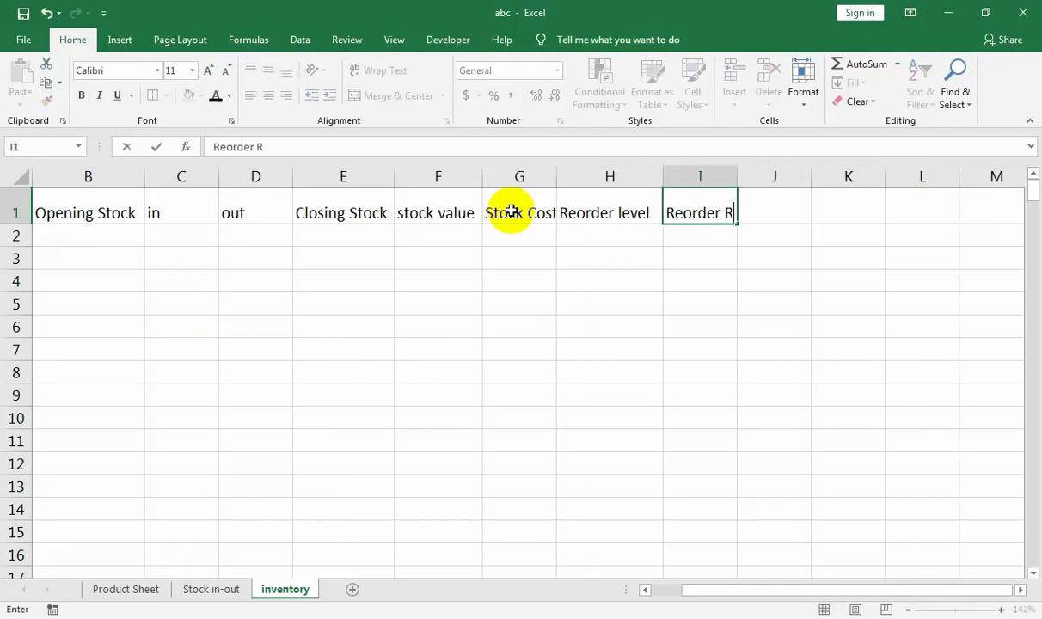
text(equire)
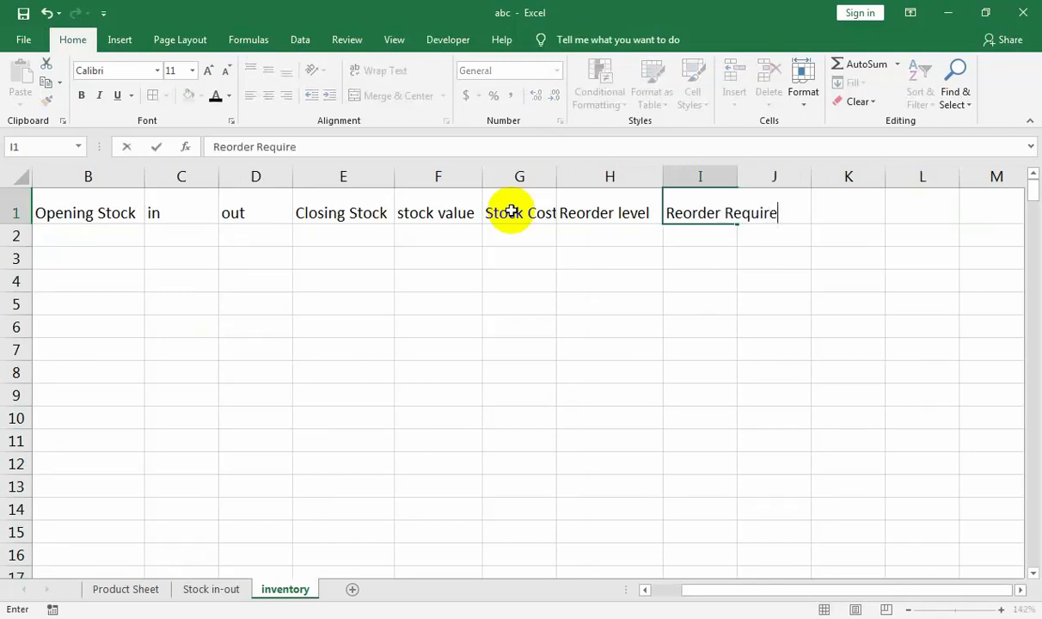
text(d)
key(Return)
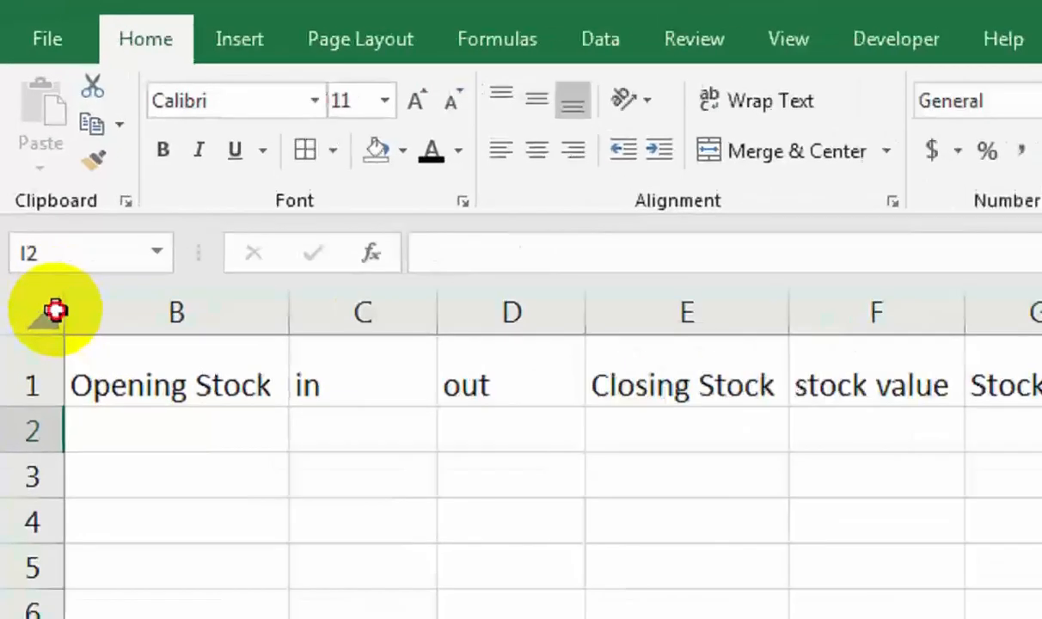
Step: Autofit the widths of all columns on the inventory sheet
click(23, 176)
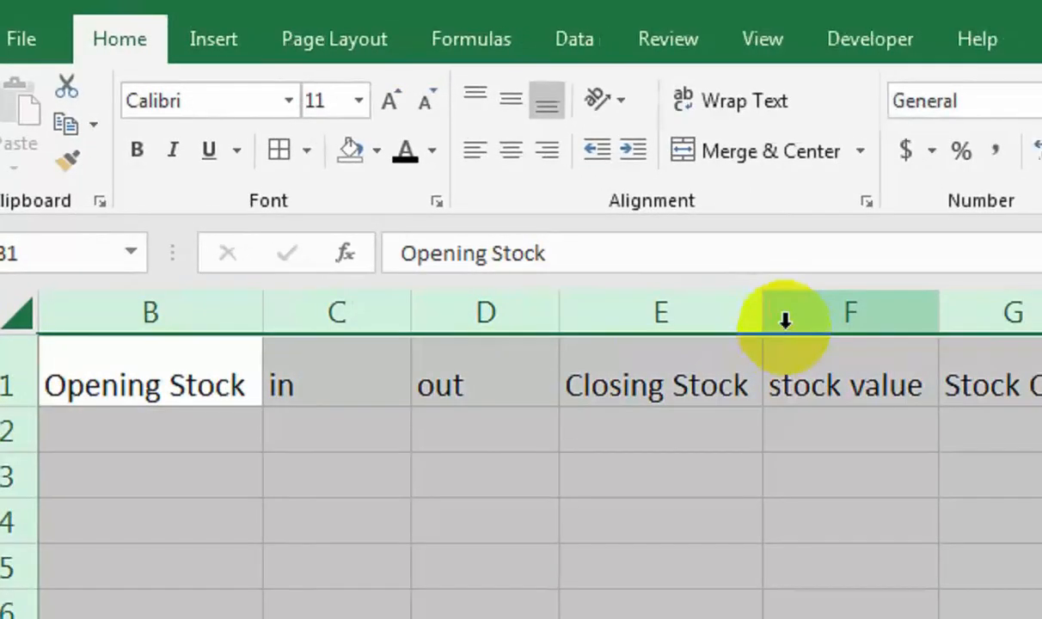
double_click(764, 312)
drag(360, 214, 3, 225)
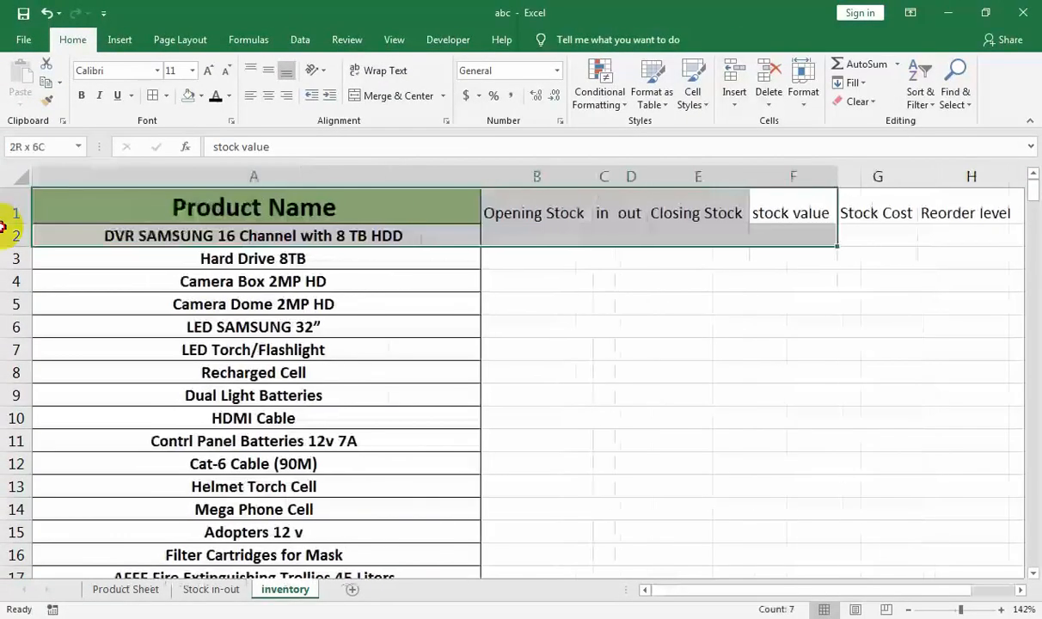
Step: Copy the formatting of the Product Name header in A1 to headings B1:I1 and autofit all columns to the larger text
click(275, 205)
click(46, 101)
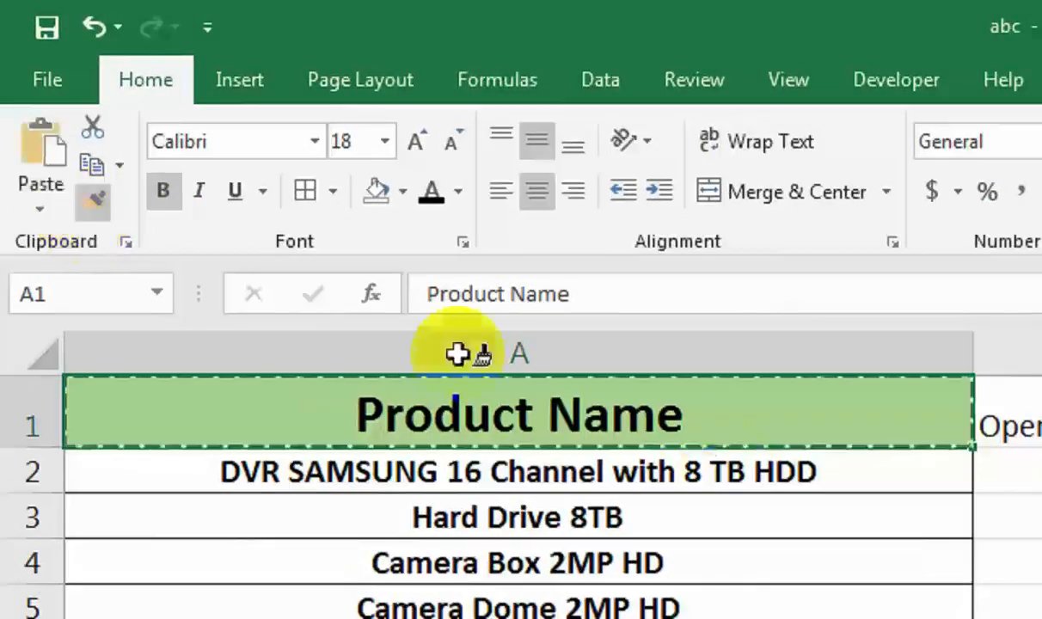
mouse_move(1022, 437)
mouse_down()
mouse_move(820, 421)
mouse_move(1035, 477)
mouse_move(125, 463)
mouse_move(314, 362)
mouse_move(430, 348)
mouse_up()
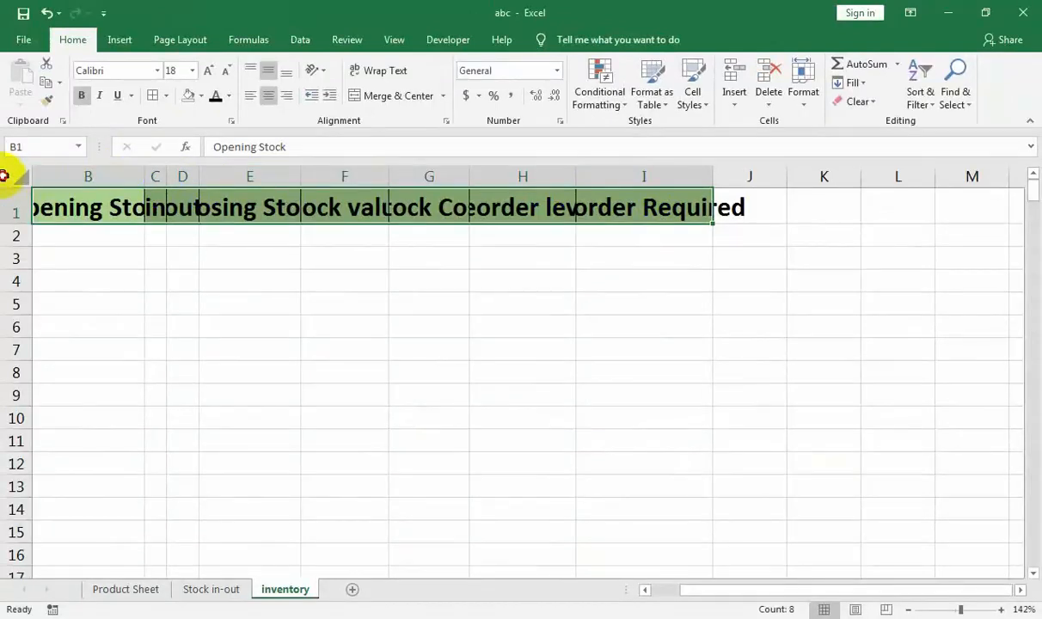
click(3, 175)
double_click(197, 172)
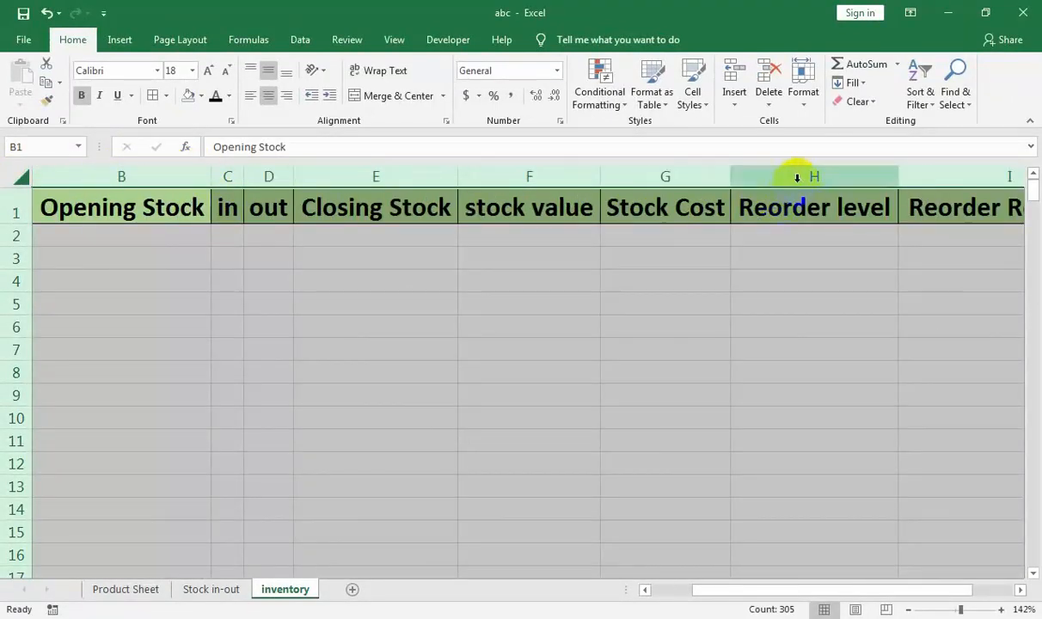
drag(969, 204, 7, 387)
key(Left)
key(Left)
key(Left)
key(Left)
key(Left)
key(Left)
key(Left)
key(Left)
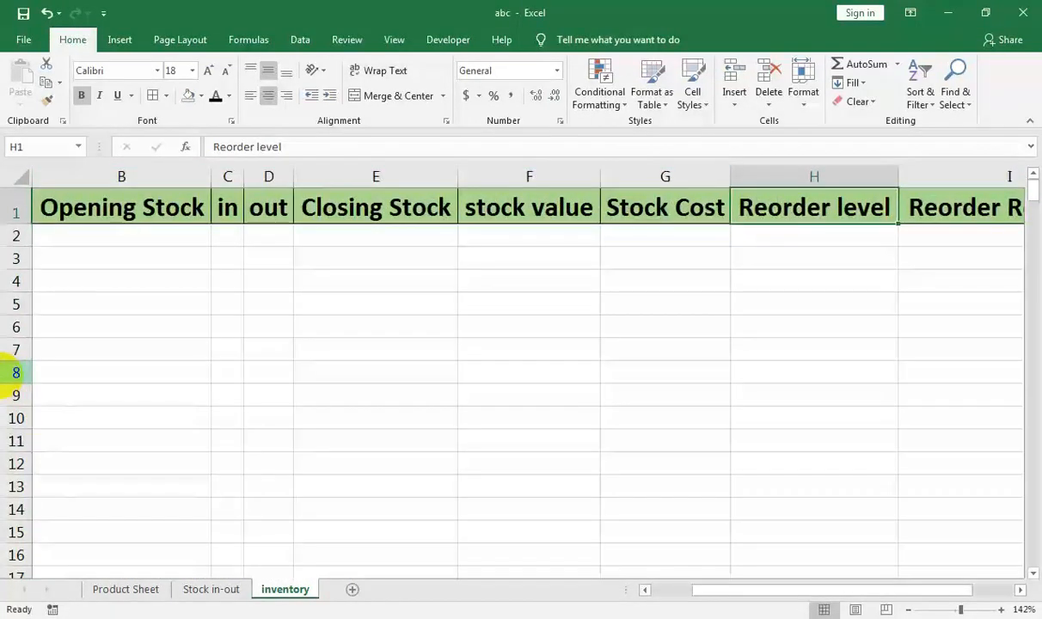
key(ctrl+shift+Down)
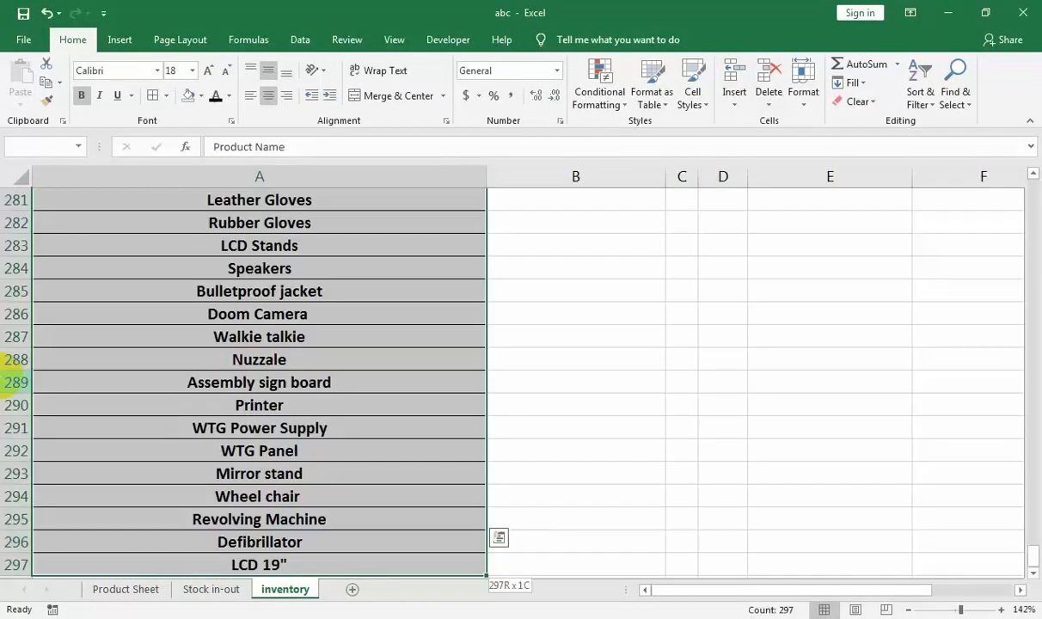
key(ctrl+q)
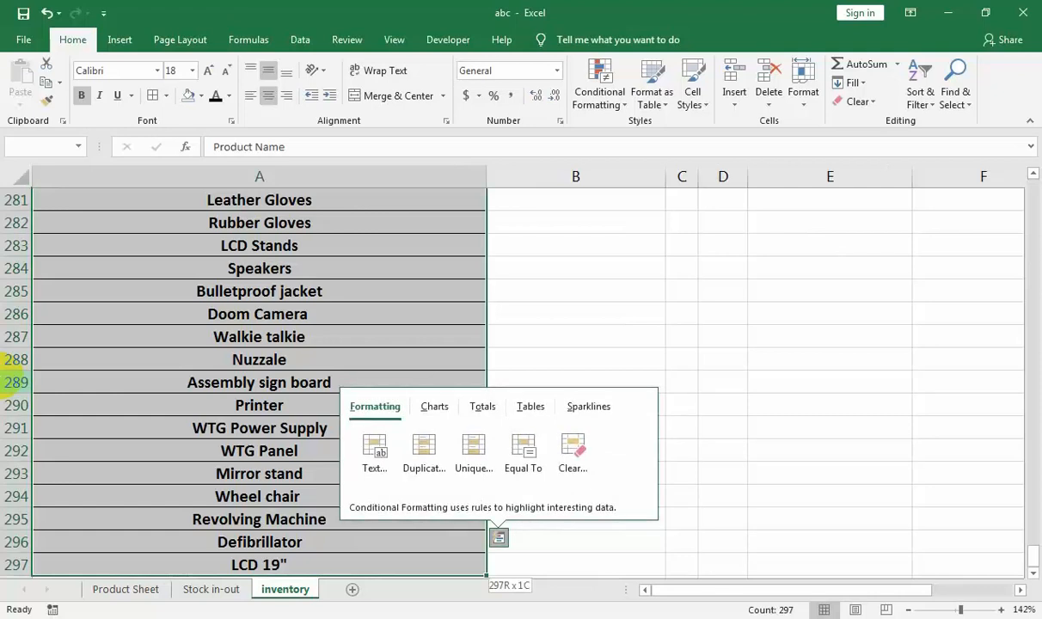
key(Right)
click(120, 555)
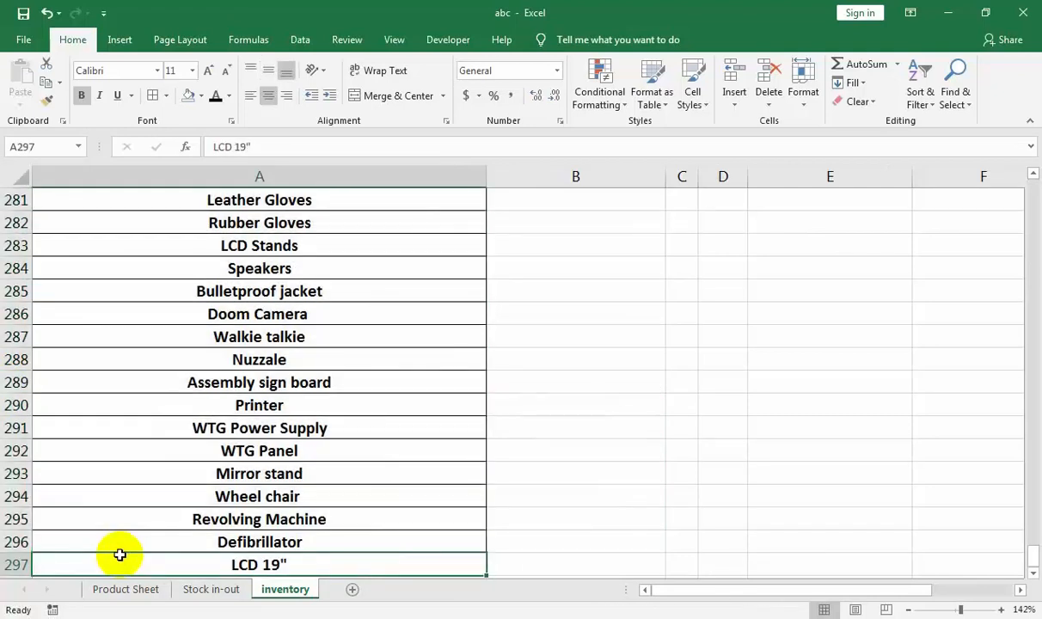
Step: Apply all borders to the whole inventory table, from the header row down to the last product row
key(Down)
key(Up)
key(ctrl+a)
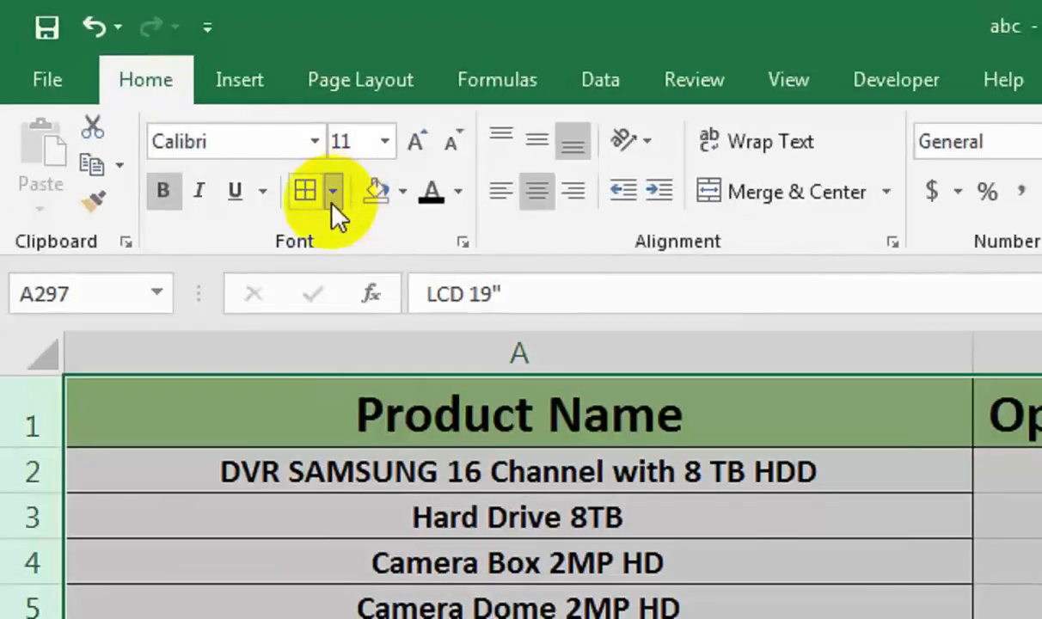
click(166, 95)
click(365, 464)
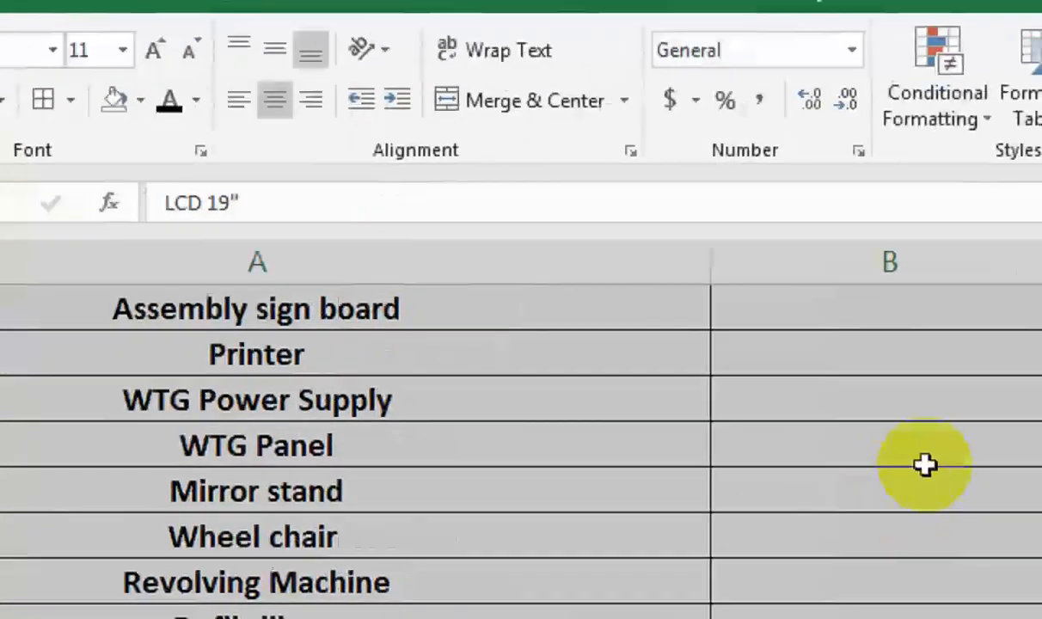
Step: Start a SUMIFS formula in B2 of the inventory sheet with the Stock in-out QTY column D:D as the sum range
click(781, 411)
key(Up)
key(Up)
key(ctrl+Up)
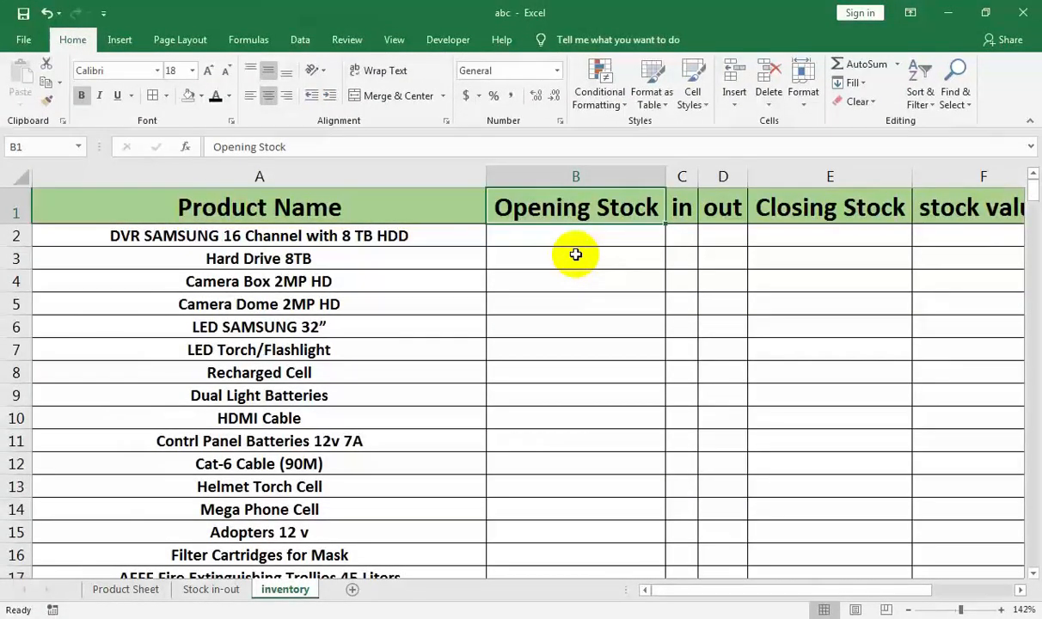
key(Down)
text(=sumif)
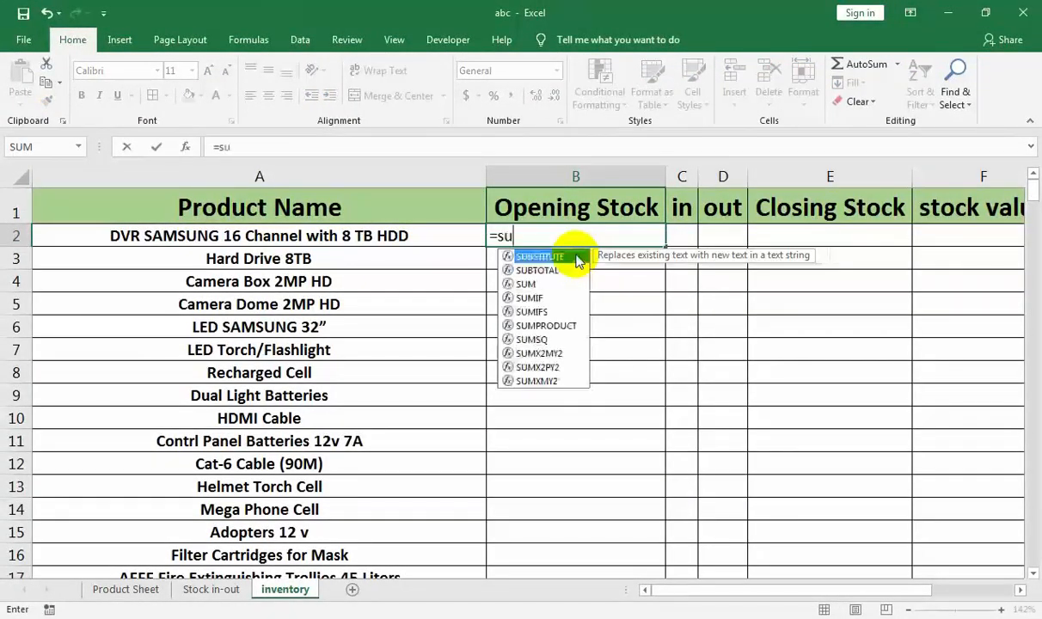
text(s)
key(Tab)
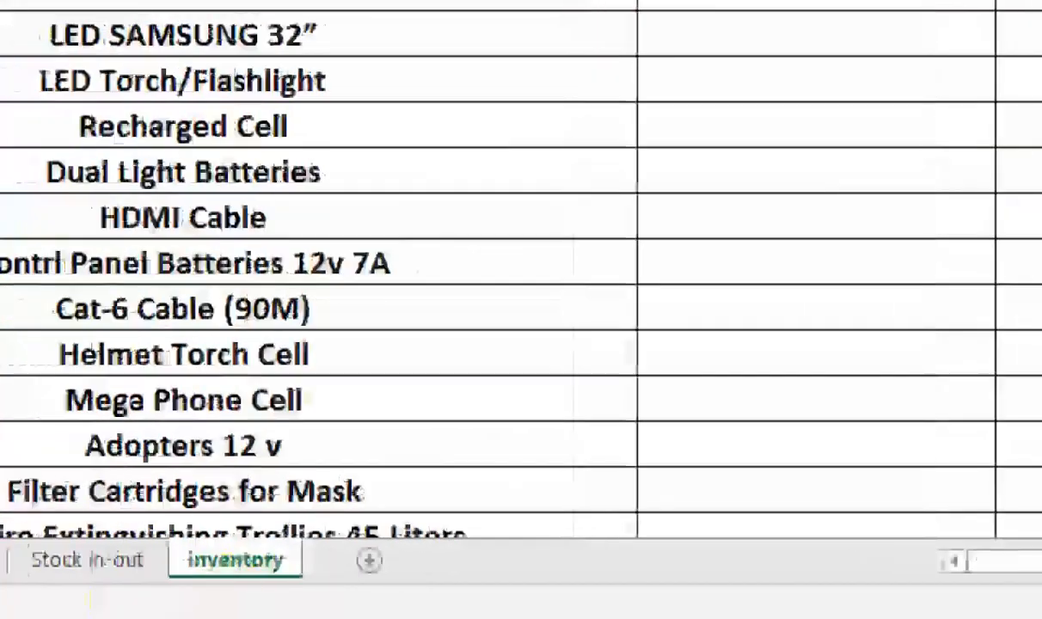
click(103, 561)
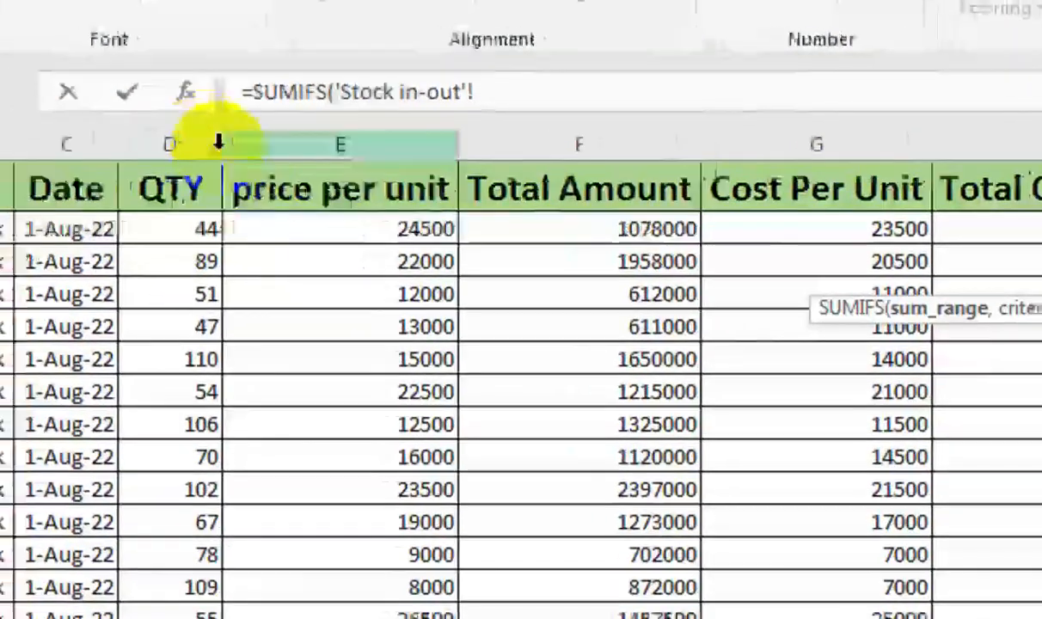
click(218, 142)
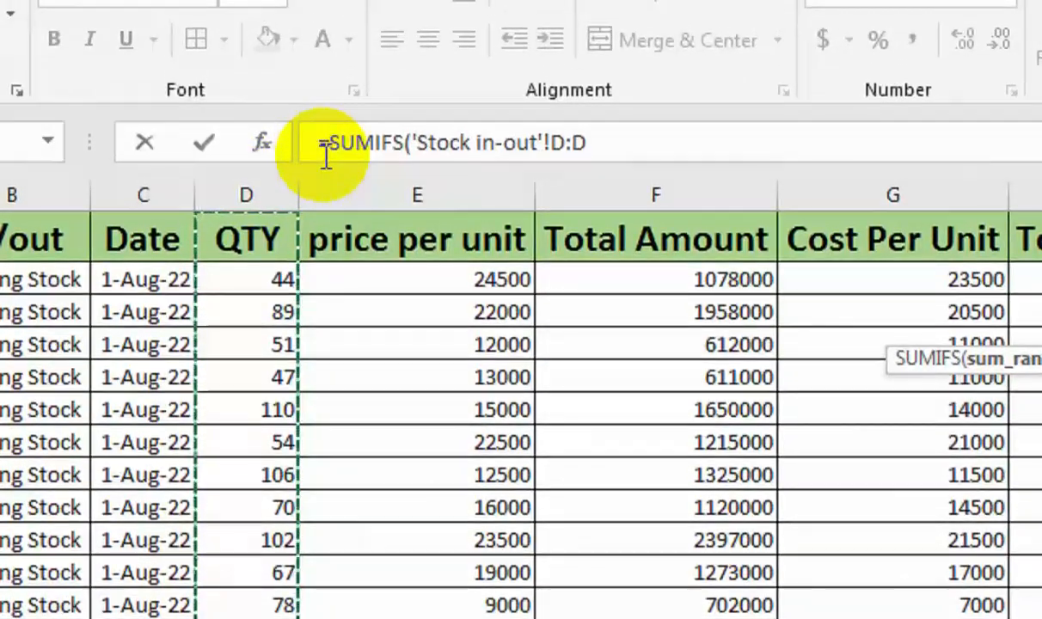
text(,)
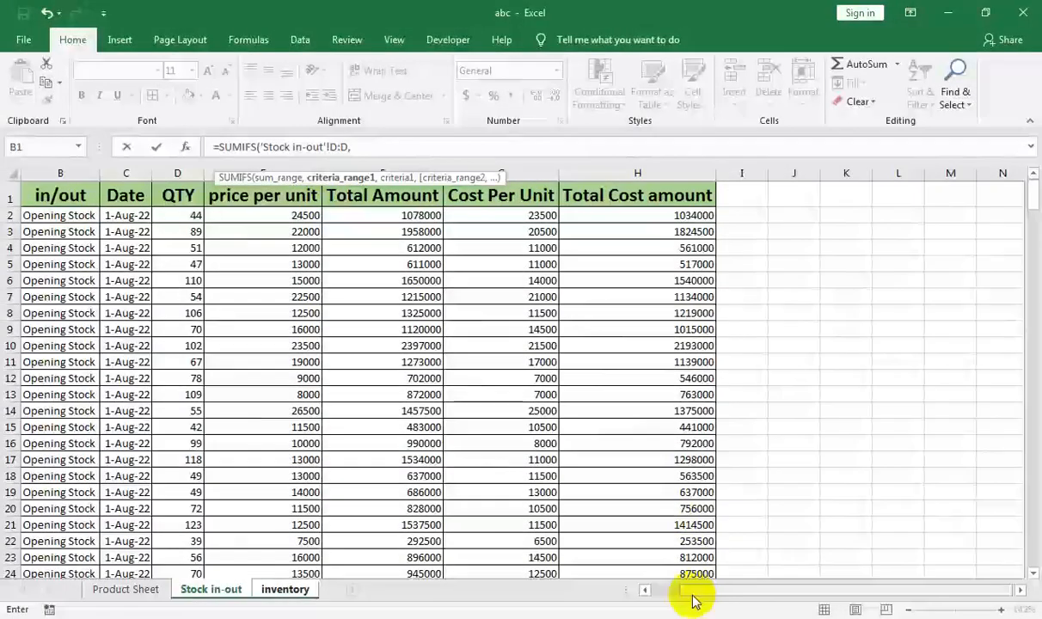
Step: Add the Stock in-out column B:B with the criterion "opening stock" as the first condition of the SUMIFS formula
click(644, 589)
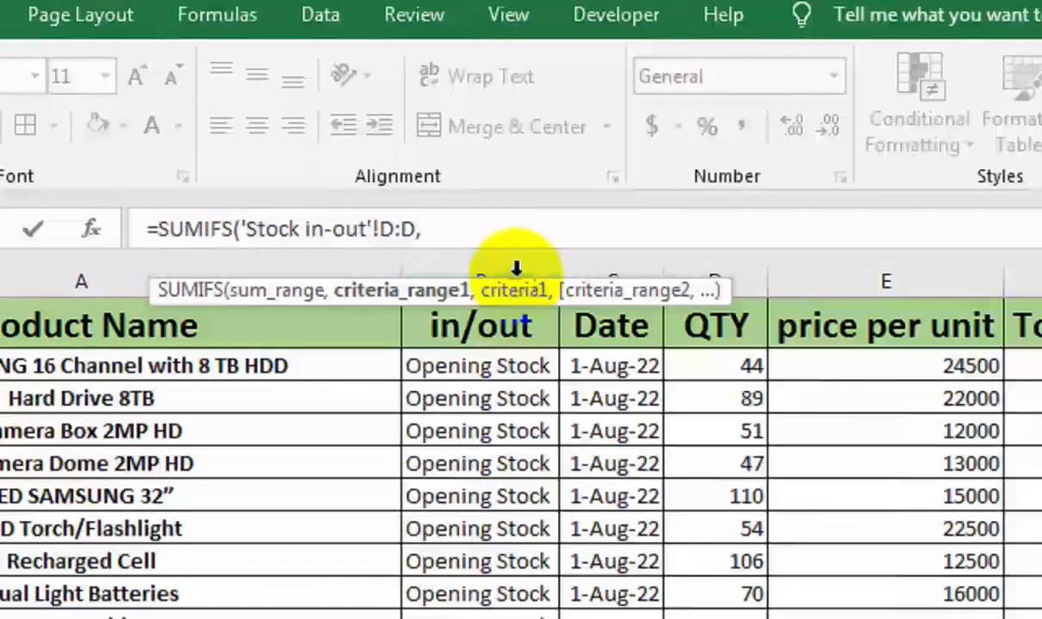
click(397, 172)
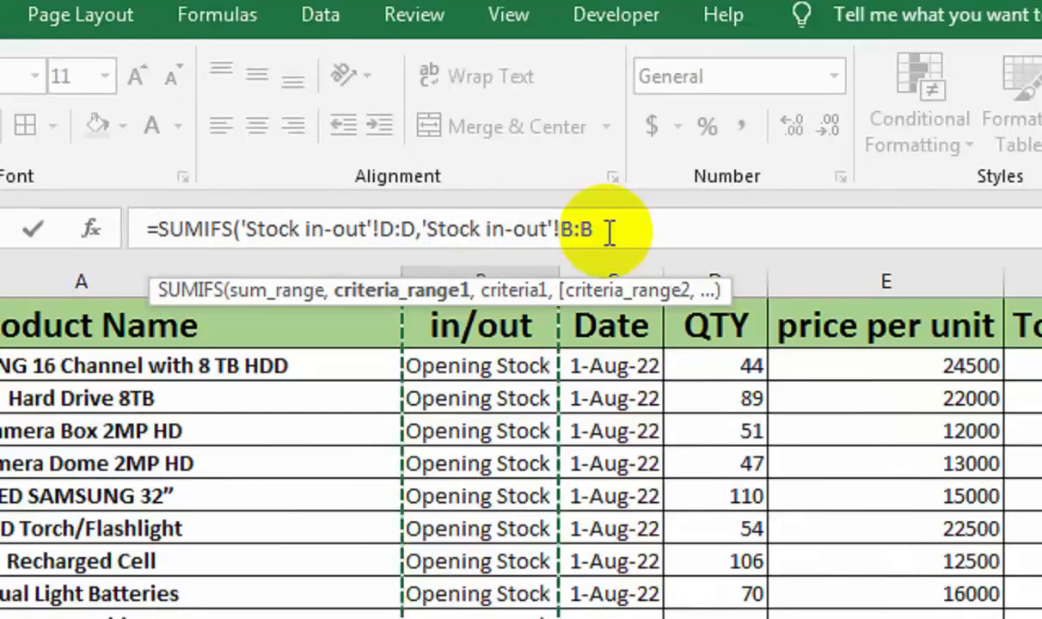
text(,"opening stock)
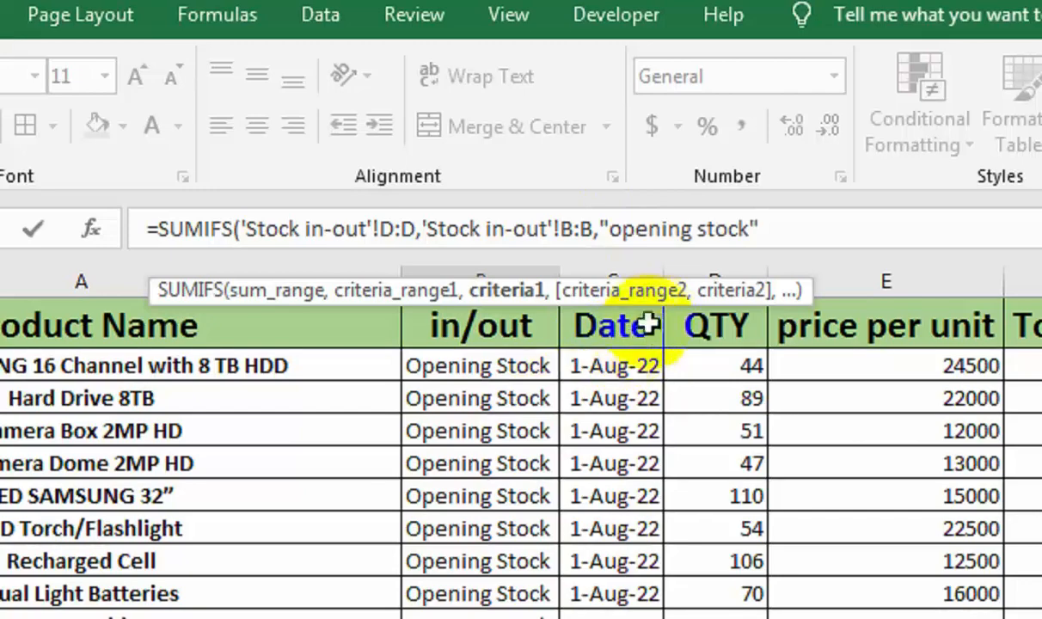
text(,)
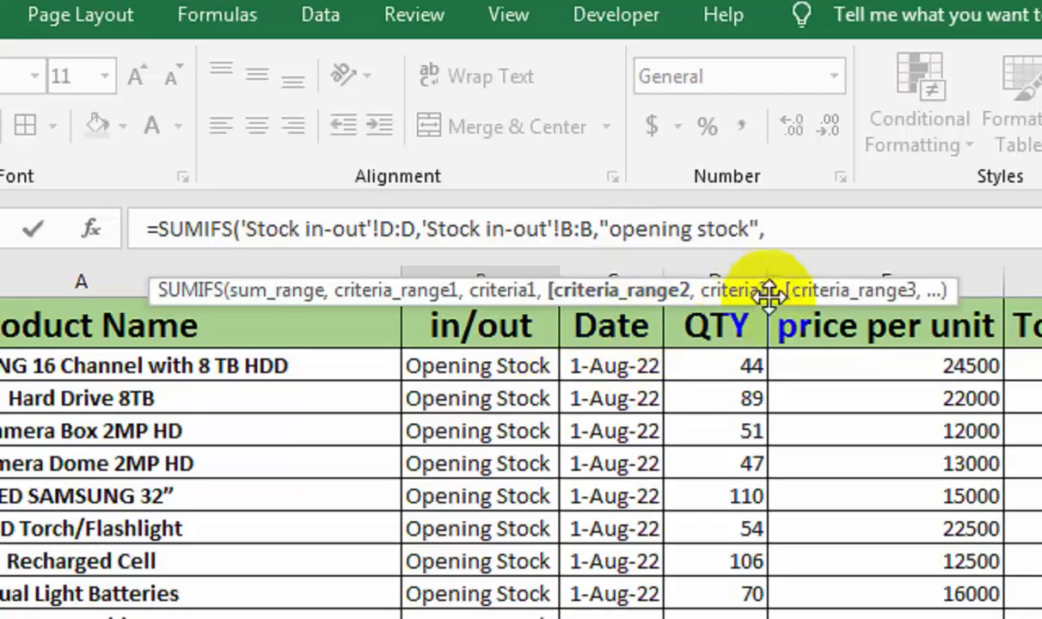
Step: Complete the SUMIFS formula with the Stock in-out Product Name column A:A matched to inventory!A2
click(230, 286)
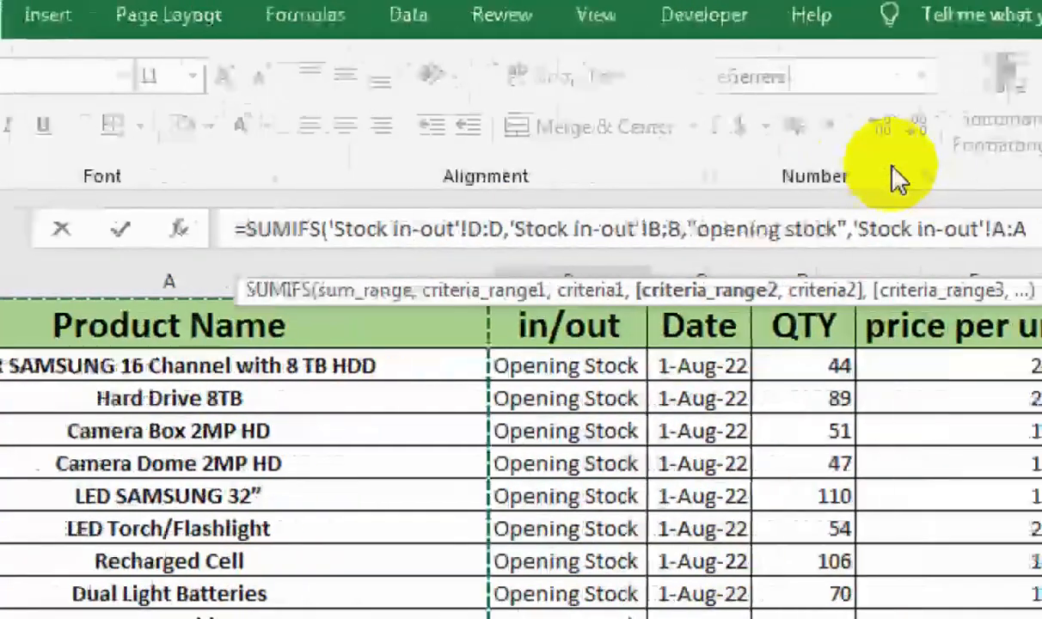
text(,)
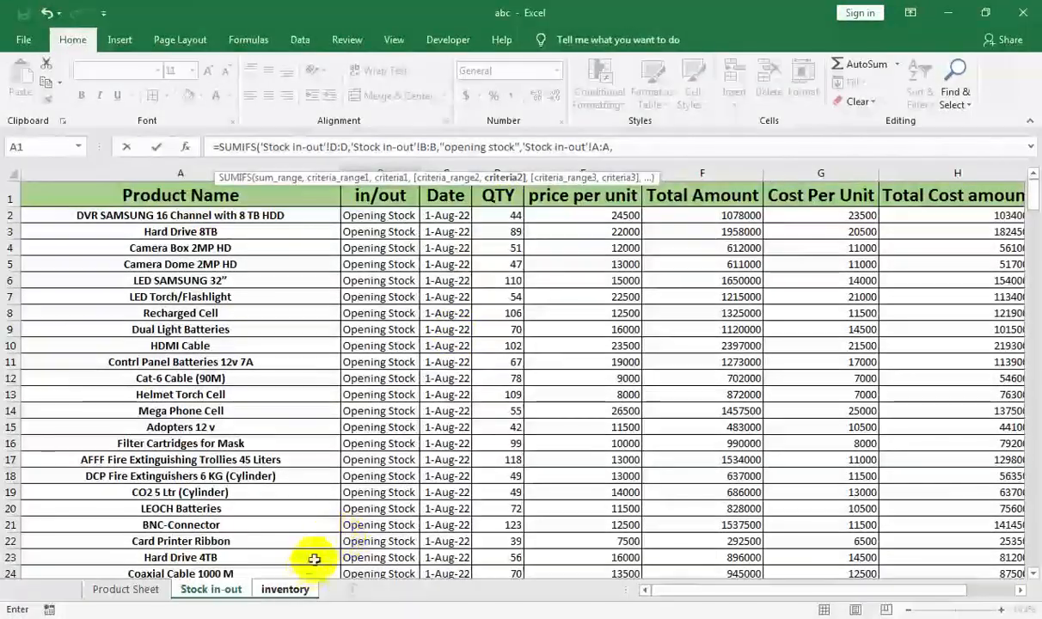
click(292, 589)
click(238, 240)
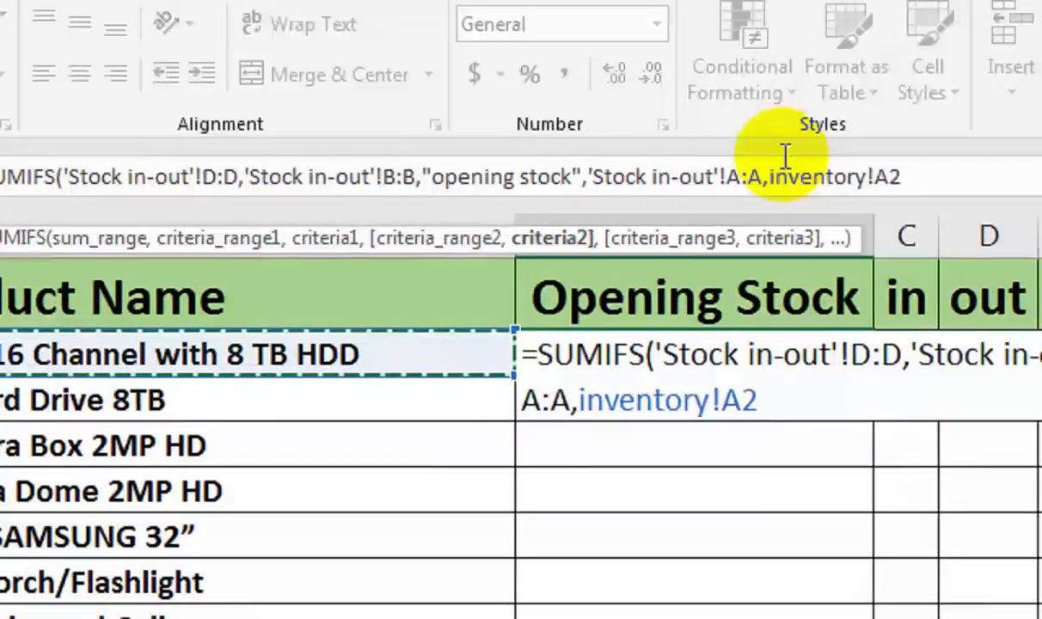
text())
key(Return)
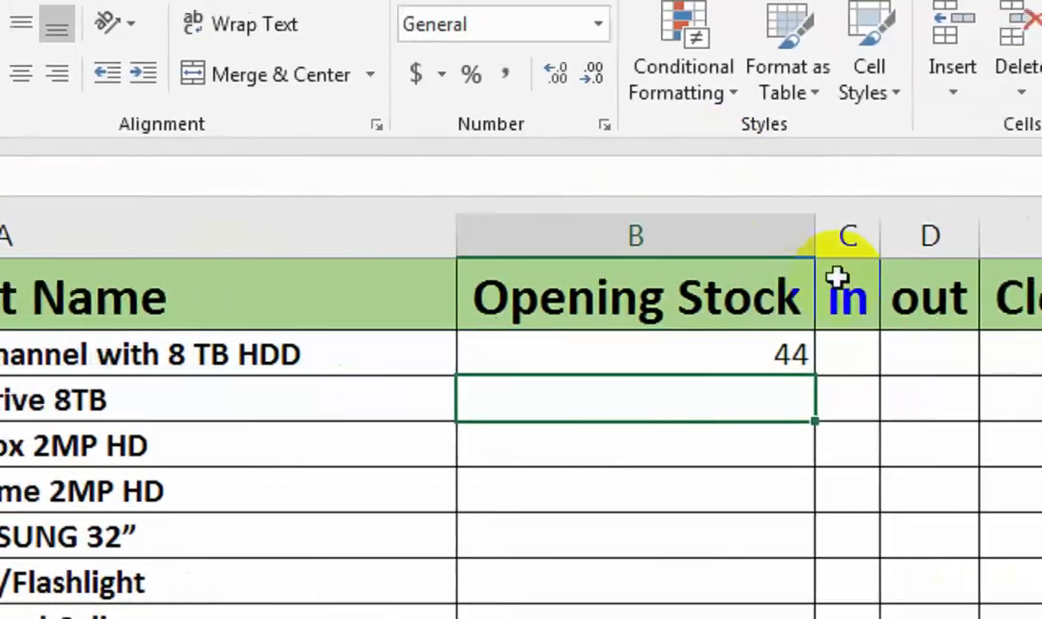
Step: Fill the B2 formula down the Opening Stock column for all products and centre the values
click(821, 356)
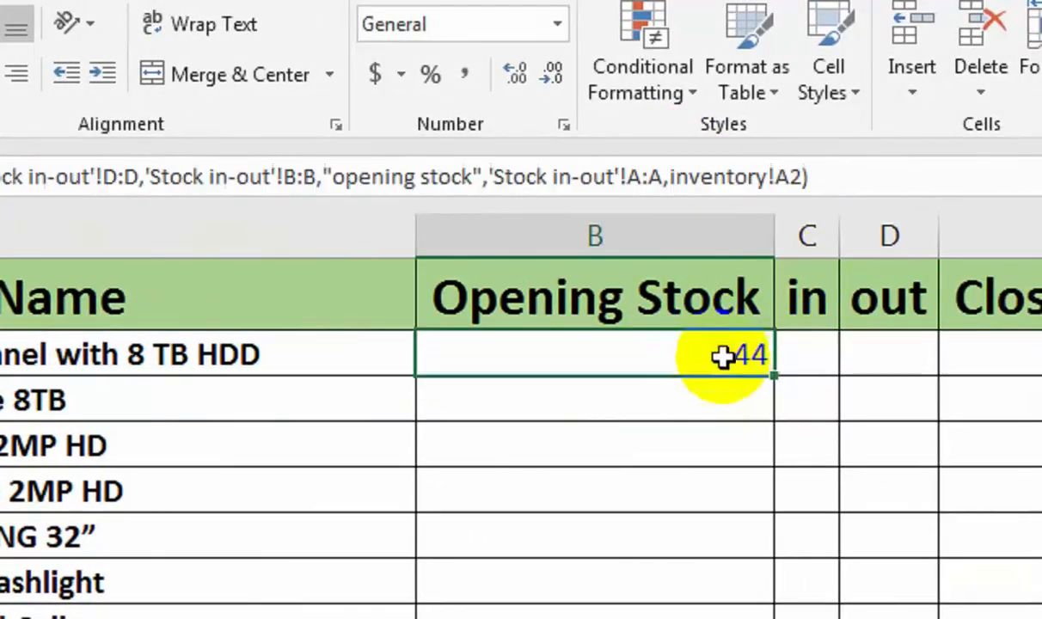
double_click(774, 372)
click(0, 74)
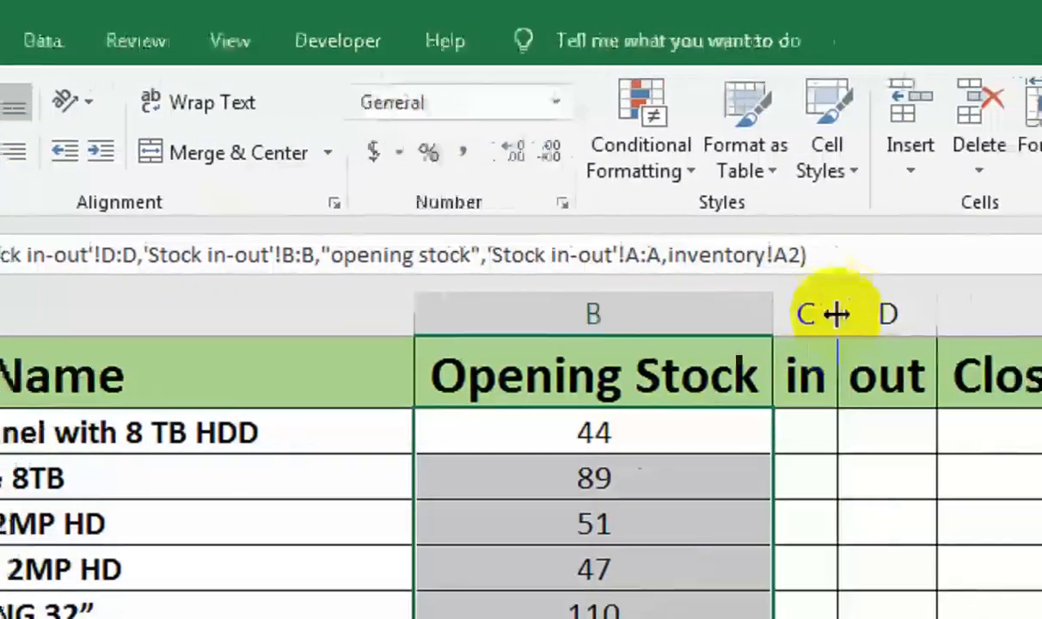
Step: Widen the in and out columns, C and D, of the inventory sheet
drag(836, 315, 850, 314)
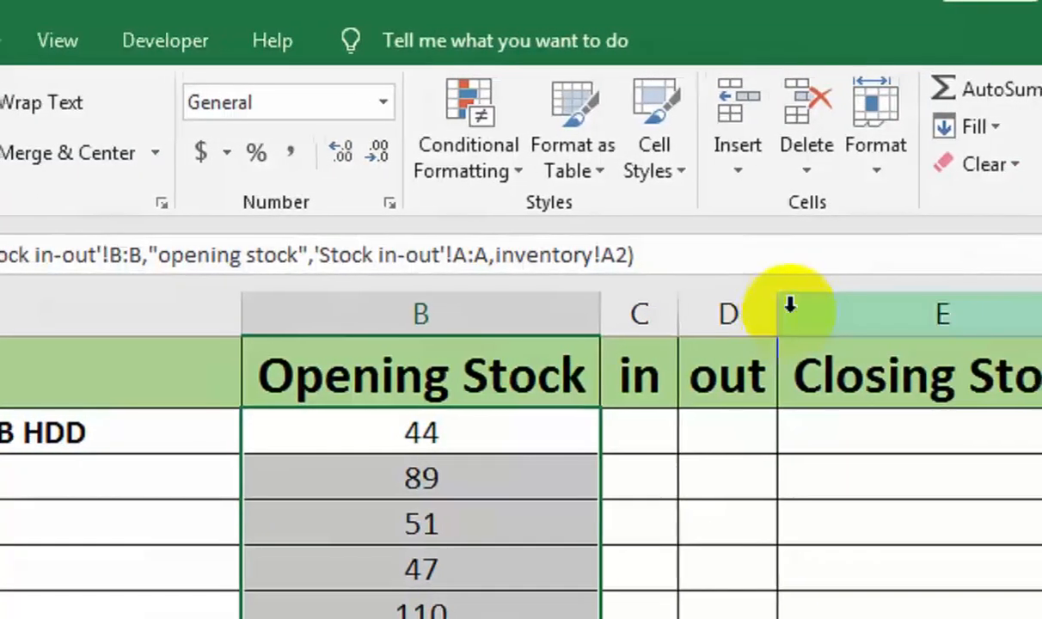
drag(776, 315, 851, 315)
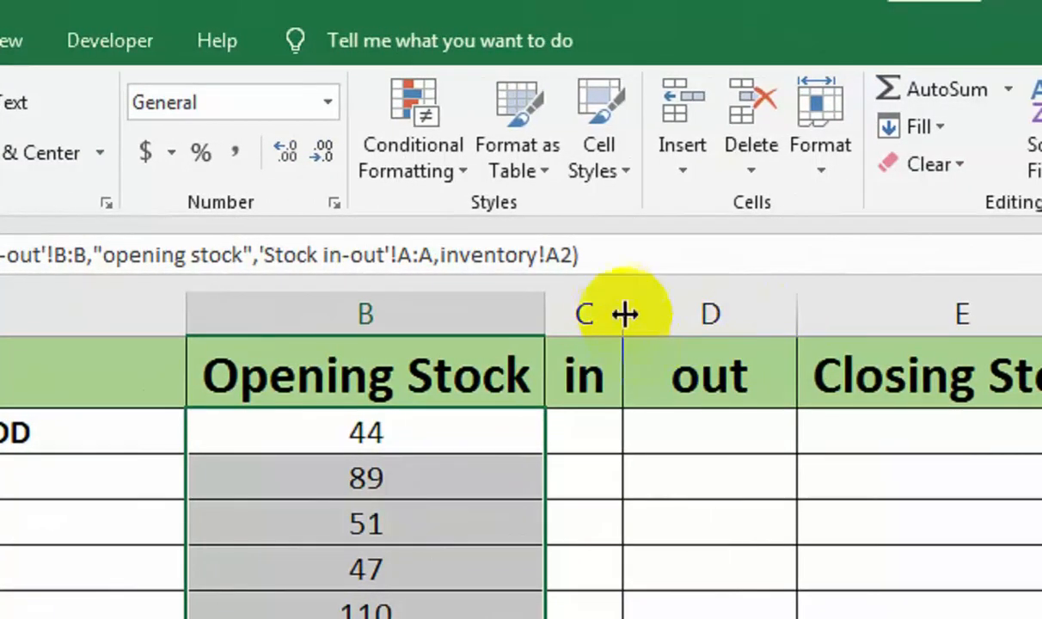
drag(624, 314, 693, 315)
click(633, 431)
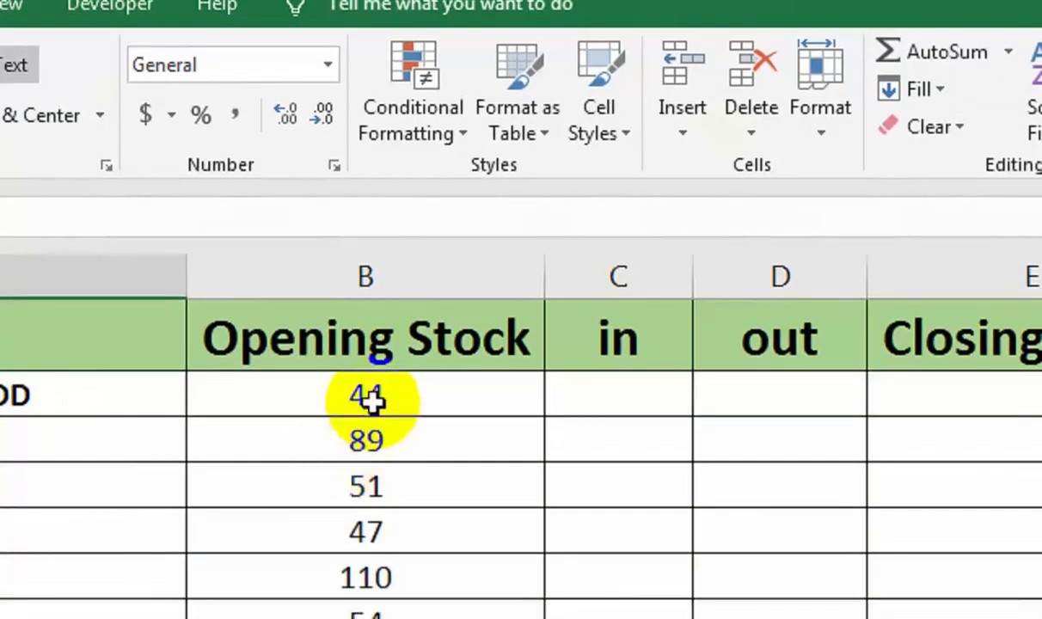
Step: Copy the SUMIFS formula text from B2 and paste it unchanged into C2 under the in heading
click(372, 432)
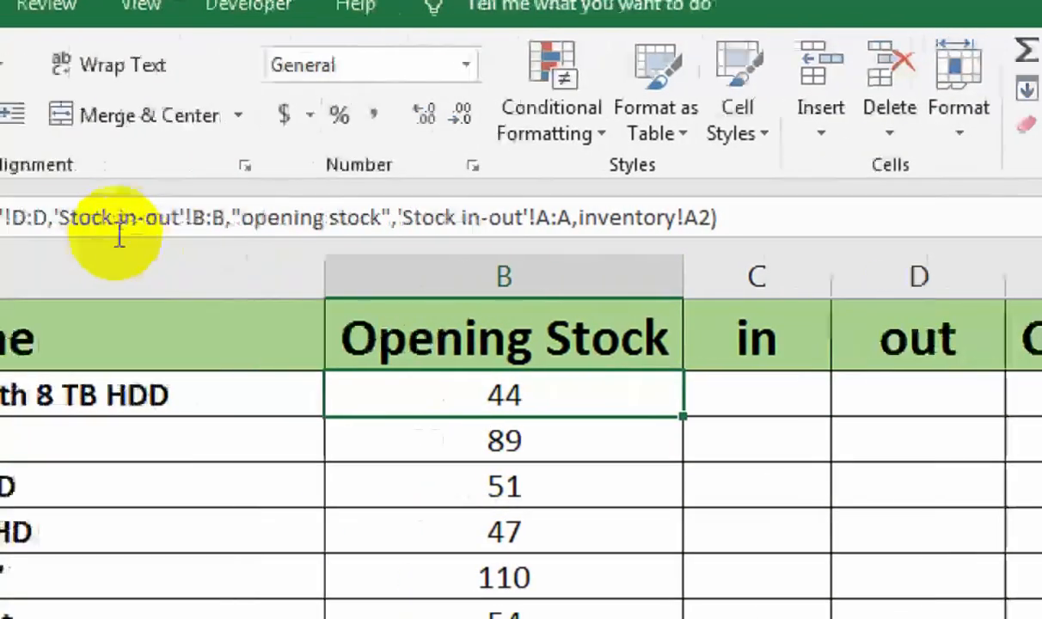
click(238, 230)
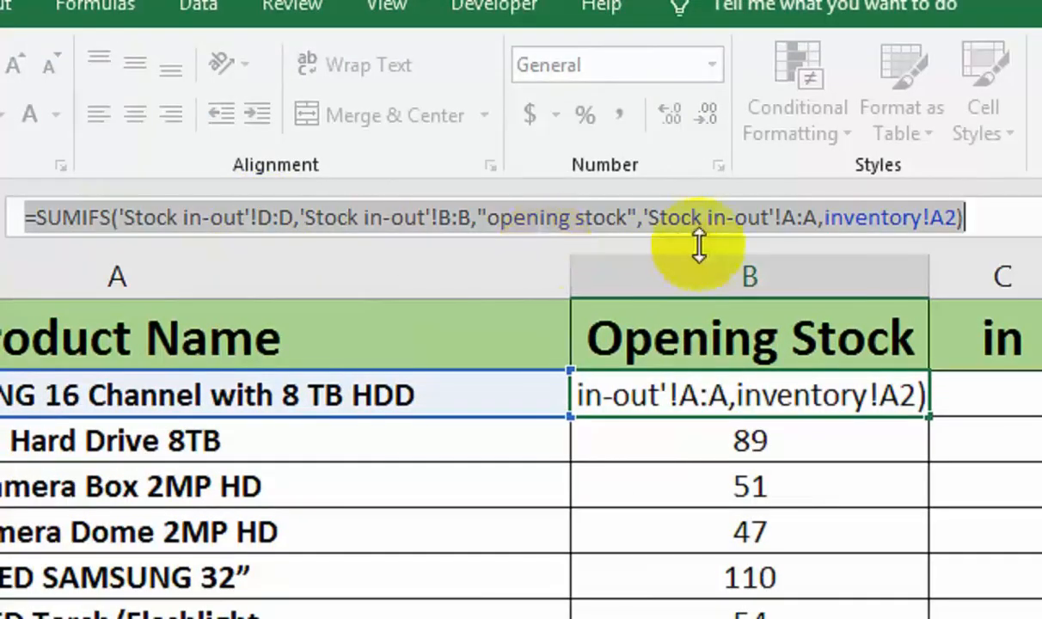
click(1013, 386)
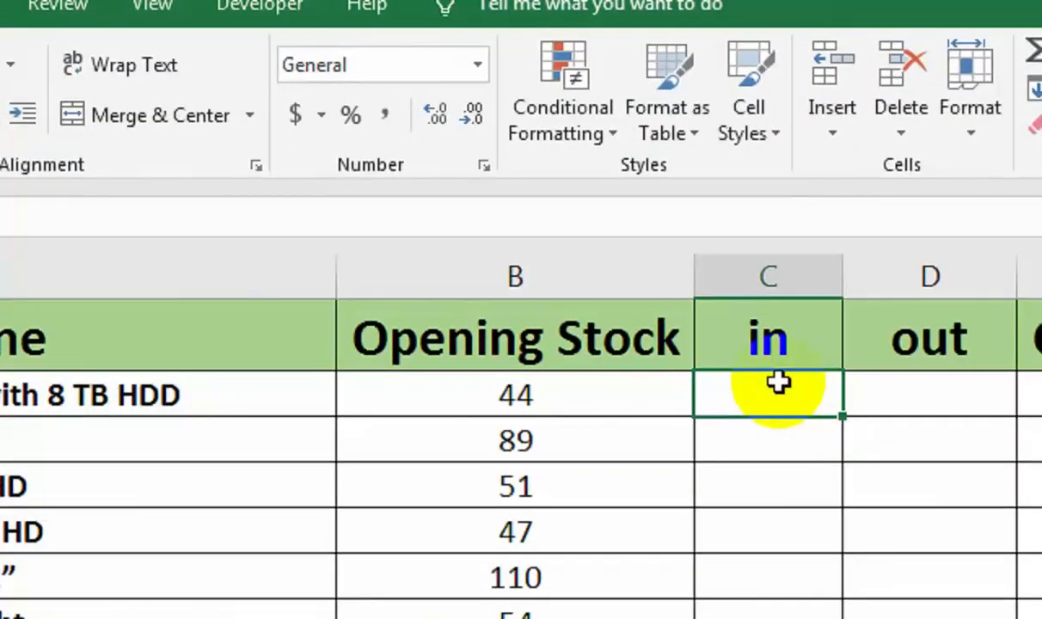
key(ctrl+v)
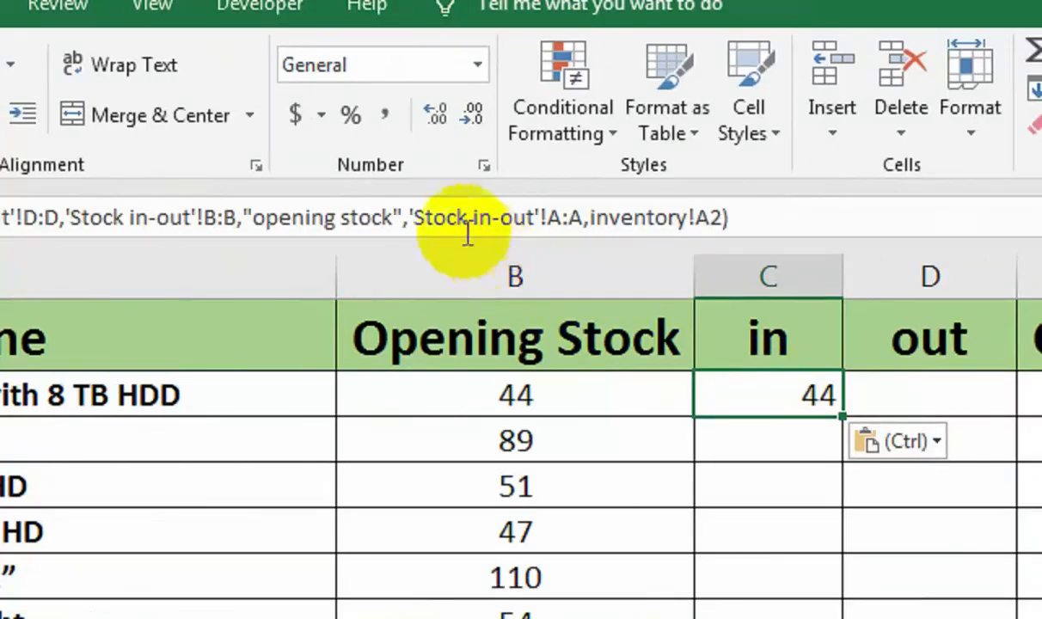
Step: Change the criterion in the C2 SUMIFS formula to "in"
click(395, 217)
drag(394, 217, 265, 220)
key(BackSpace)
key(BackSpace)
text(in)
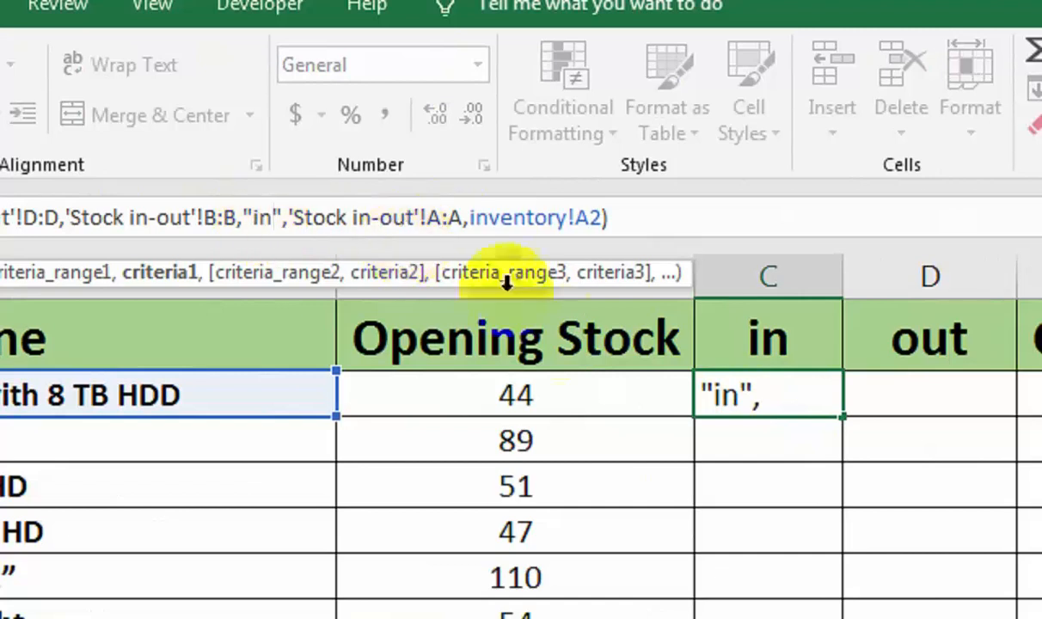
key(Return)
Step: Fill the C2 formula down the in column for all products
click(762, 399)
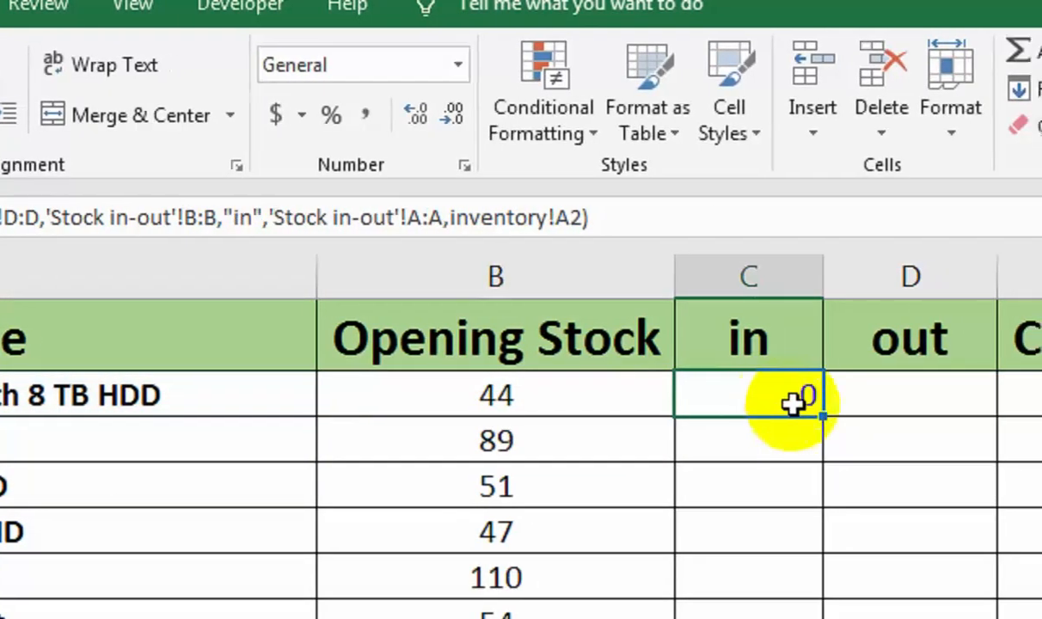
click(835, 423)
double_click(777, 417)
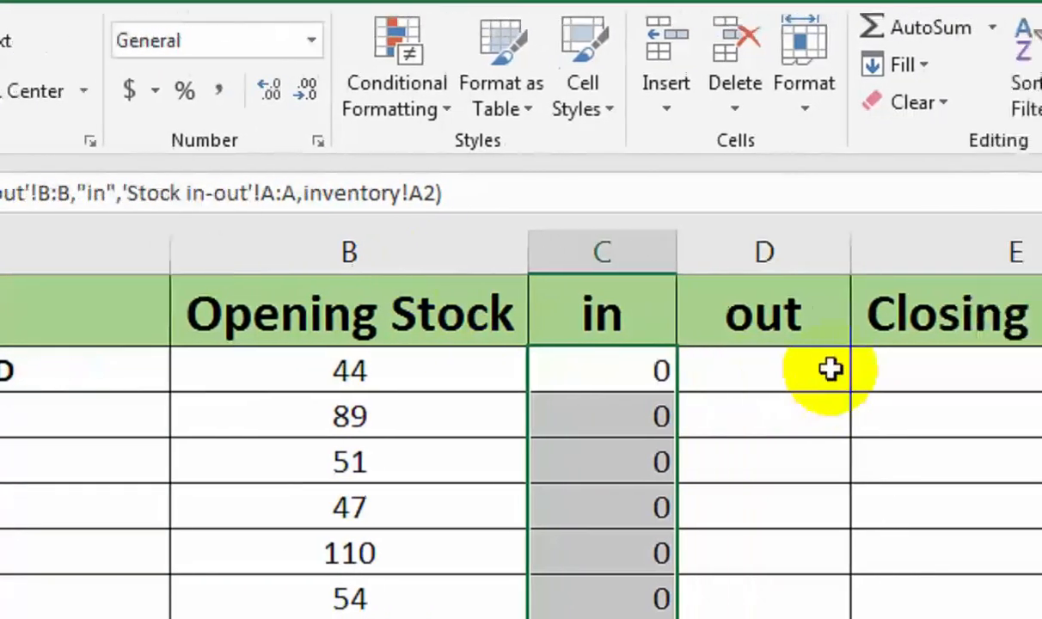
Step: Paste the copied Opening Stock SUMIFS formula into D2 and change its criterion to "out"
click(828, 370)
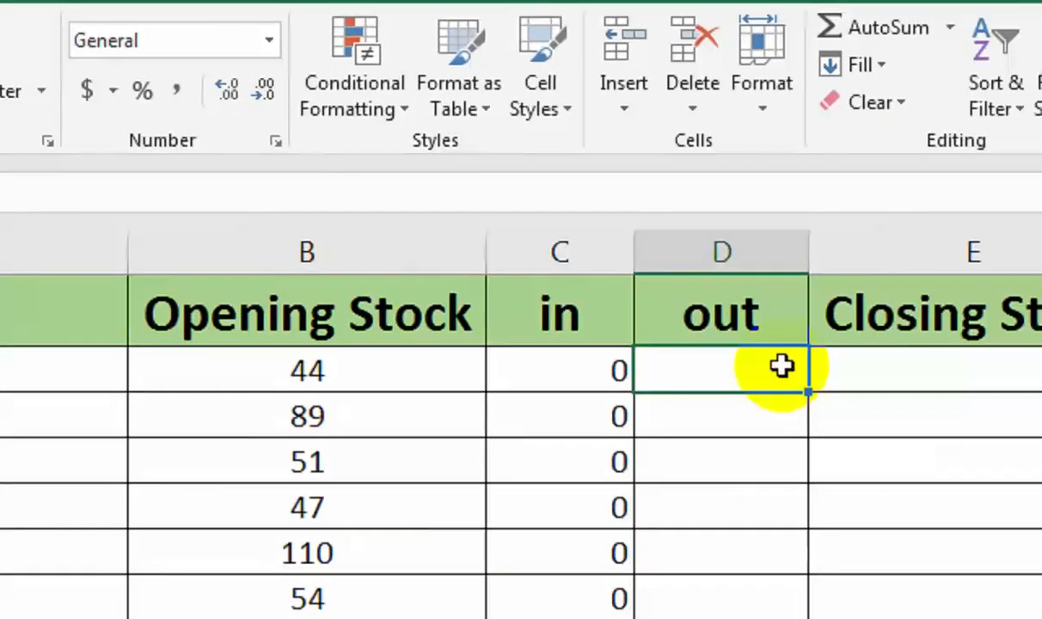
text(44)
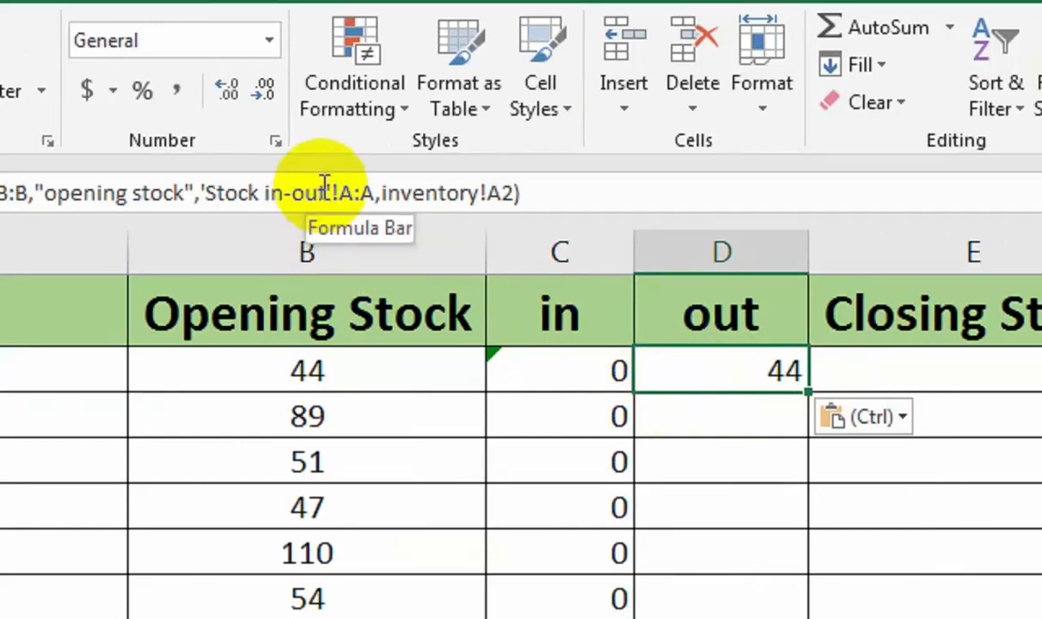
drag(183, 191, 29, 208)
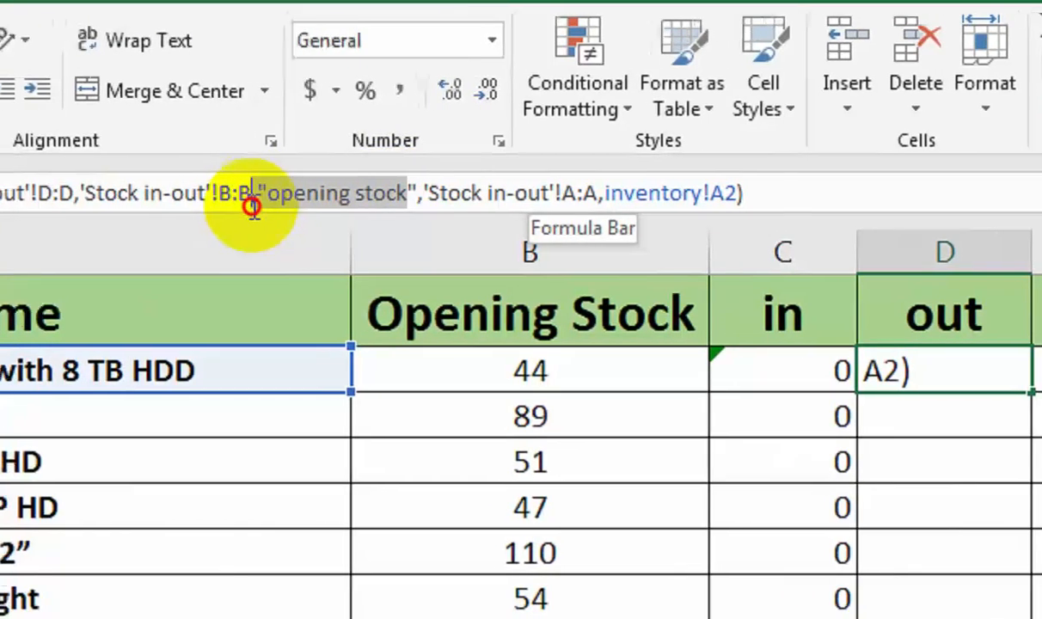
drag(252, 207, 270, 207)
text(out)
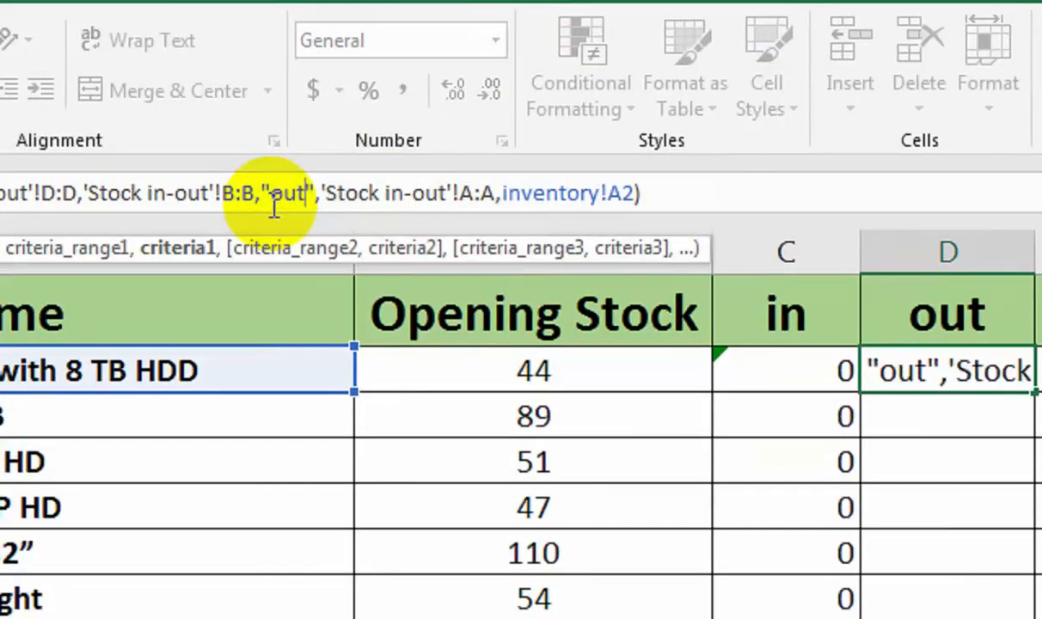
key(Return)
Step: Fill the D2 formula down the out column and centre the contents of columns C to E
click(798, 351)
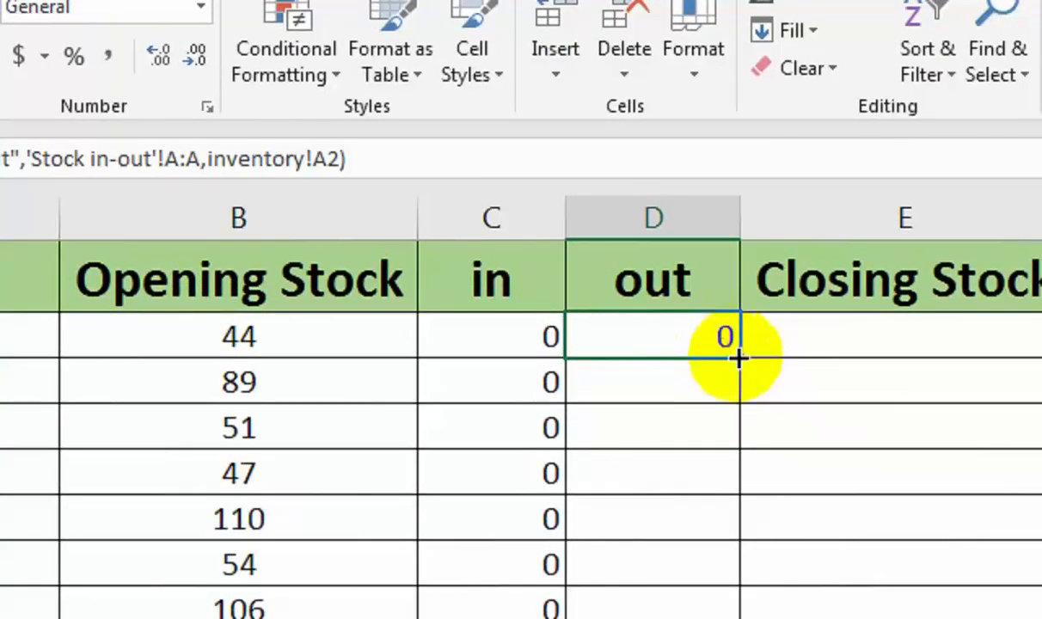
double_click(856, 369)
click(811, 336)
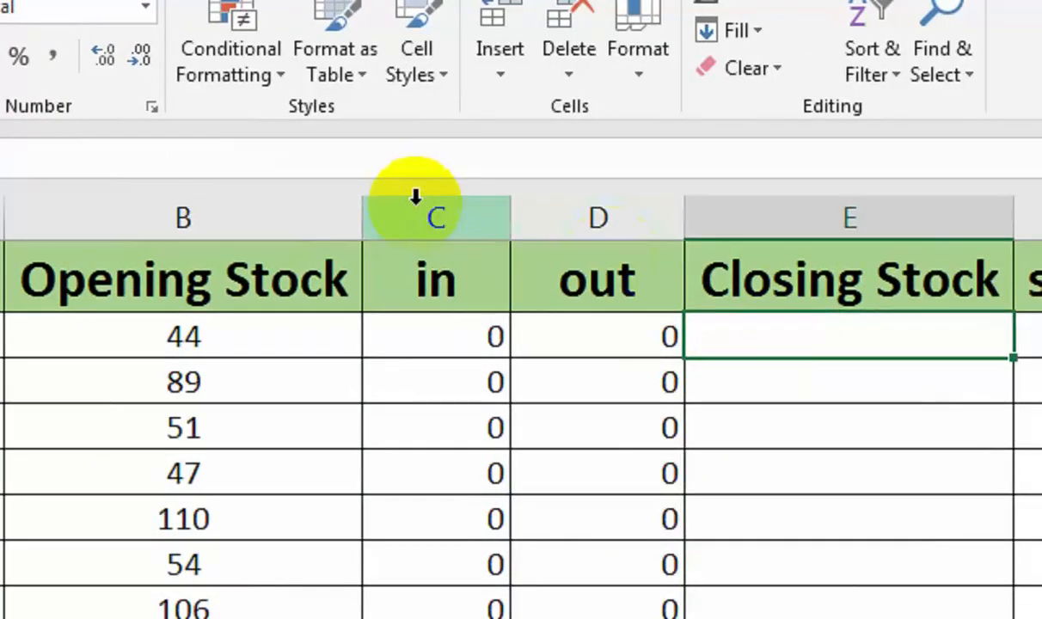
drag(443, 215, 753, 219)
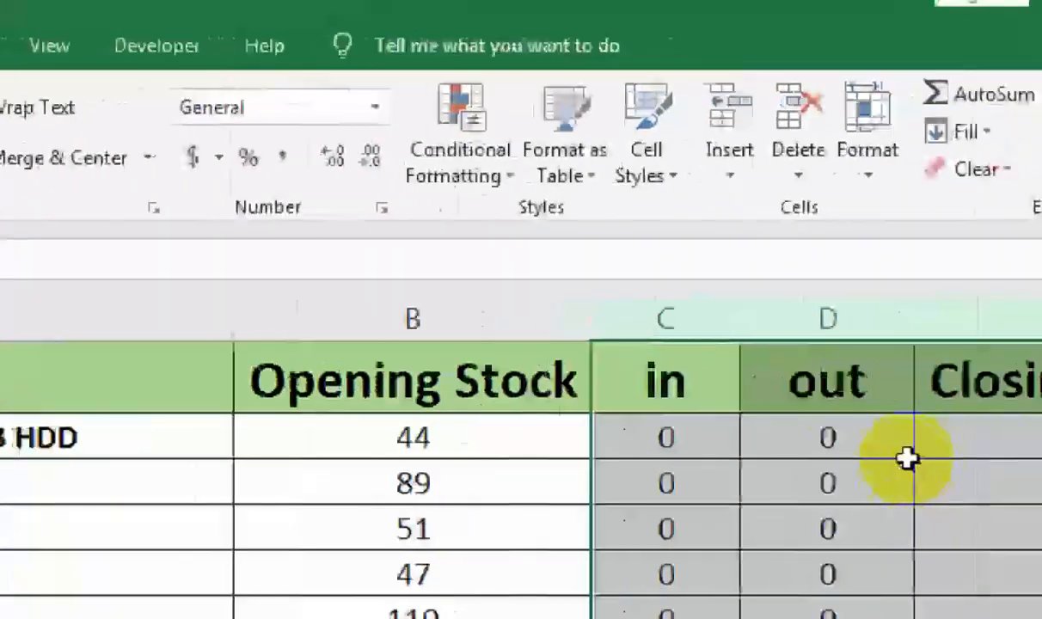
Step: Enter =B2+C2-D2 in E2 and fill it down the Closing Stock column for all products
click(924, 460)
text(=)
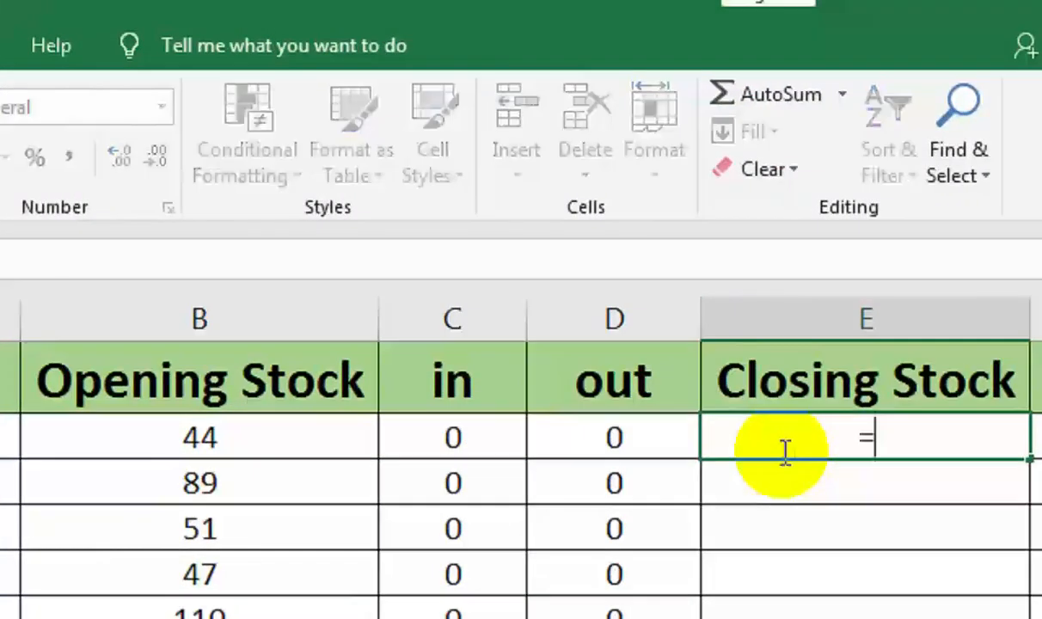
key(Left)
key(Left)
key(Left)
text(+)
key(Left)
key(Left)
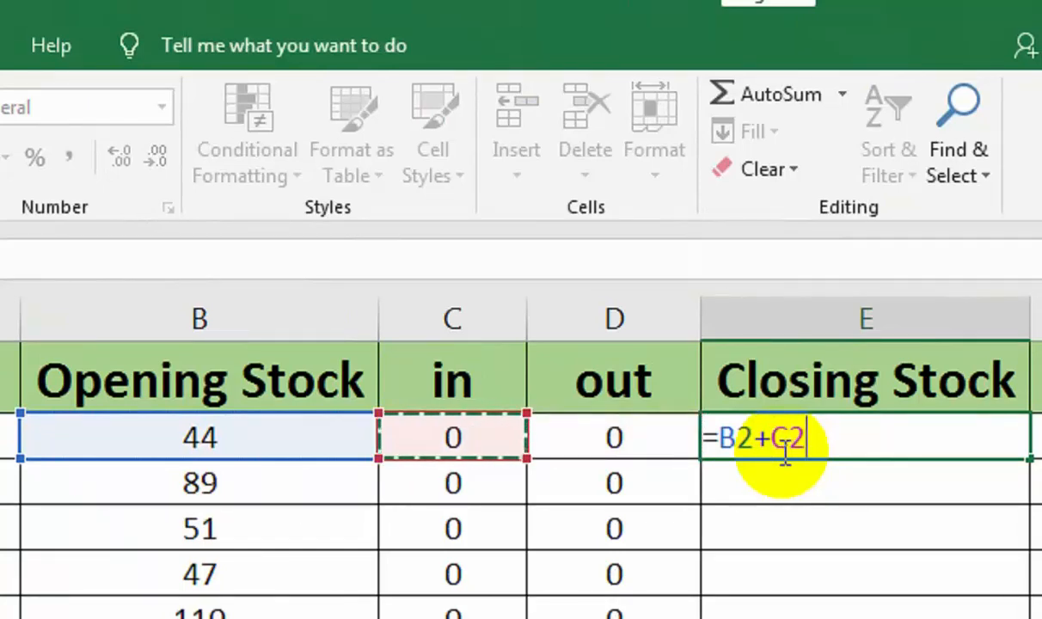
text(-)
key(Left)
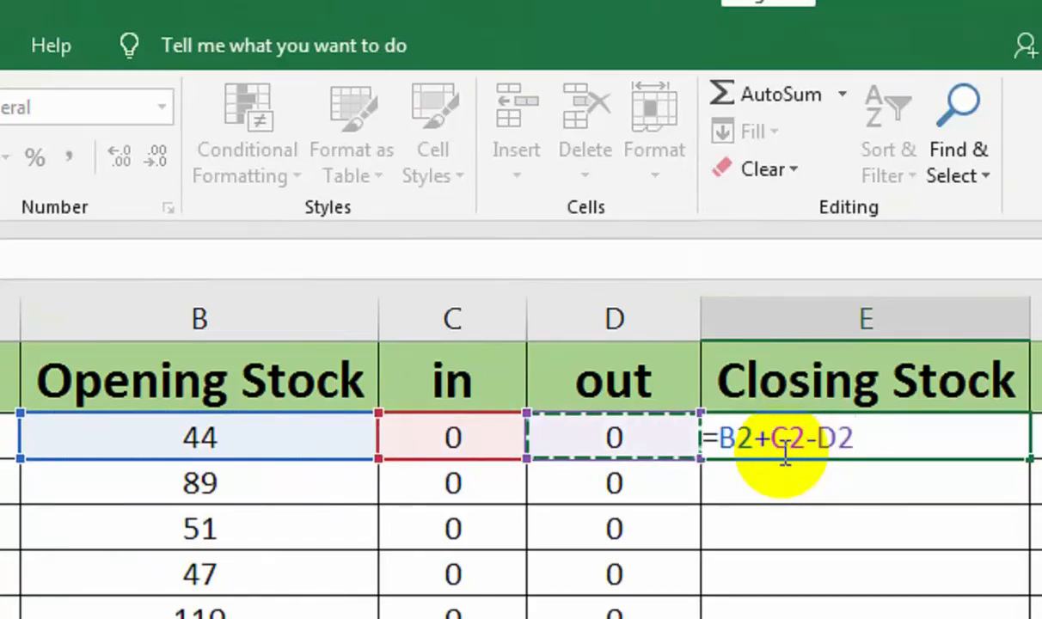
key(Return)
click(970, 439)
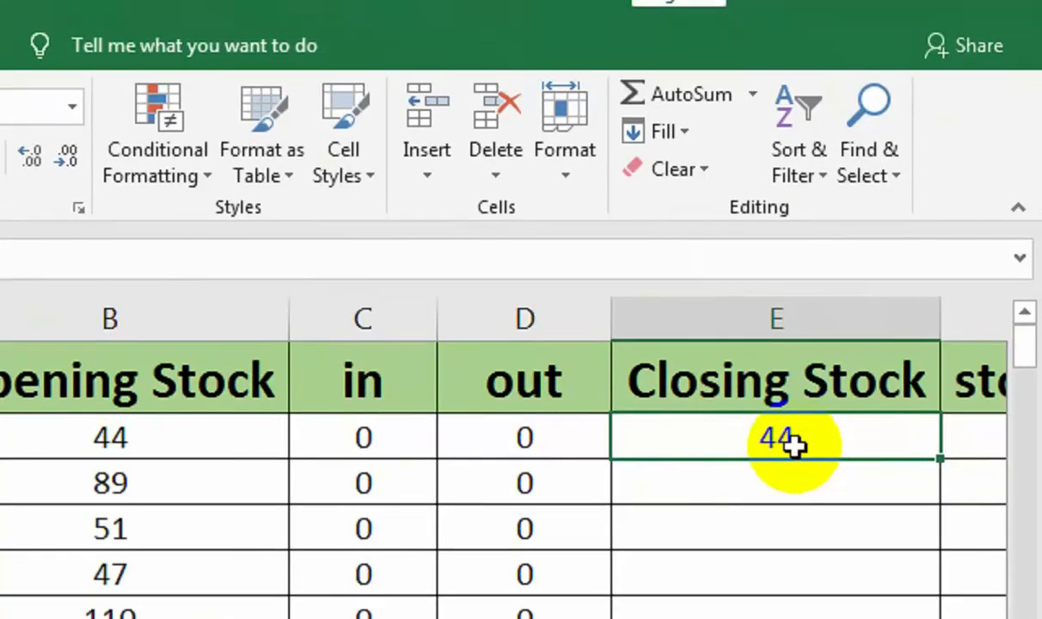
double_click(943, 460)
click(982, 451)
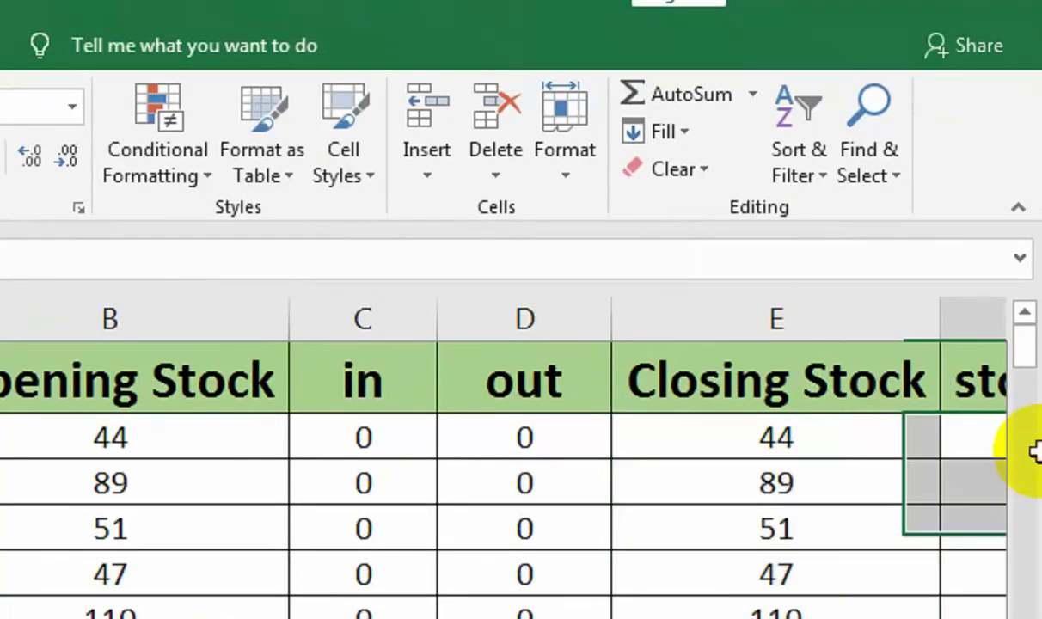
drag(1036, 451, 970, 453)
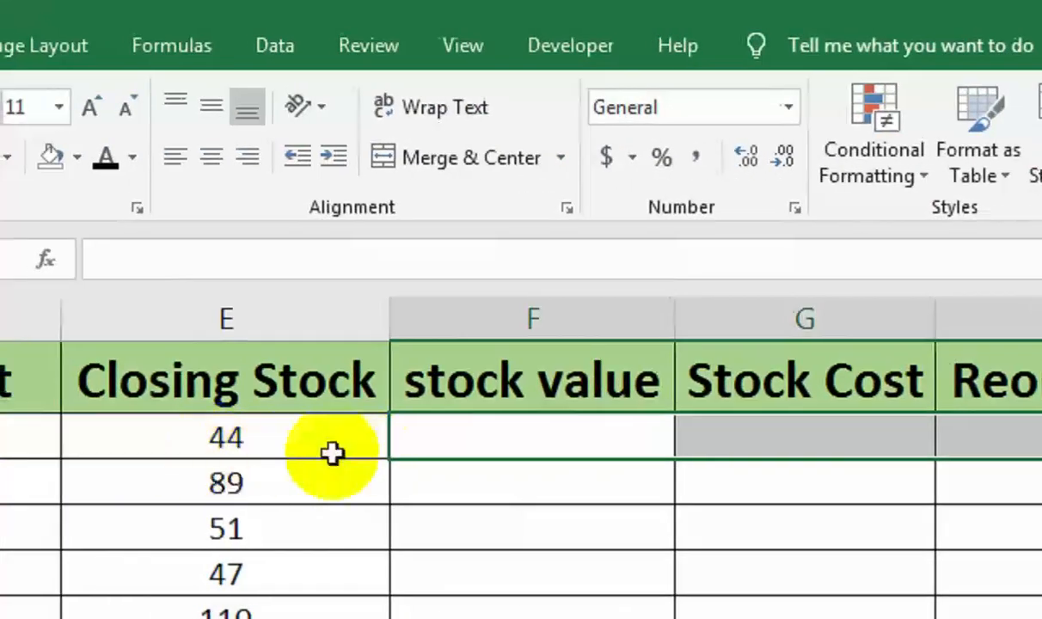
click(434, 444)
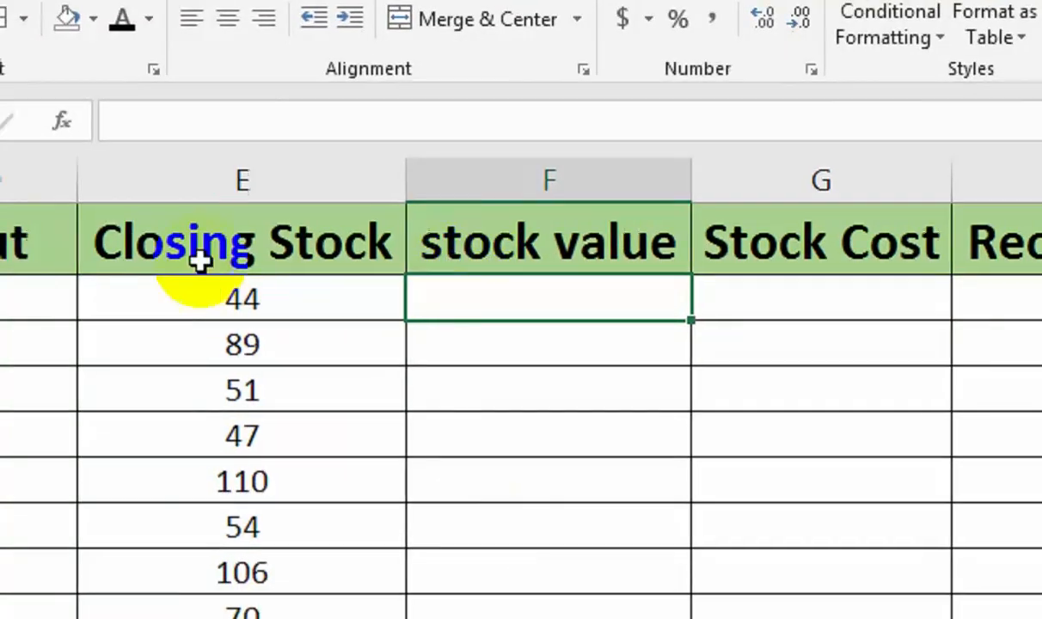
drag(144, 260, 15, 271)
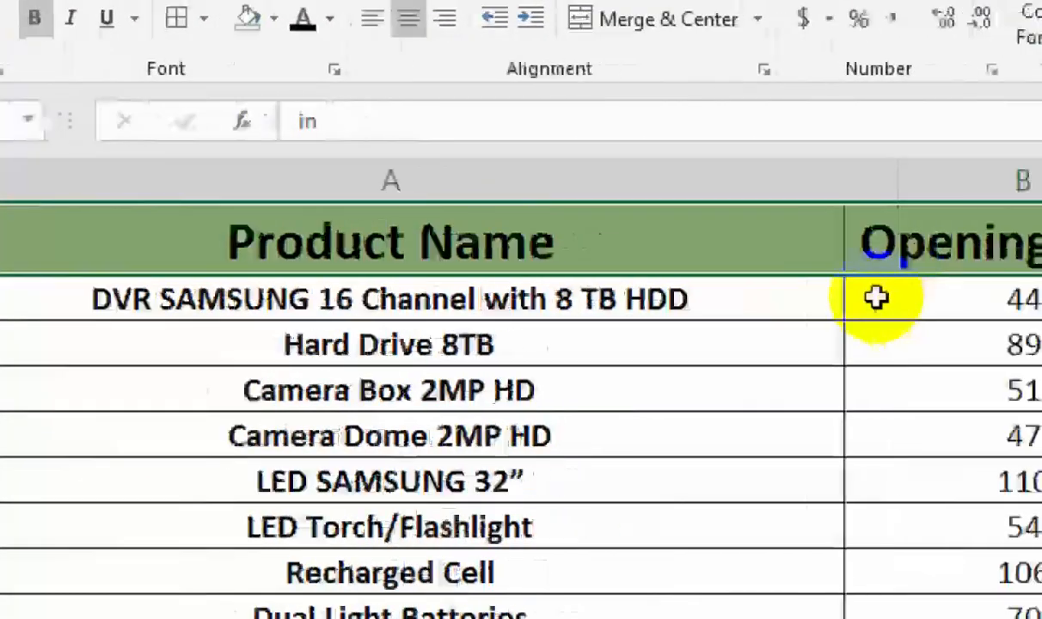
click(798, 303)
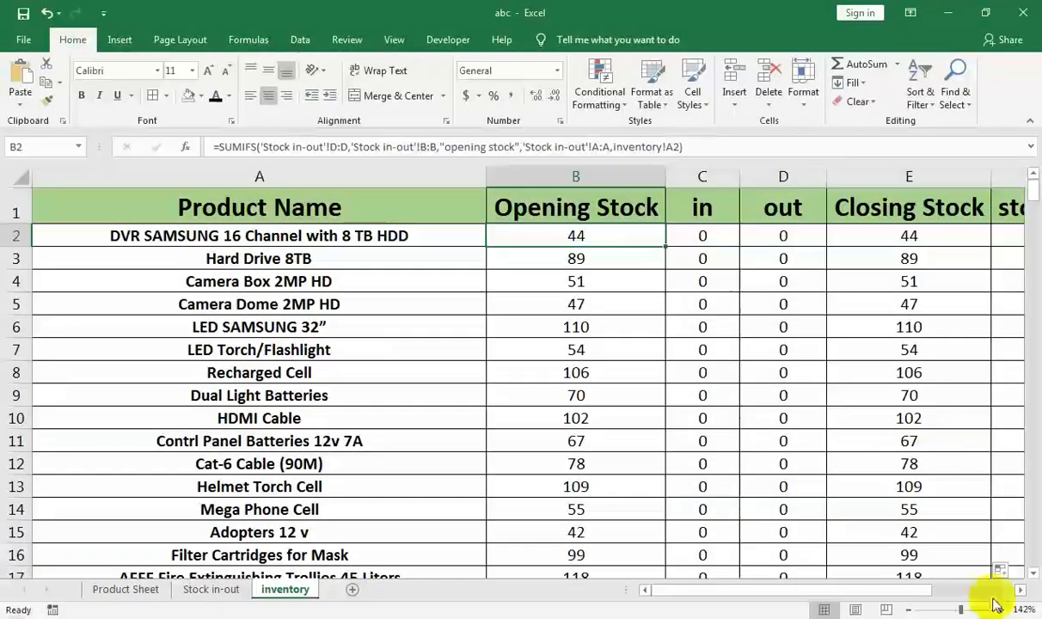
Step: Start a VLOOKUP formula in F2 of the stock value column with product name A2 as the lookup value
click(1019, 593)
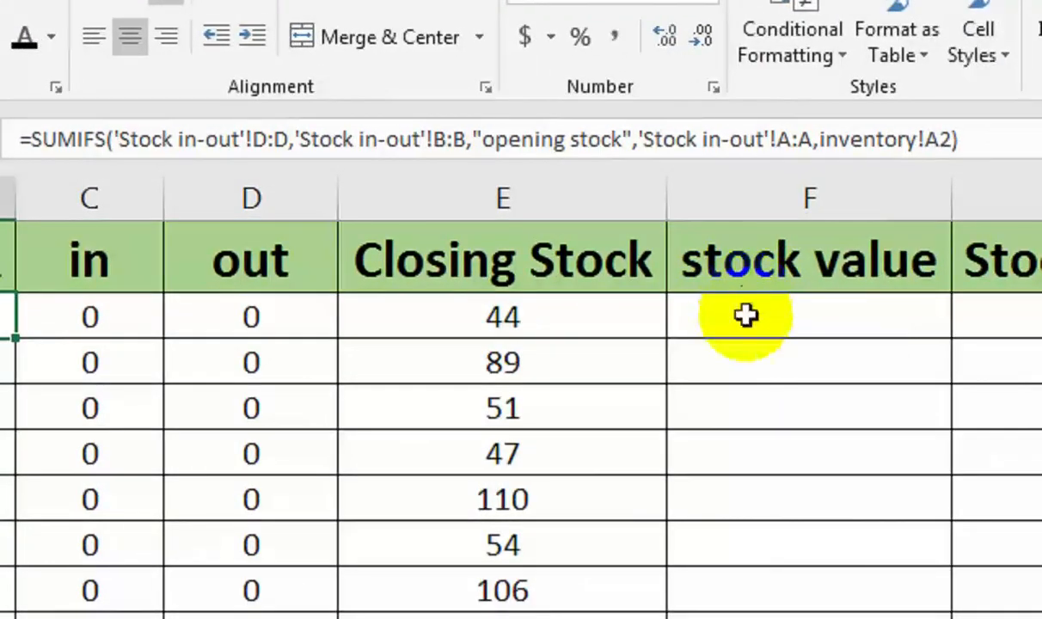
click(745, 316)
text(=v)
key(Tab)
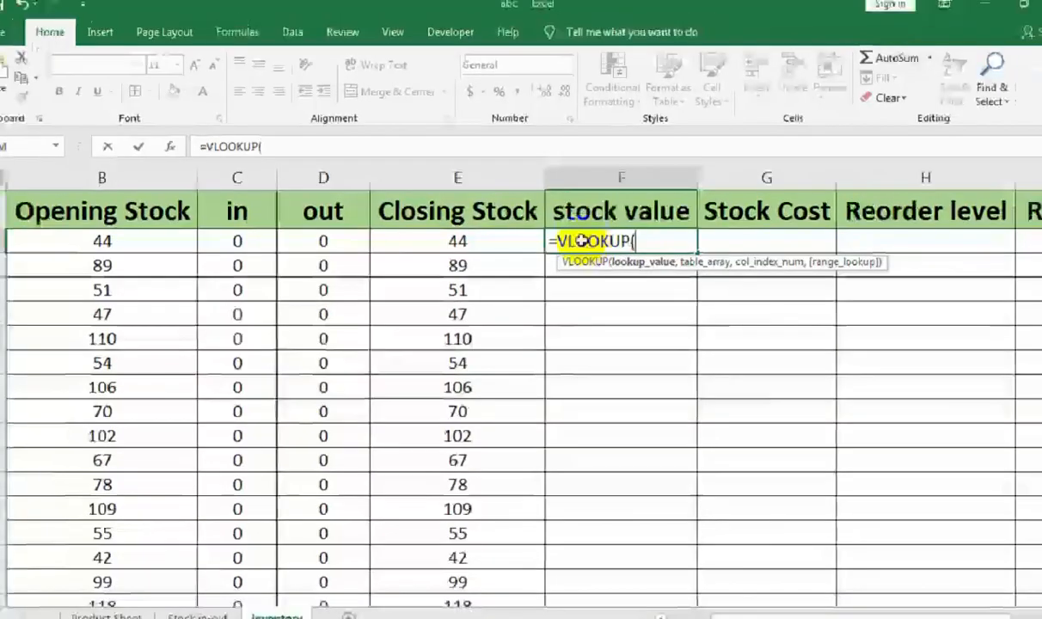
drag(112, 237, 19, 237)
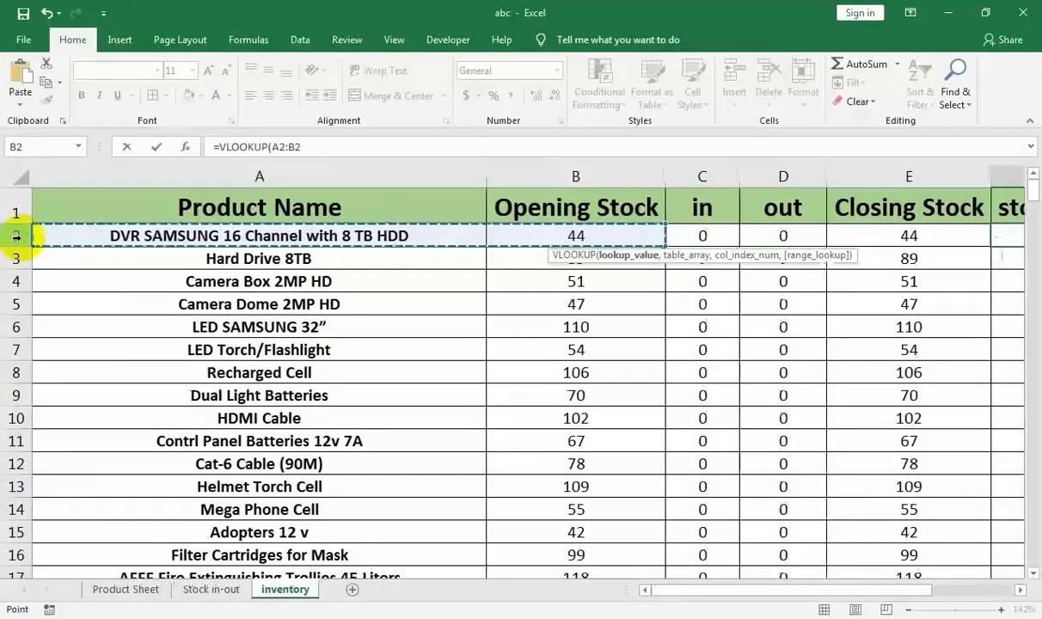
click(111, 236)
text(,)
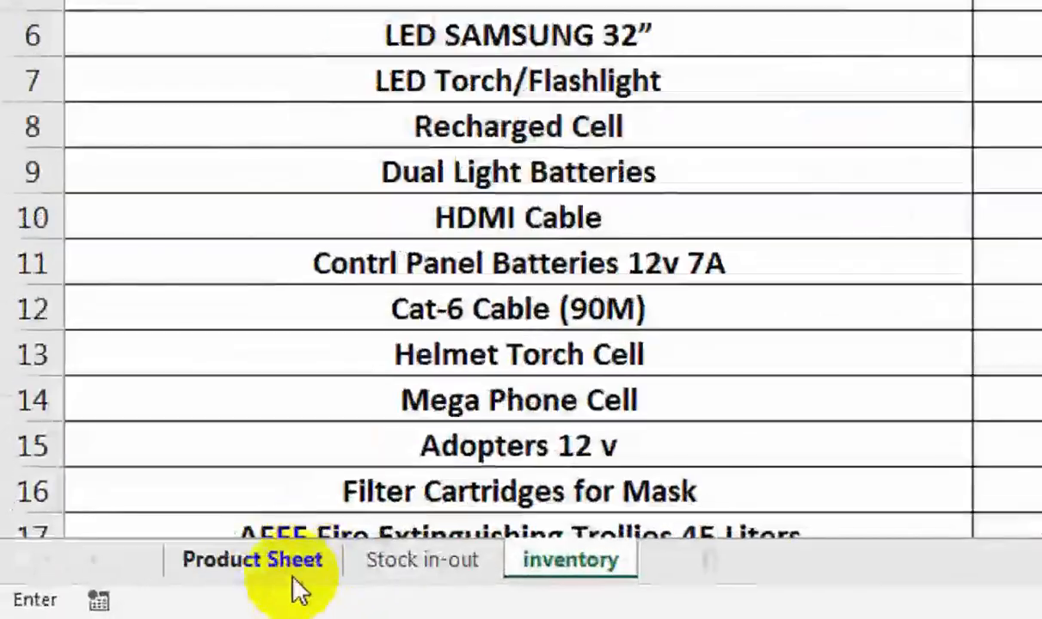
Step: Complete the F2 VLOOKUP with columns A:C of the Product Sheet, column index 3 and FALSE for an exact match
click(156, 591)
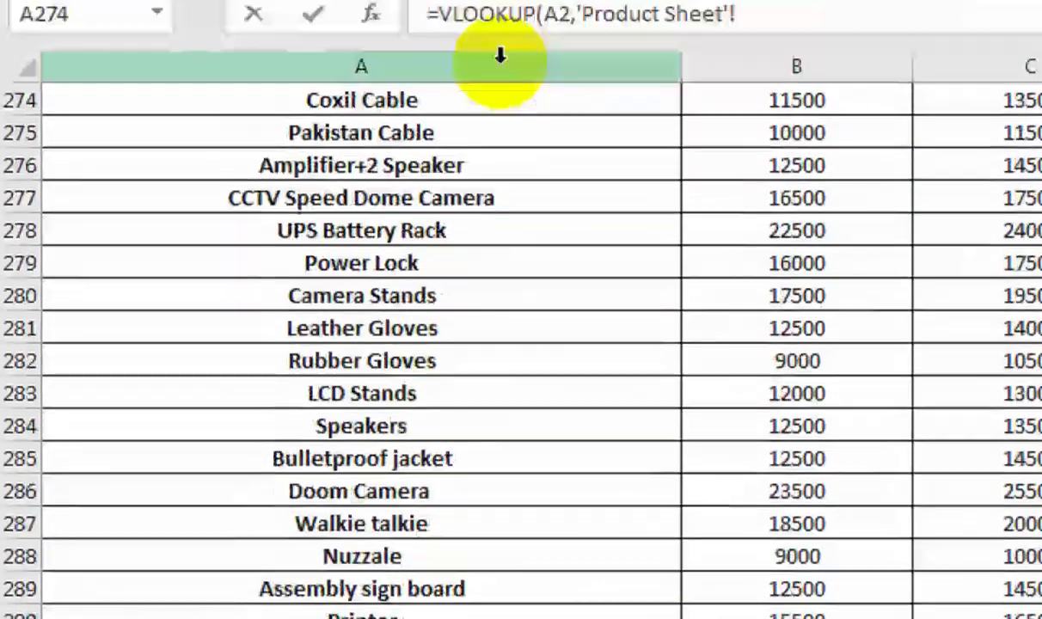
drag(499, 55, 988, 66)
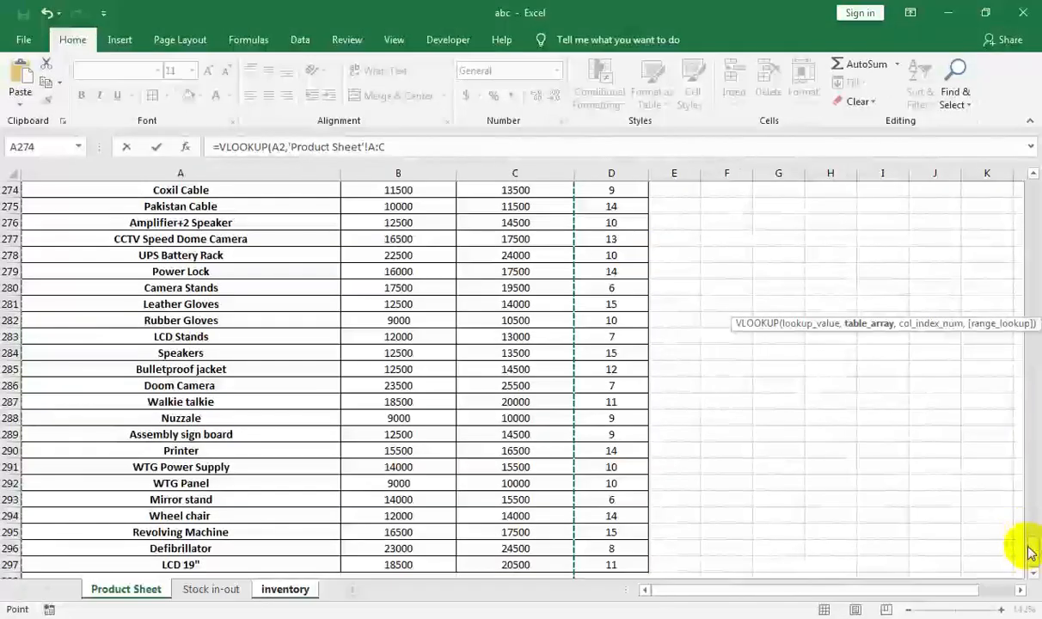
drag(1029, 551, 1029, 187)
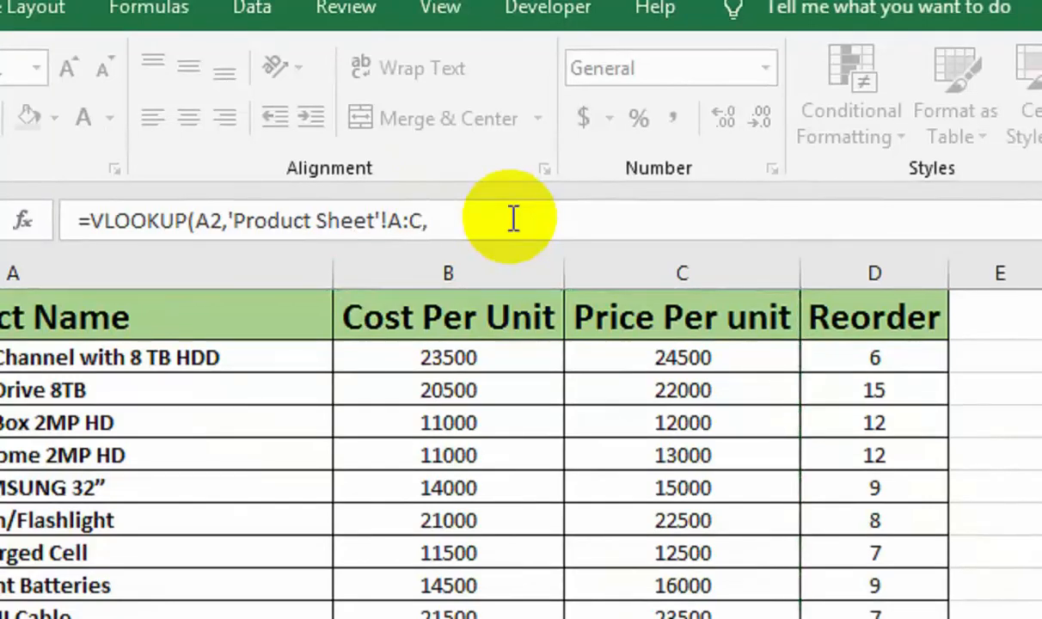
text(,)
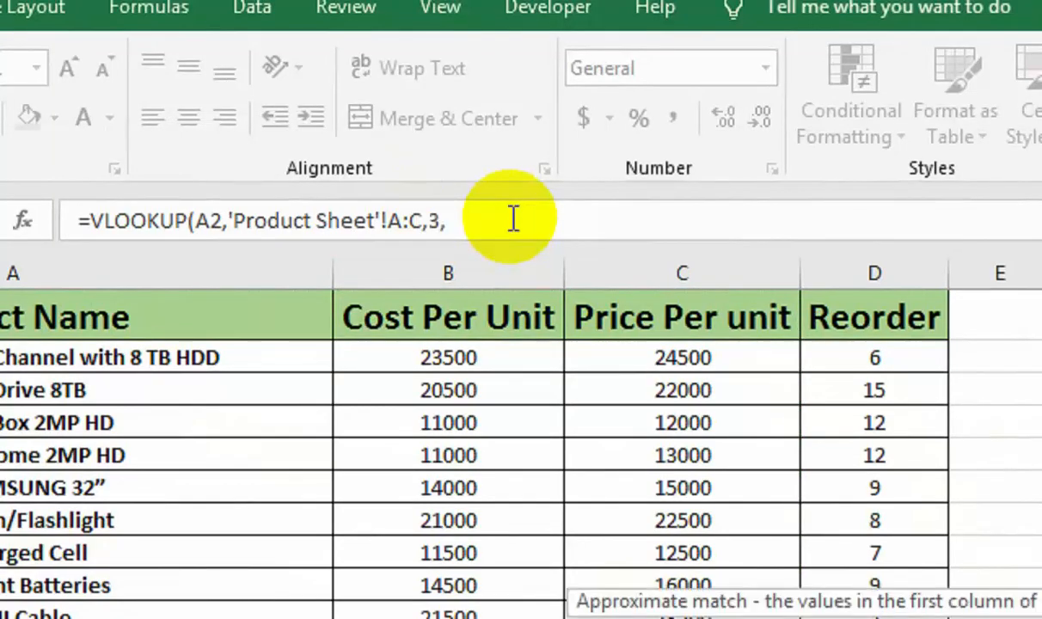
text(FALSE)
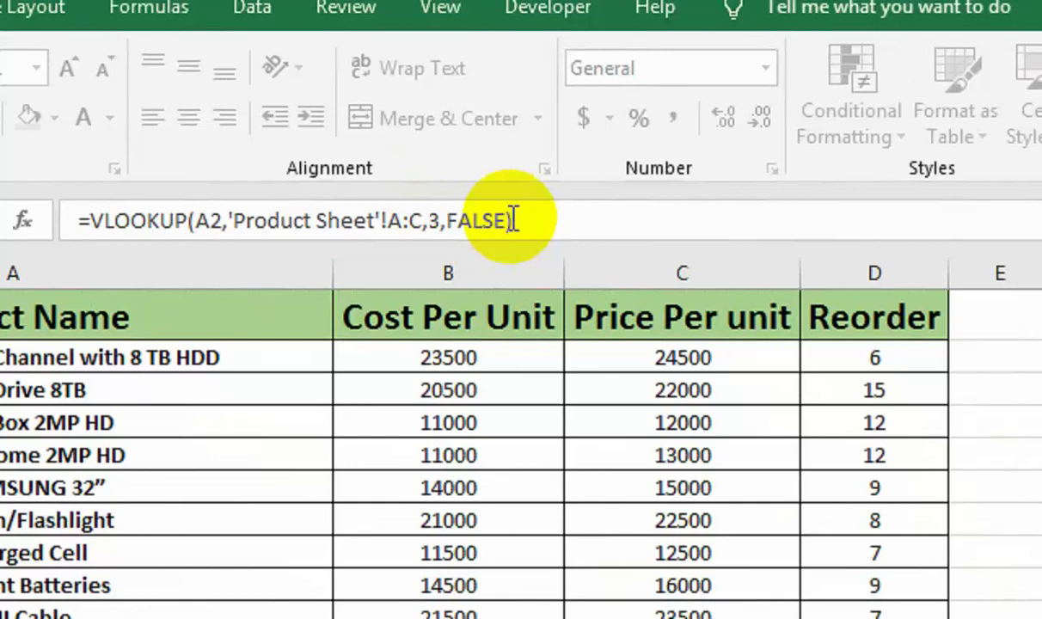
text())
key(Return)
Step: Multiply the F2 VLOOKUP by closing stock E2 and fill the formula down the stock value column
click(873, 395)
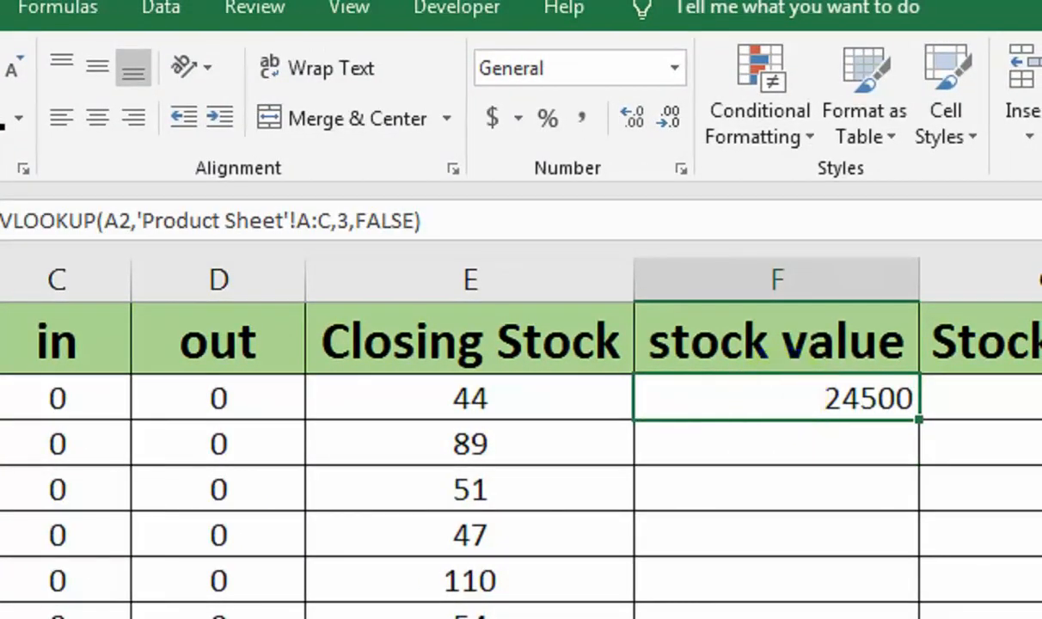
click(447, 213)
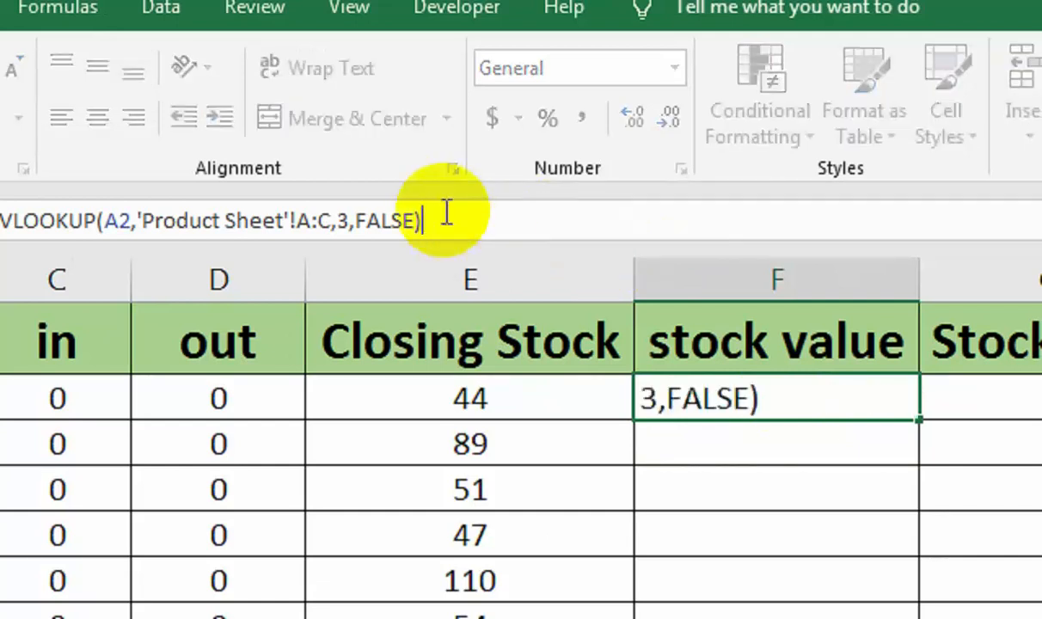
click(430, 391)
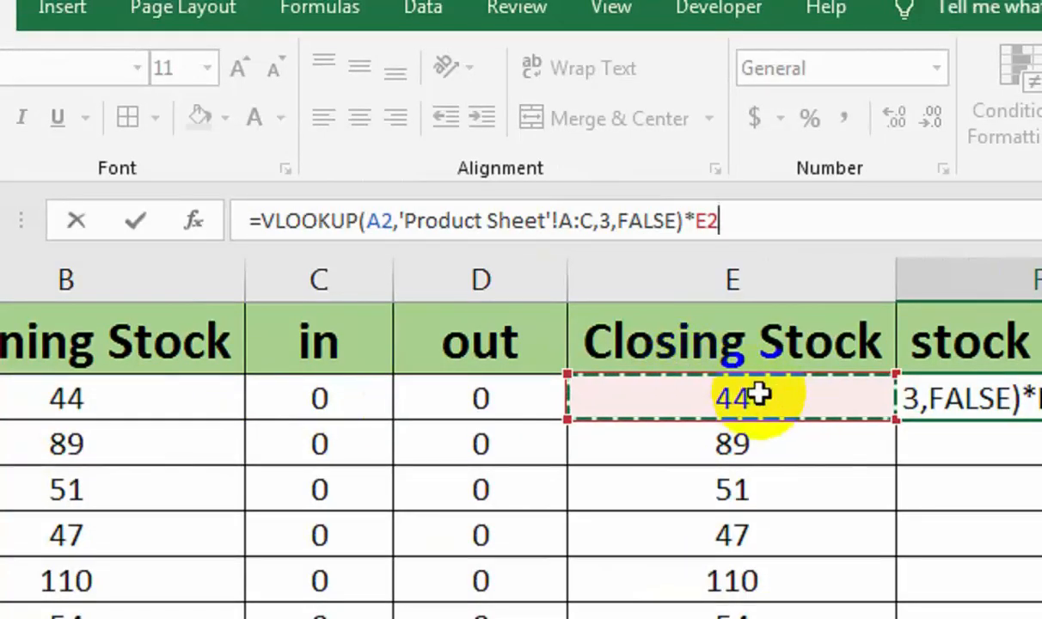
key(Return)
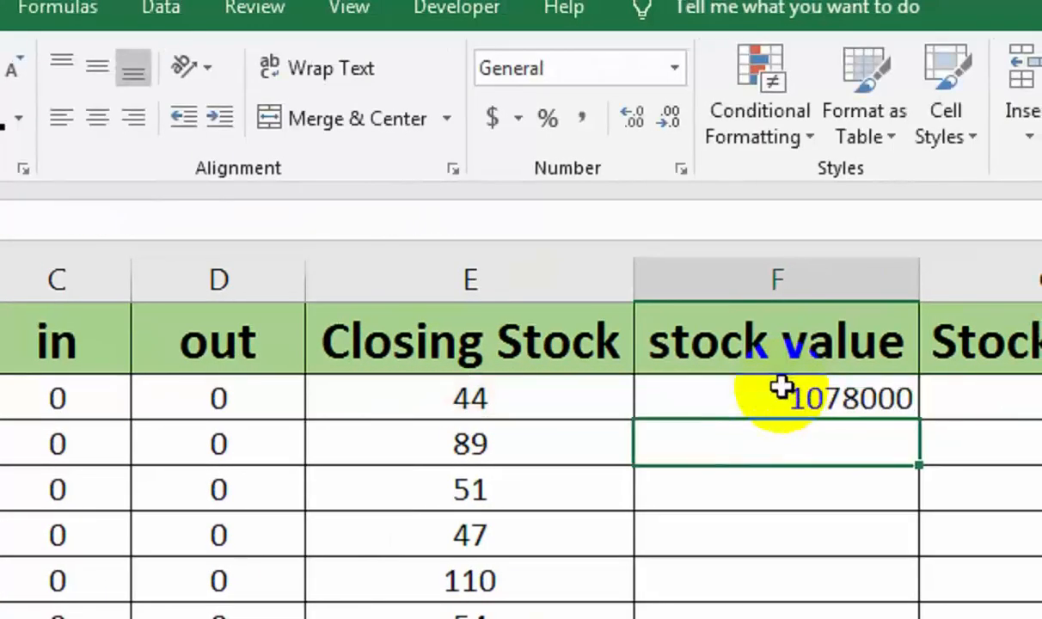
click(780, 391)
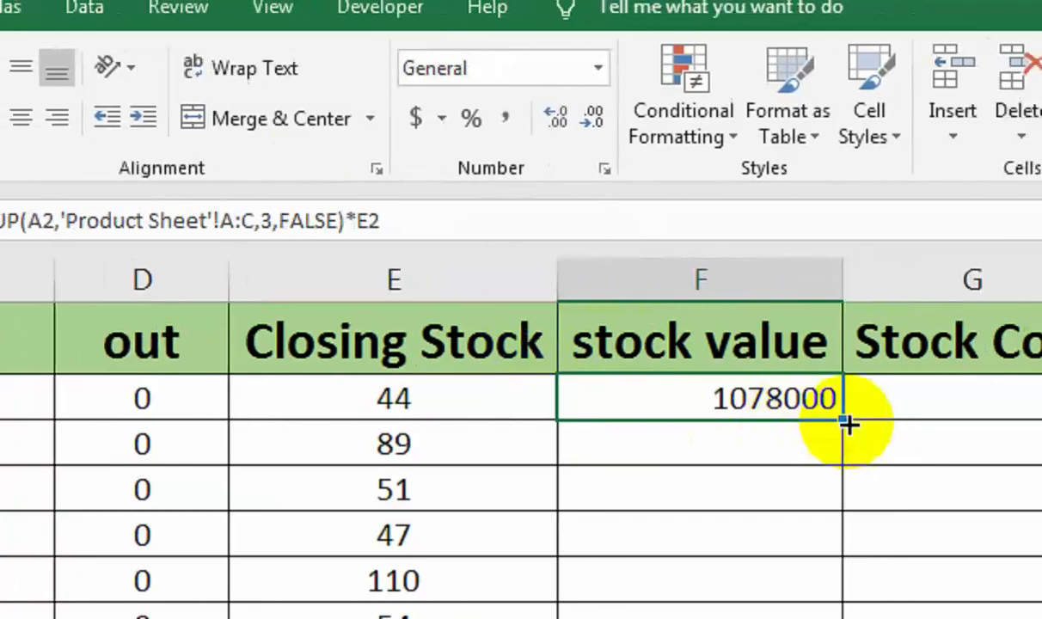
double_click(847, 423)
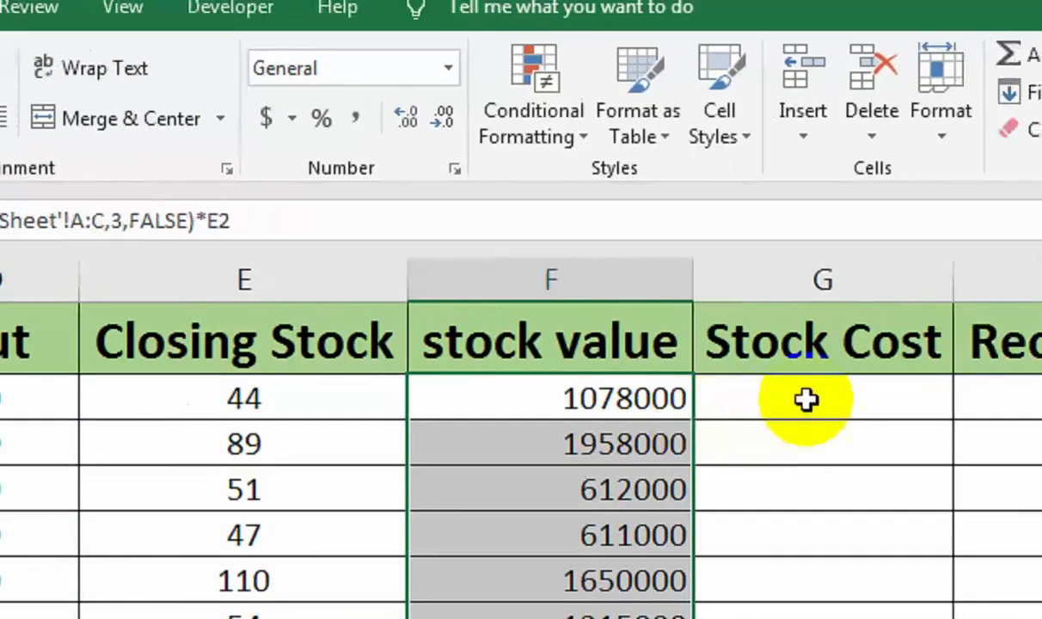
Step: Copy the F2 formula text unchanged into G2, the first Stock Cost cell
click(805, 399)
click(609, 403)
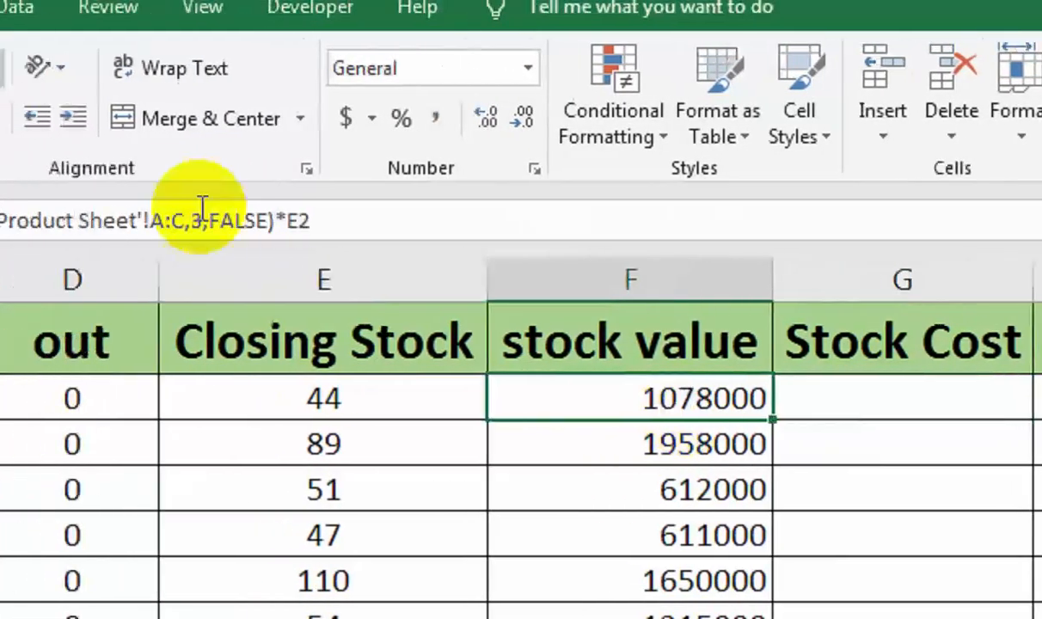
click(69, 222)
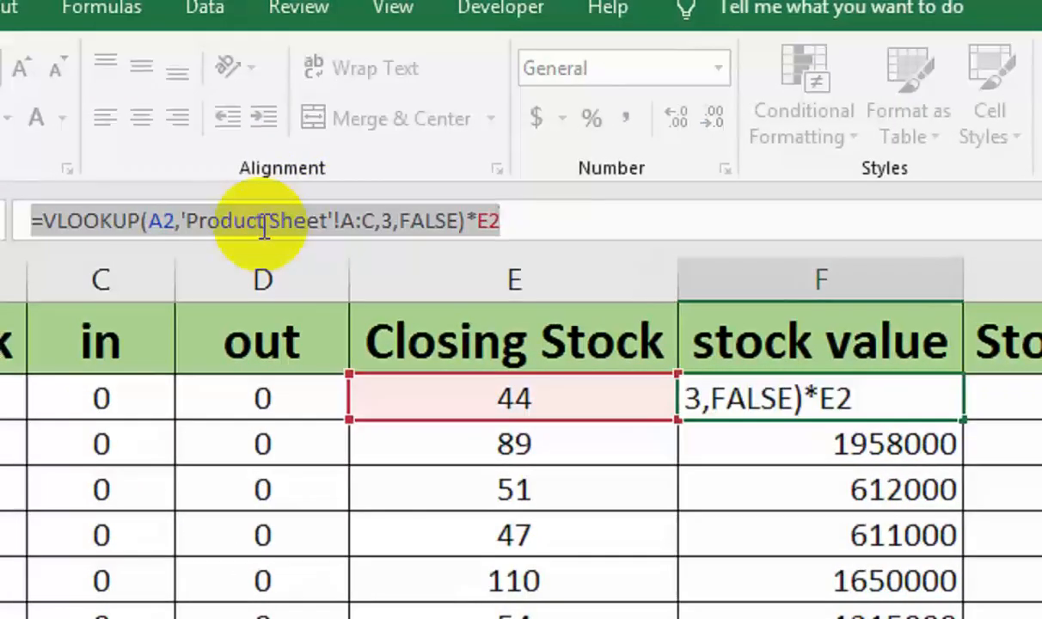
key(ctrl+c)
key(Tab)
key(ctrl+v)
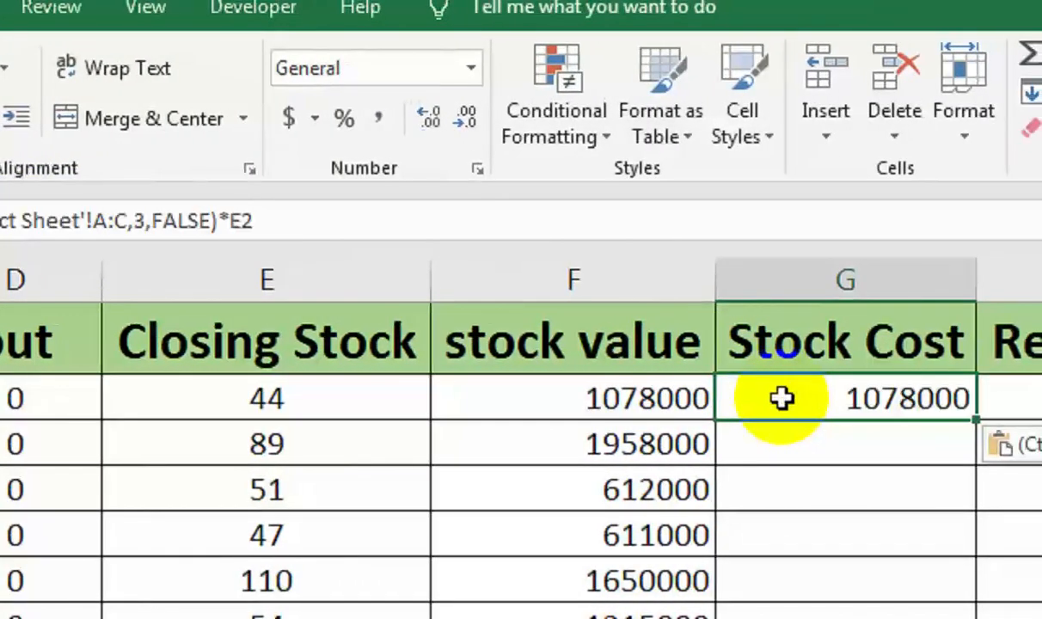
Step: Change the VLOOKUP column index in G2 to 2 and fill the formula down the Stock Cost column
double_click(781, 398)
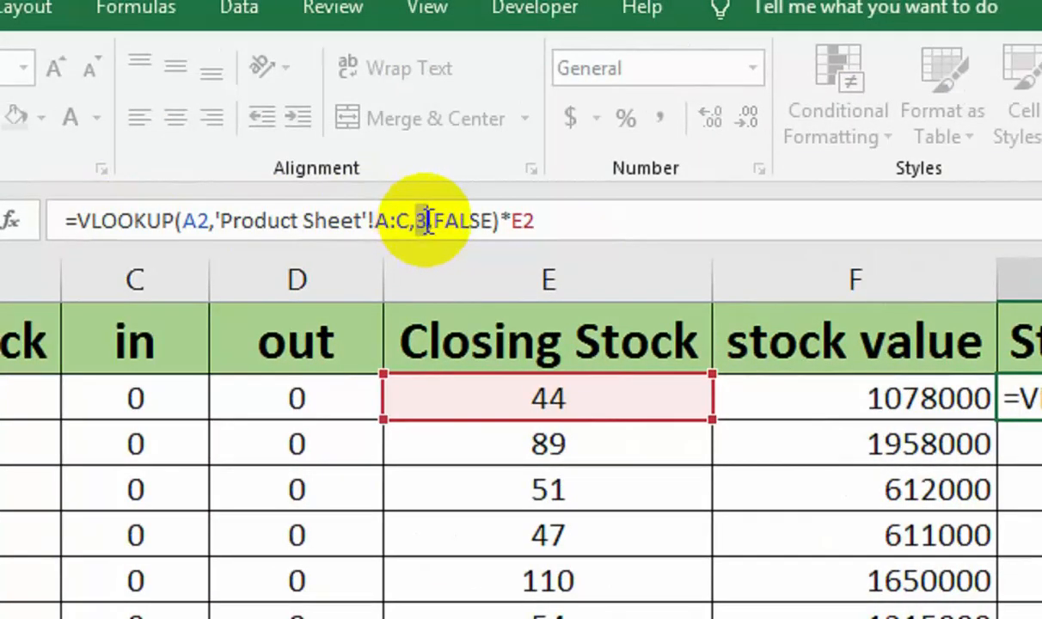
double_click(424, 221)
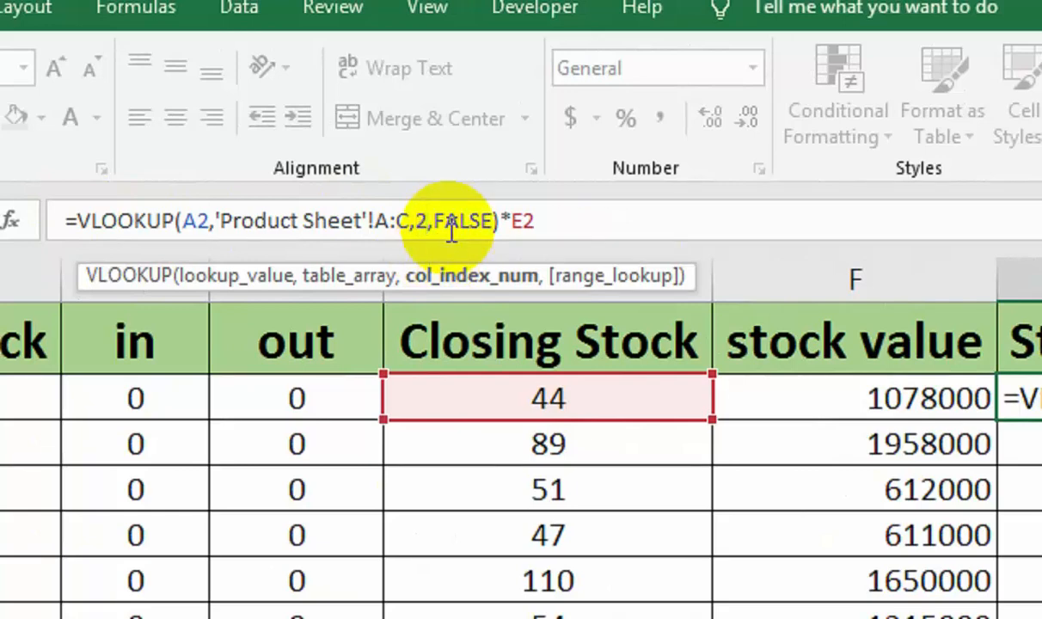
text(2)
key(Return)
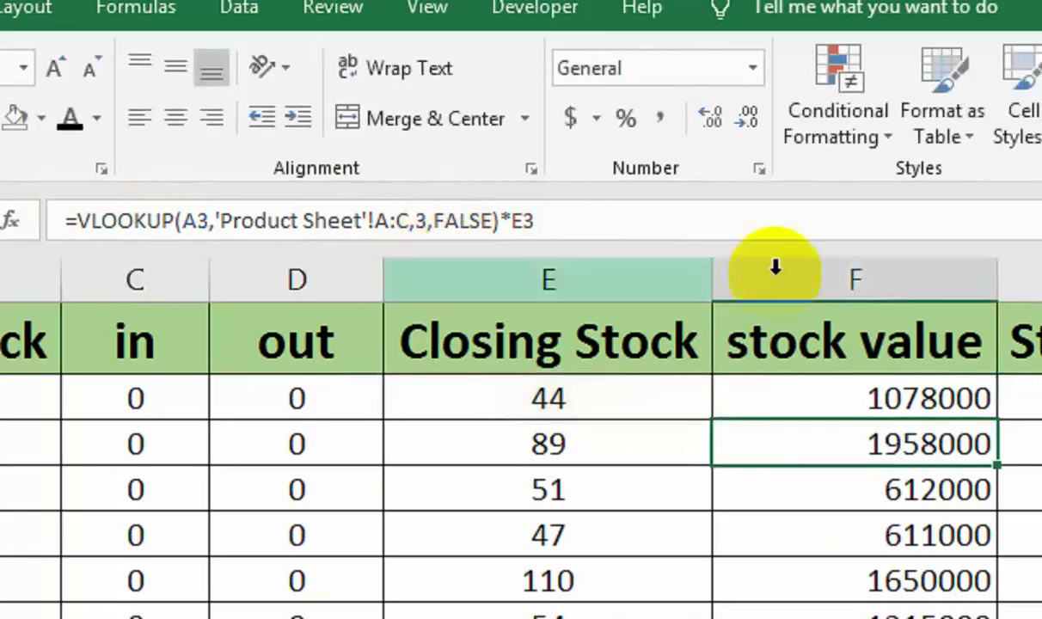
click(821, 398)
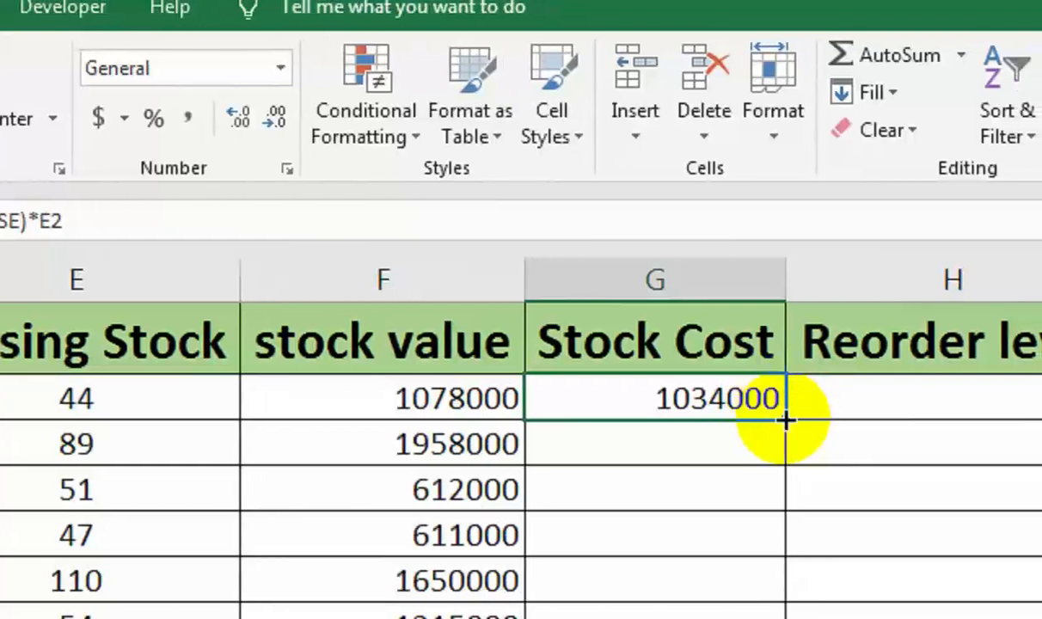
double_click(846, 419)
Step: Check the Reorder column on the Product Sheet and copy the G2 formula text unchanged into H2, the first Reorder level cell
click(801, 411)
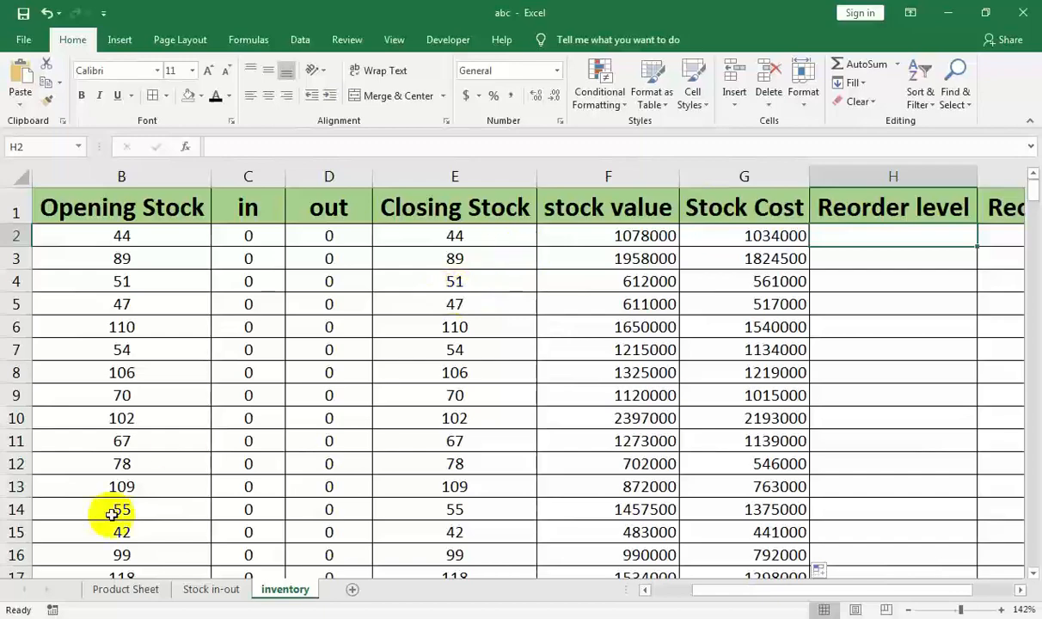
click(121, 589)
click(611, 216)
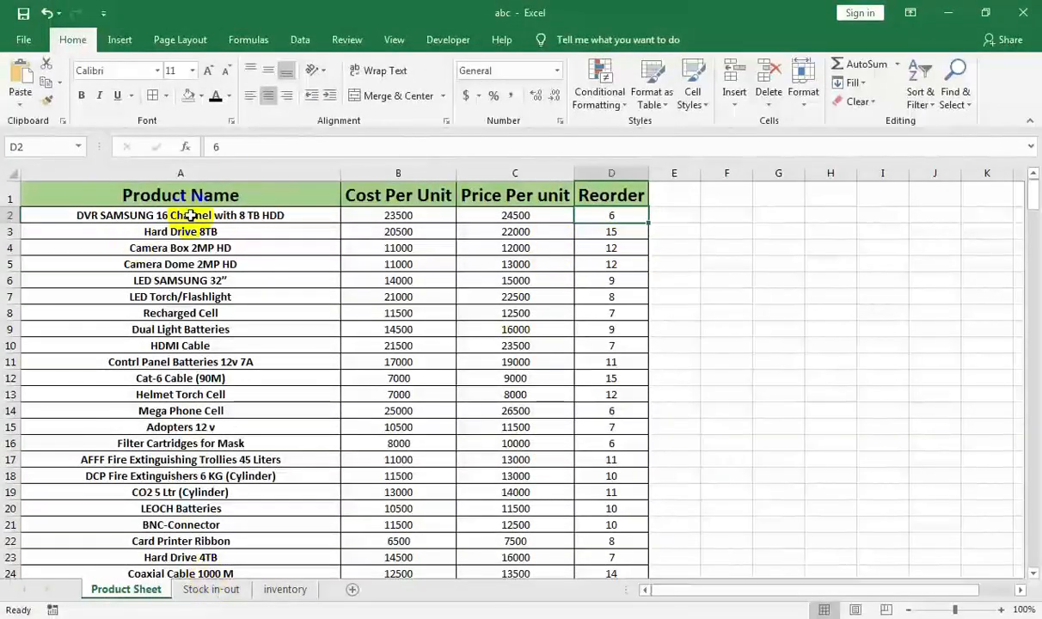
click(280, 593)
click(767, 234)
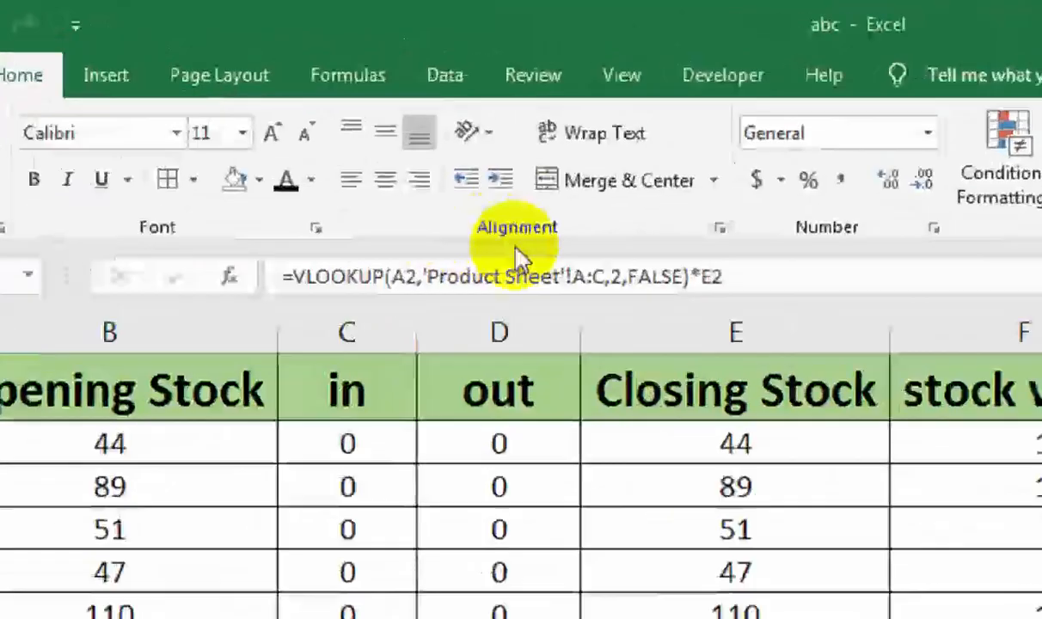
triple_click(344, 141)
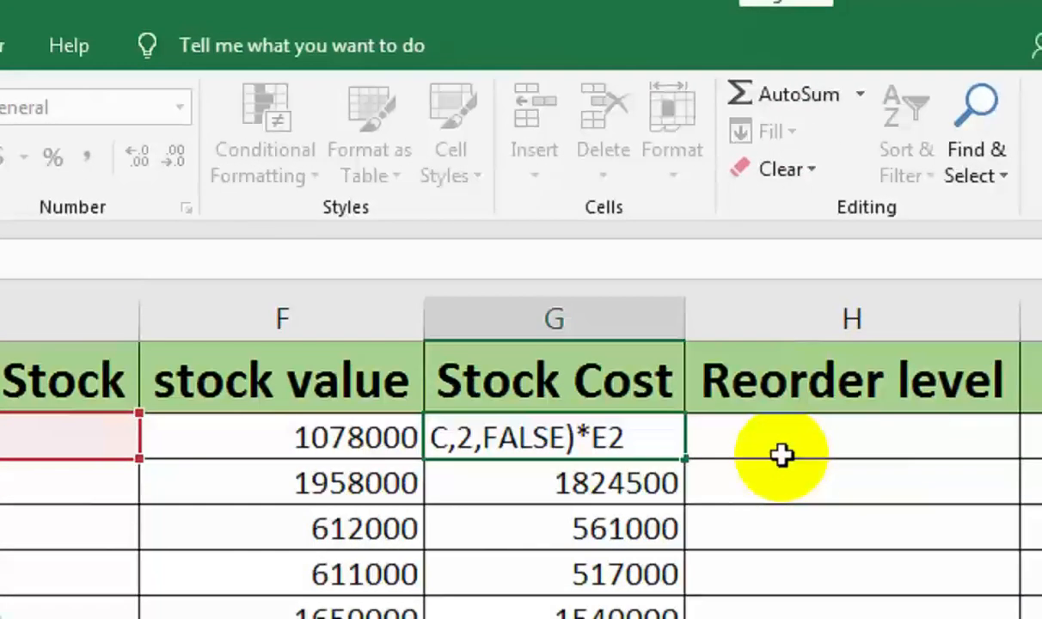
click(782, 458)
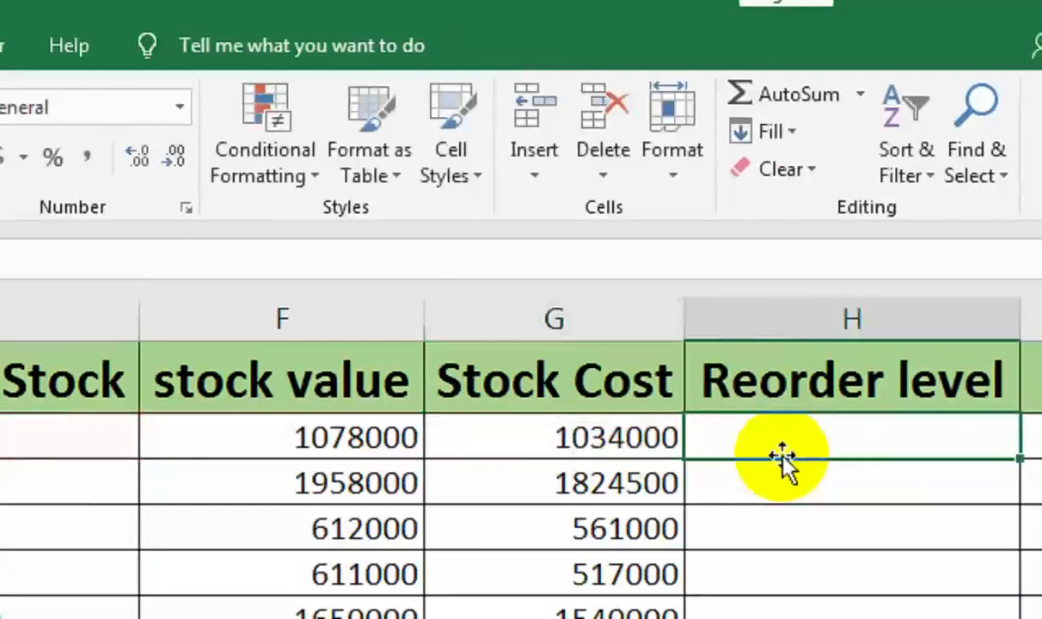
key(ctrl+v)
double_click(781, 456)
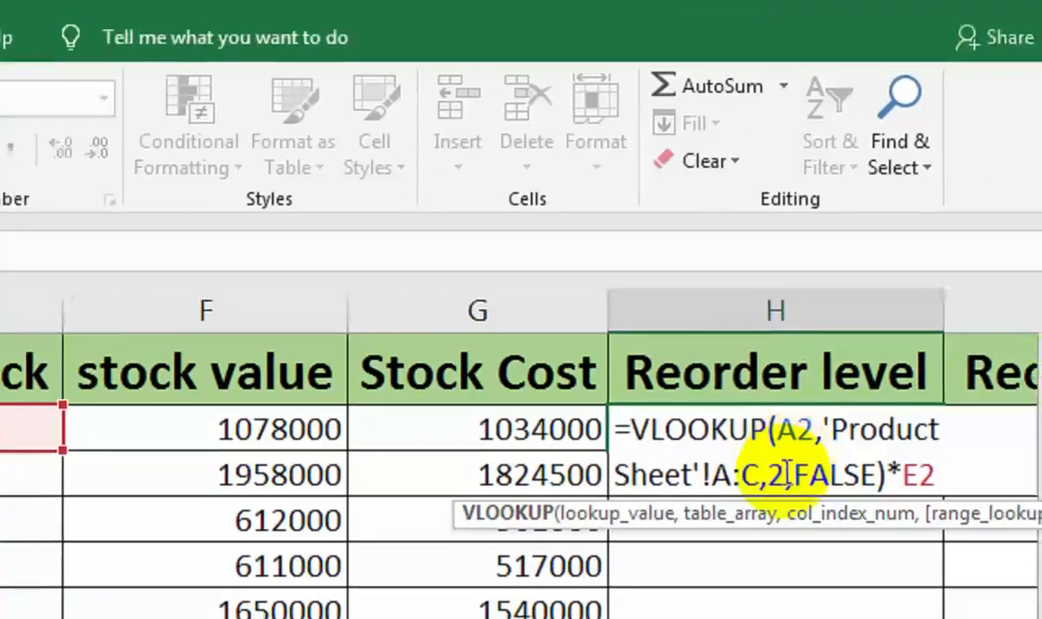
Step: Change the VLOOKUP column index in H2 to 4 and remove the multiplication by E2
double_click(776, 474)
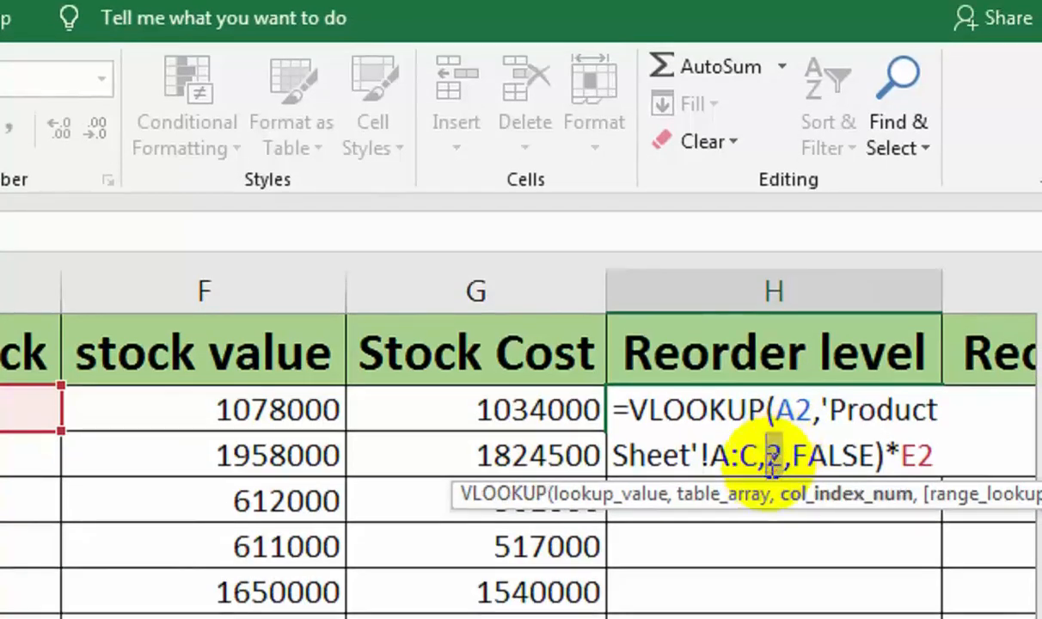
text(4)
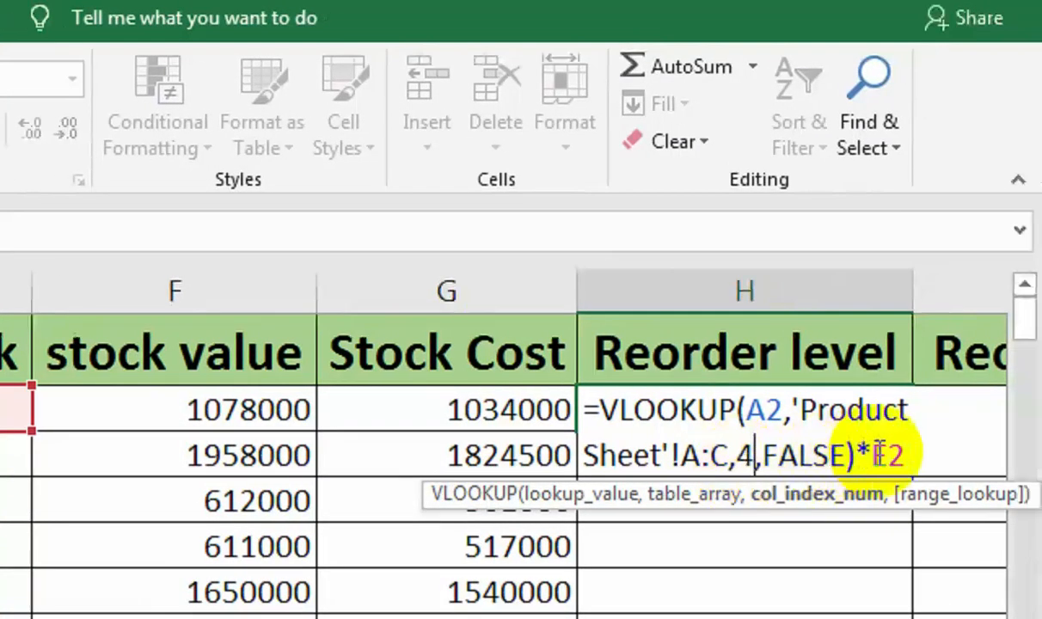
click(954, 456)
key(BackSpace)
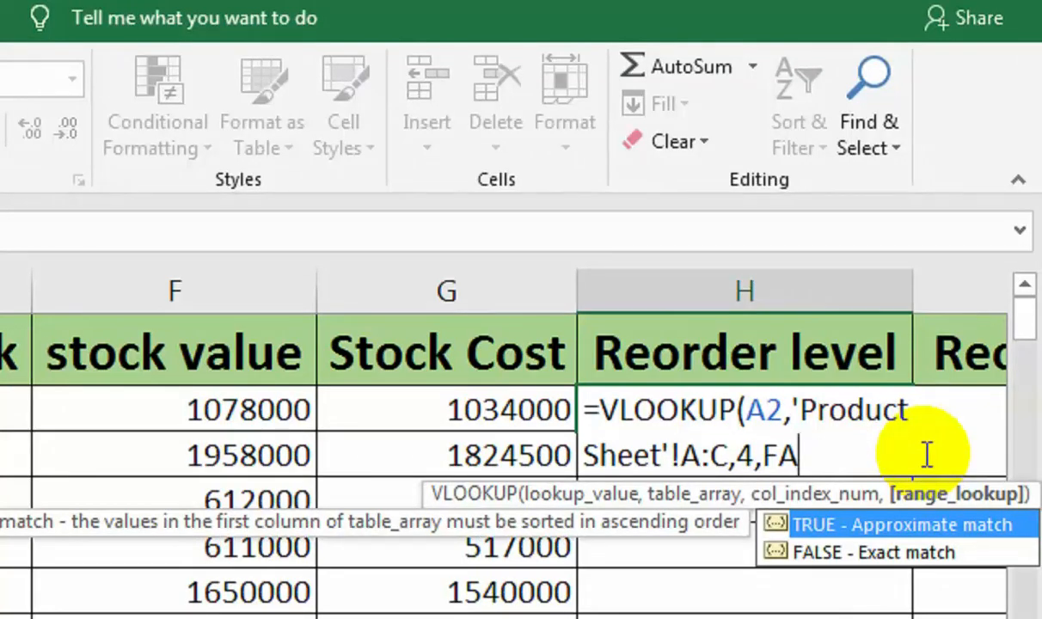
key(Down)
key(Tab)
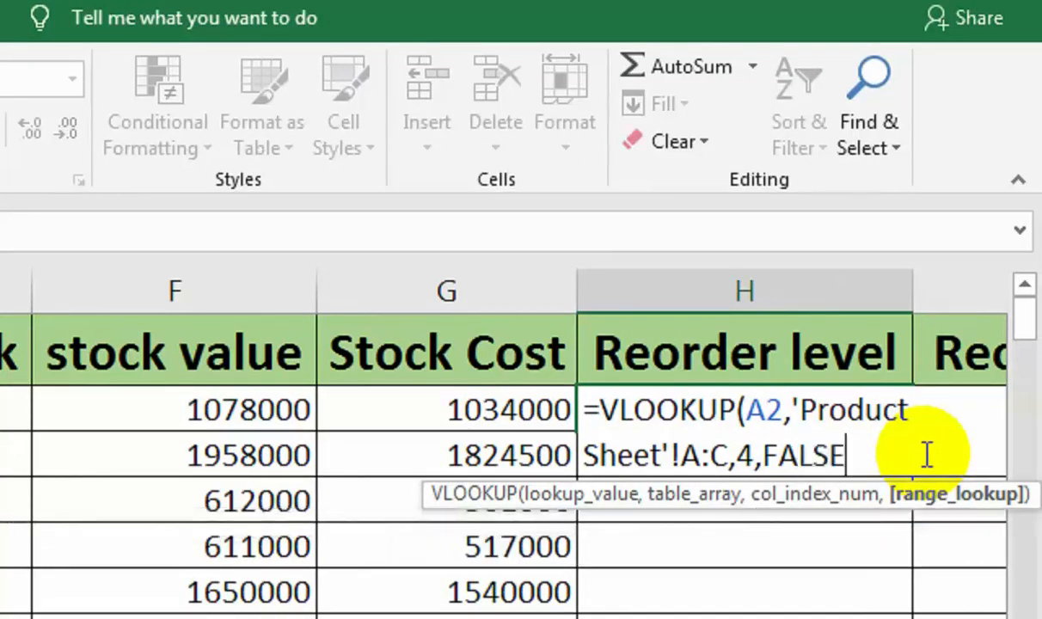
key(Return)
key(Left)
key(Up)
key(Right)
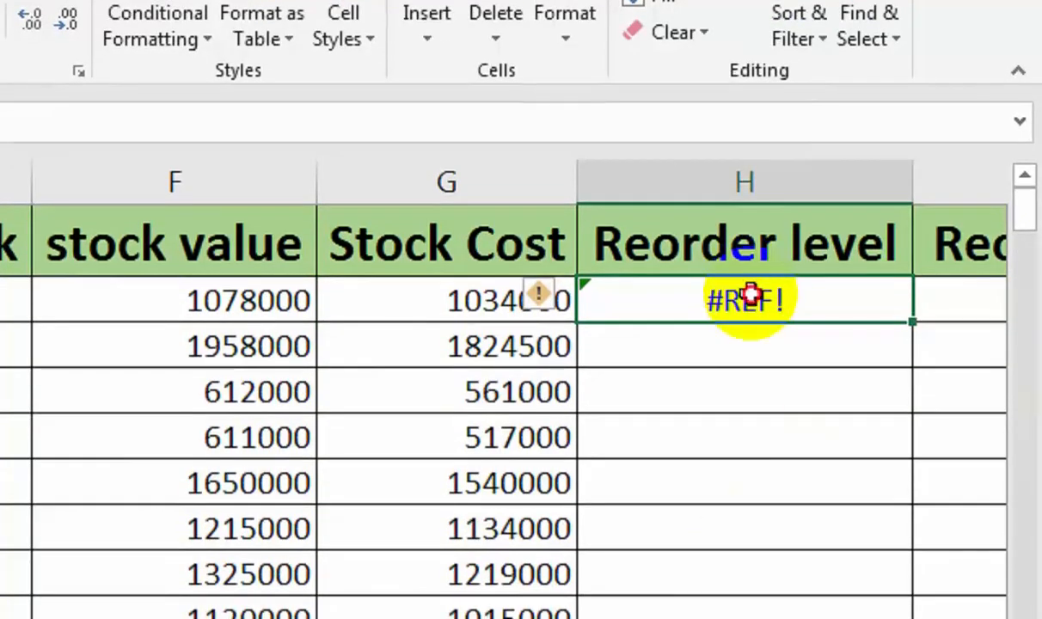
Step: Extend the H2 lookup range to columns A:D and fill the formula down the Reorder level column
double_click(746, 298)
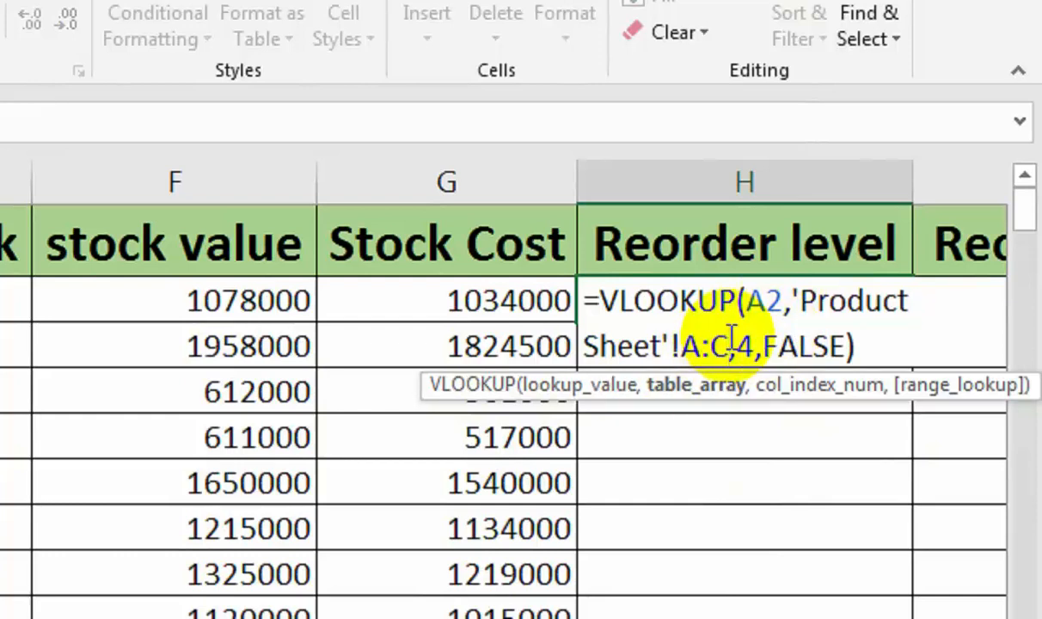
text(d)
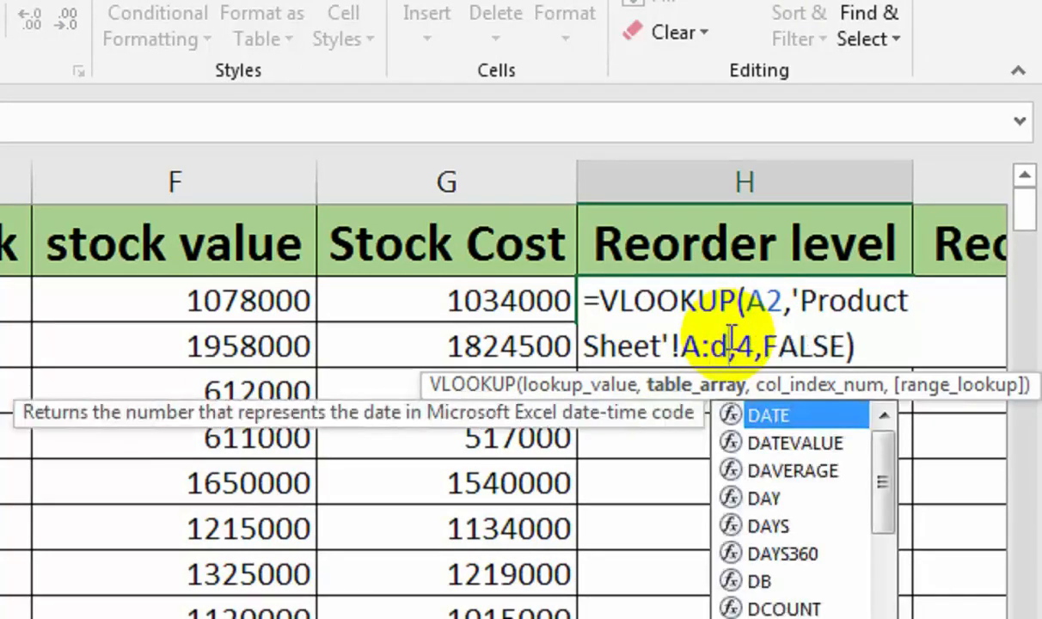
key(Return)
click(765, 293)
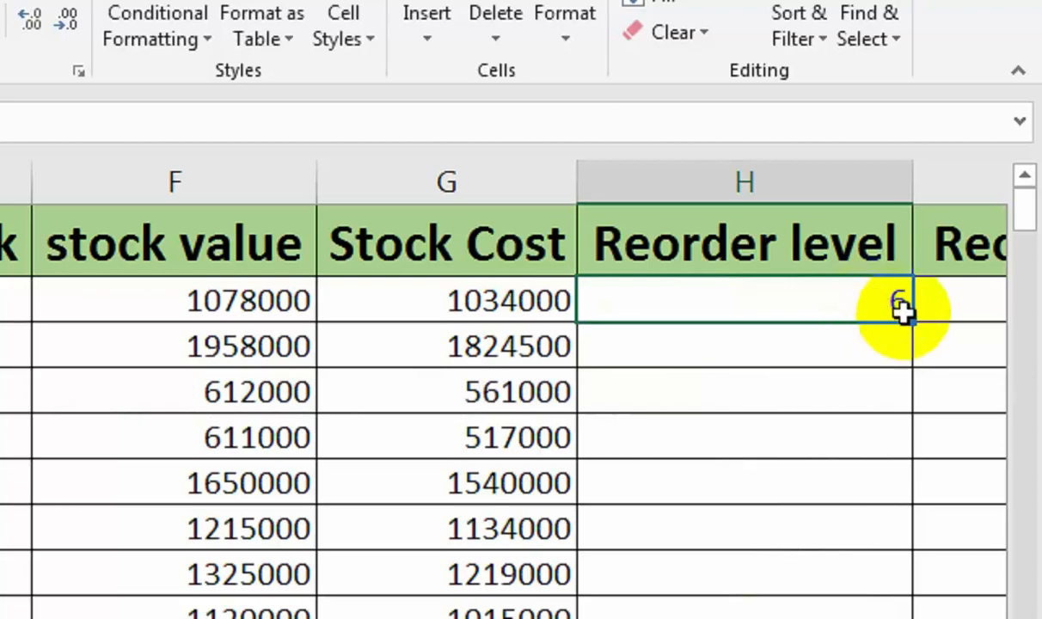
double_click(917, 323)
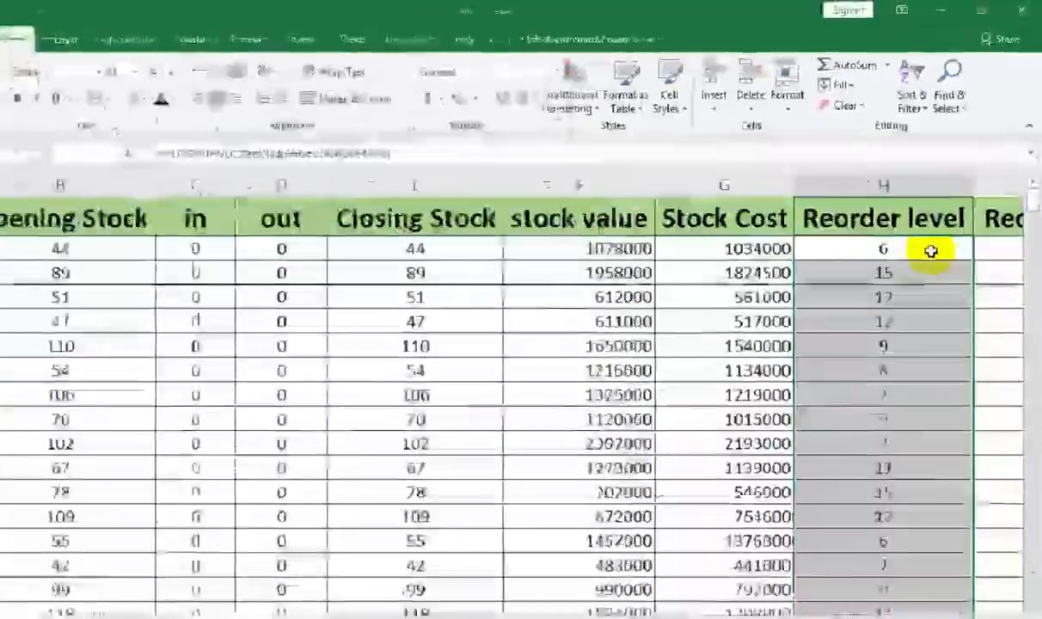
Step: Enter an IF formula in I2 that returns "YES" when H2 is greater than E2 and "NO" otherwise
click(1014, 236)
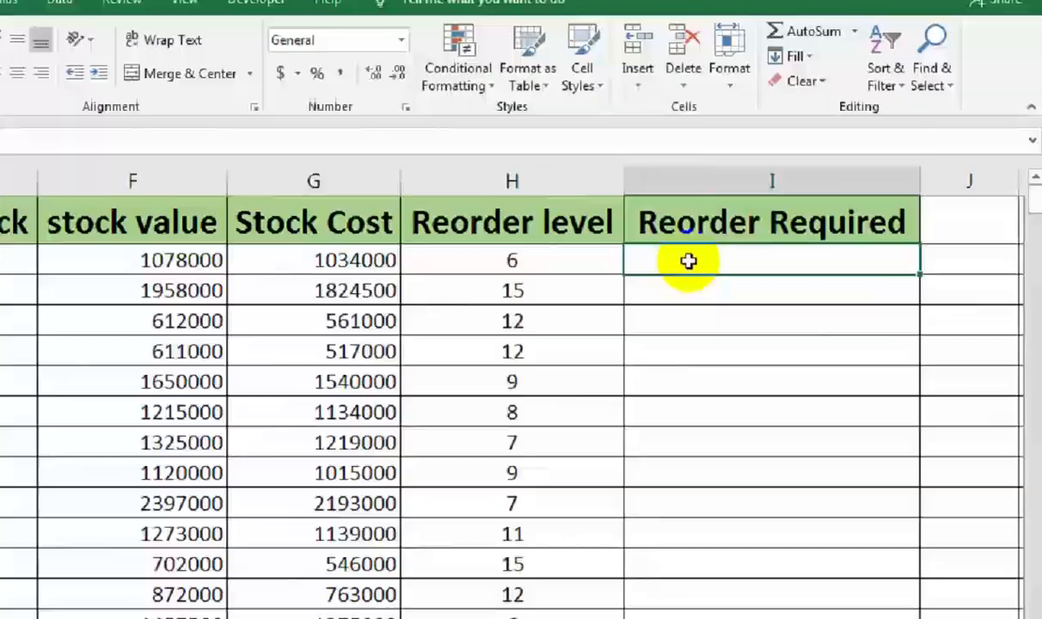
text(=if)
key(Tab)
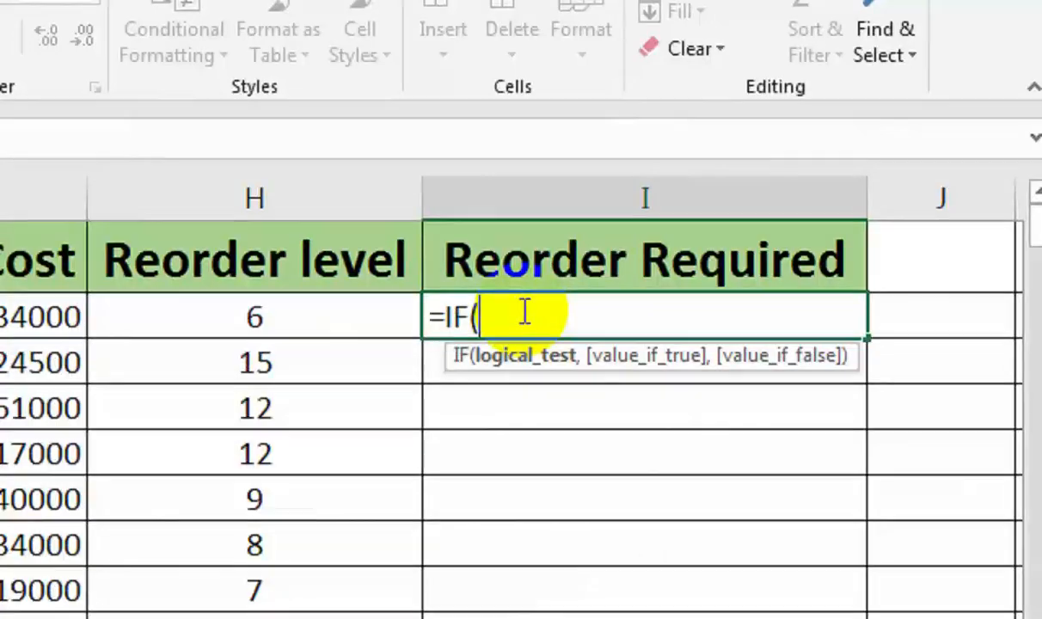
click(356, 301)
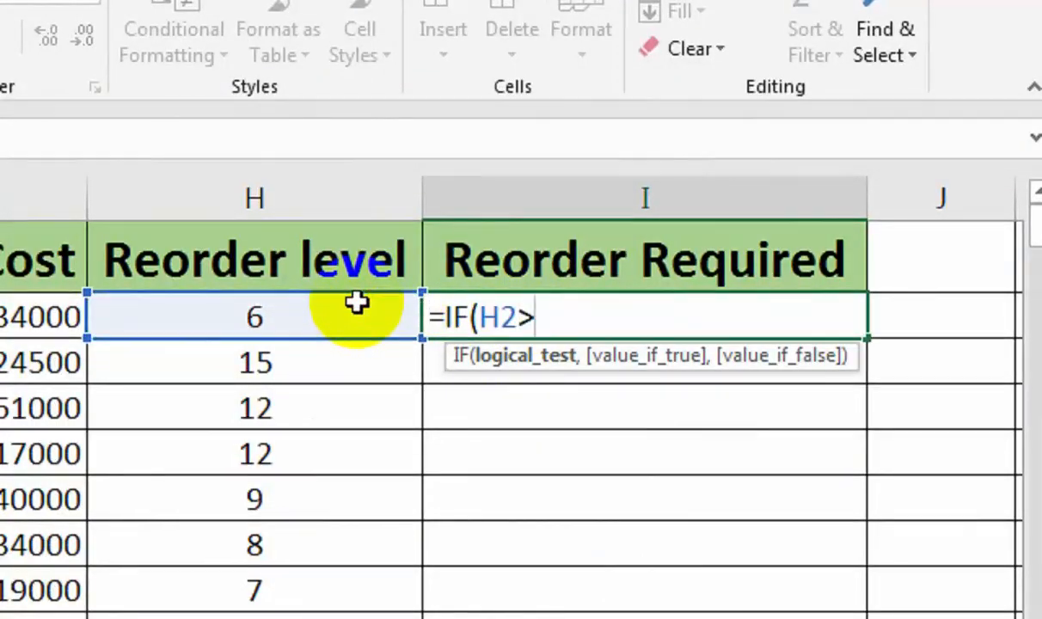
click(260, 317)
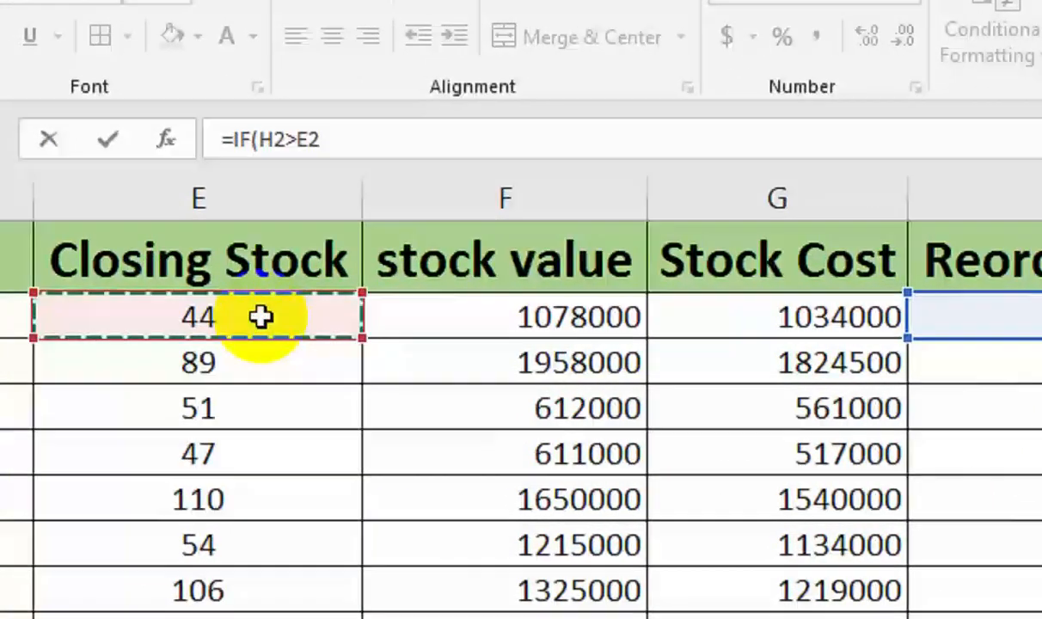
text(,"YES","NO)
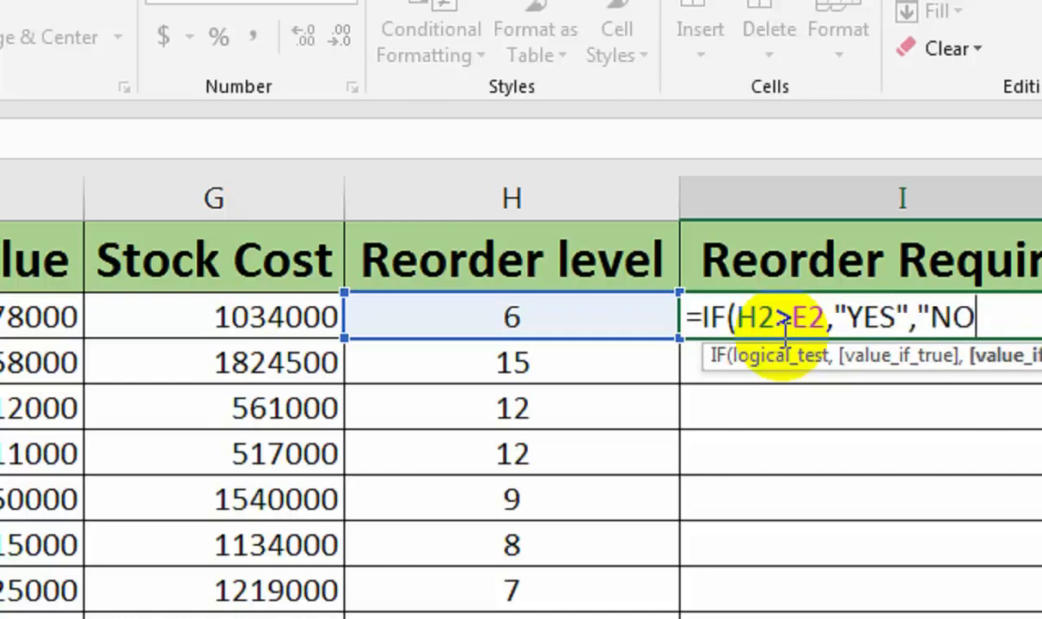
key(Return)
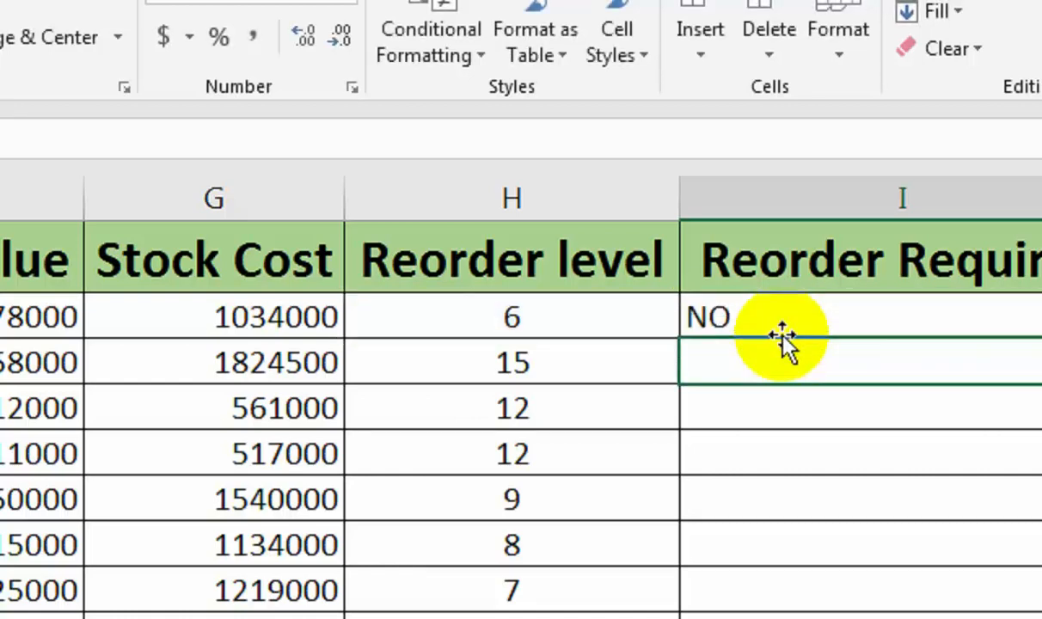
Step: Fill the I2 formula down the Reorder Required column and center the filled cells
click(802, 321)
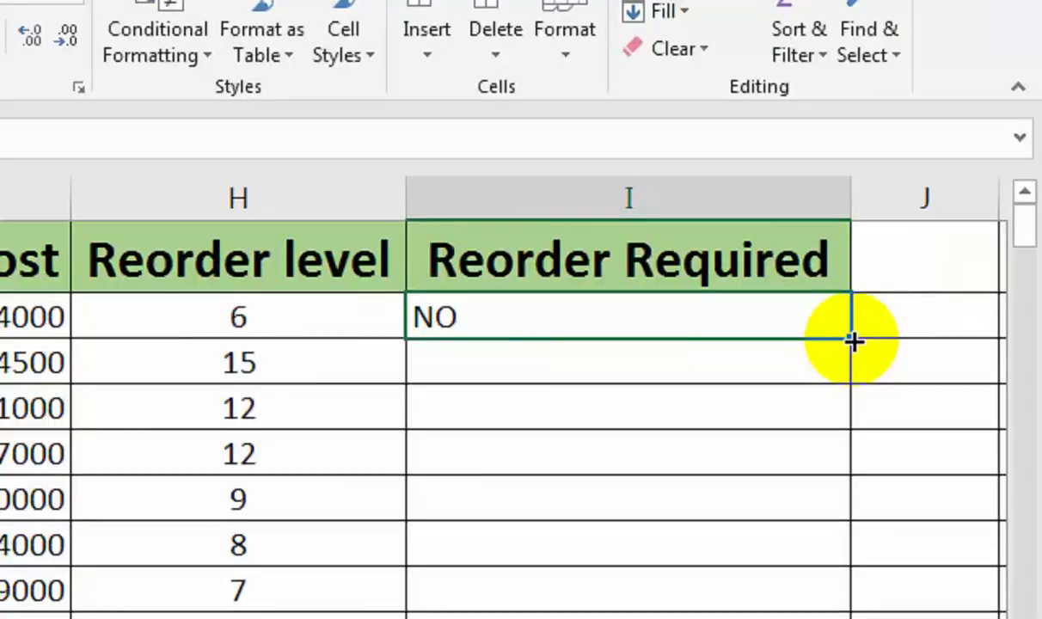
double_click(852, 341)
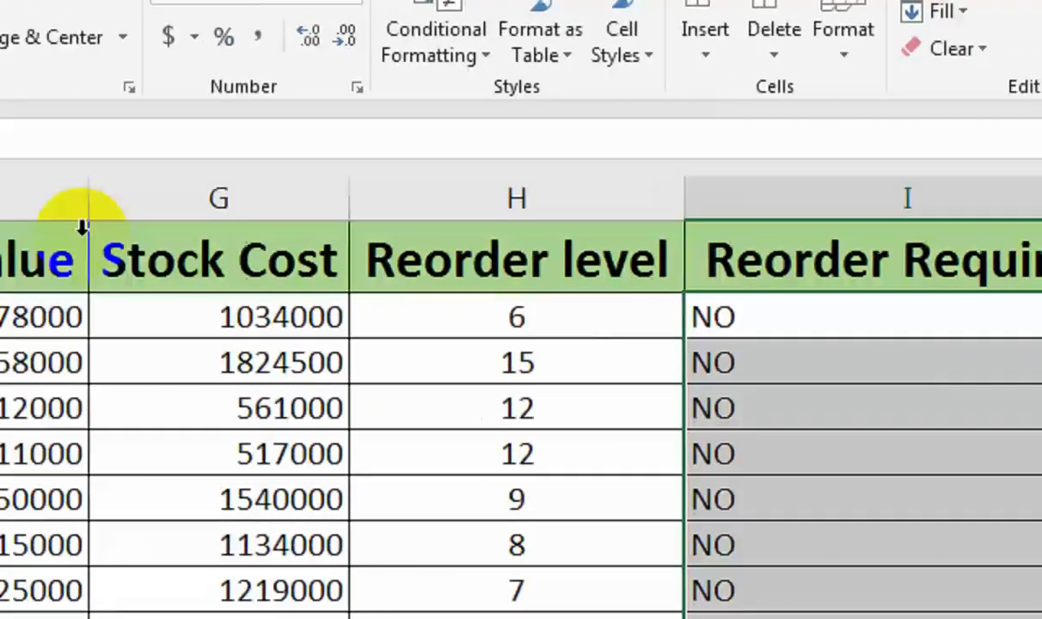
click(200, 105)
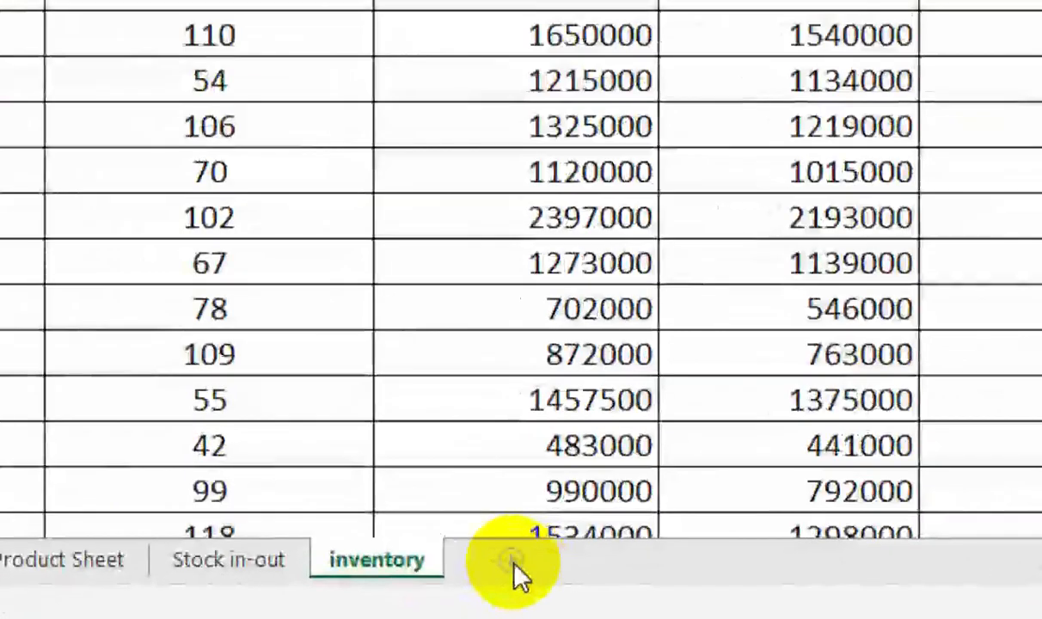
Step: Add a new worksheet after the inventory sheet and name it Report
click(354, 589)
double_click(515, 563)
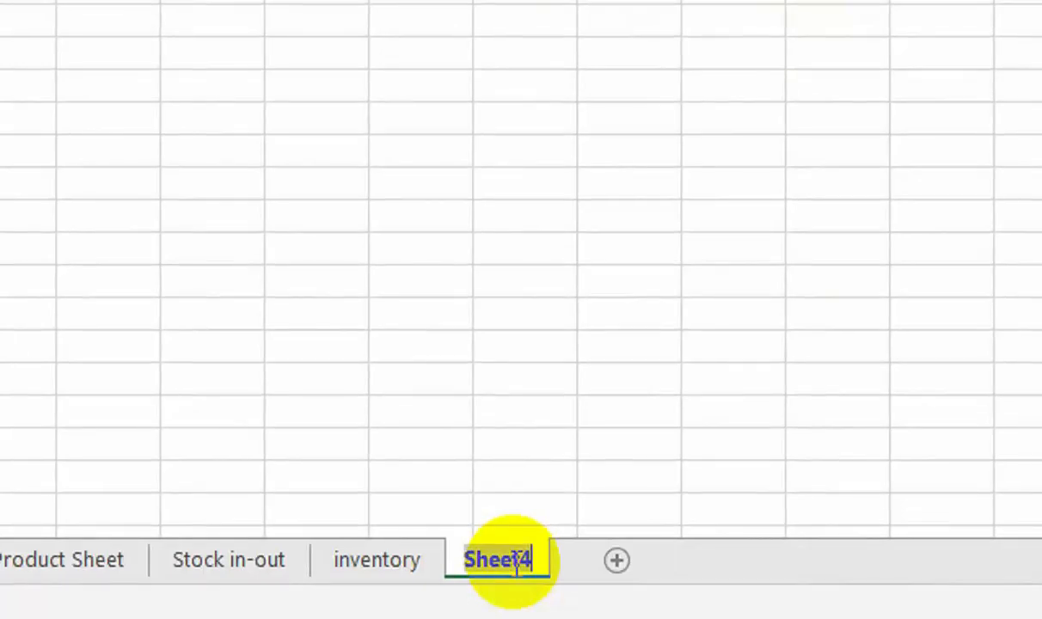
text(rEPORT)
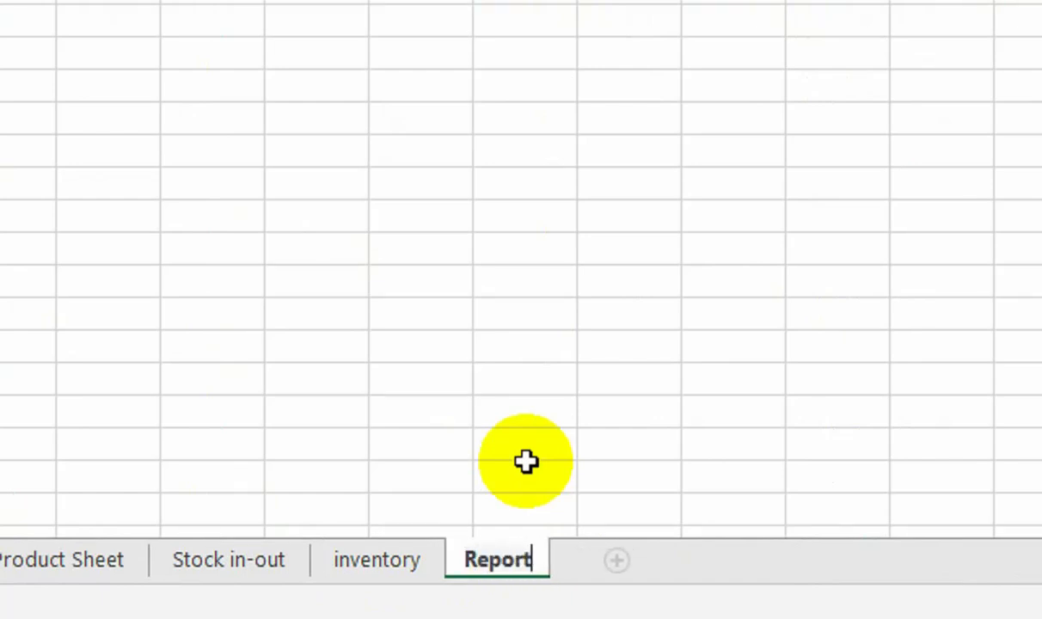
click(525, 461)
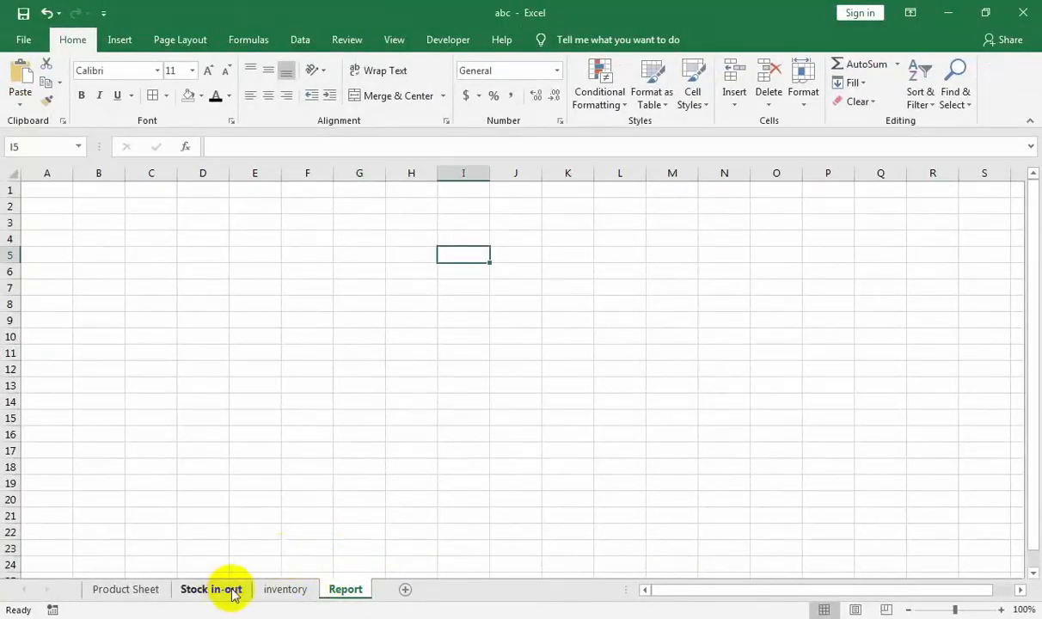
Step: Copy the inventory sheet's header row, Product Name through Reorder Required, to the Report sheet starting at A8
click(279, 589)
click(319, 225)
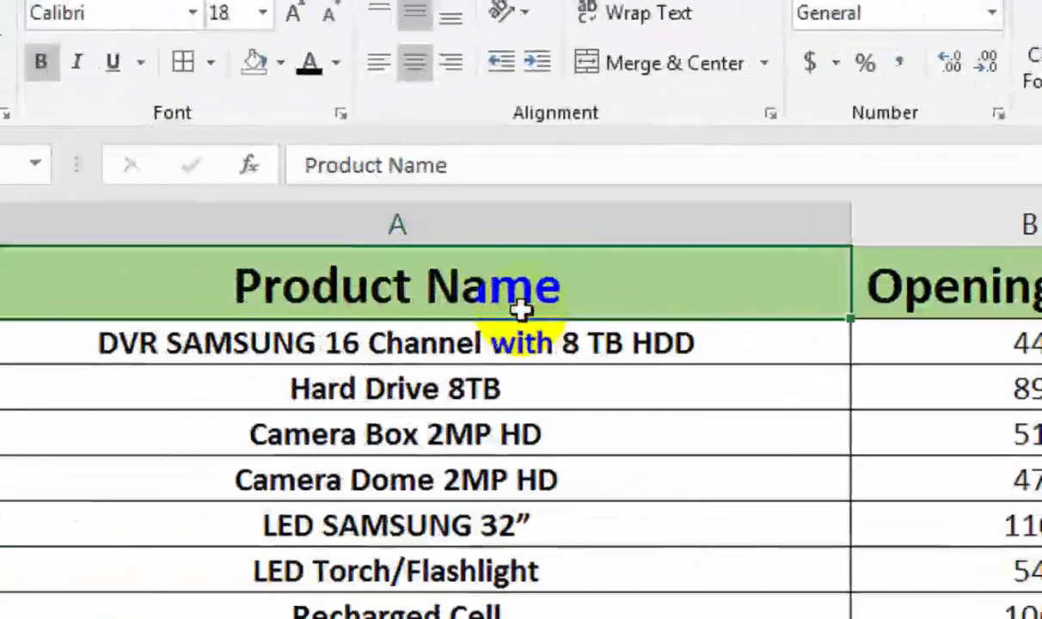
scroll(324, 213, right, 2)
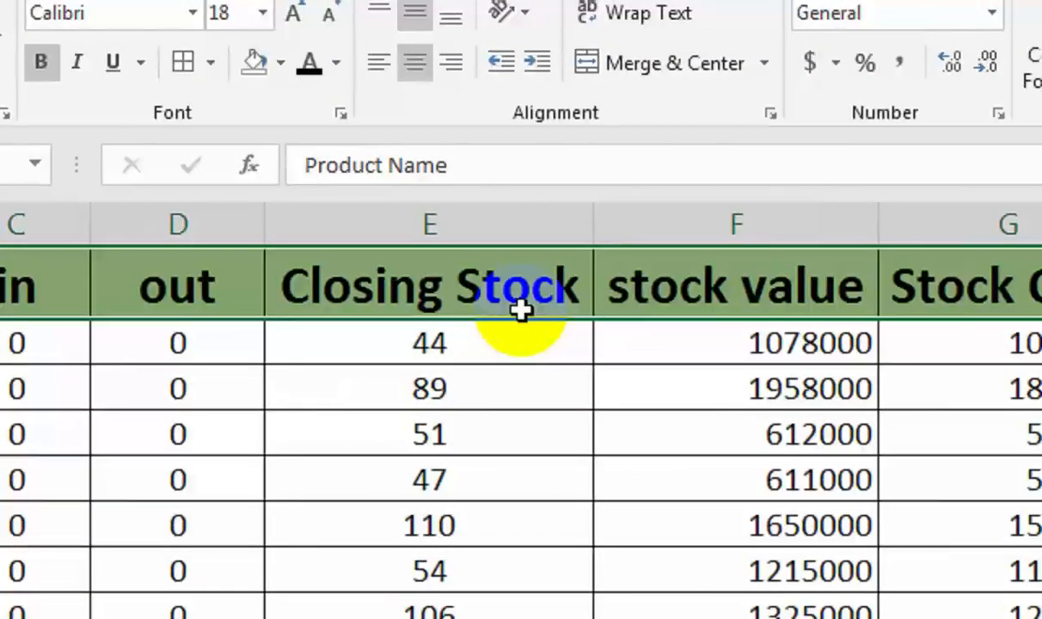
key(ctrl+c)
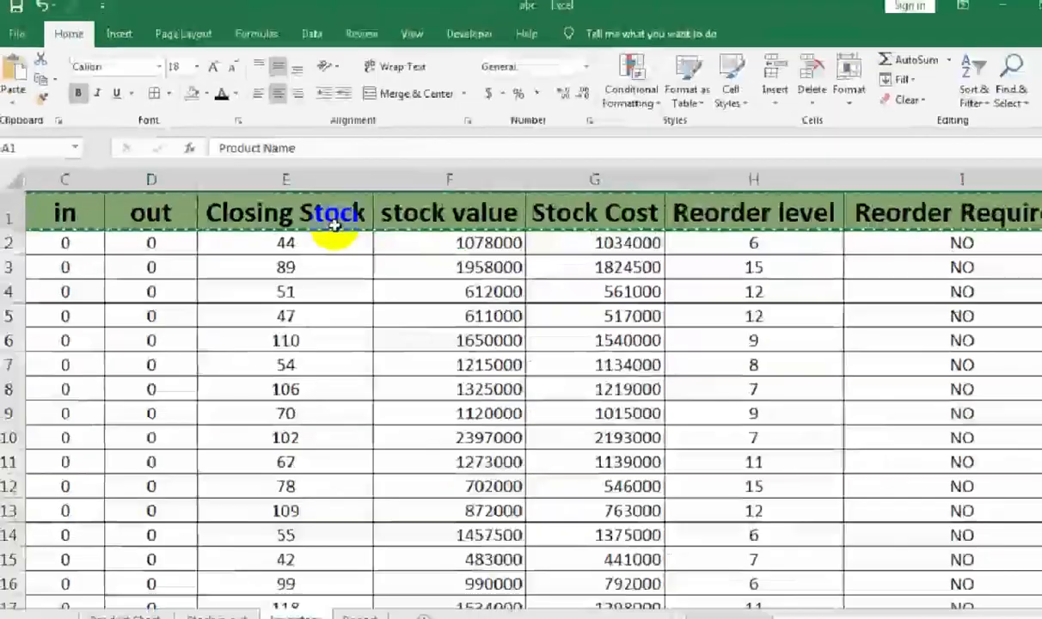
click(359, 616)
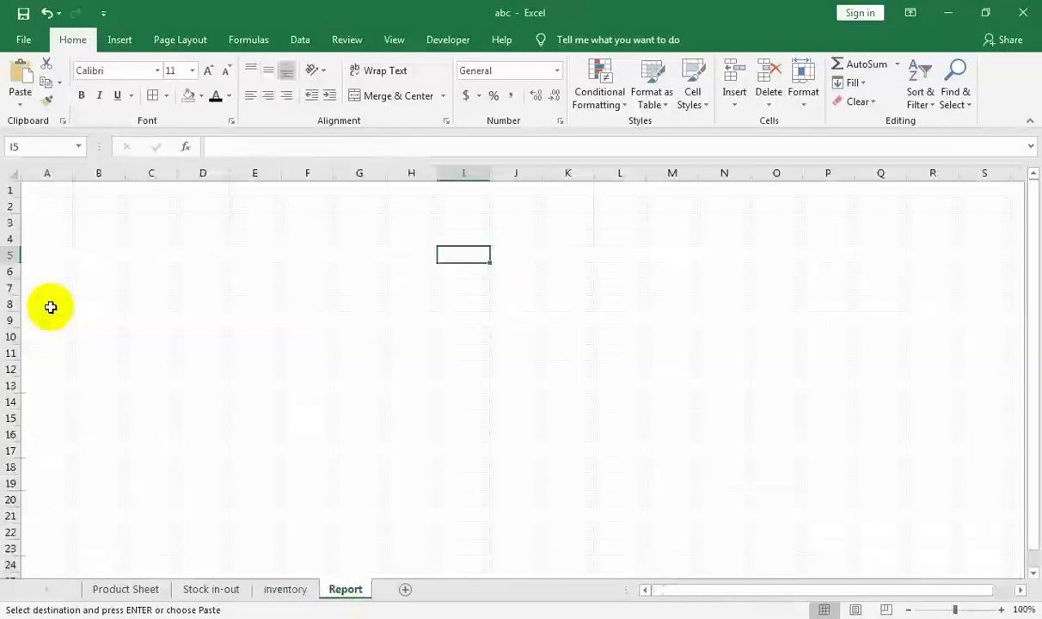
click(53, 299)
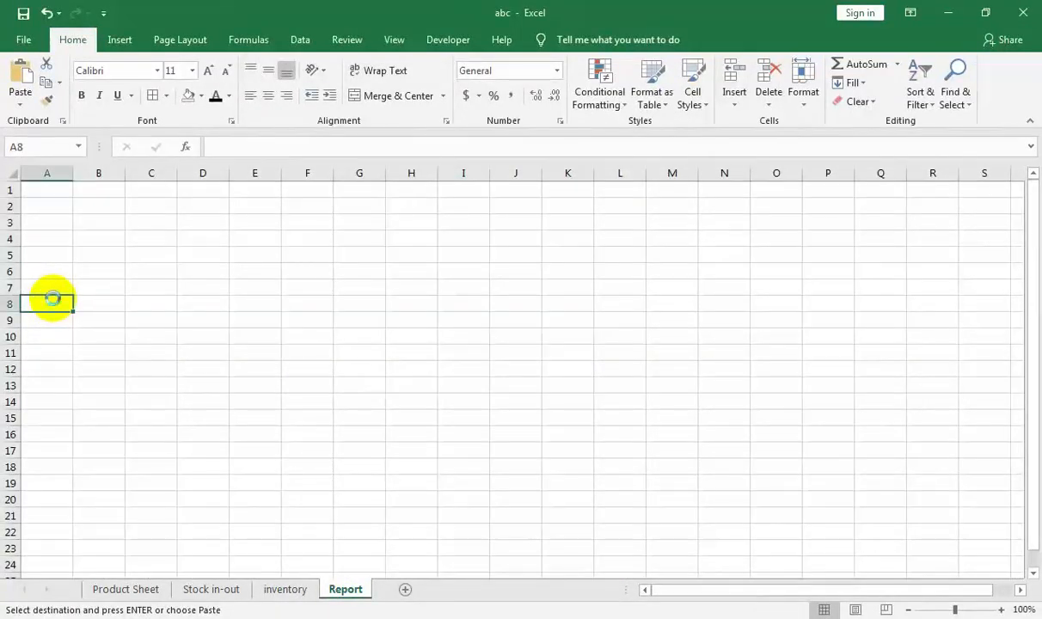
key(ctrl+v)
Step: Apply the source column widths to the pasted Report headers with Paste Special
key(ctrl+alt+v)
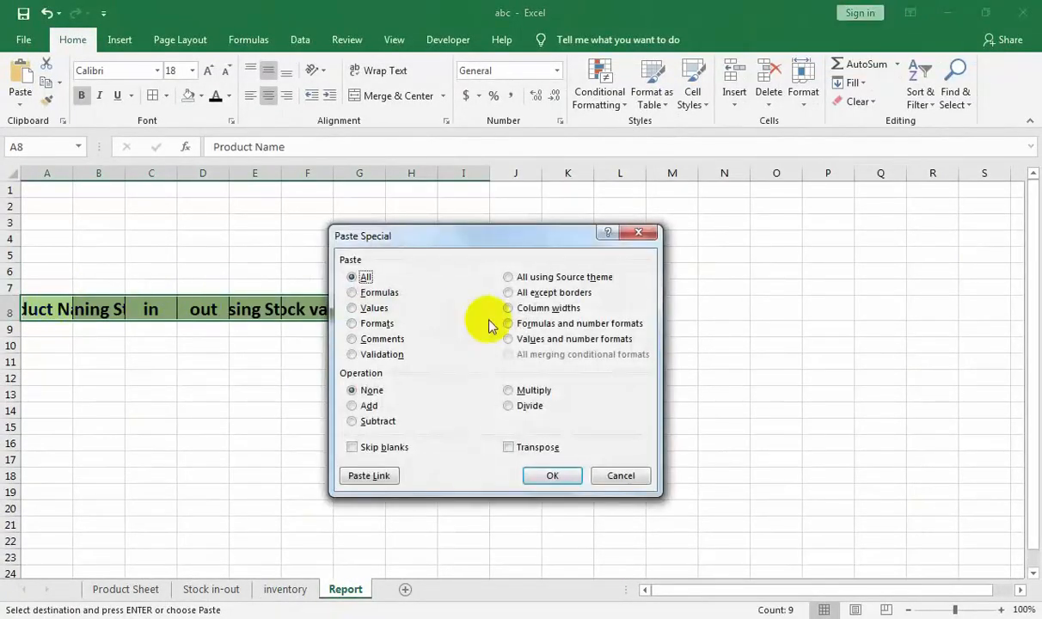
click(509, 308)
click(552, 476)
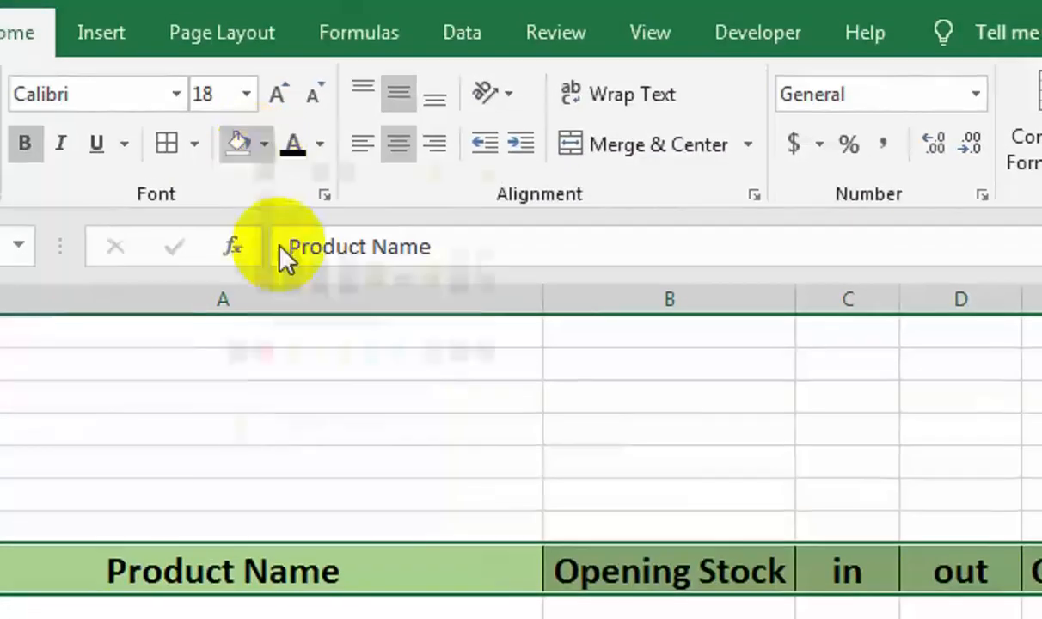
Step: Format the Report headers in row 8 with a dark blue fill and white text, and make the row taller
click(263, 143)
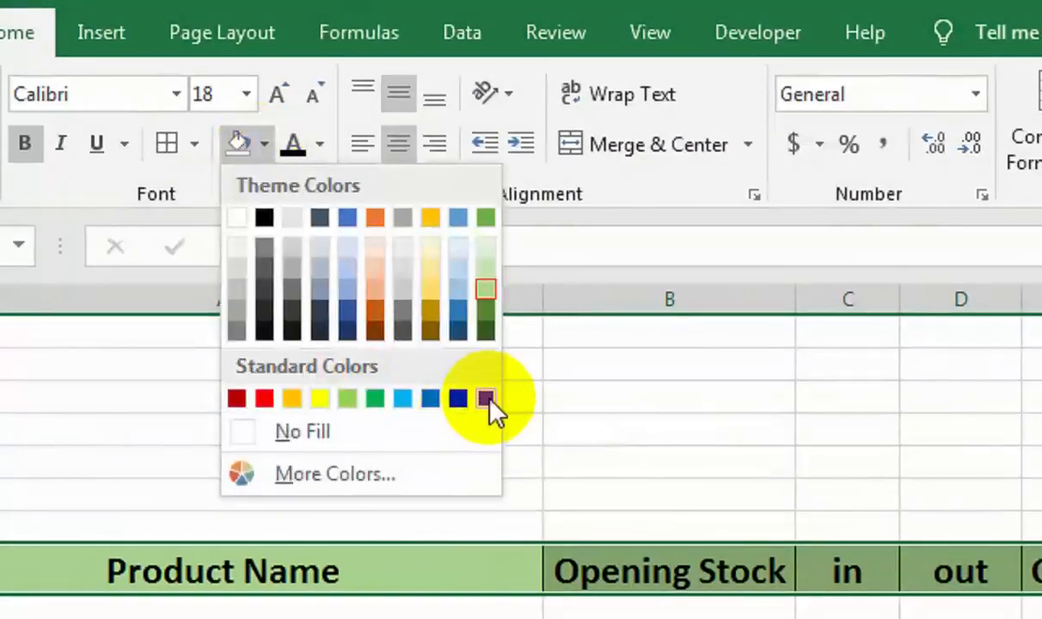
click(458, 398)
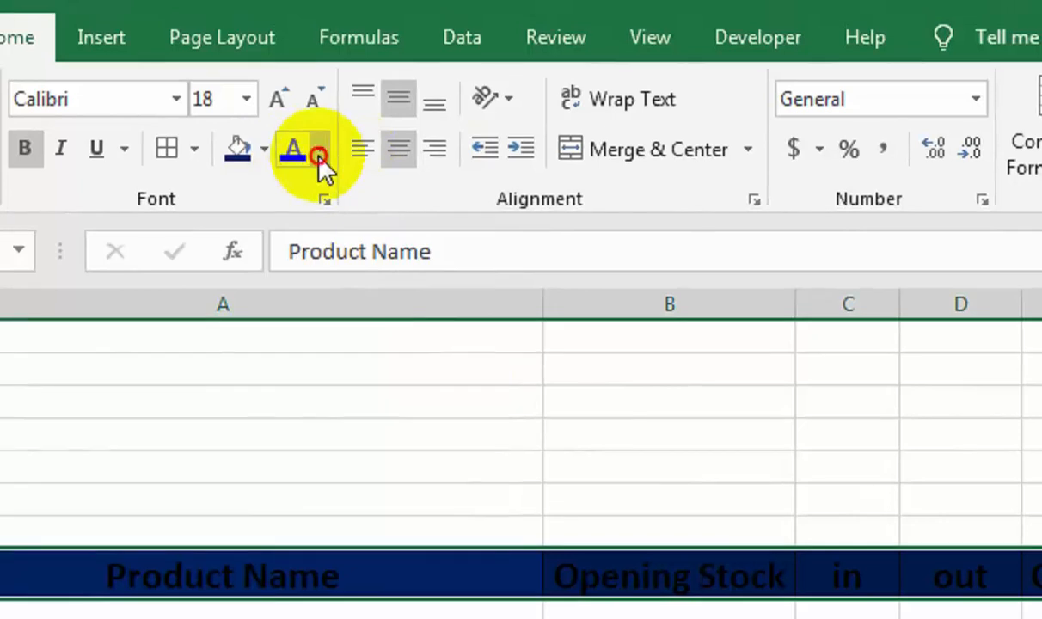
click(318, 144)
click(291, 261)
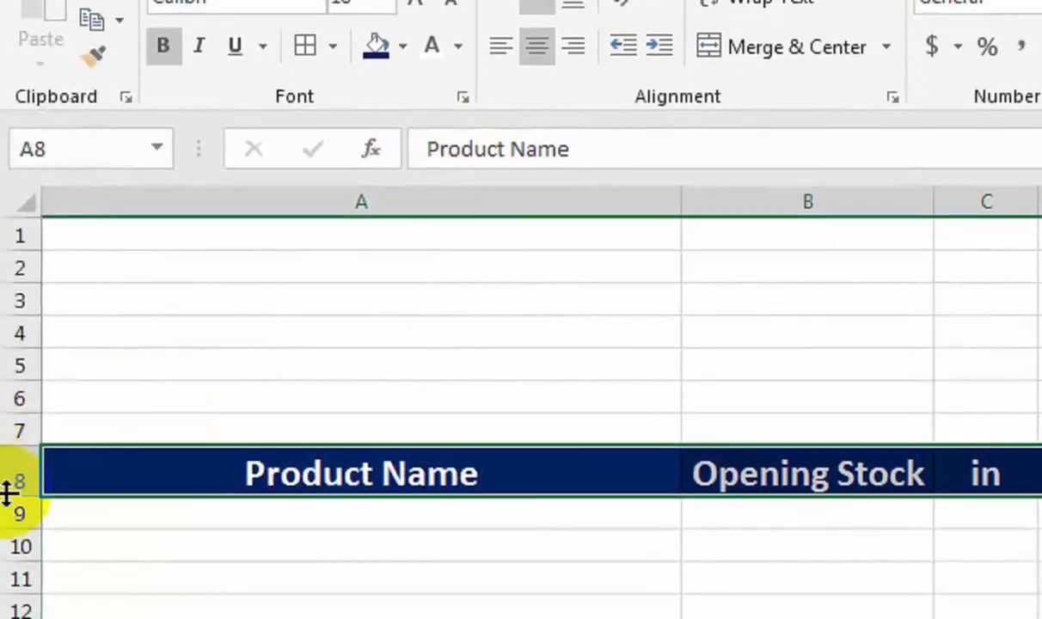
drag(0, 597, 0, 601)
drag(21, 465, 20, 478)
Step: Merge and center the cells A1:I3 above the Report headers
drag(140, 214, 969, 243)
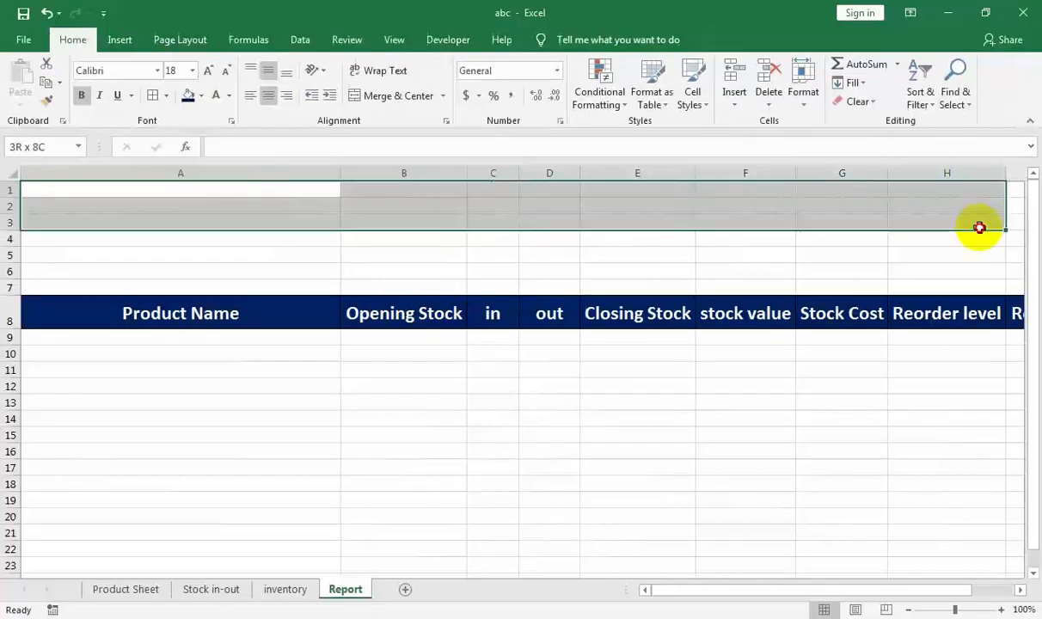
click(993, 251)
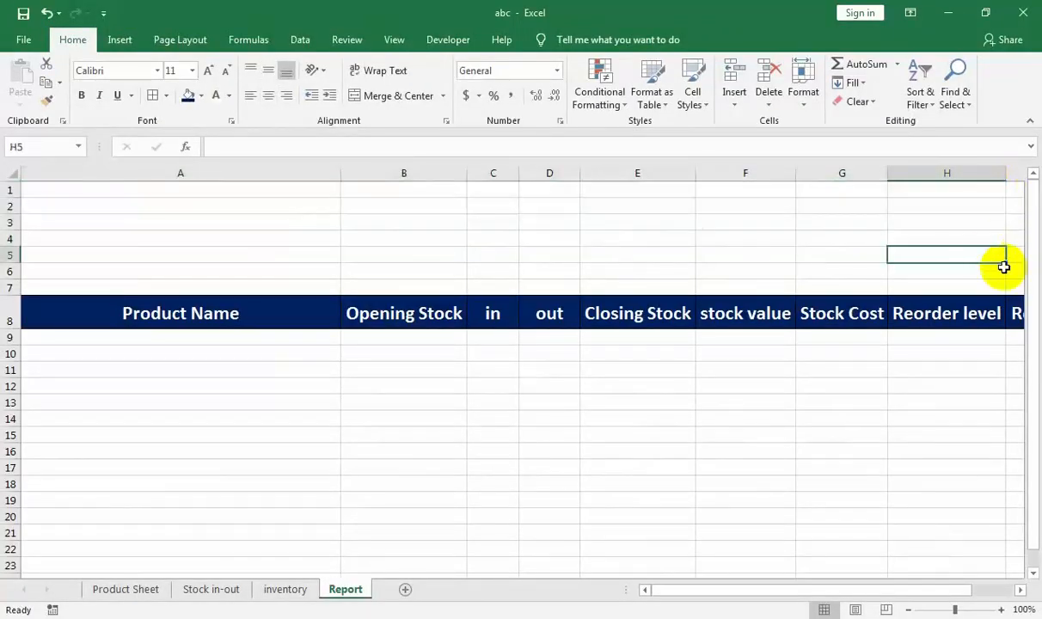
click(1009, 216)
click(819, 189)
drag(819, 189, 13, 229)
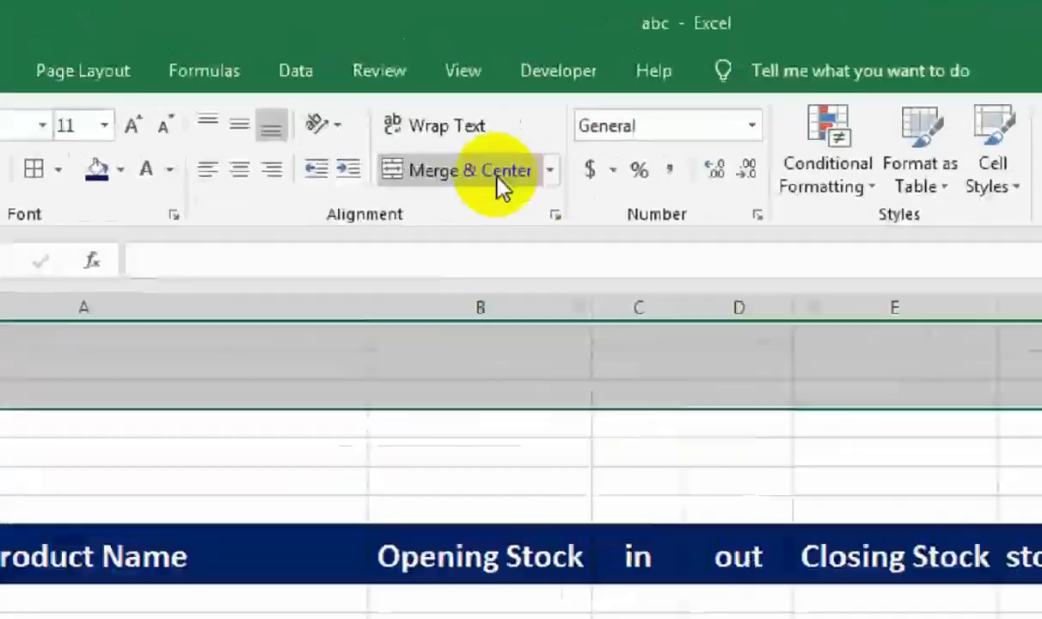
click(404, 96)
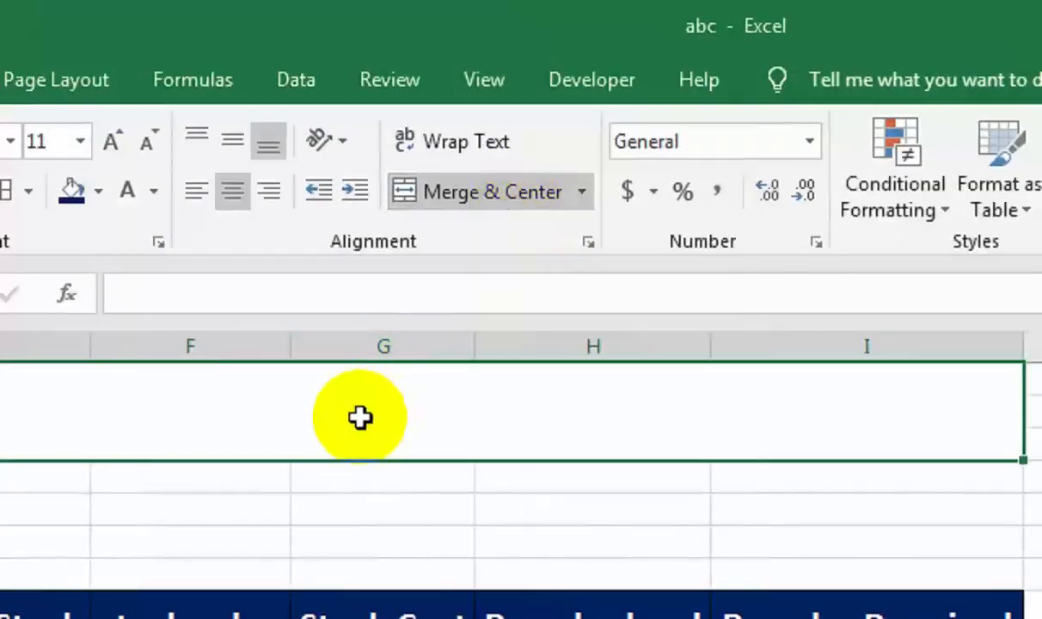
Step: Enter the title STOCK MANAGEMENT in the merged title cell
text(sto)
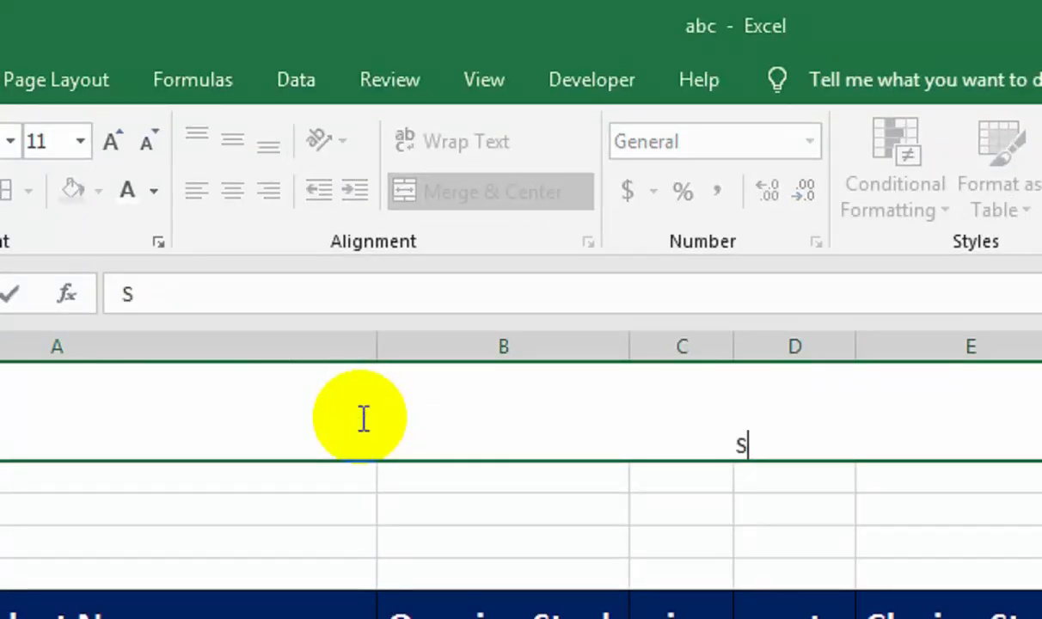
text(CK MANAG)
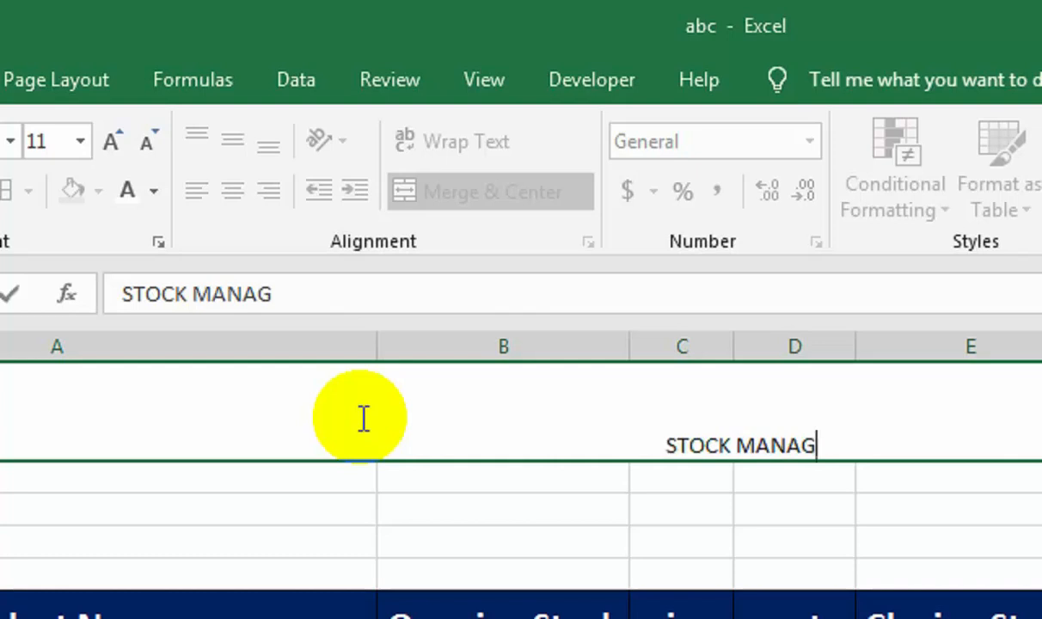
text(EMENT)
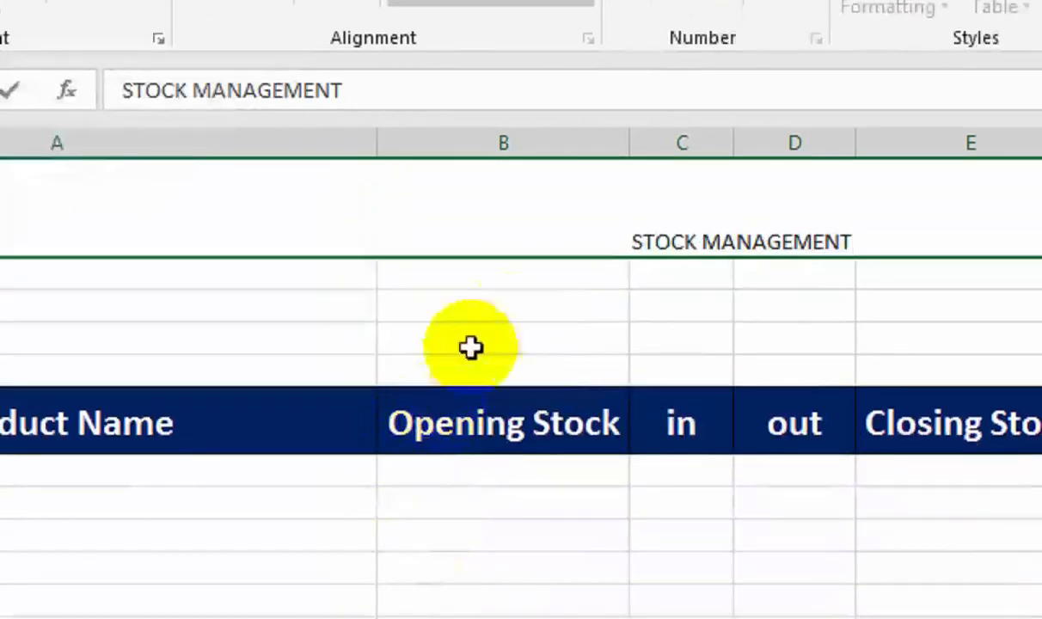
click(502, 510)
click(558, 437)
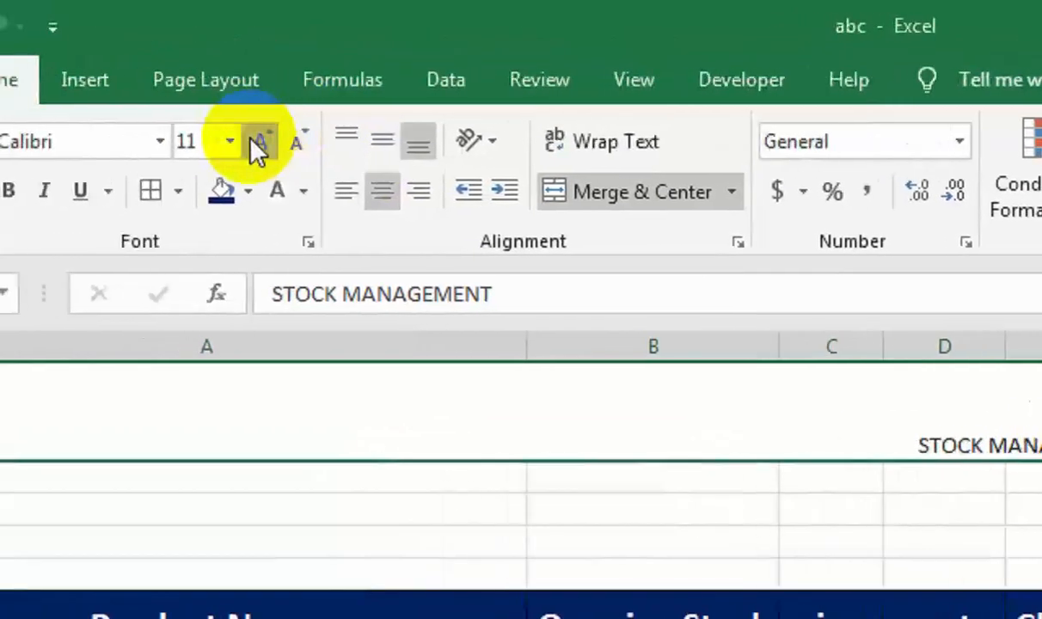
Step: Enlarge the title's font size to 28
click(104, 0)
click(104, 0)
click(104, 0)
click(104, 0)
click(104, 0)
click(267, 142)
click(266, 141)
click(267, 142)
click(267, 142)
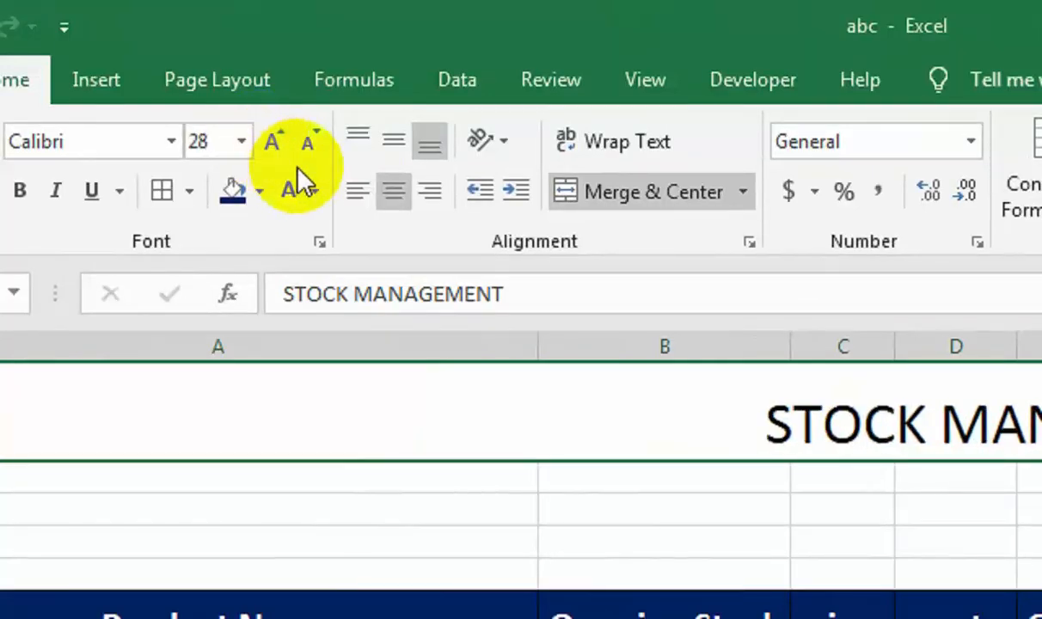
Step: Extend the title text to STOCK MANAGEMENT AND INVENTORY
click(744, 307)
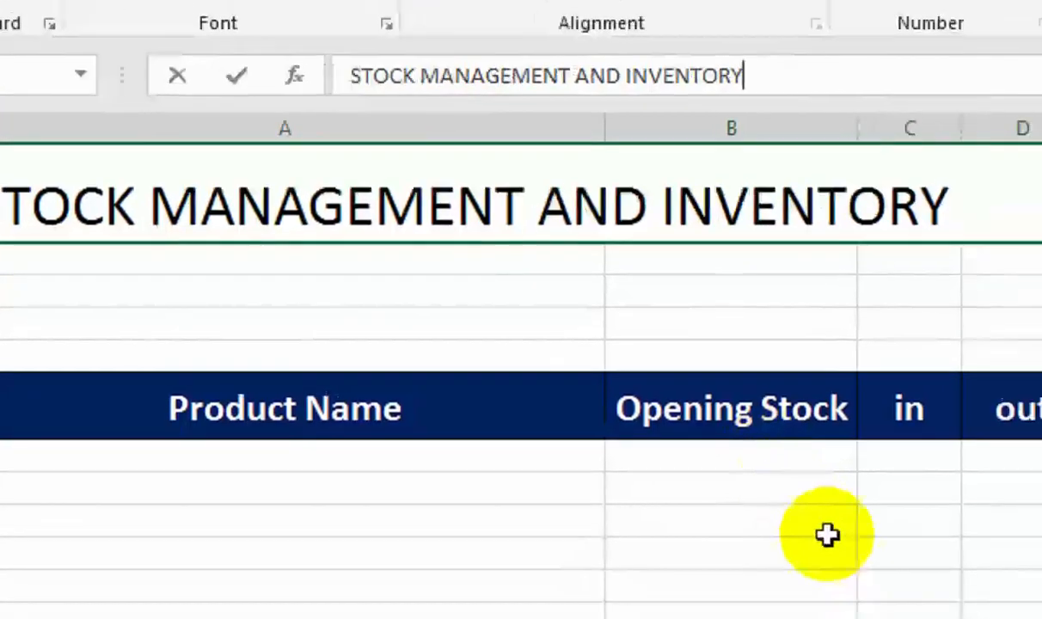
click(823, 531)
click(835, 422)
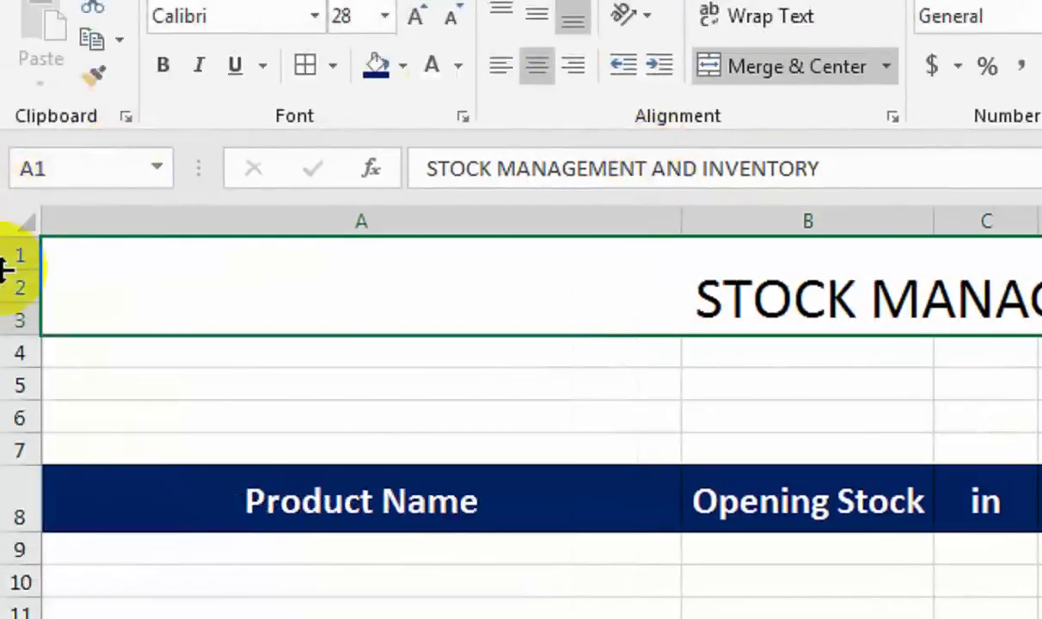
Step: Make rows 1 to 3 taller and enlarge the middle-aligned title's font size to 48
mouse_move(5, 255)
mouse_down()
mouse_move(6, 319)
mouse_move(95, 342)
mouse_up()
click(453, 327)
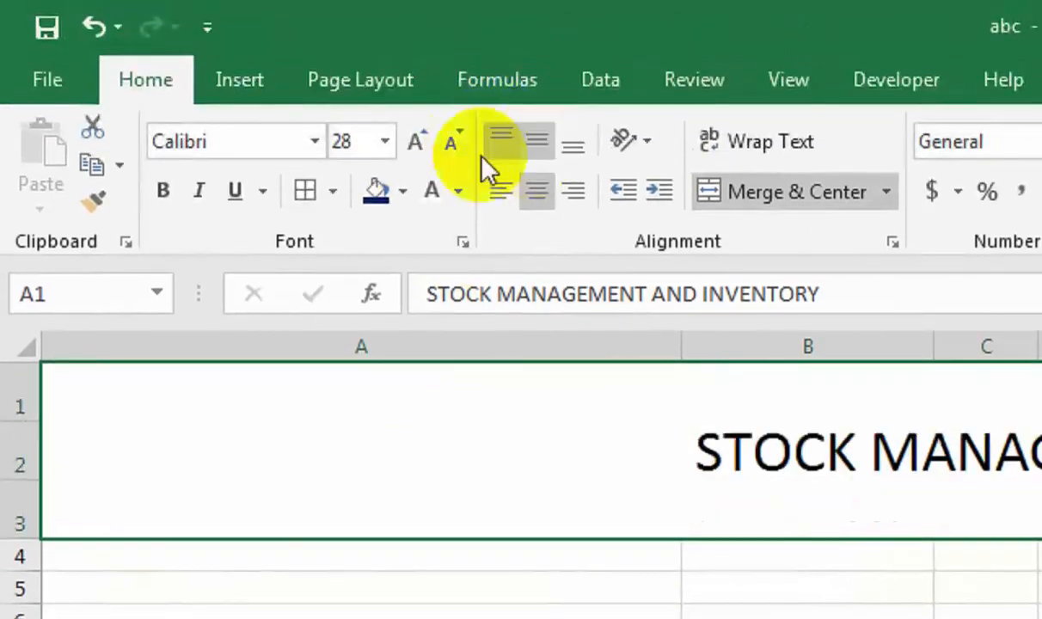
click(412, 144)
click(413, 144)
click(413, 143)
click(452, 145)
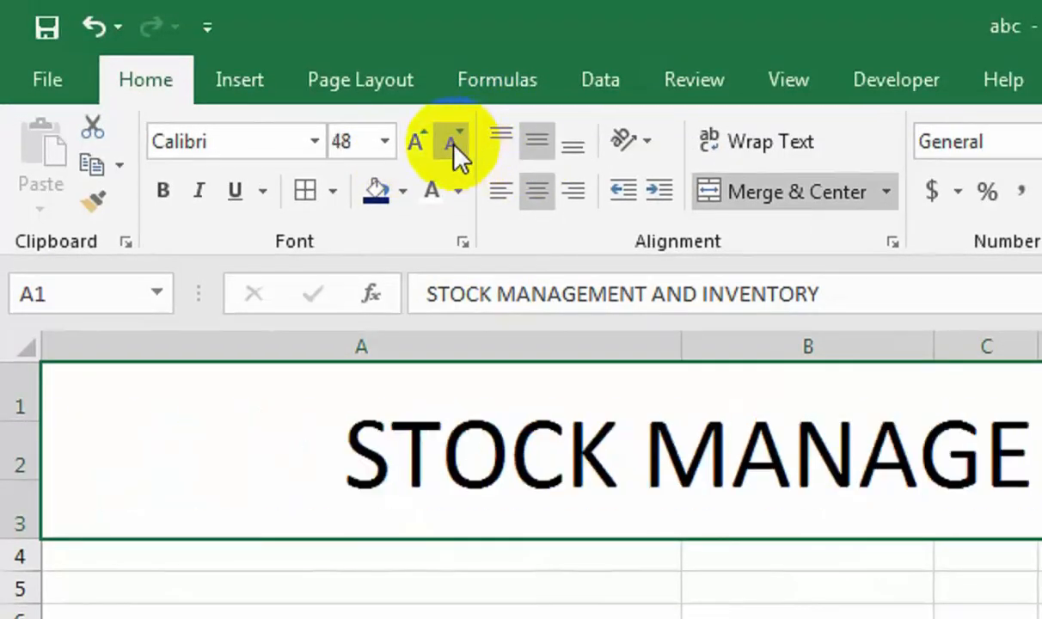
Step: Set the title to font size 60, bold and left-aligned
click(367, 148)
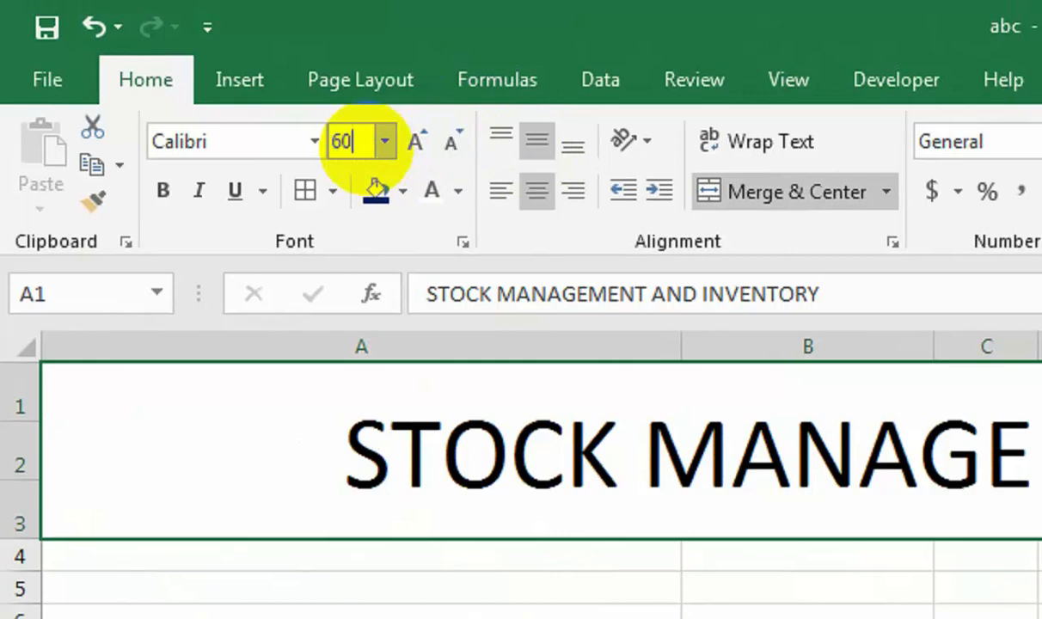
text(60)
key(Return)
click(162, 190)
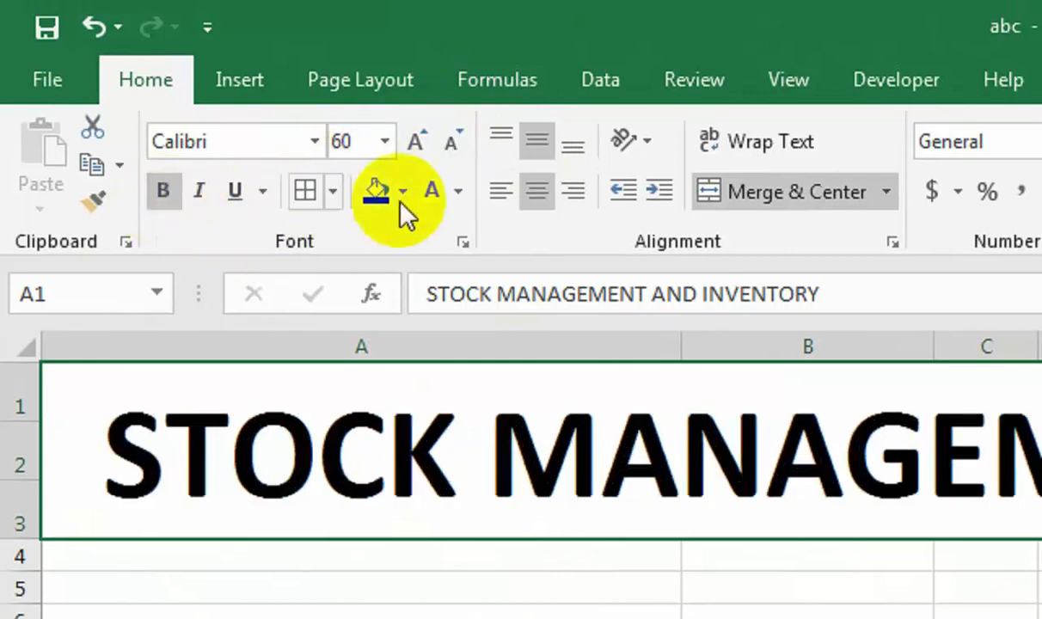
click(501, 191)
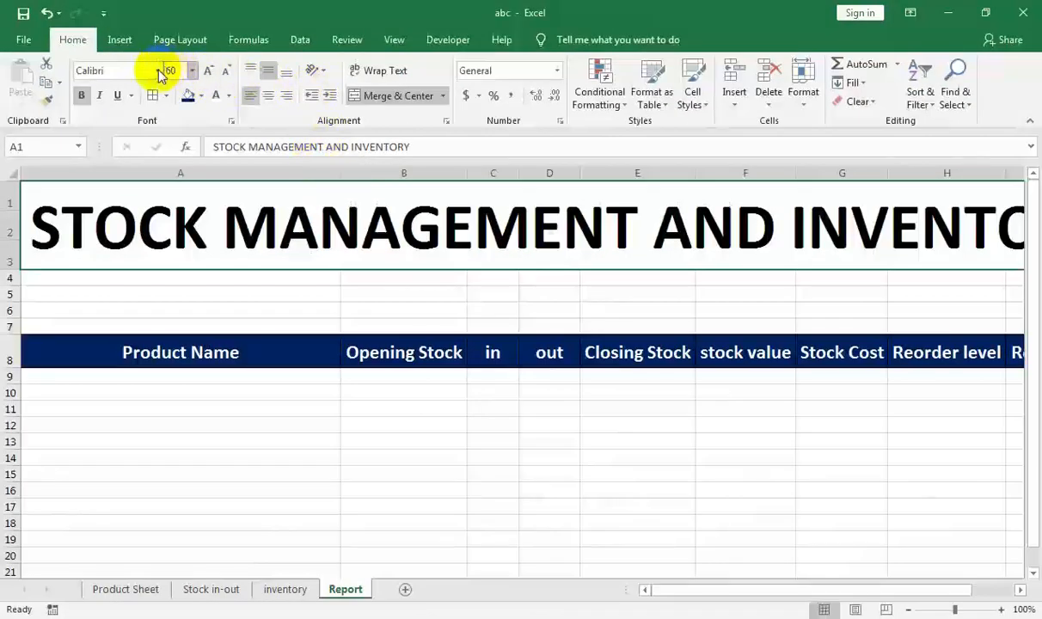
Step: Try Humnst777 BlkCn BT and Arial Narrow as the title's font
click(157, 70)
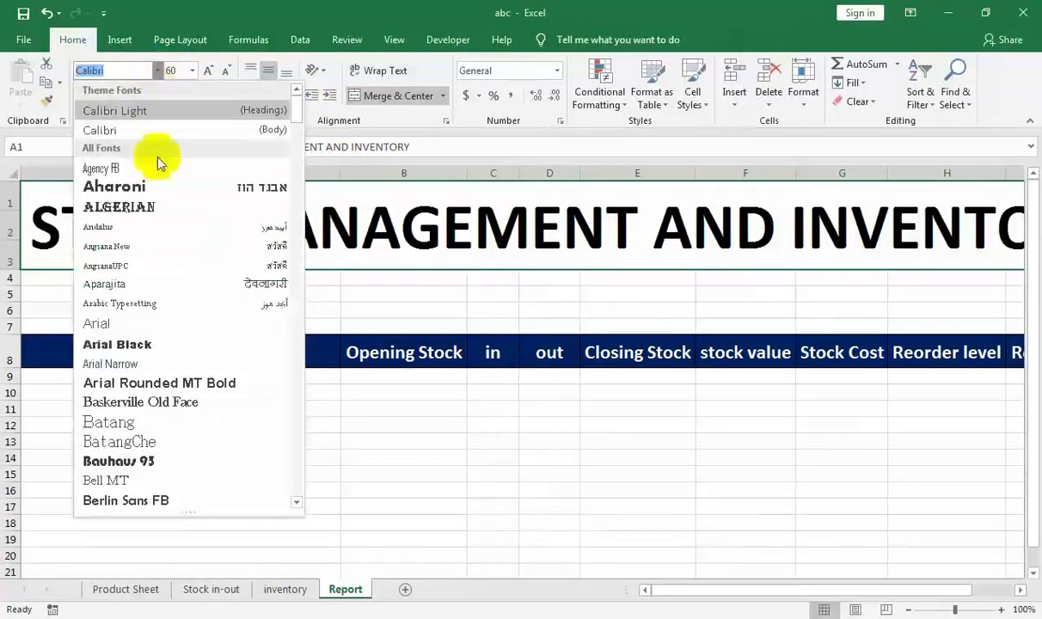
drag(296, 104, 307, 300)
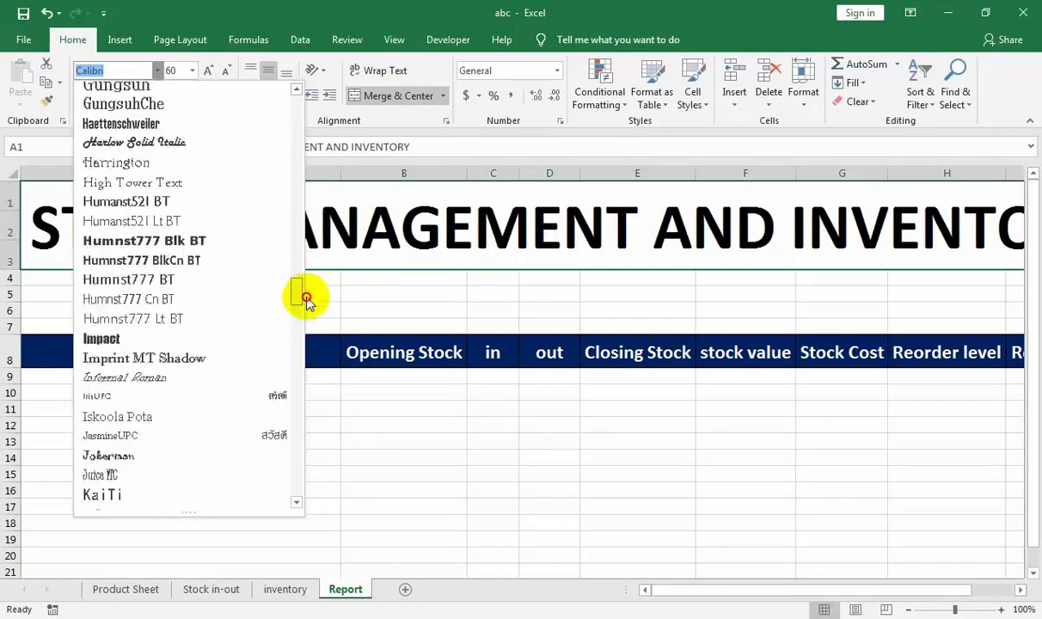
click(226, 259)
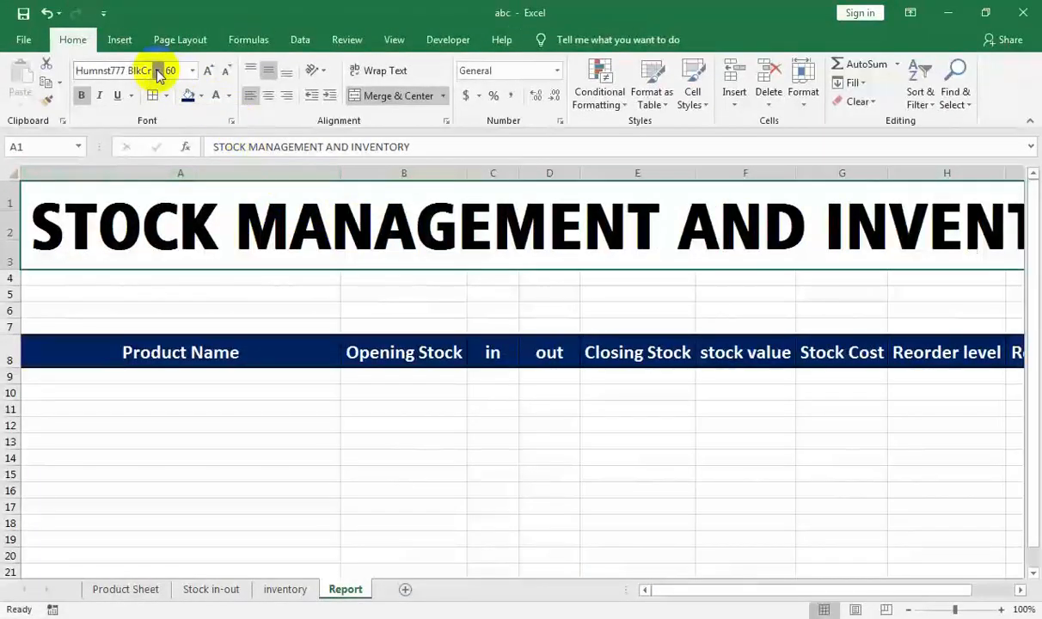
click(157, 71)
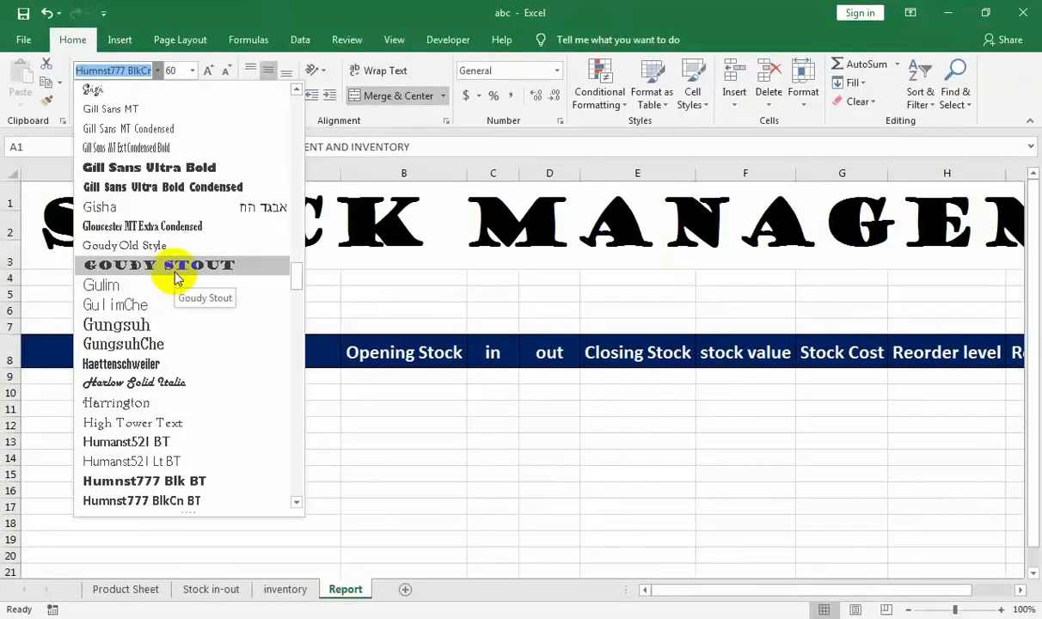
click(337, 200)
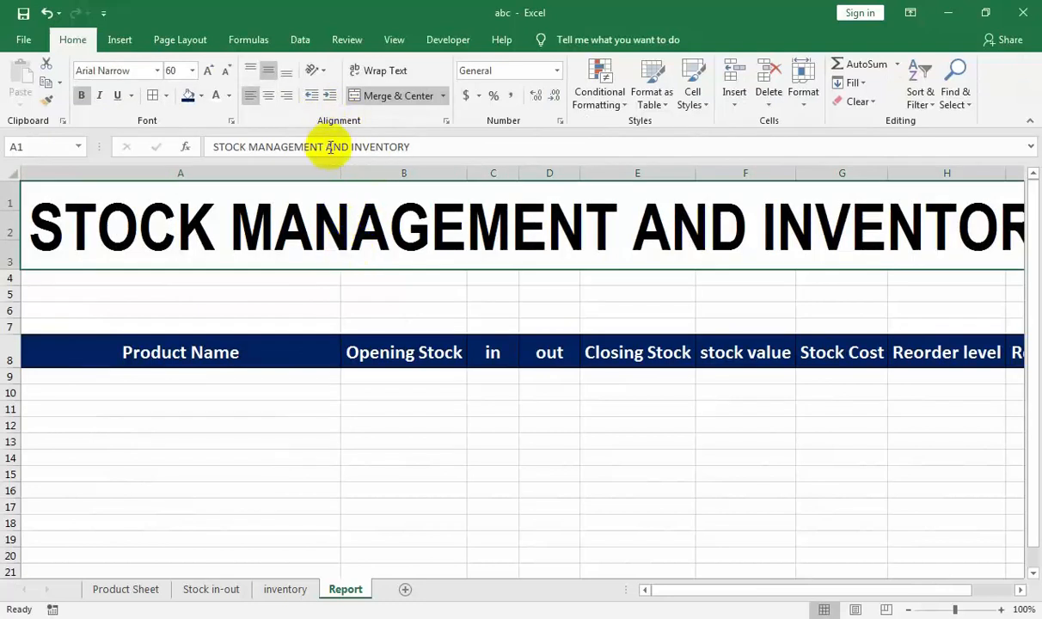
Step: Shorten the title text to STOCK MANAGEMENT by removing AND INVENTORY
drag(329, 147, 425, 145)
key(Delete)
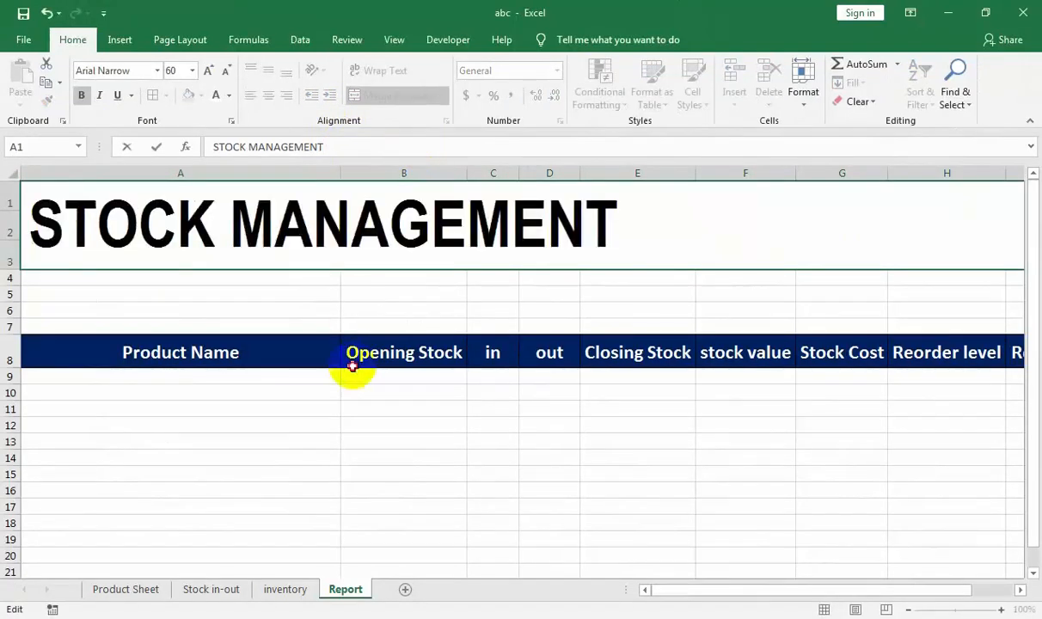
click(344, 250)
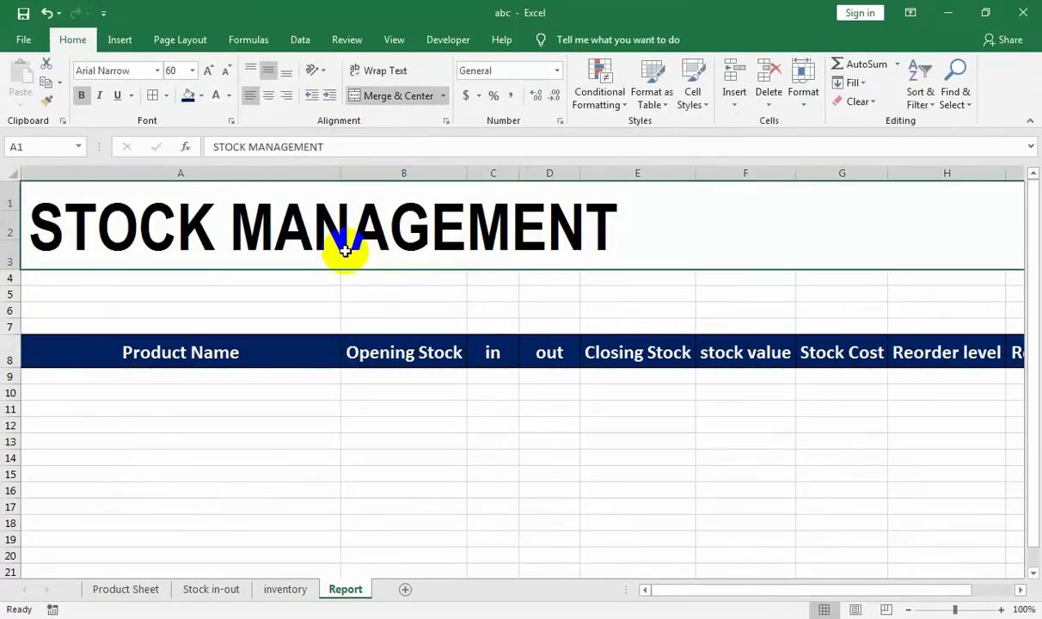
click(98, 294)
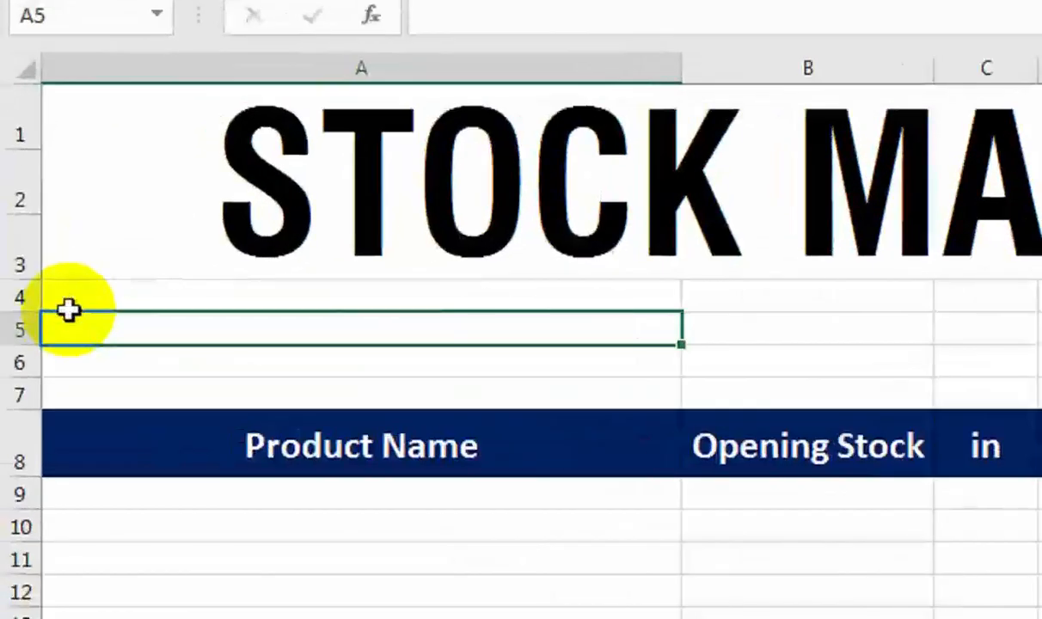
drag(10, 281, 7, 376)
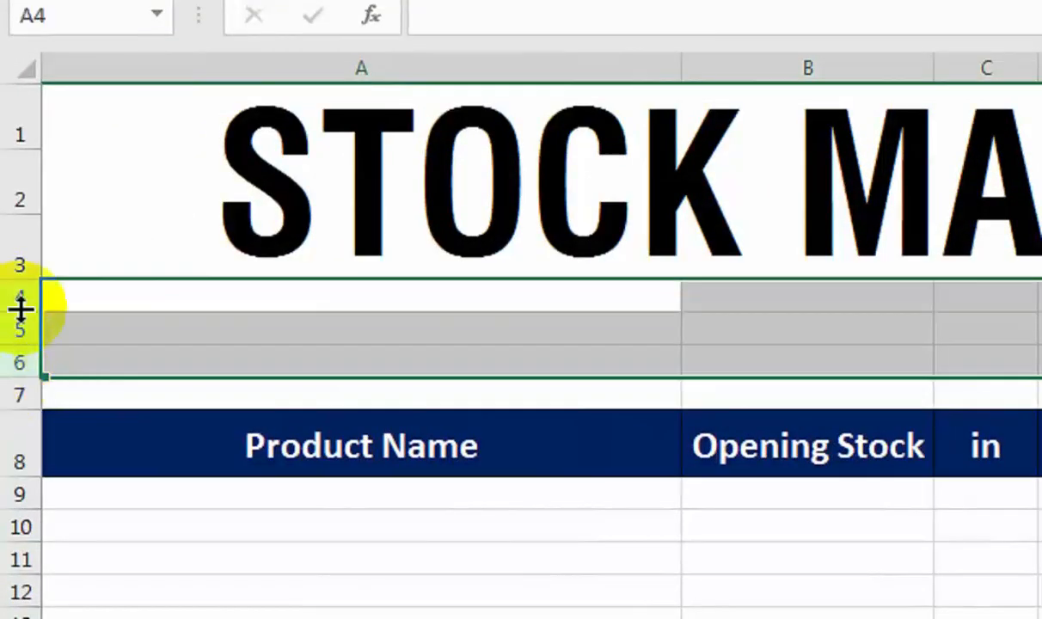
Step: Fill the merged title cell with dark blue and make the title text white
click(209, 185)
click(402, 57)
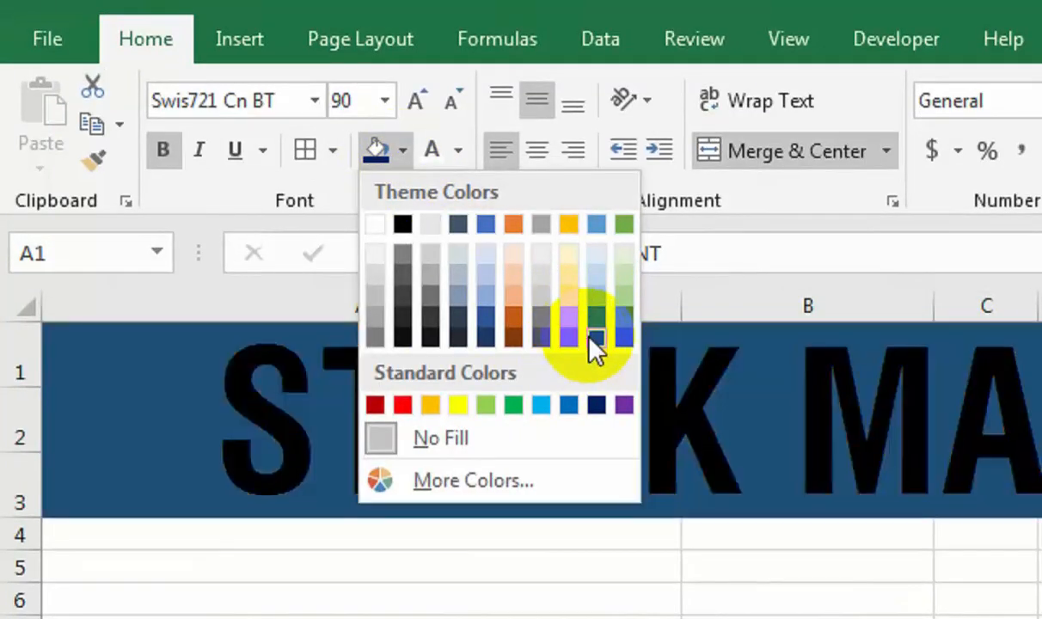
click(597, 404)
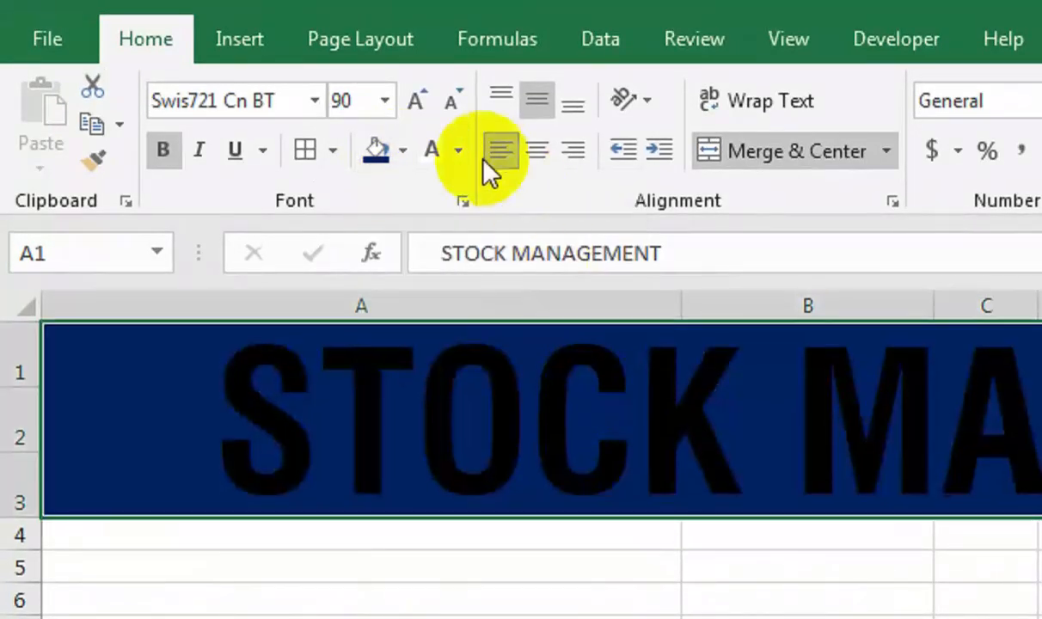
click(433, 151)
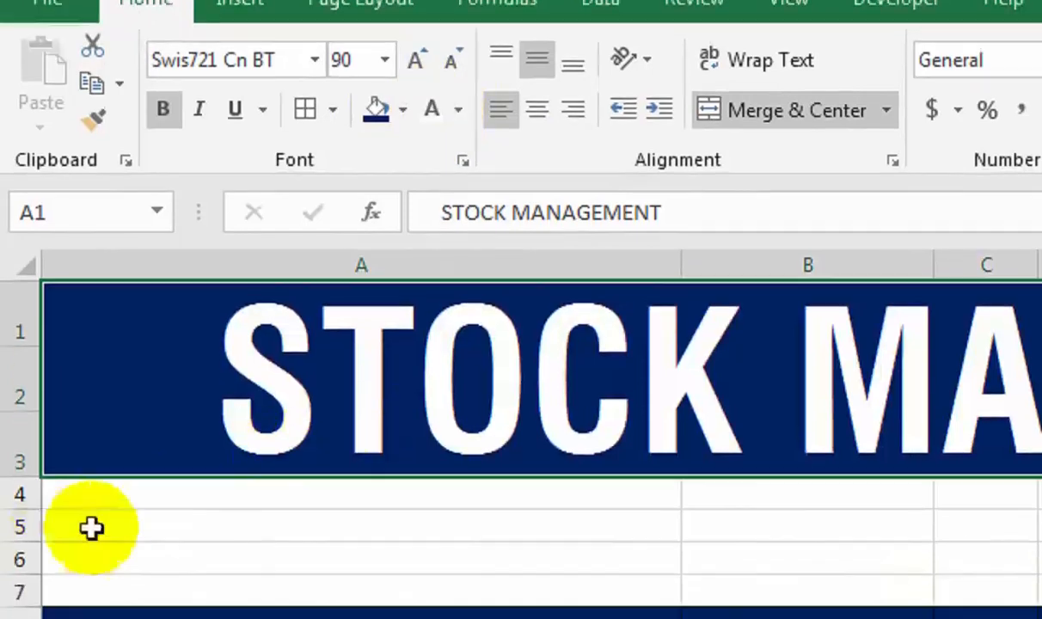
Step: Increase the height of rows 4 to 7 between the title and the headers
drag(19, 494, 21, 588)
drag(21, 436, 23, 454)
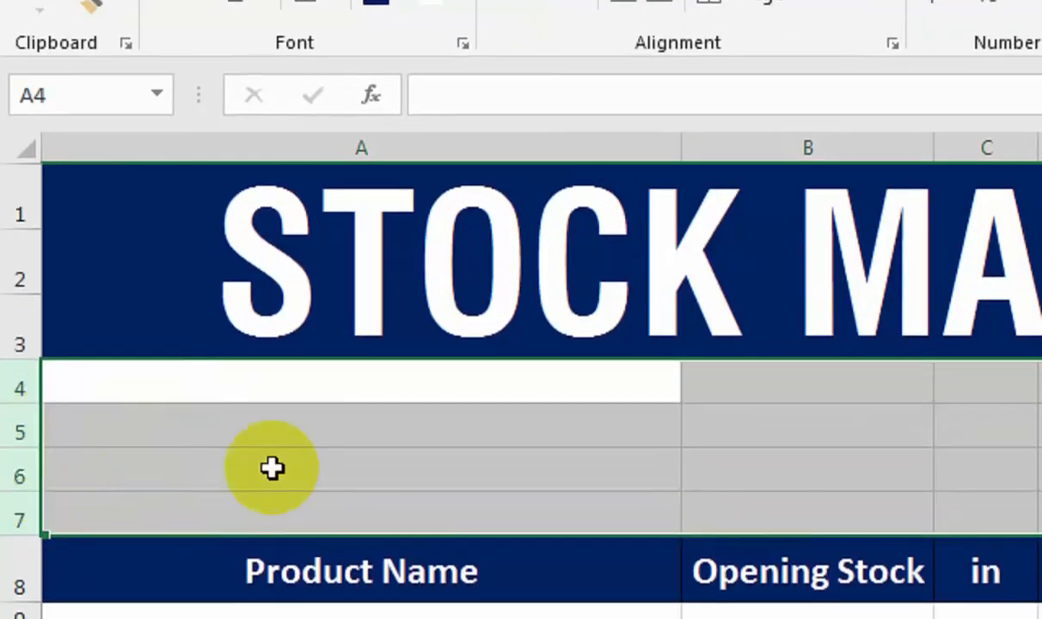
click(272, 467)
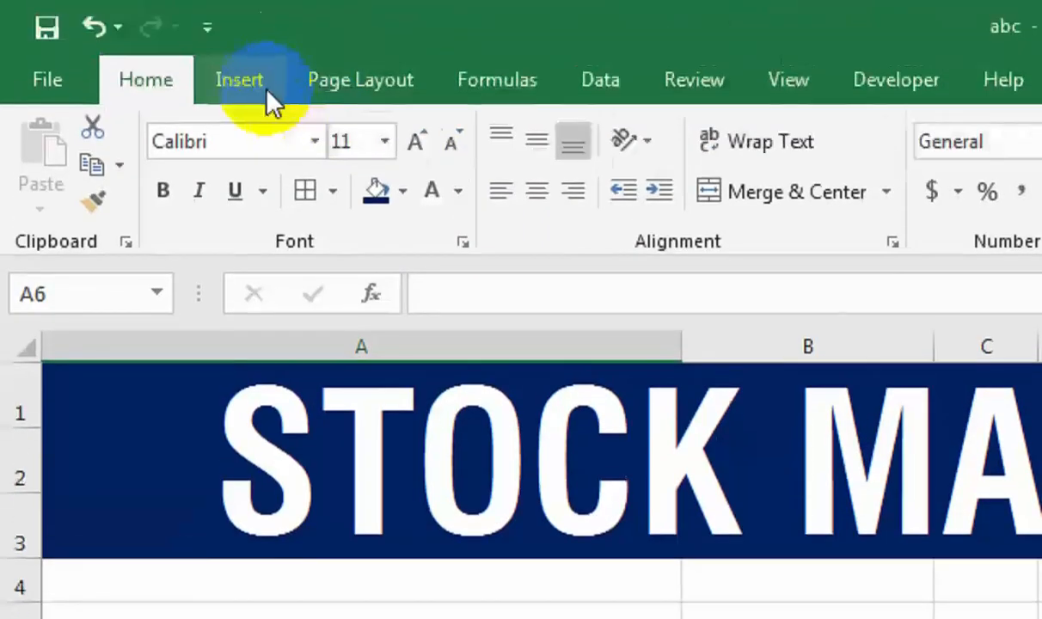
Step: Insert a rounded rectangle about 1.98" wide and 0.8" high in column A above the Product Name header, with no fill
click(252, 82)
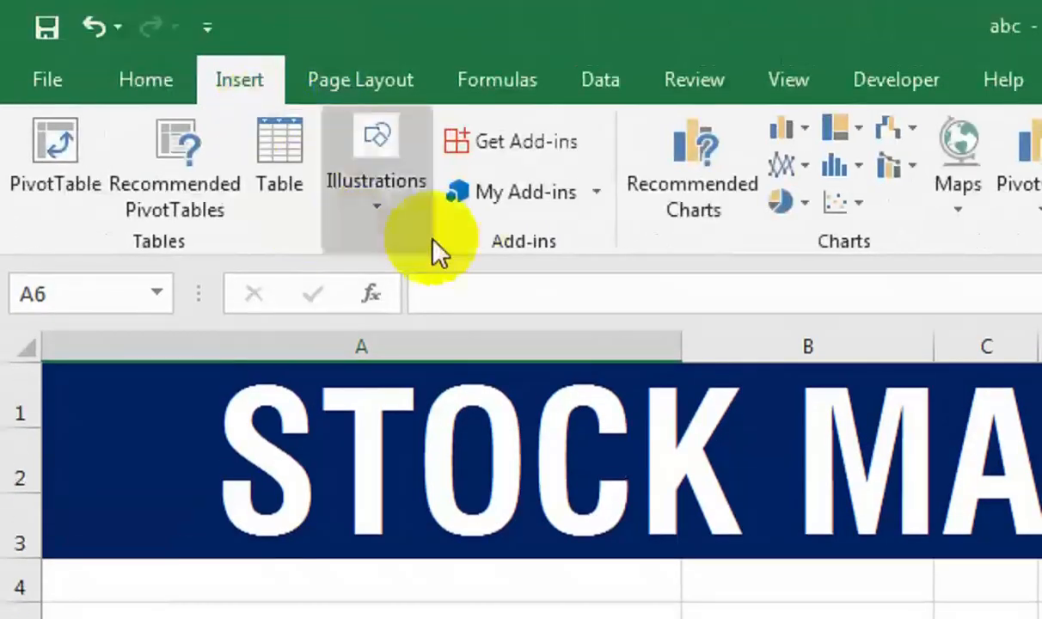
click(368, 212)
click(511, 356)
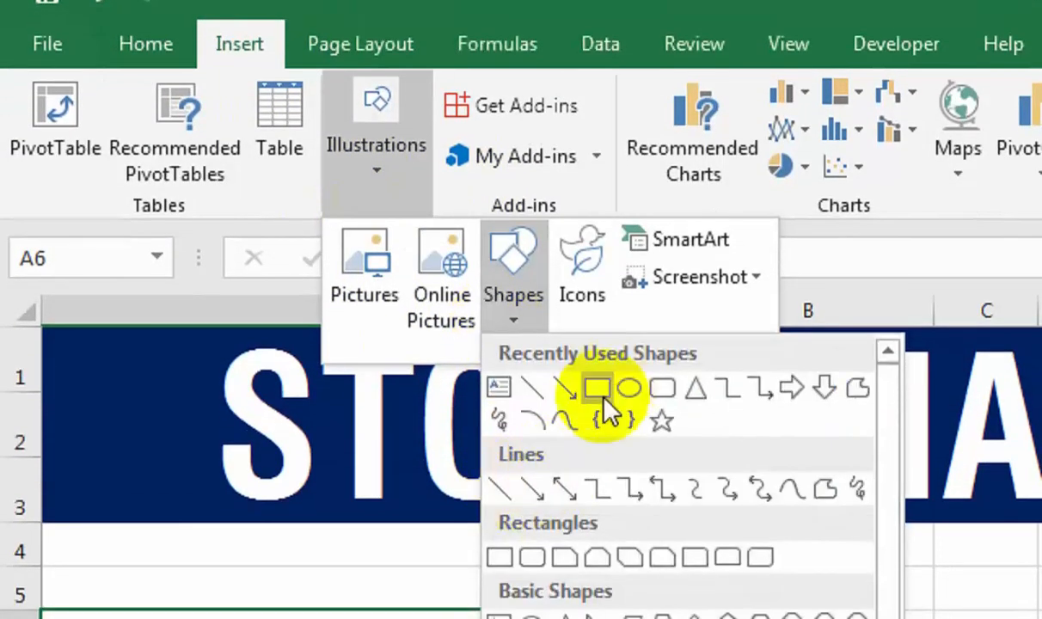
click(662, 392)
mouse_move(90, 293)
mouse_down()
mouse_move(147, 338)
mouse_move(272, 349)
mouse_move(213, 346)
mouse_move(247, 354)
mouse_up()
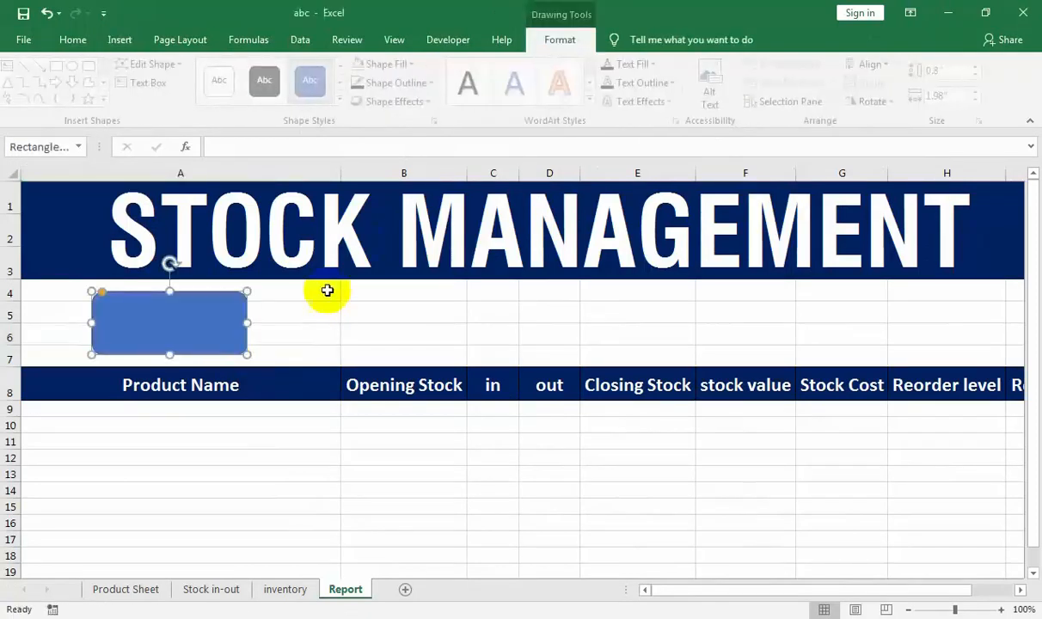
click(385, 64)
click(391, 230)
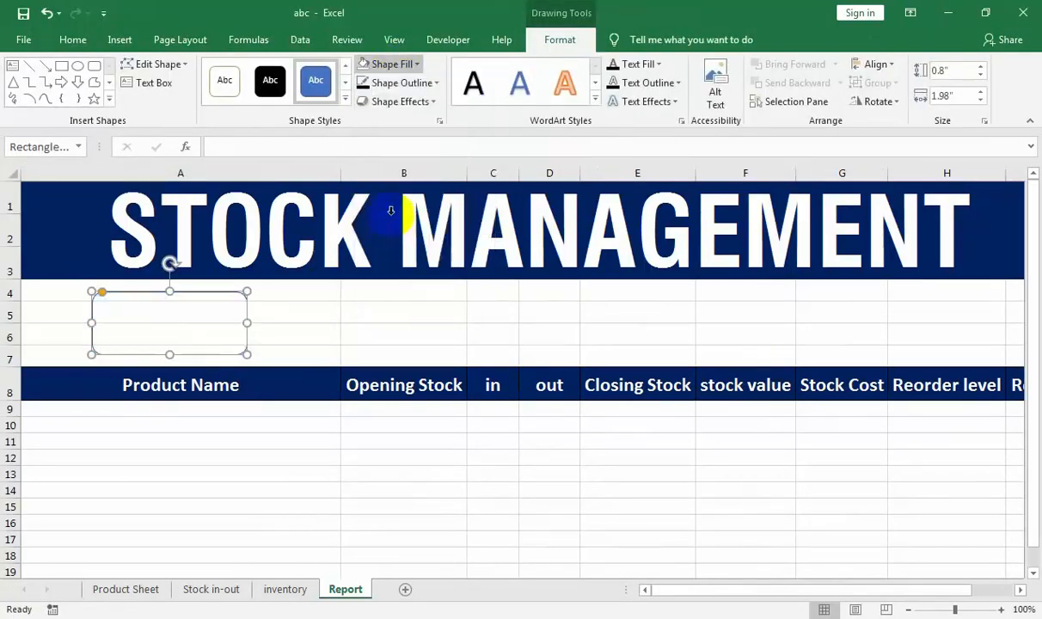
Step: Try an inner shadow on the rounded rectangle and replace it with an outer shadow
click(400, 101)
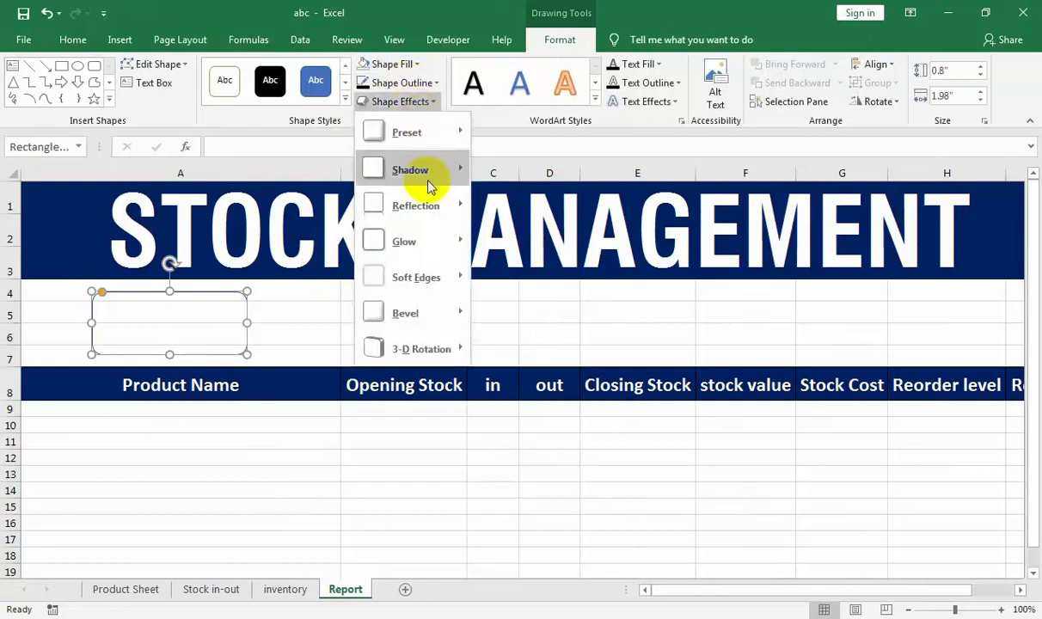
mouse_move(430, 182)
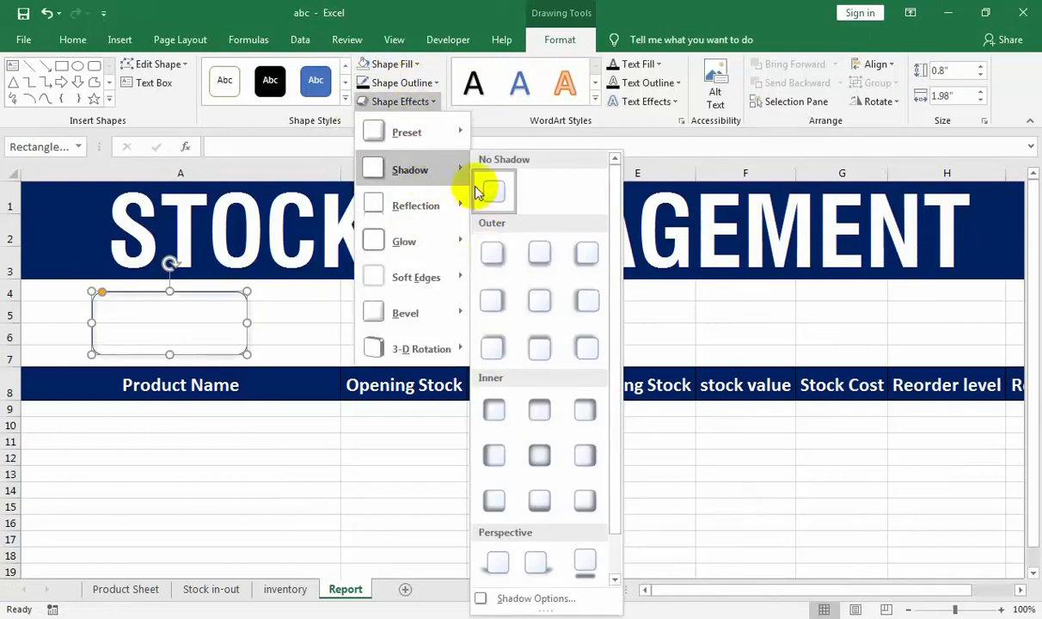
click(496, 409)
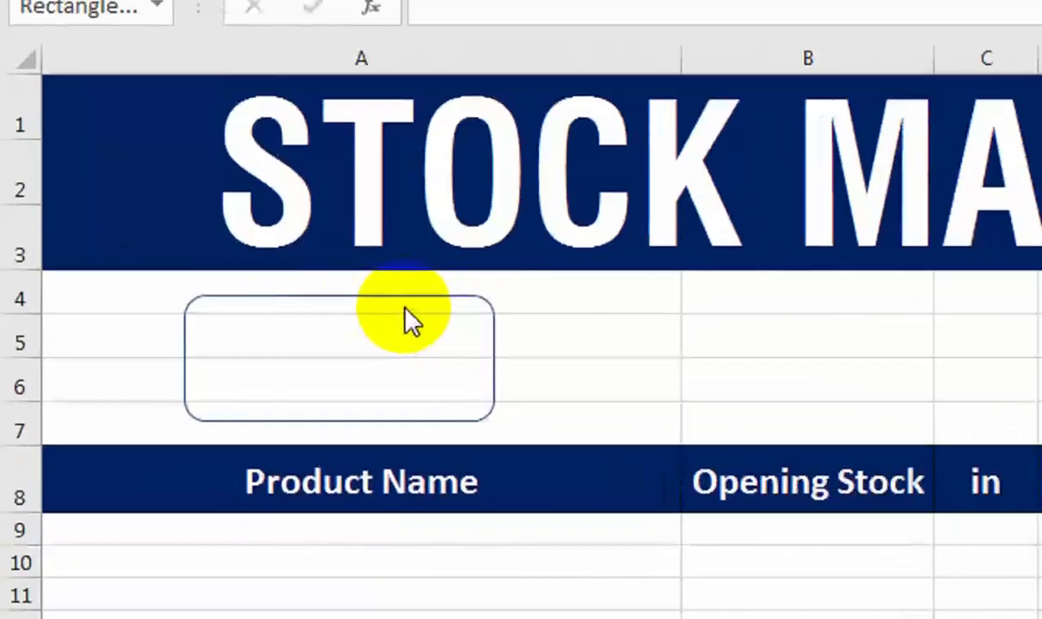
click(205, 293)
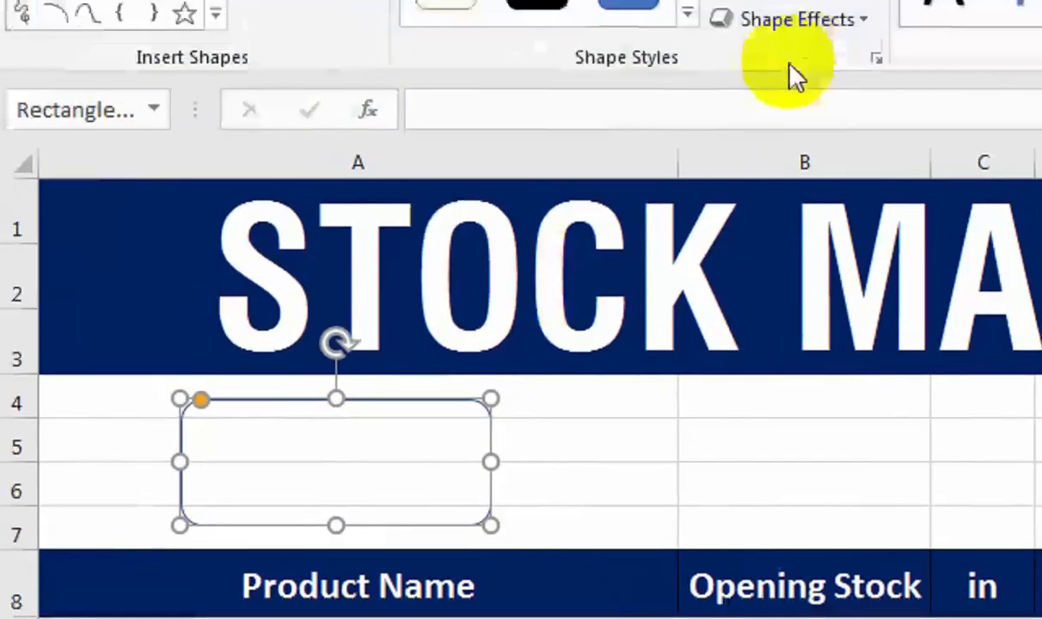
click(798, 19)
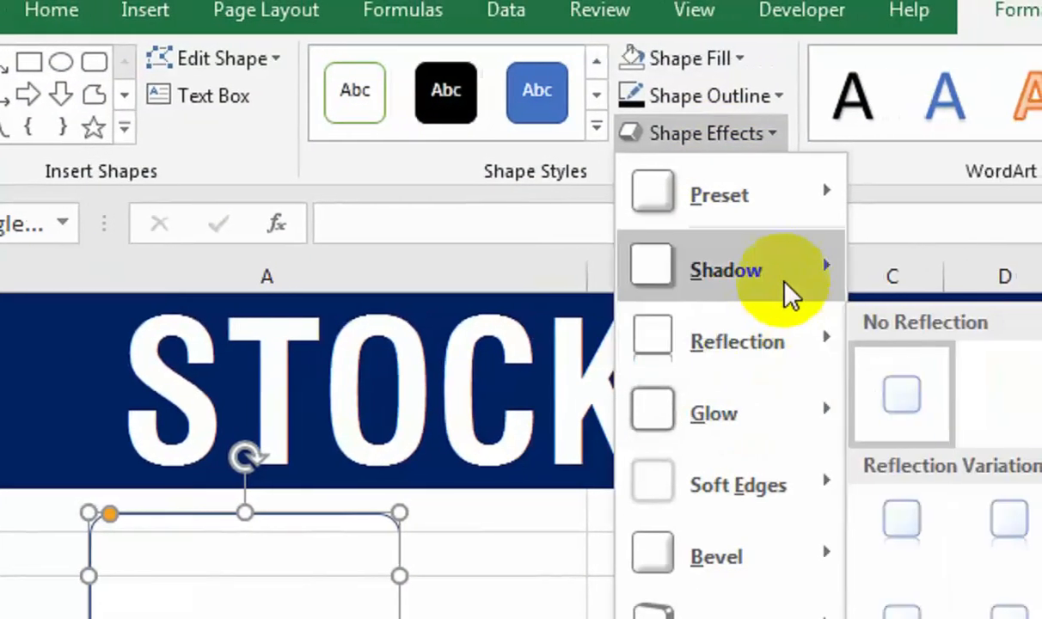
mouse_move(896, 178)
click(968, 606)
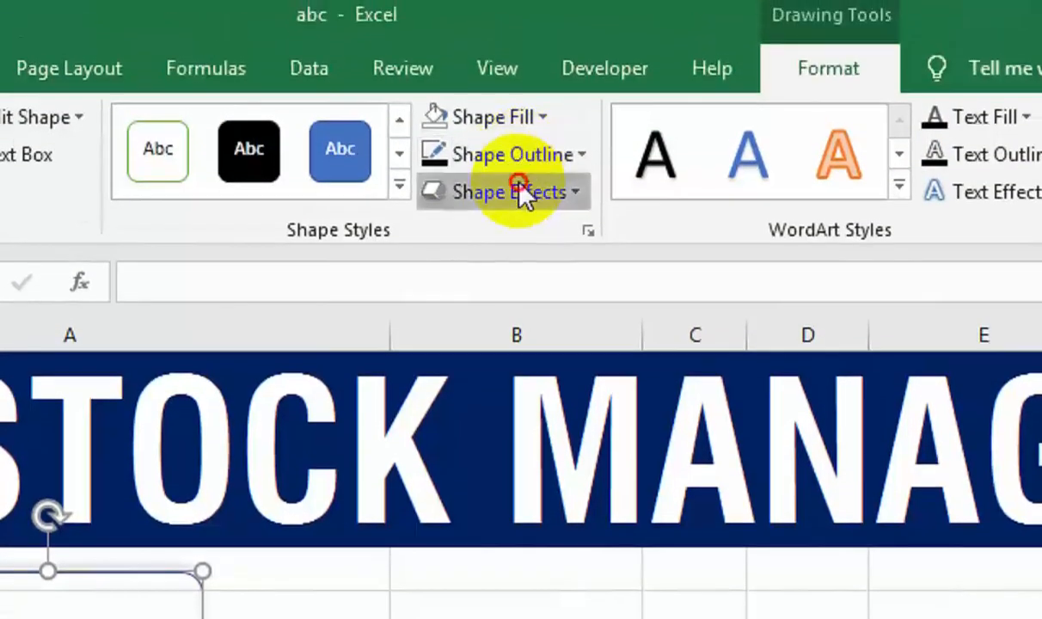
click(523, 184)
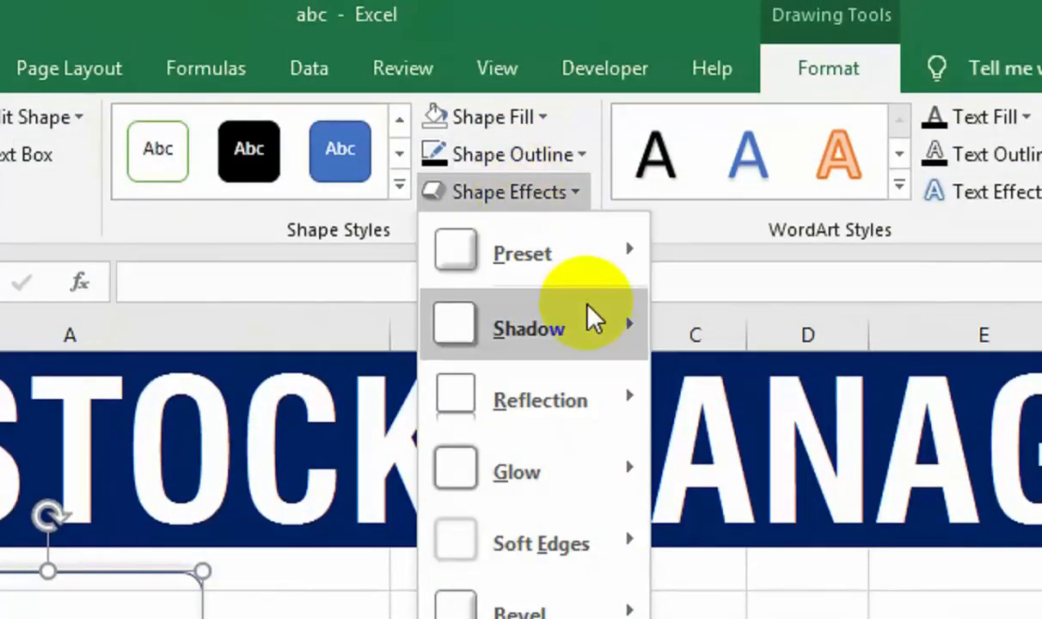
mouse_move(593, 312)
click(772, 507)
Step: Set the rounded rectangle to no fill and outline it in the darkest gray shade of the white theme color
click(474, 20)
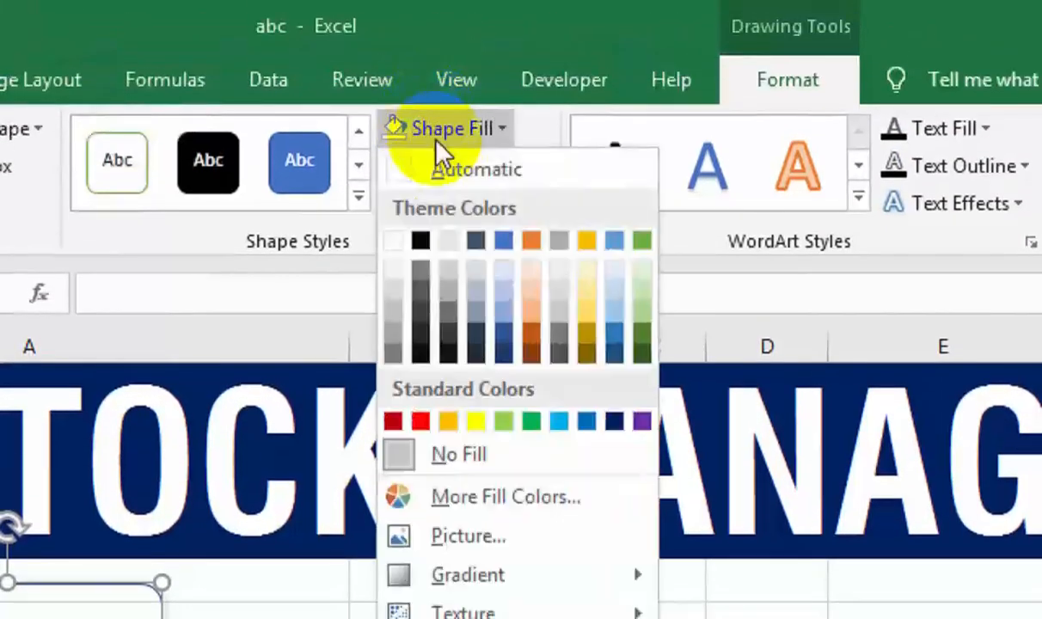
click(491, 456)
click(493, 165)
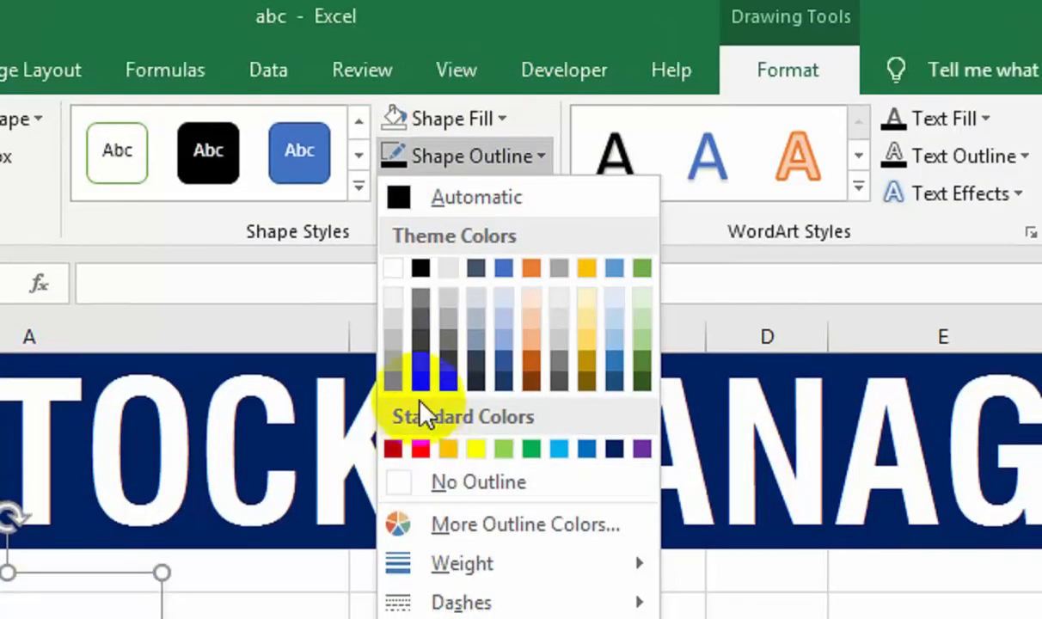
click(392, 381)
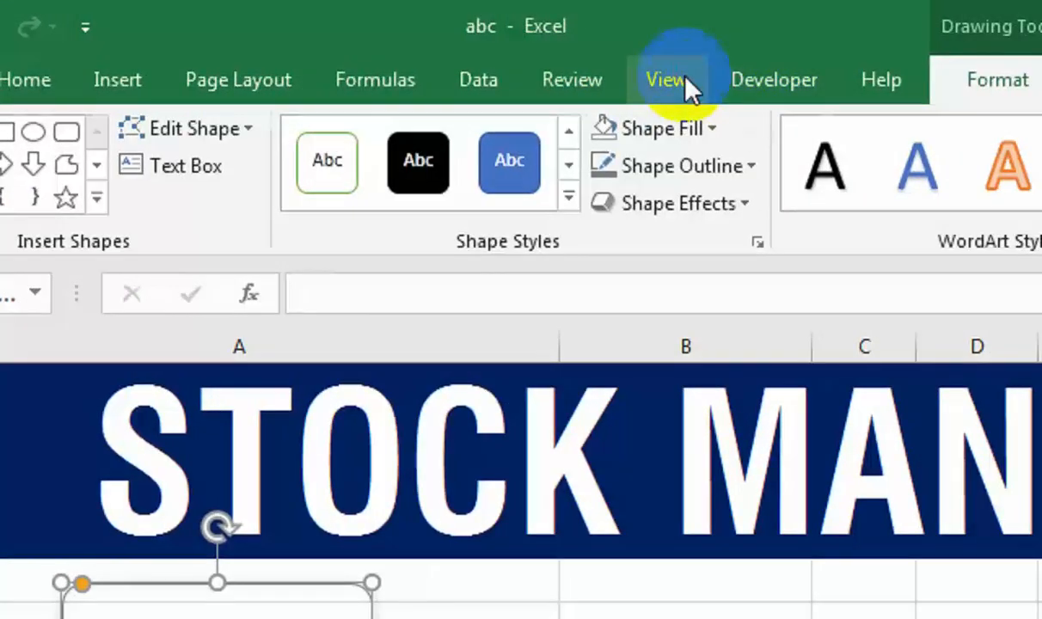
Step: Hide the gridlines on the Report sheet
click(679, 82)
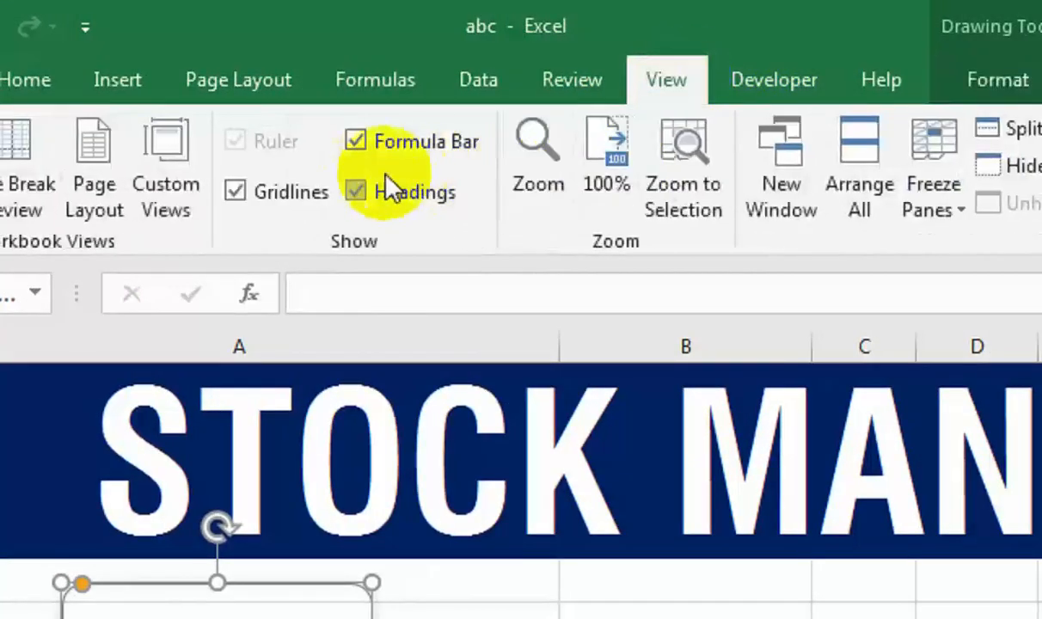
click(333, 194)
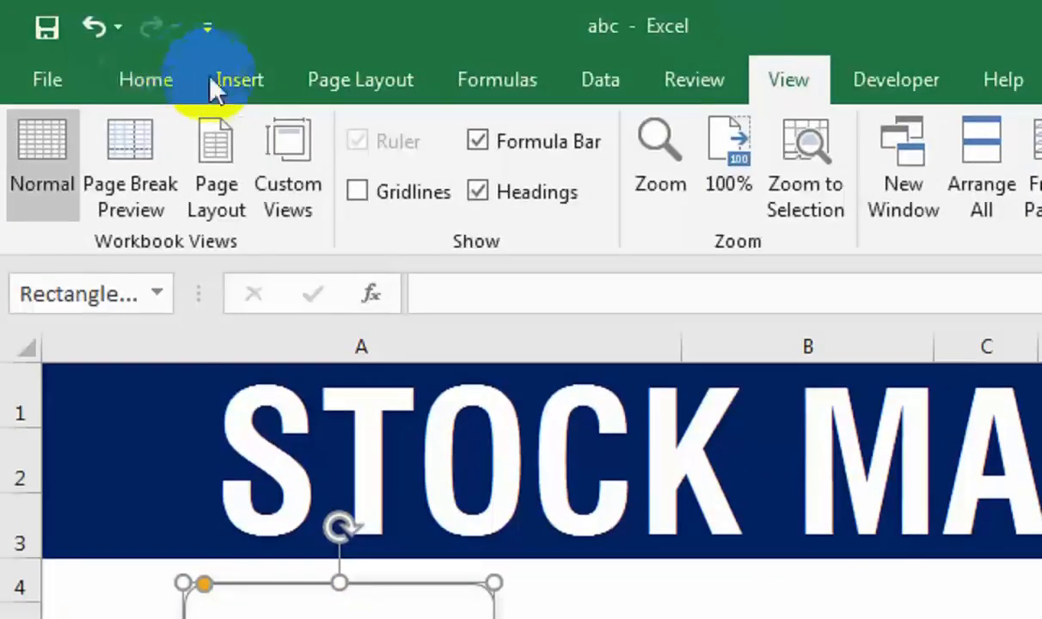
Step: Insert an empty text box beside the rounded rectangle, spanning columns A and B around rows 5 and 6
click(217, 82)
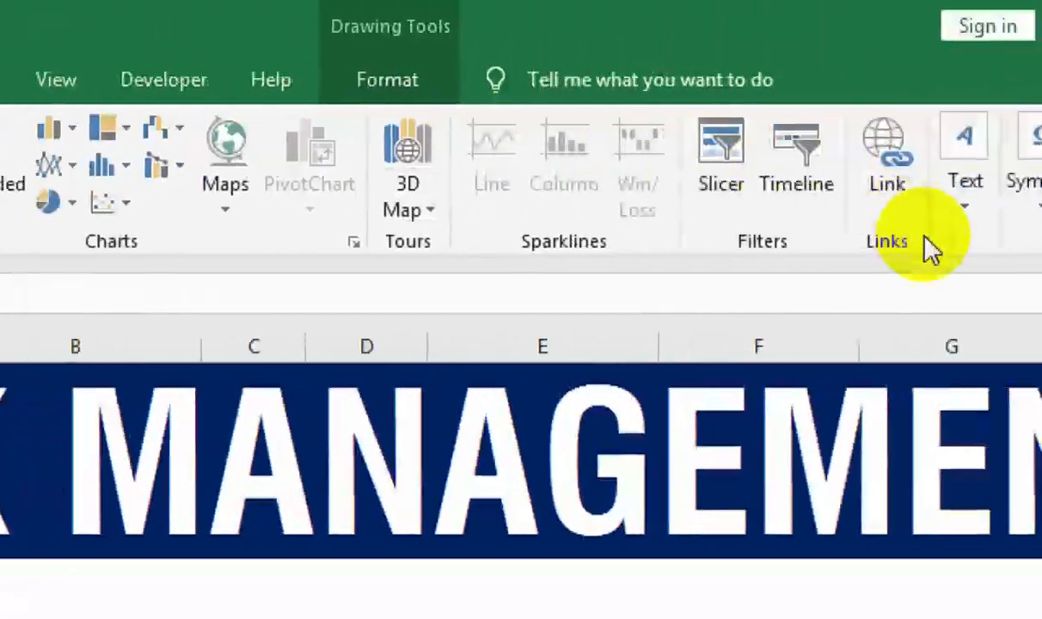
click(798, 211)
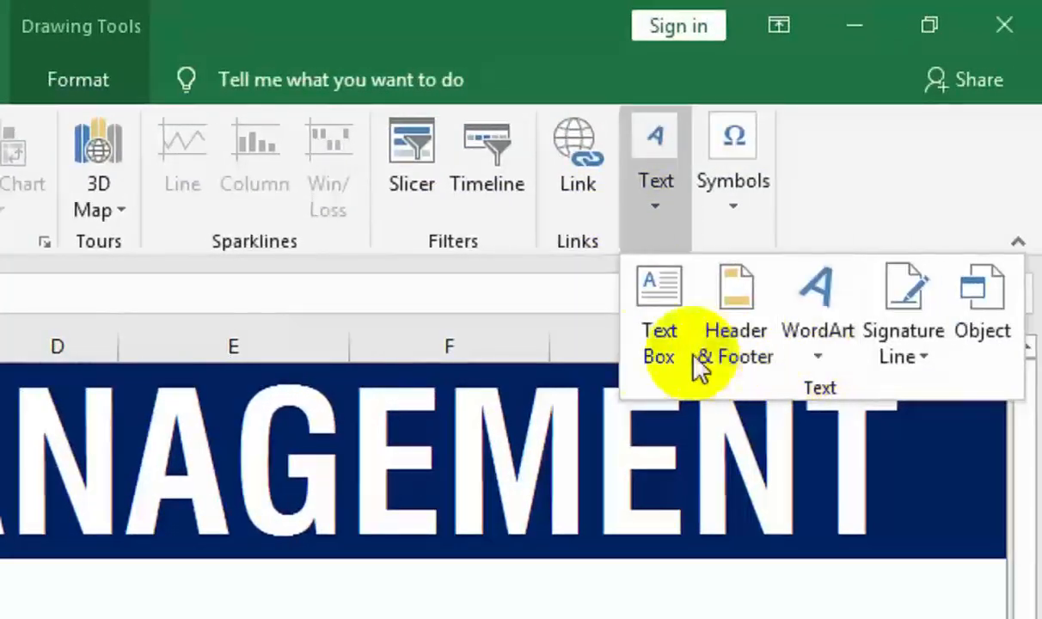
click(860, 365)
drag(257, 302, 397, 336)
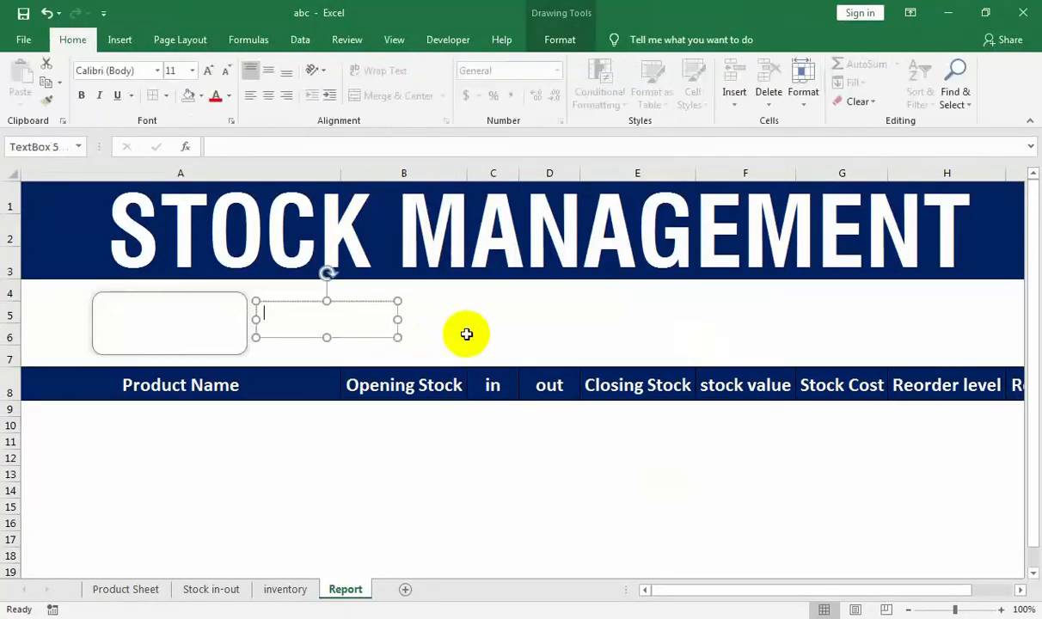
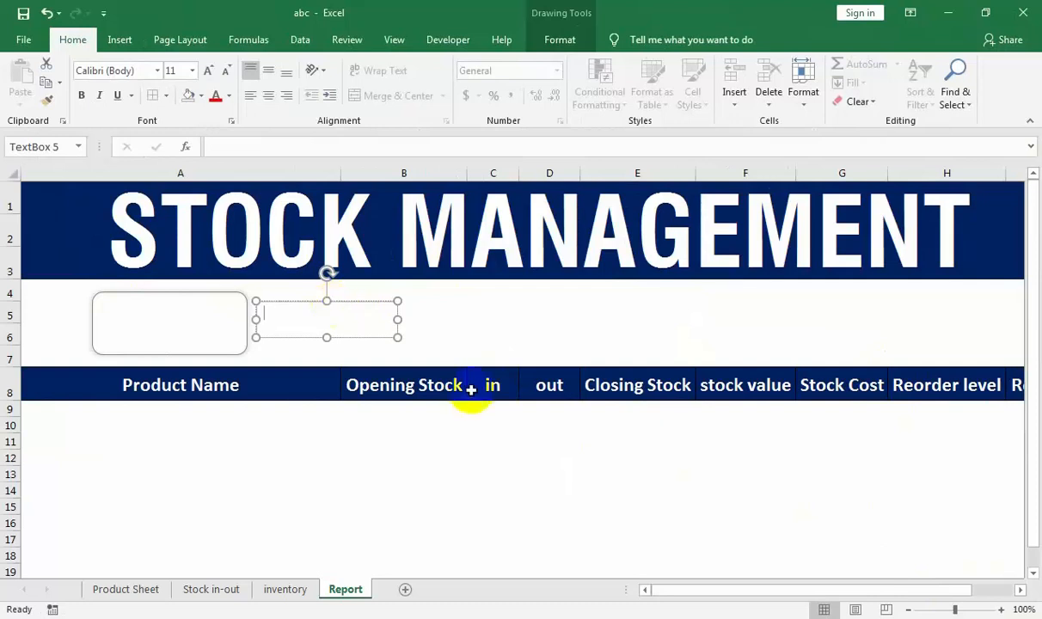
Step: Enter the summary labels Current Stock in K1 and Stock Value in K2, beside the title banner
scroll(1035, 326, right, 1)
key(Escape)
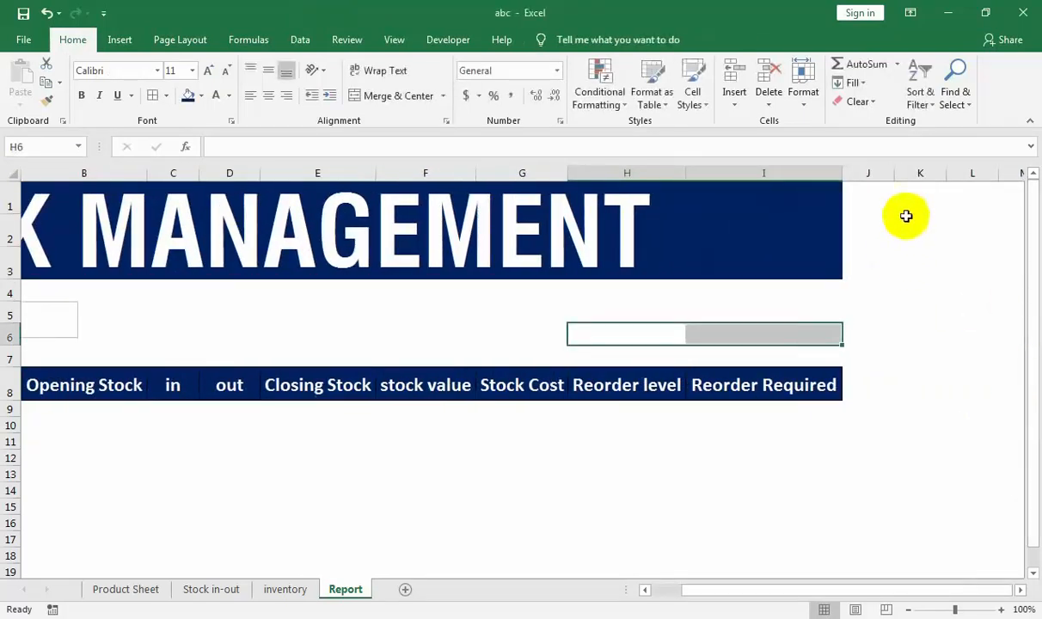
click(900, 195)
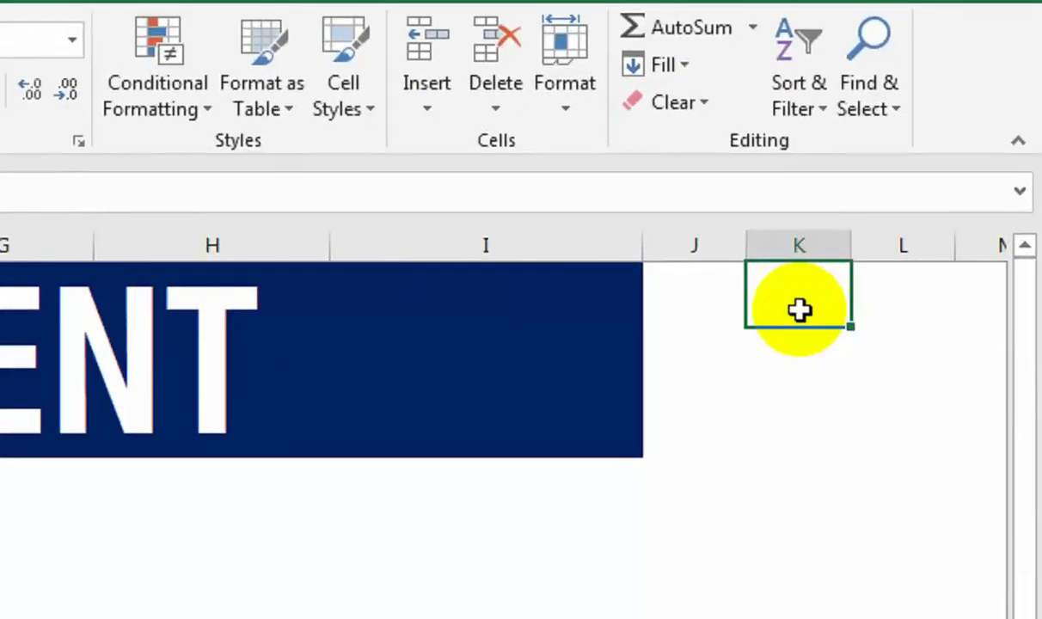
text(d)
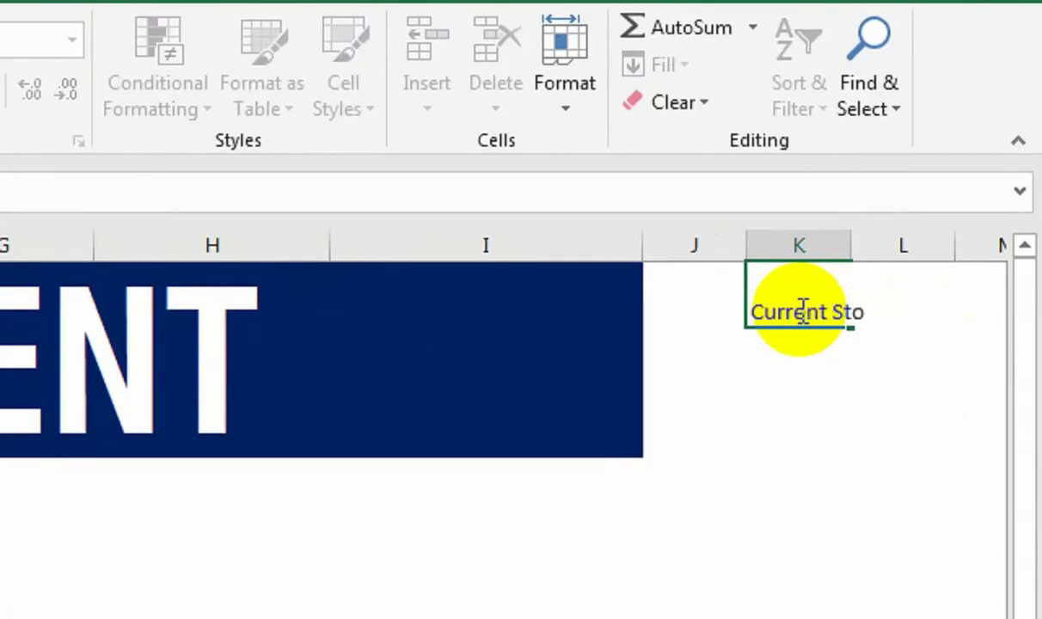
key(Return)
text(Stock)
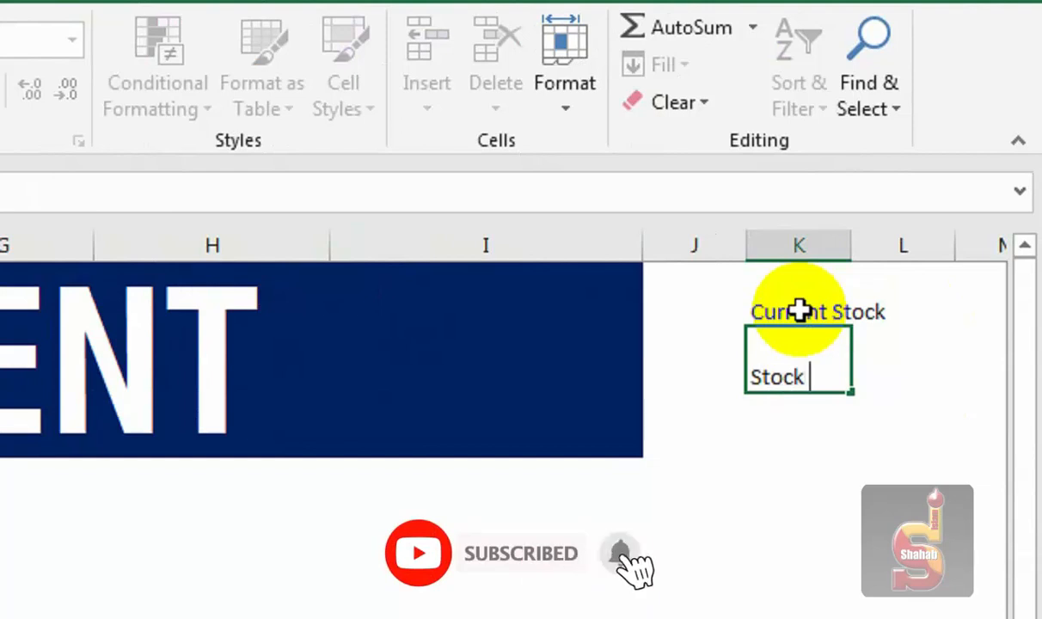
key(Return)
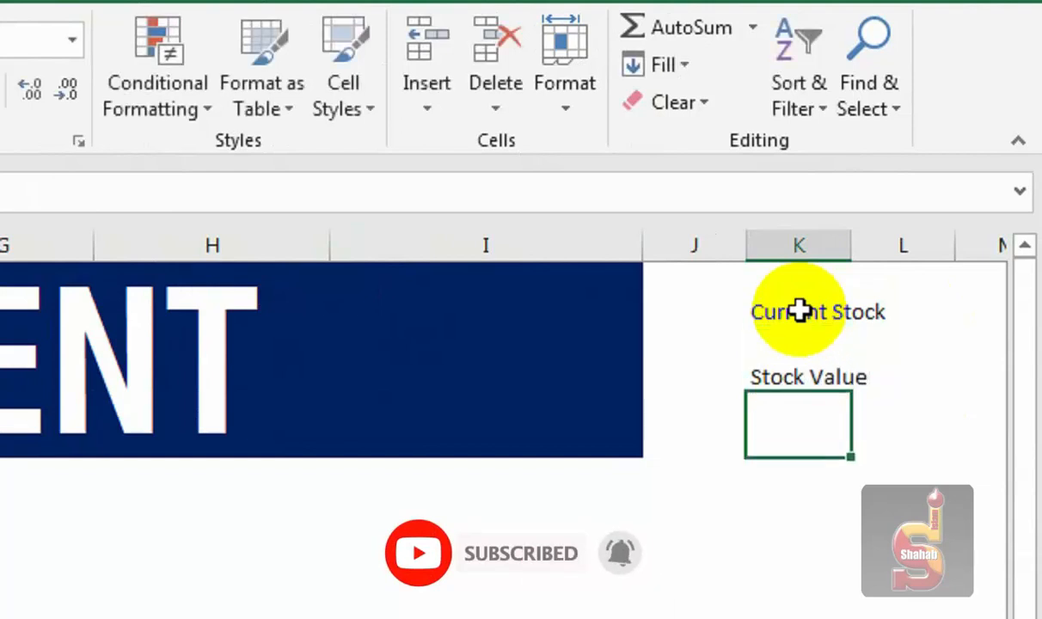
Step: Add the labels Stock Cost, Re-Order and Out Of Stock in cells K3 to K5
text(Stock )
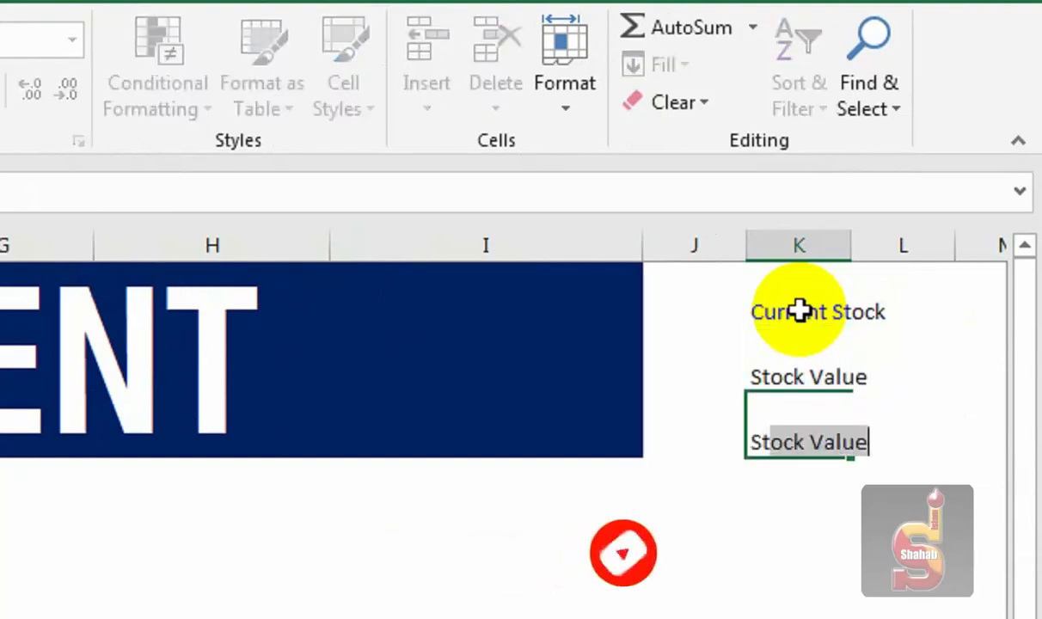
text(Cost)
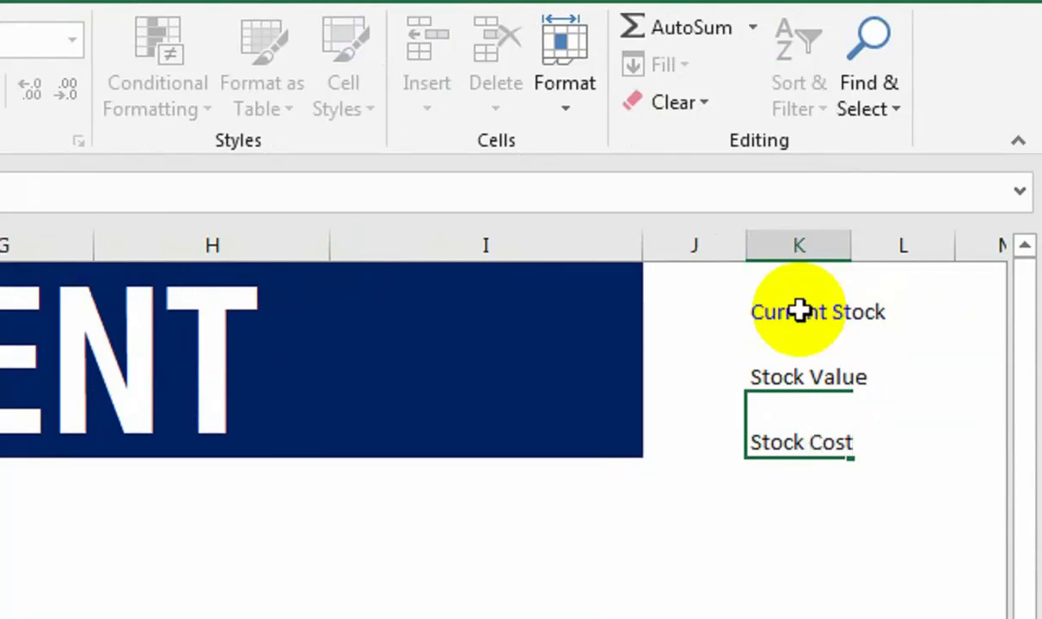
key(Return)
text(Re-Order)
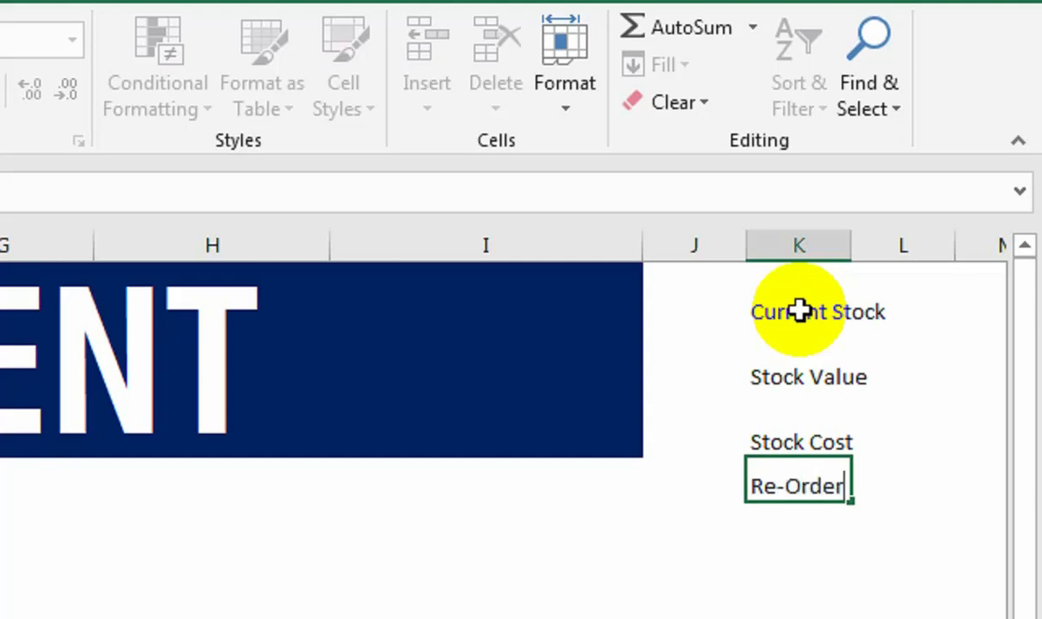
key(Return)
text(Out Of Sto)
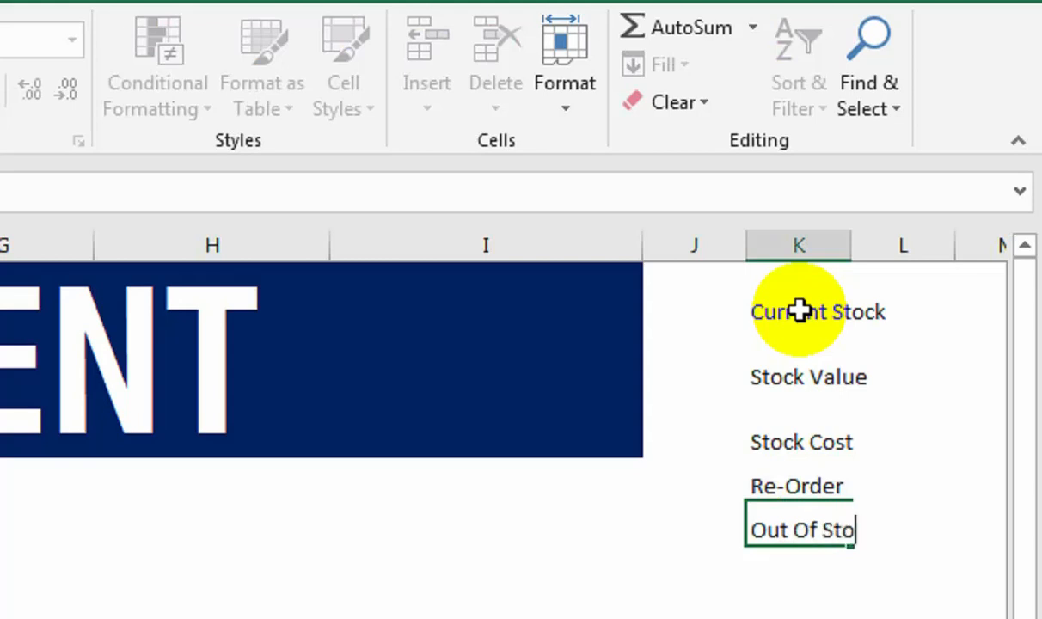
text(ck)
key(Return)
Step: Widen column K to fit the summary labels
key(Up)
key(Up)
key(Up)
key(Up)
key(Up)
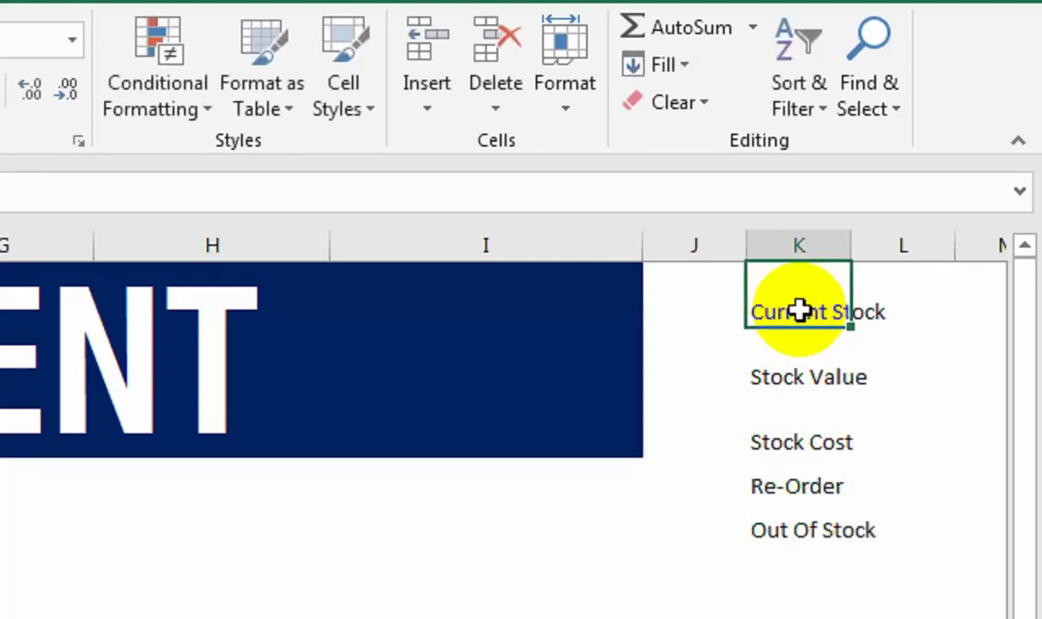
key(Right)
drag(850, 232, 893, 230)
Step: Calculate Current Stock in L1 by summing the inventory sheet's entire Closing Stock column, inventory!E:E
text(=SUM()
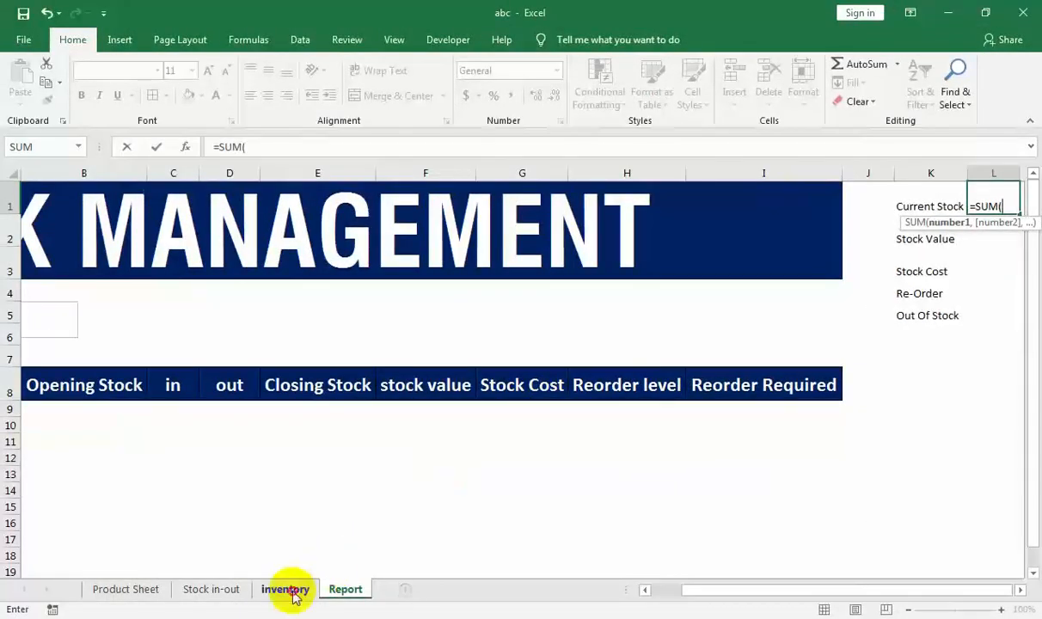
click(283, 588)
click(340, 185)
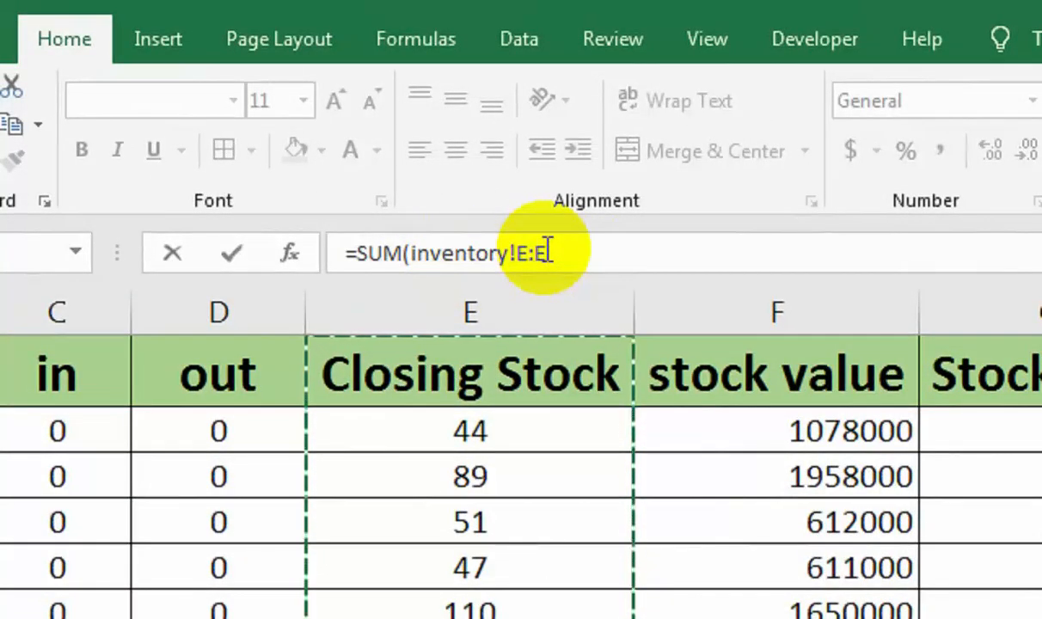
key(Return)
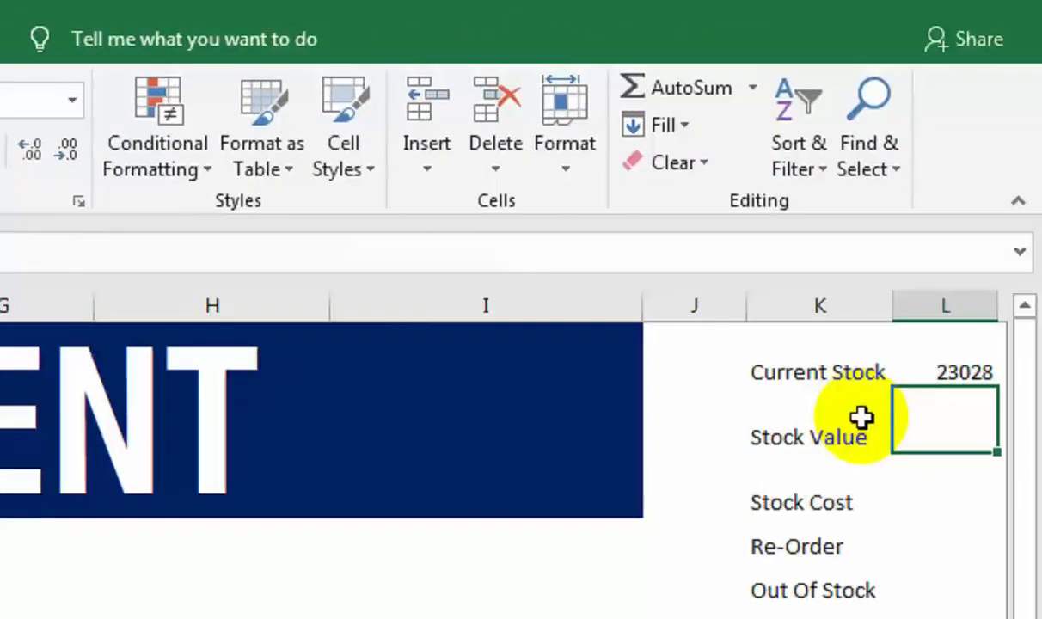
Step: Calculate Stock Value in L2 by summing the inventory sheet's entire stock value column, inventory!F:F
text(=sum)
key(Tab)
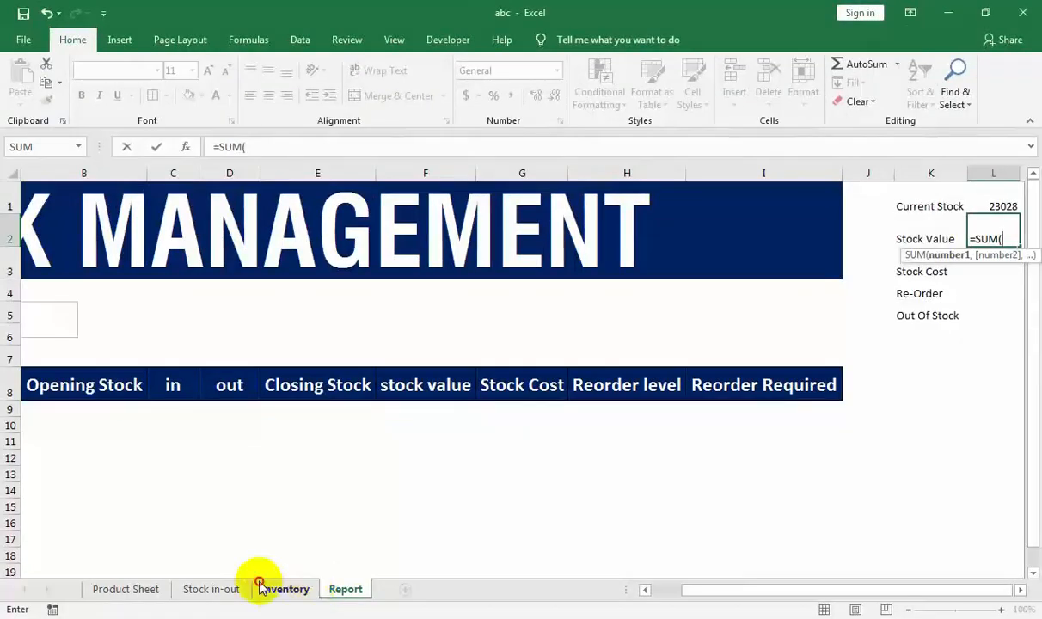
click(262, 586)
click(402, 171)
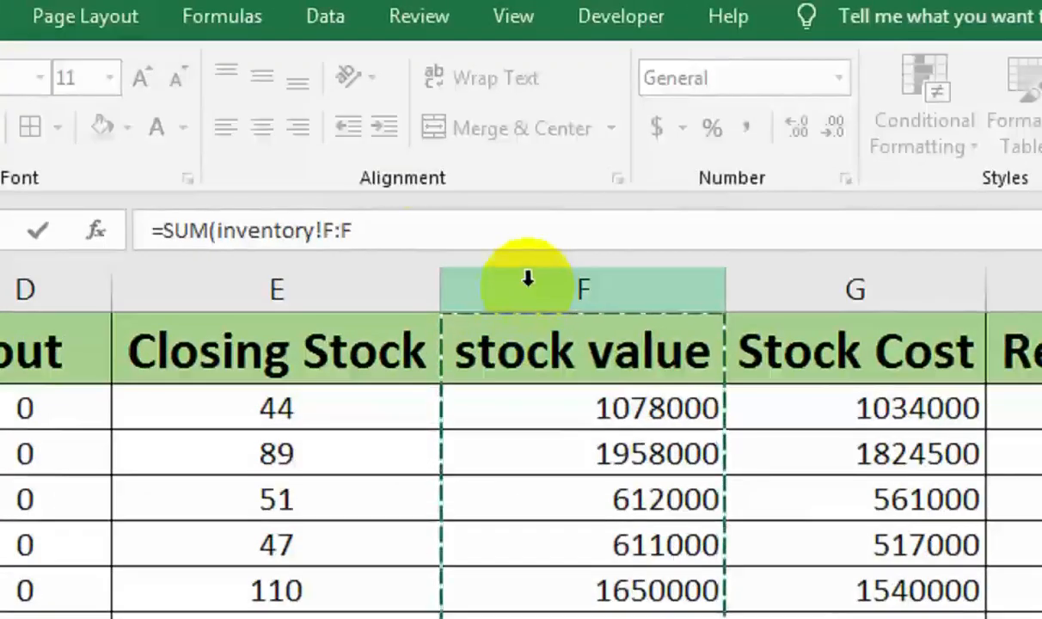
click(350, 225)
text())
key(Return)
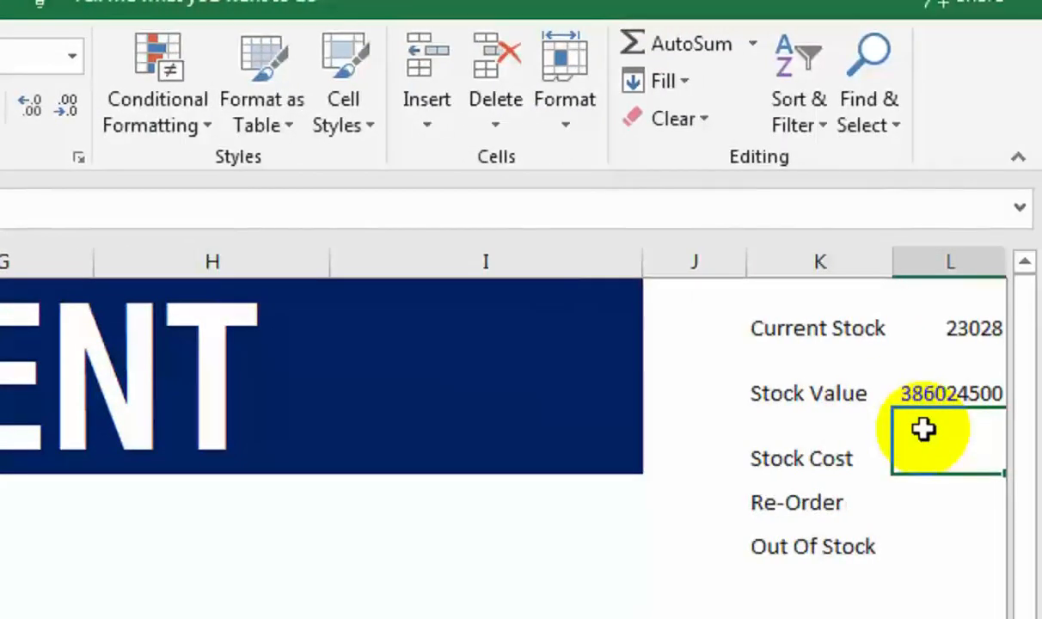
Step: Calculate Stock Cost in L3 by summing the inventory sheet's entire Stock Cost column, inventory!G:G
text(=sum)
key(Tab)
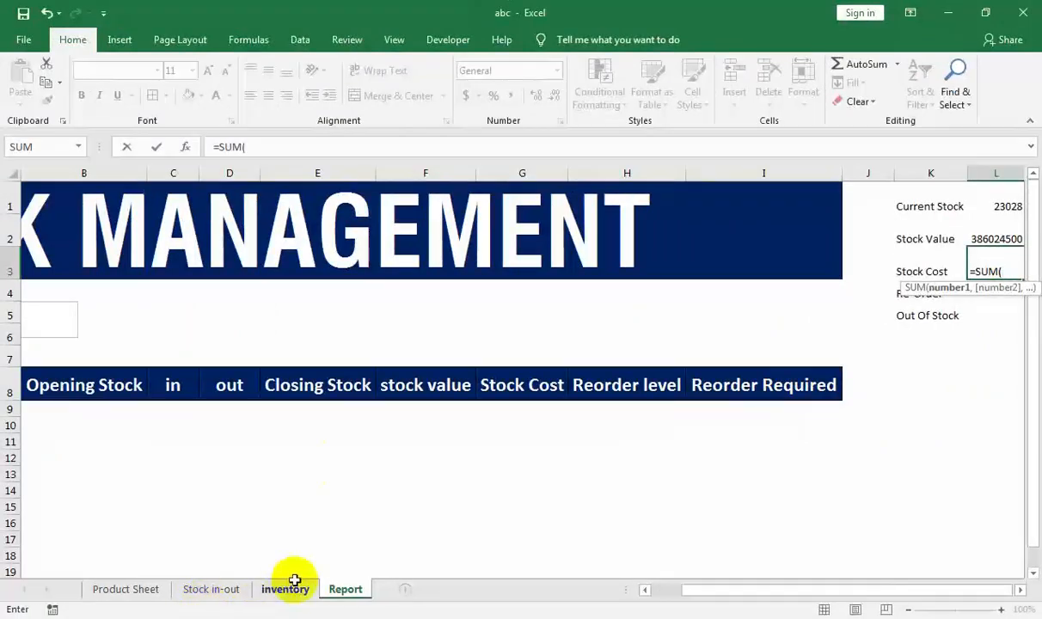
click(286, 588)
click(565, 177)
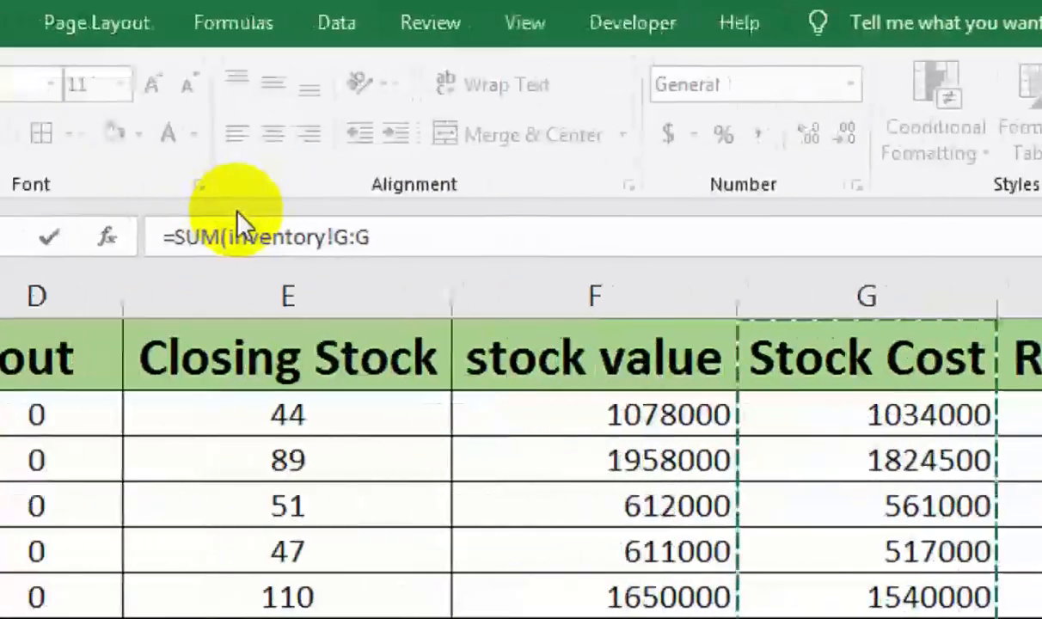
text())
key(Return)
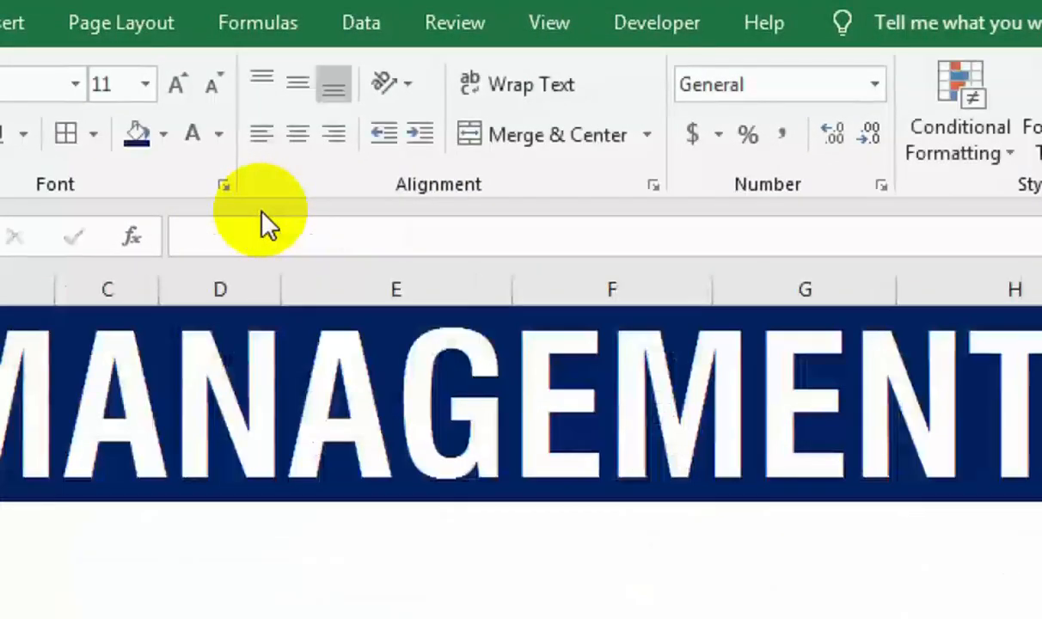
Step: Calculate Re-Order in L4 with COUNTIF, counting "yes" entries in the inventory sheet's Reorder Required column, inventory!I:I
text(=countif)
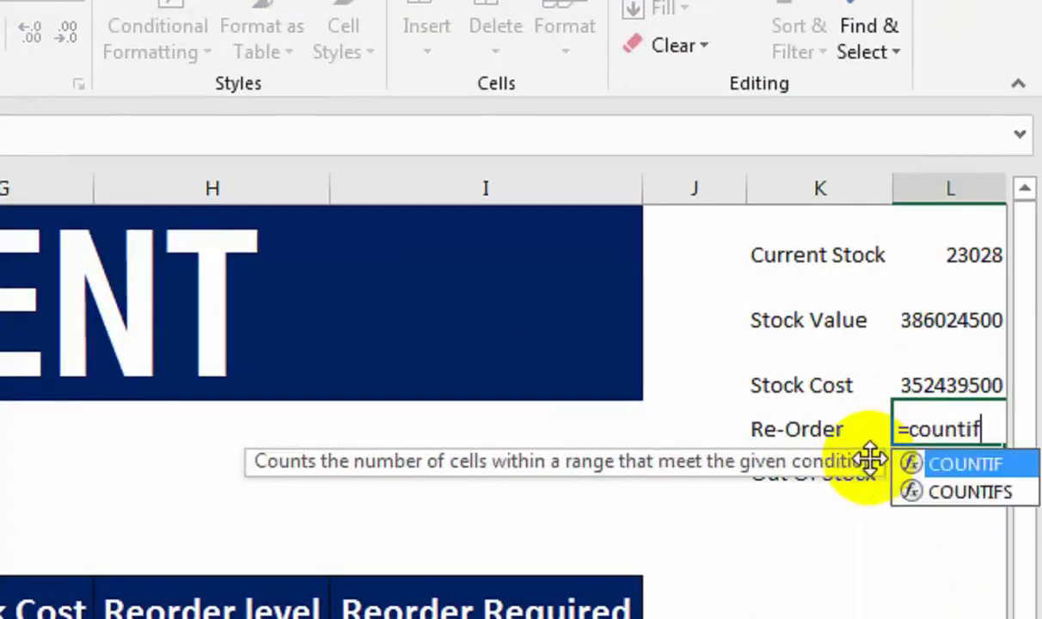
key(Tab)
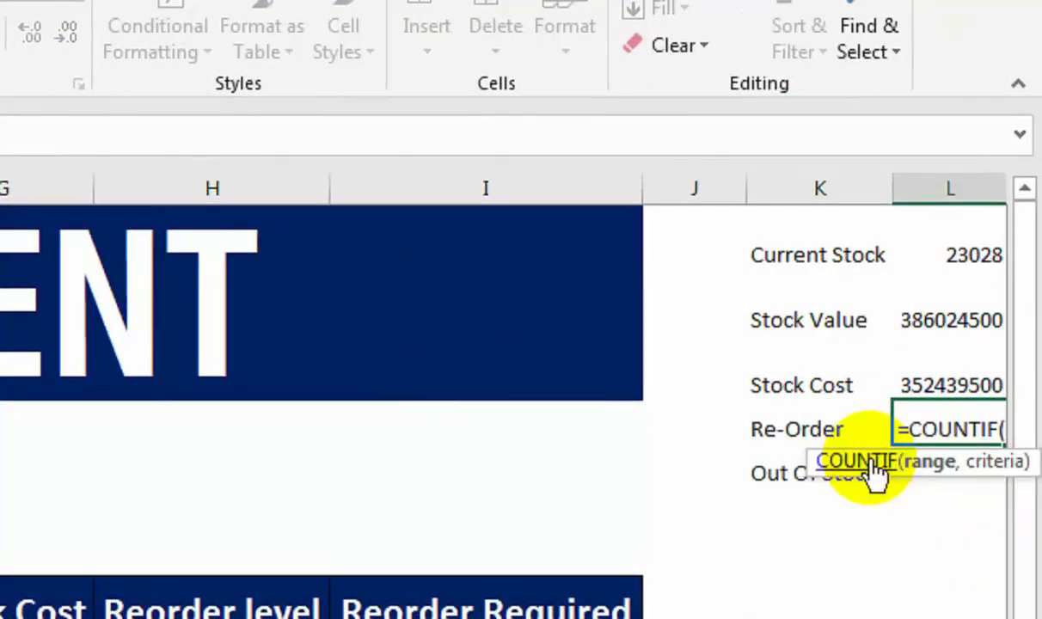
click(279, 588)
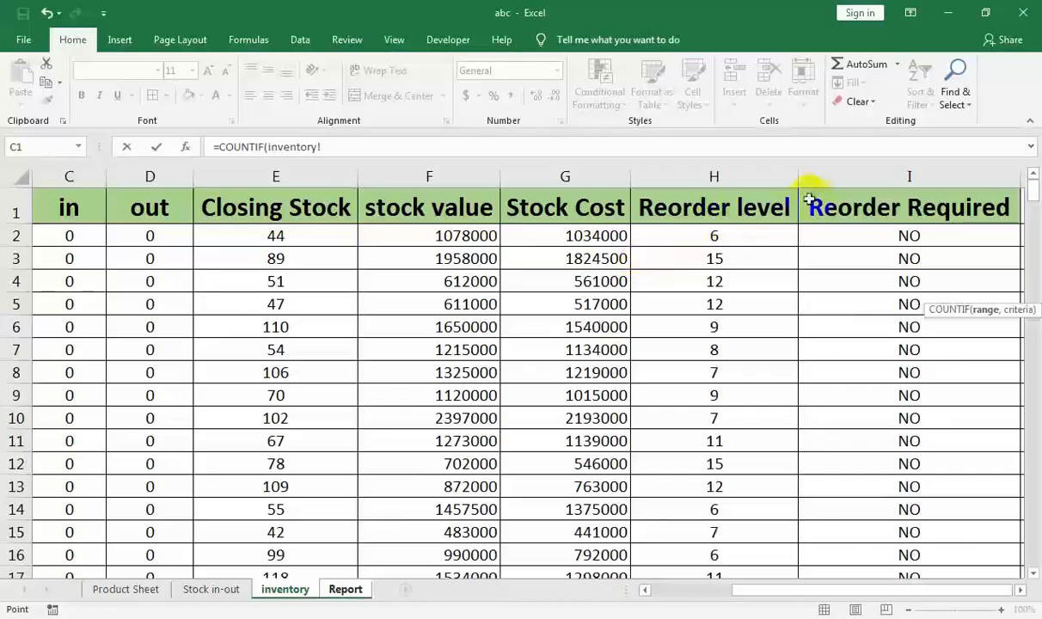
click(849, 175)
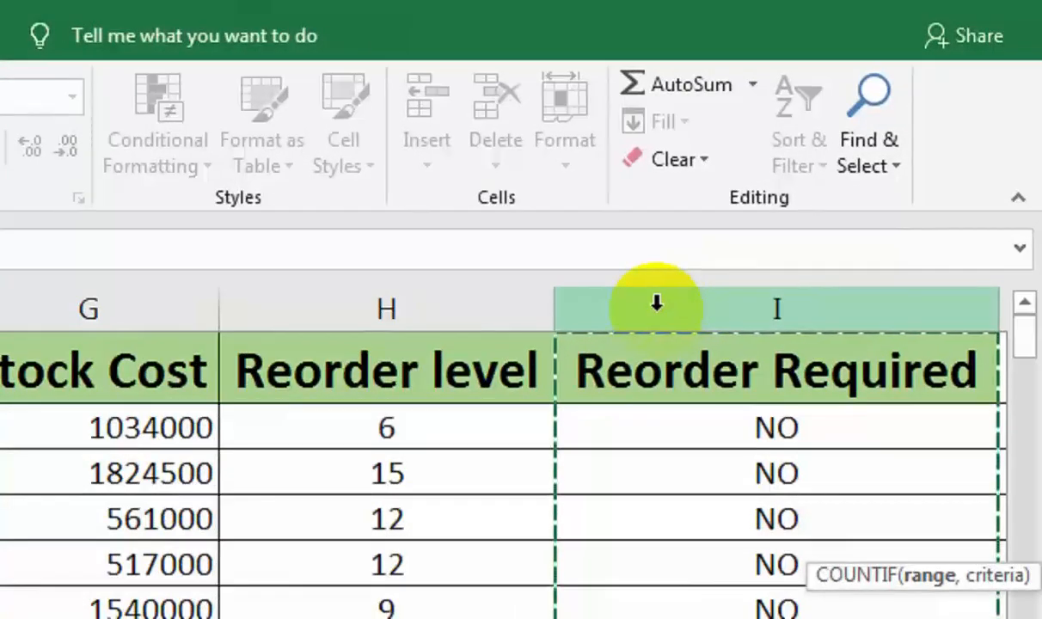
text(,"yes")
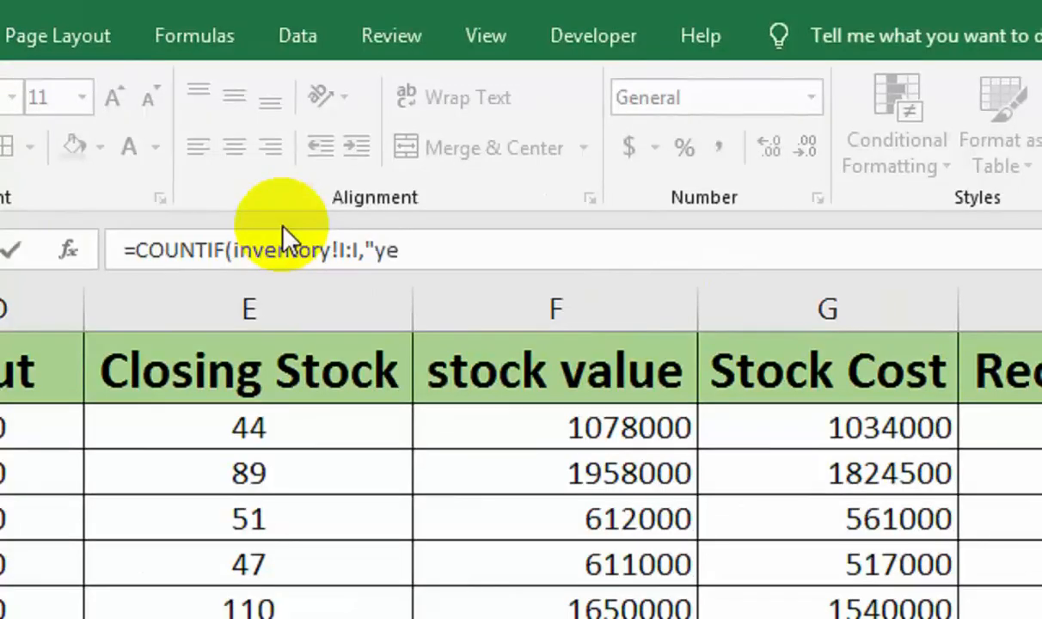
text())
key(Return)
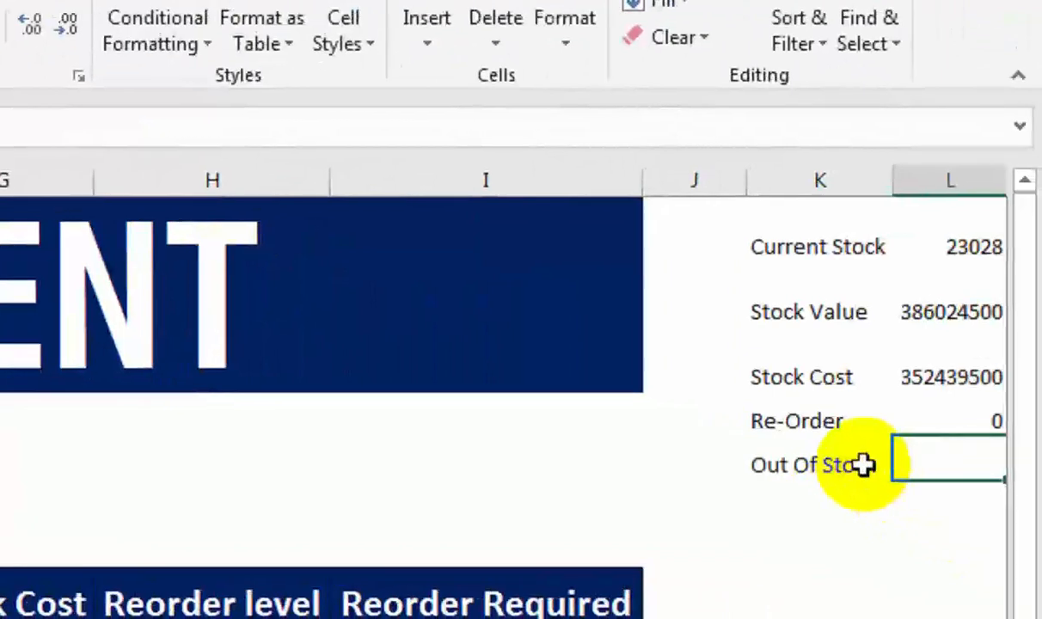
Step: Start entering a formula for Out Of Stock in cell L5
text(=s)
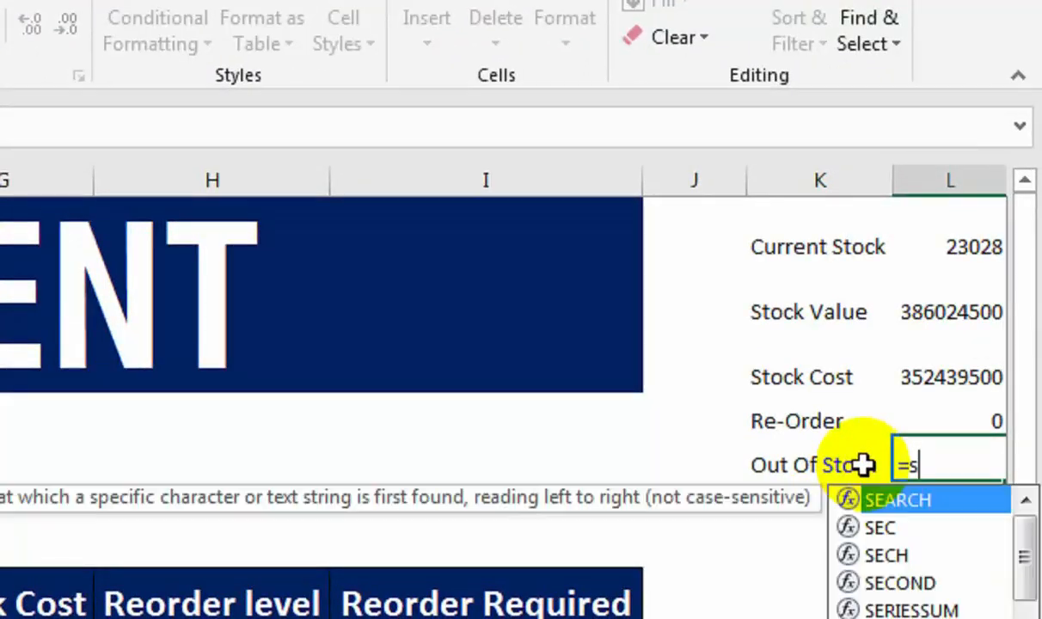
key(BackSpace)
text(con)
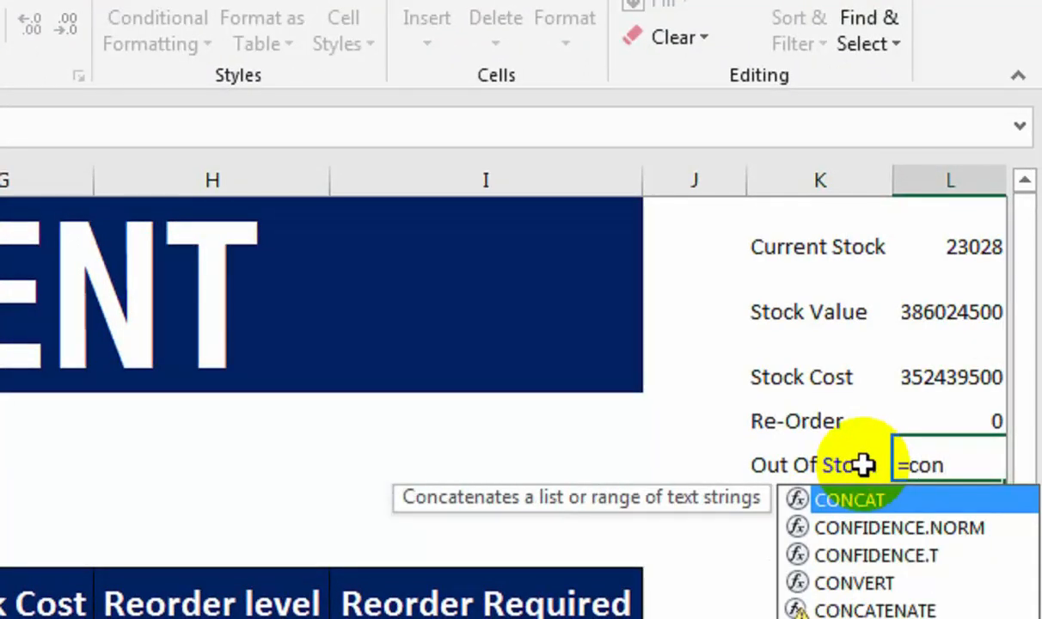
key(BackSpace)
key(BackSpace)
key(BackSpace)
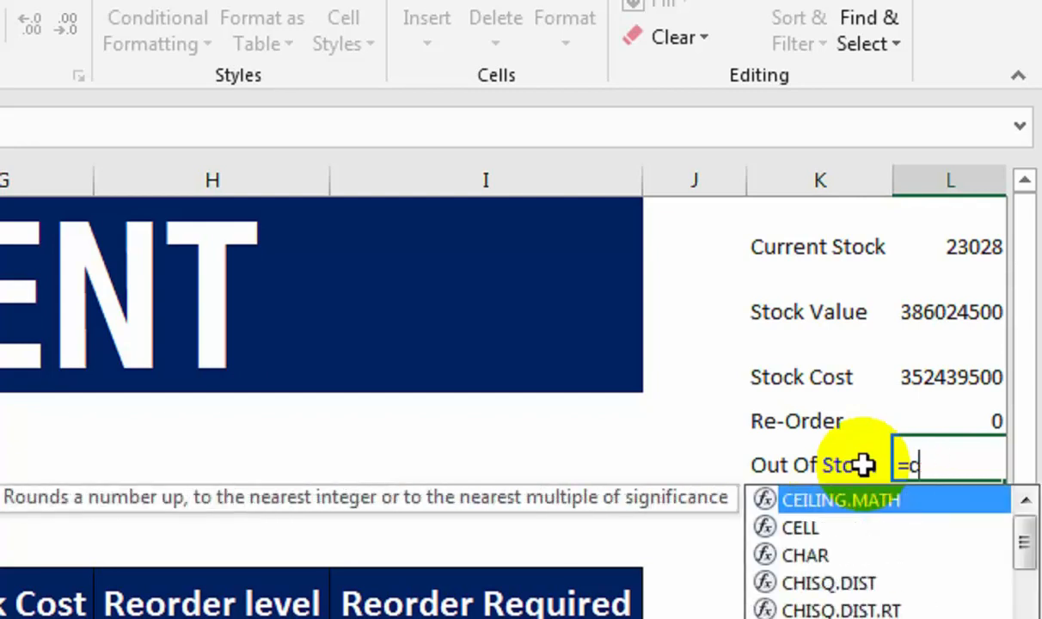
Step: Fill the Out Of Stock cell L5 with =COUNTIF(inventory!E:E,0) to count zero values in the inventory sheet's Closing Stock column
text(countif)
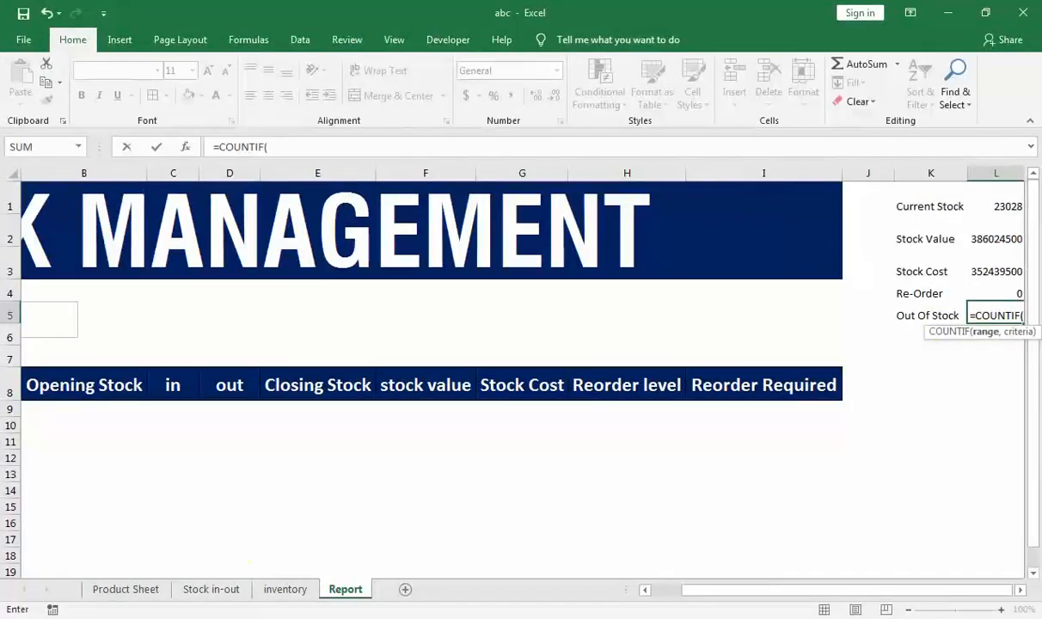
click(269, 592)
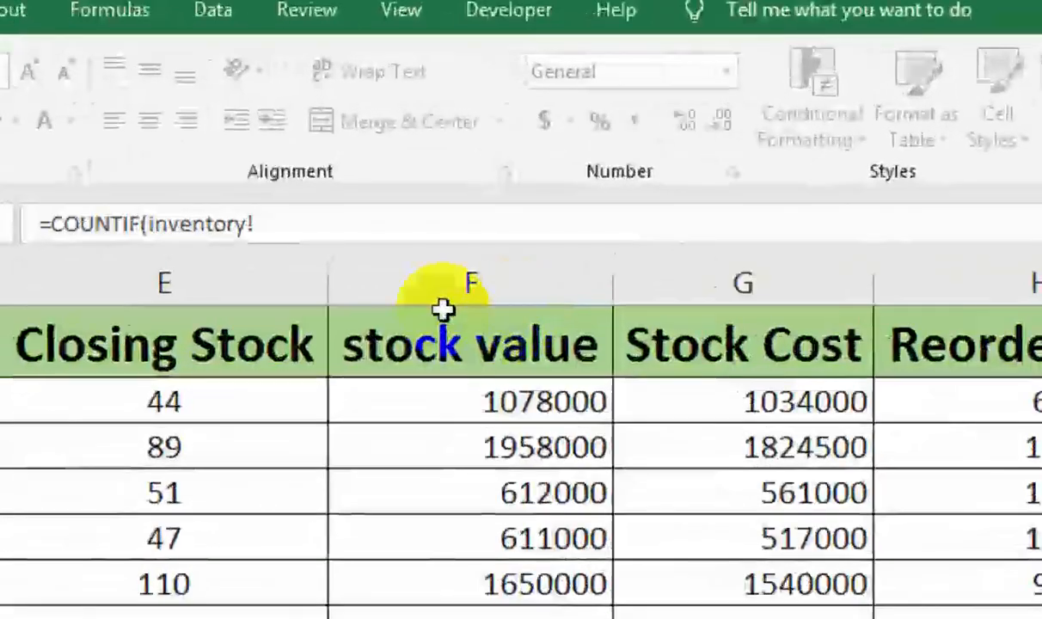
click(340, 176)
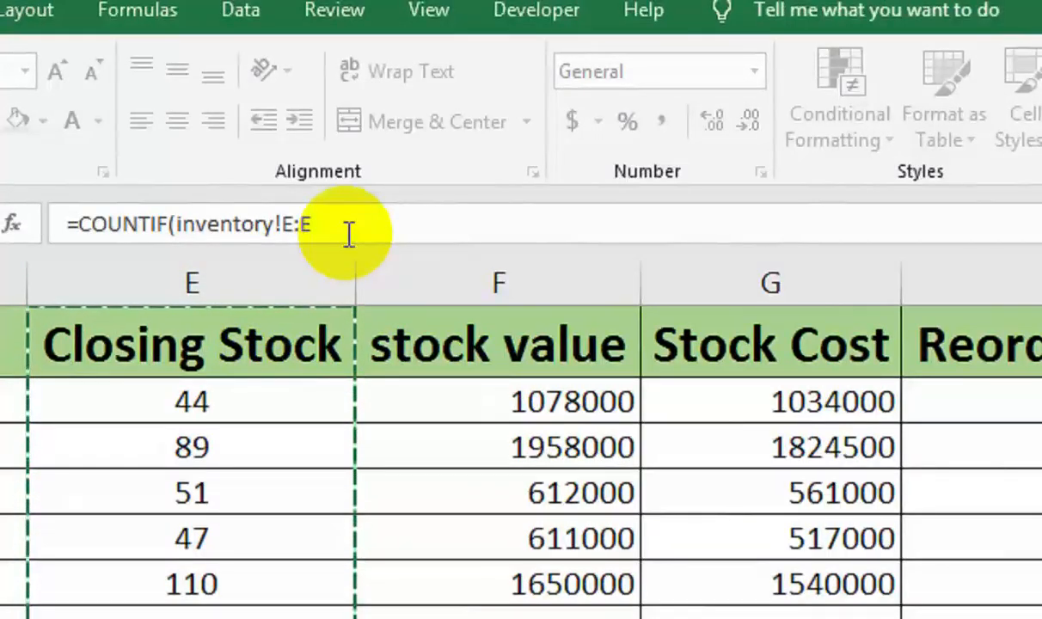
text(,0)
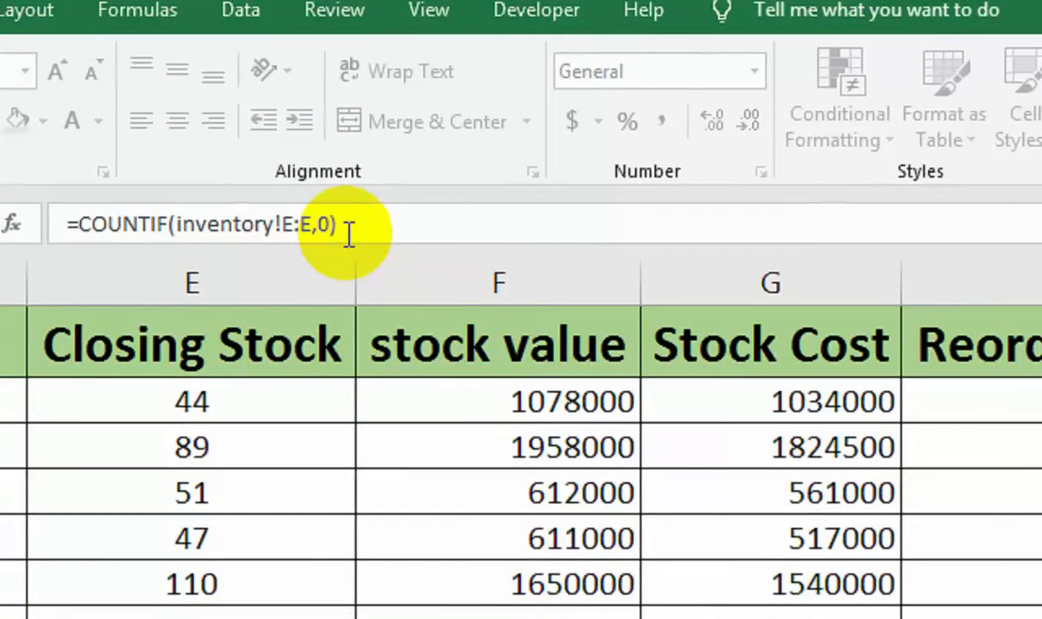
key(Return)
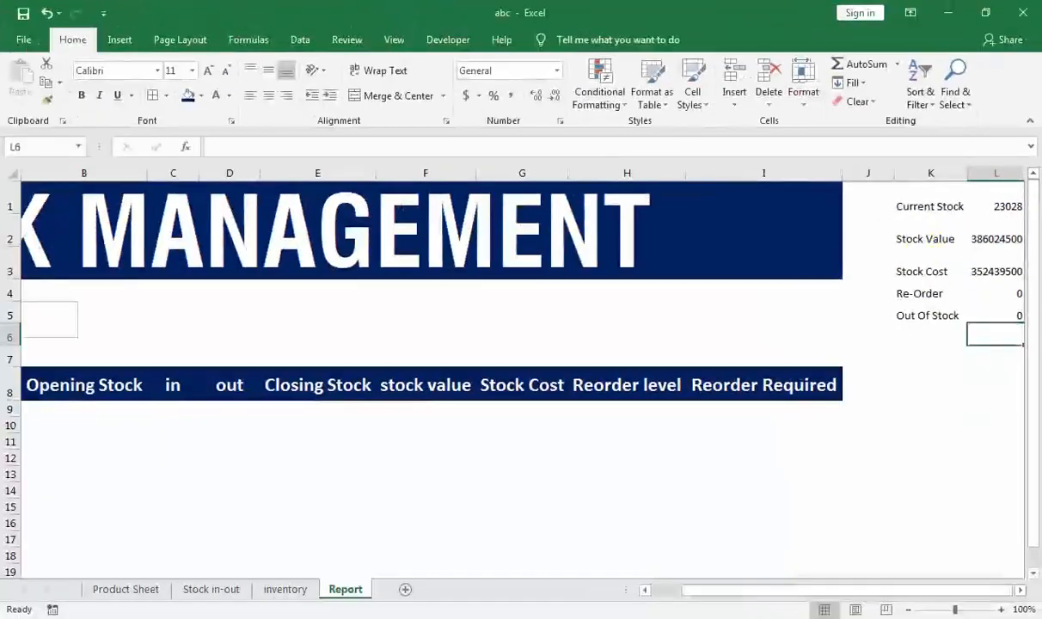
Step: Link the empty text box beside the rounded rectangle to the Current Stock value with the formula =$L$1
drag(709, 594, 676, 589)
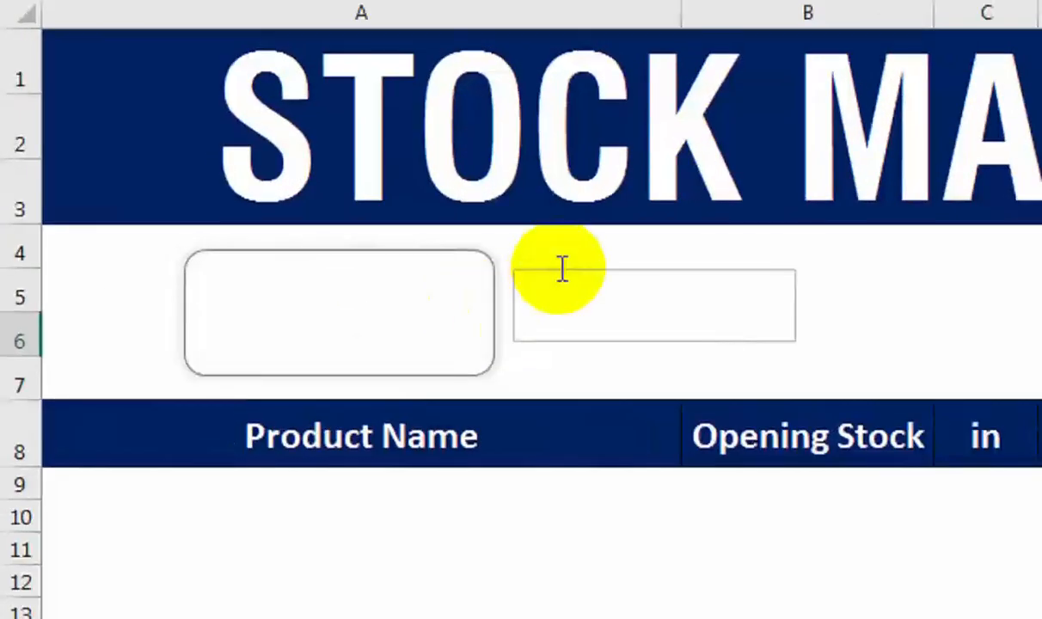
click(498, 276)
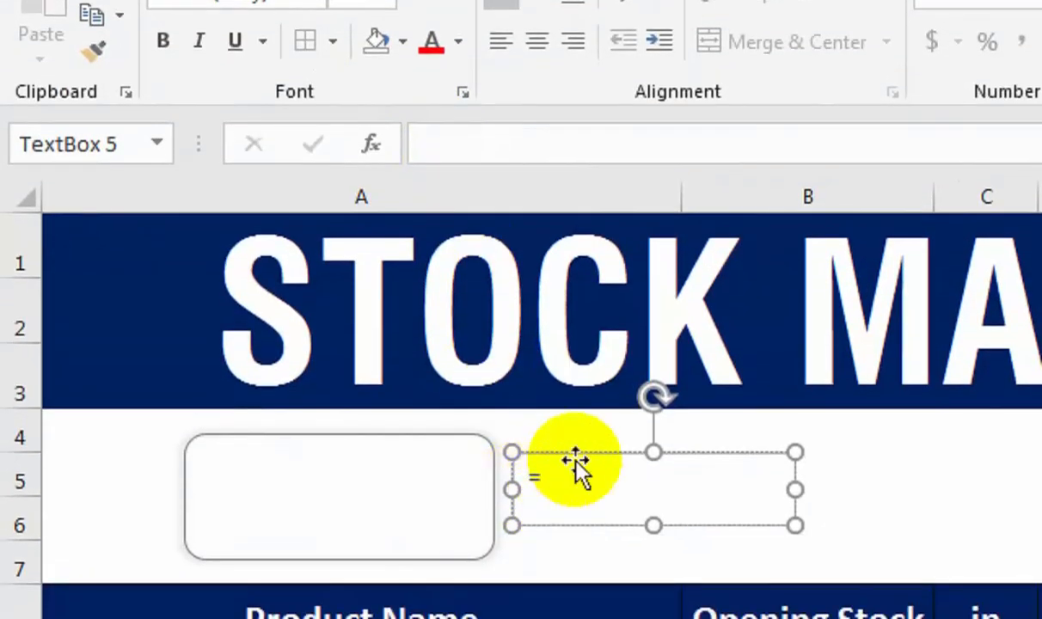
click(604, 481)
click(604, 485)
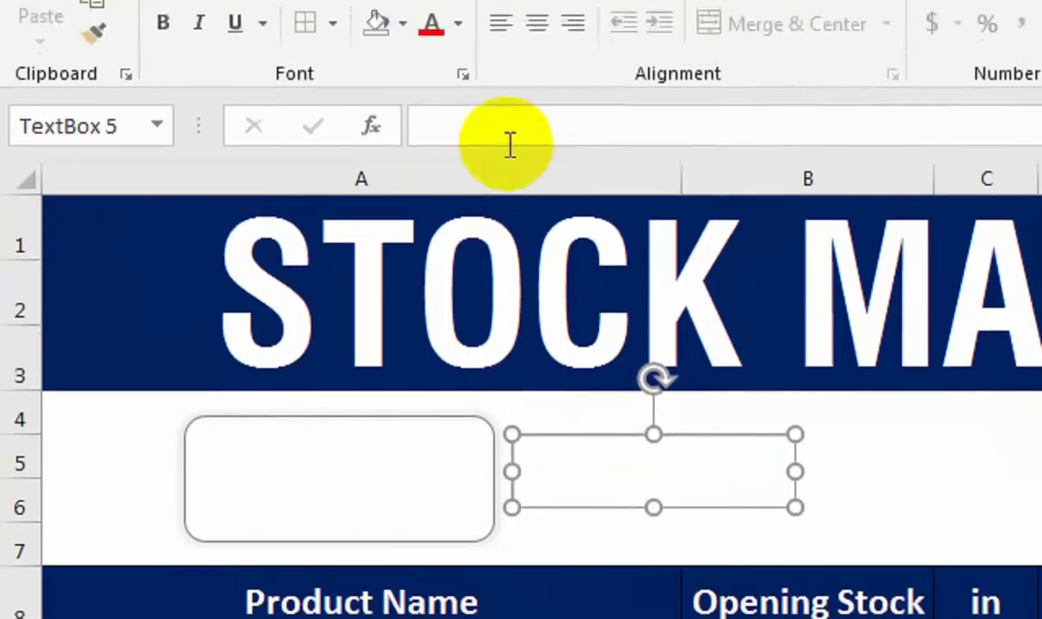
click(507, 95)
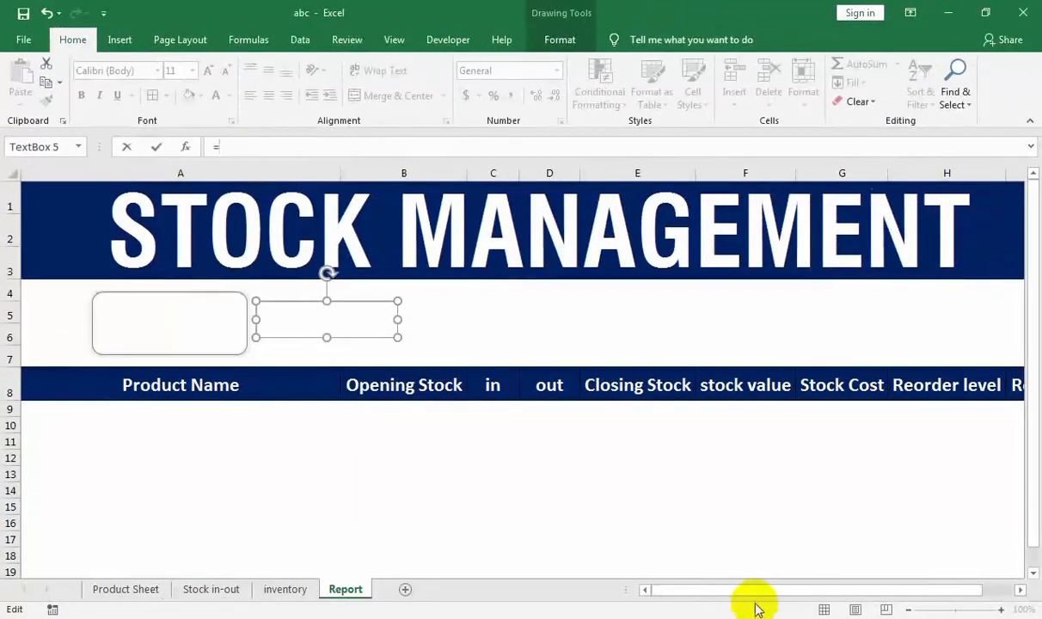
drag(763, 591, 856, 567)
click(995, 206)
key(ctrl+c)
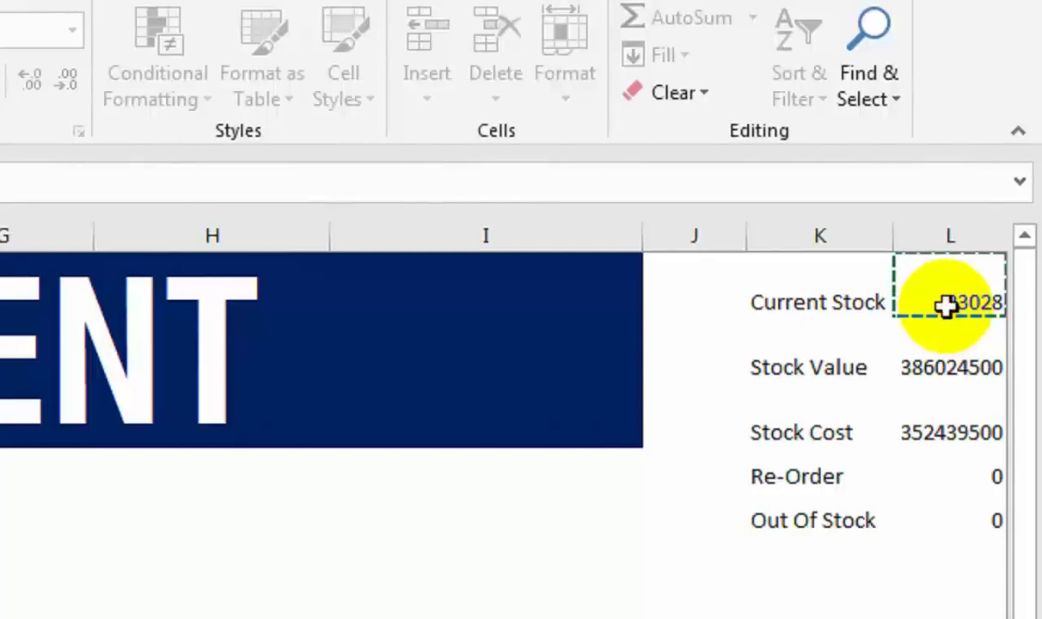
key(Return)
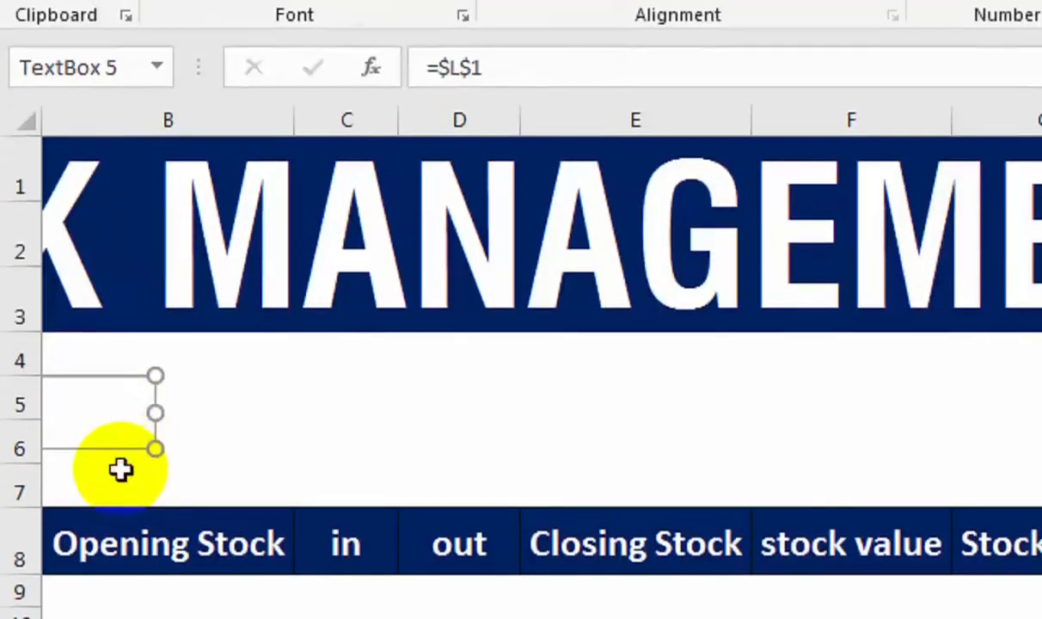
drag(121, 498, 3, 486)
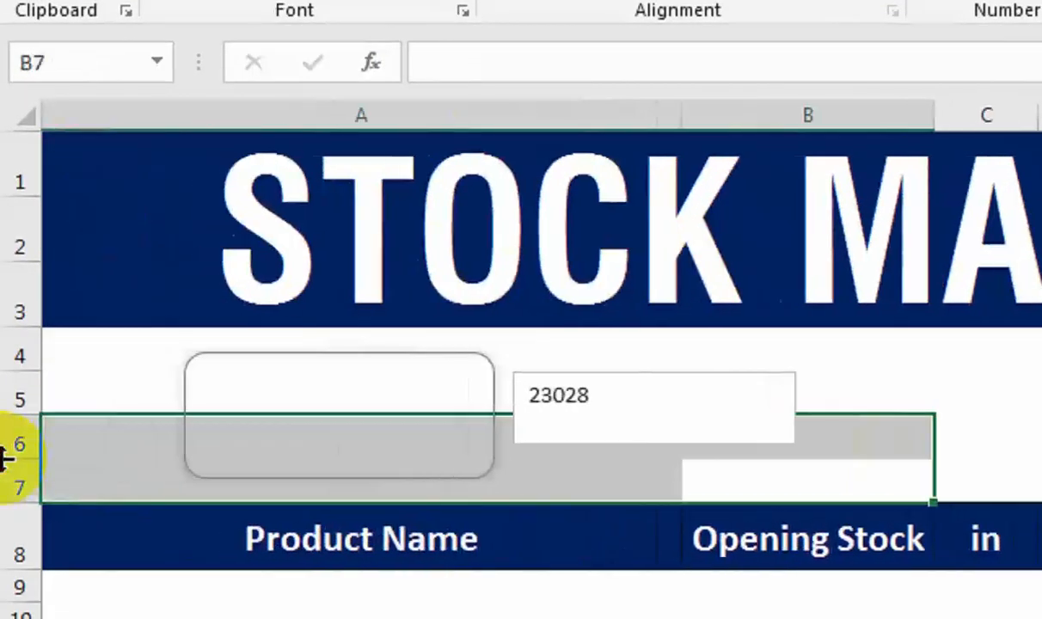
Step: Center the linked value horizontally and vertically in its text box and set its font size to 14
click(507, 412)
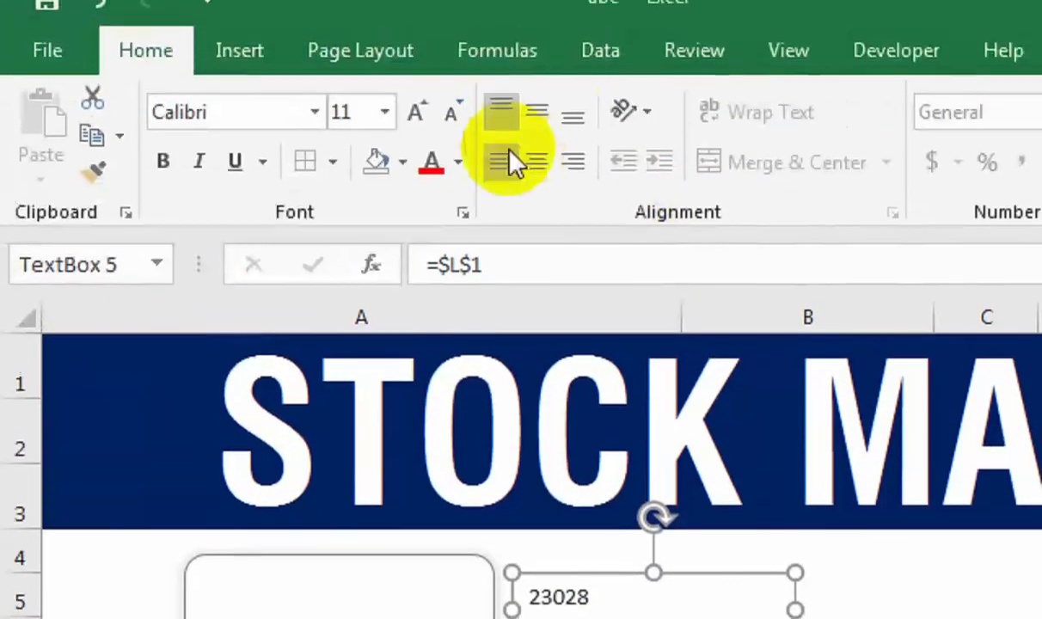
click(536, 189)
click(538, 145)
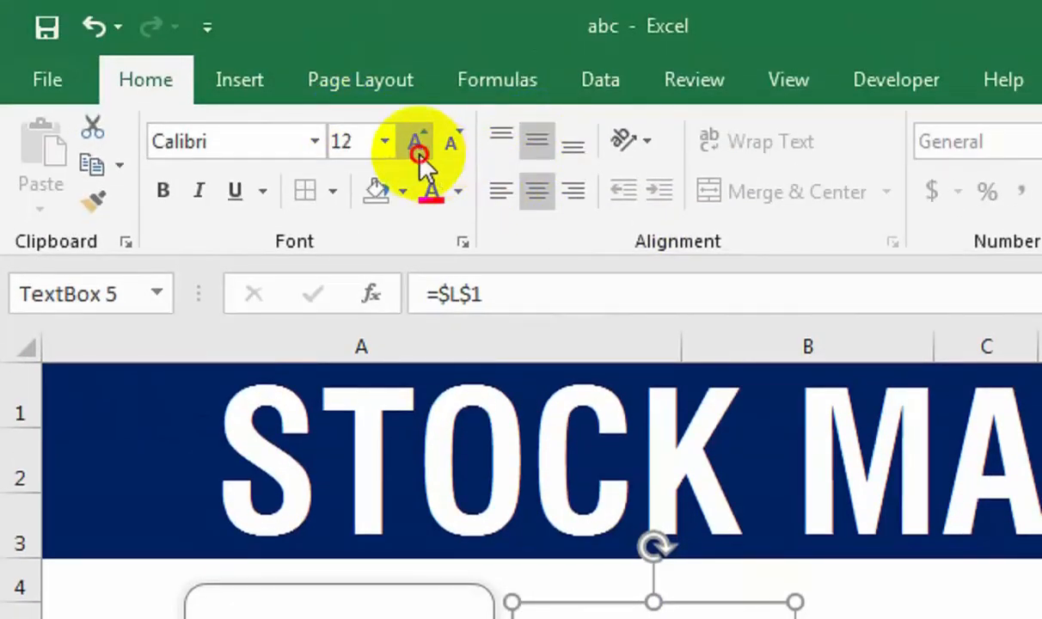
click(419, 148)
Step: Color the linked stock value dark gold and set its font to Arial Black
click(458, 191)
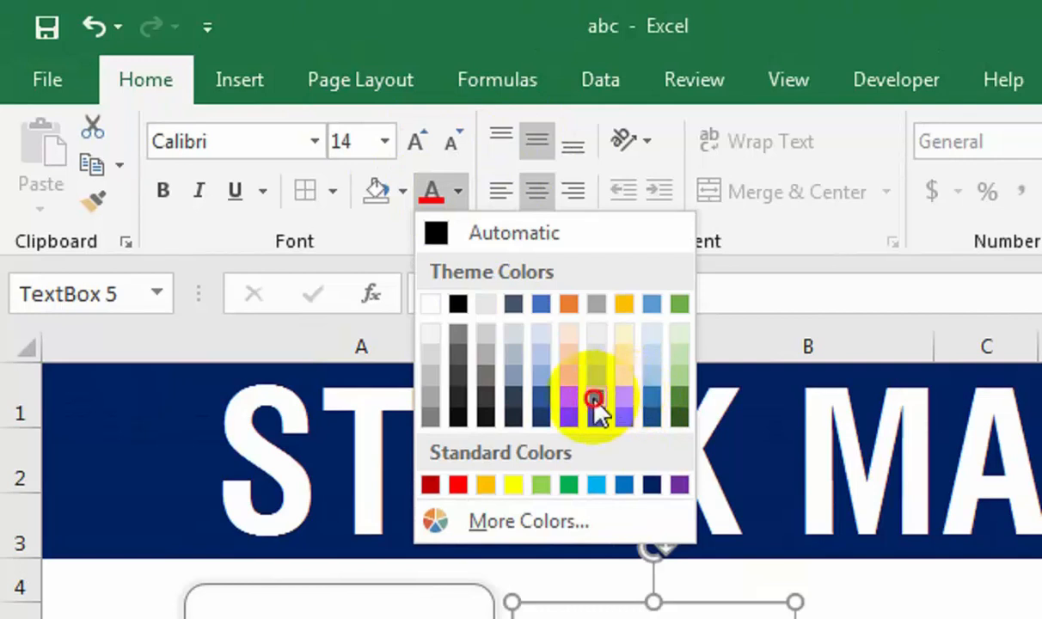
click(623, 401)
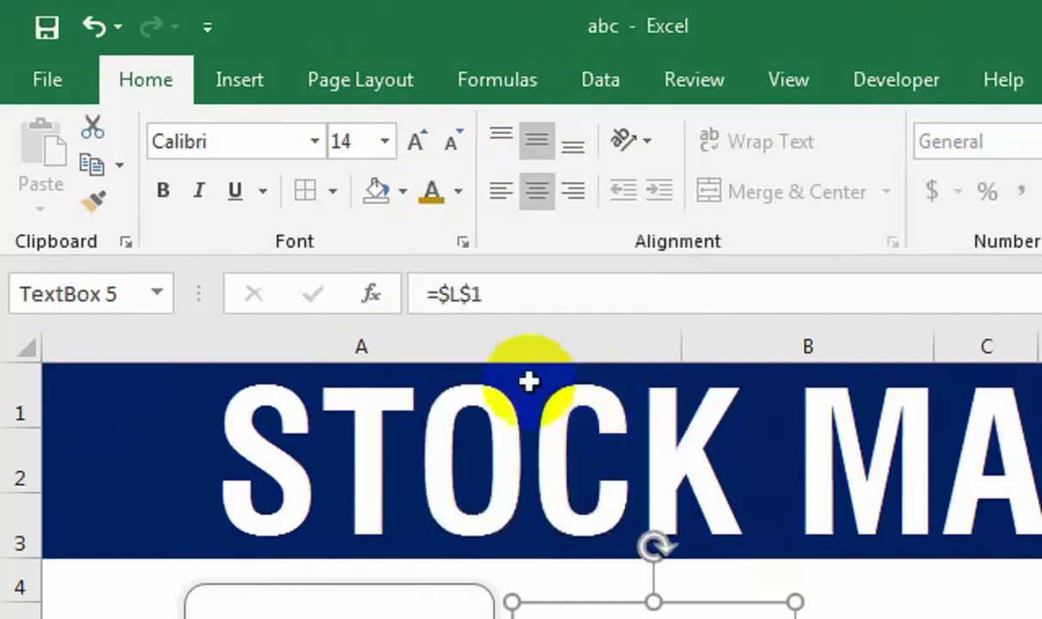
click(315, 141)
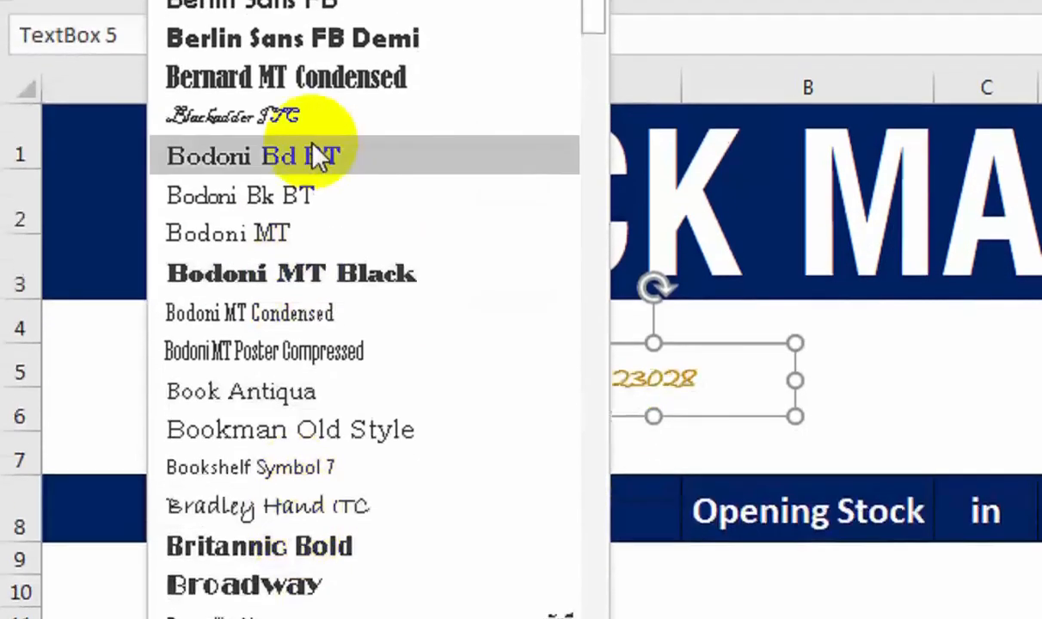
scroll(314, 341, up, 4)
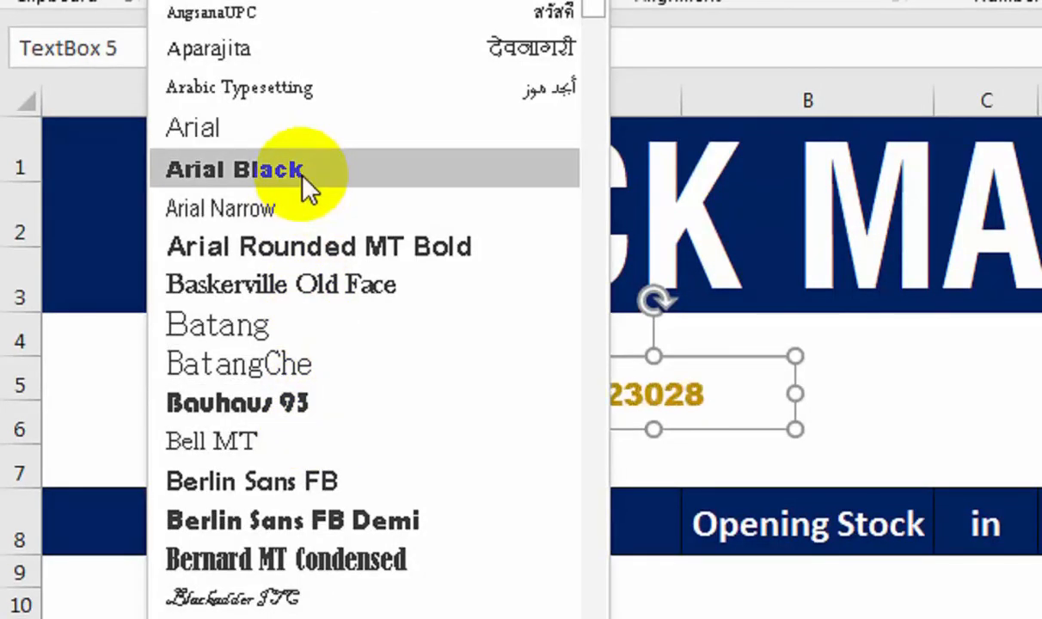
click(302, 216)
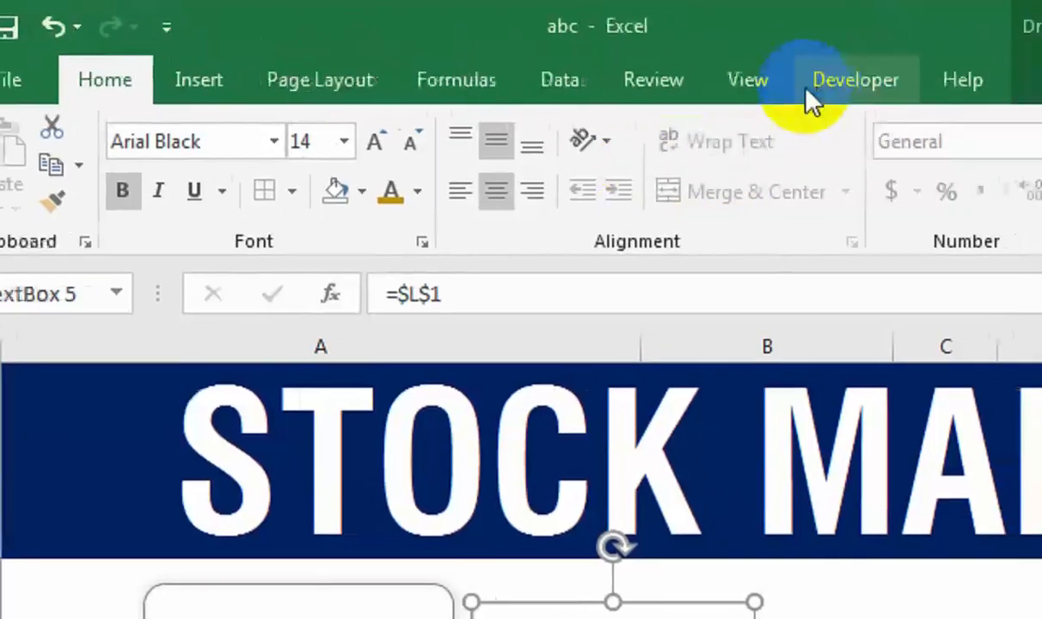
Step: Remove the fill and the outline from the stock value text box
click(790, 84)
click(486, 128)
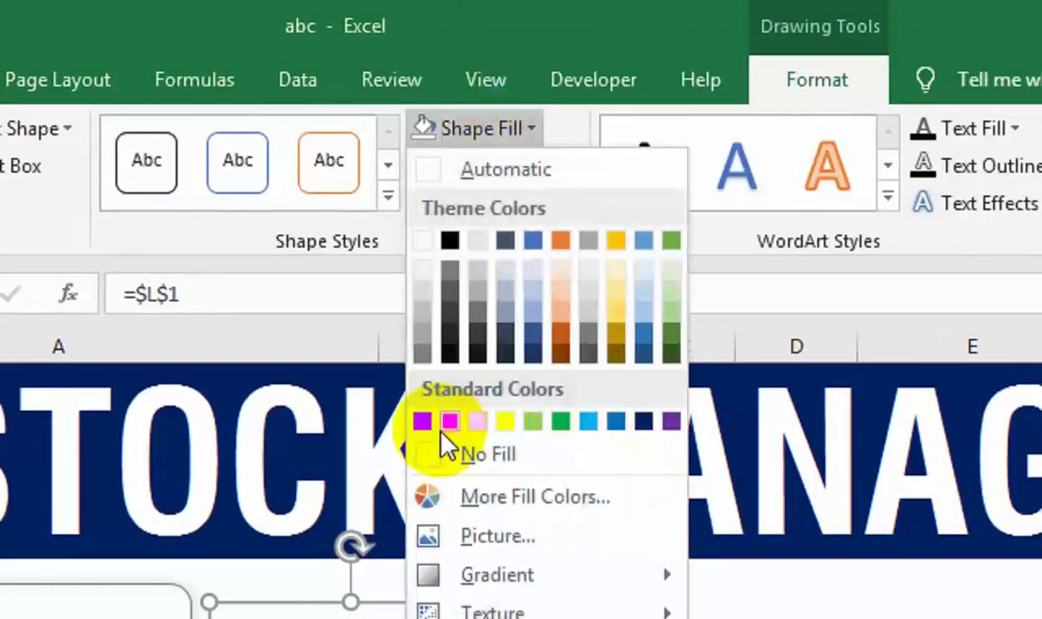
click(459, 454)
click(482, 165)
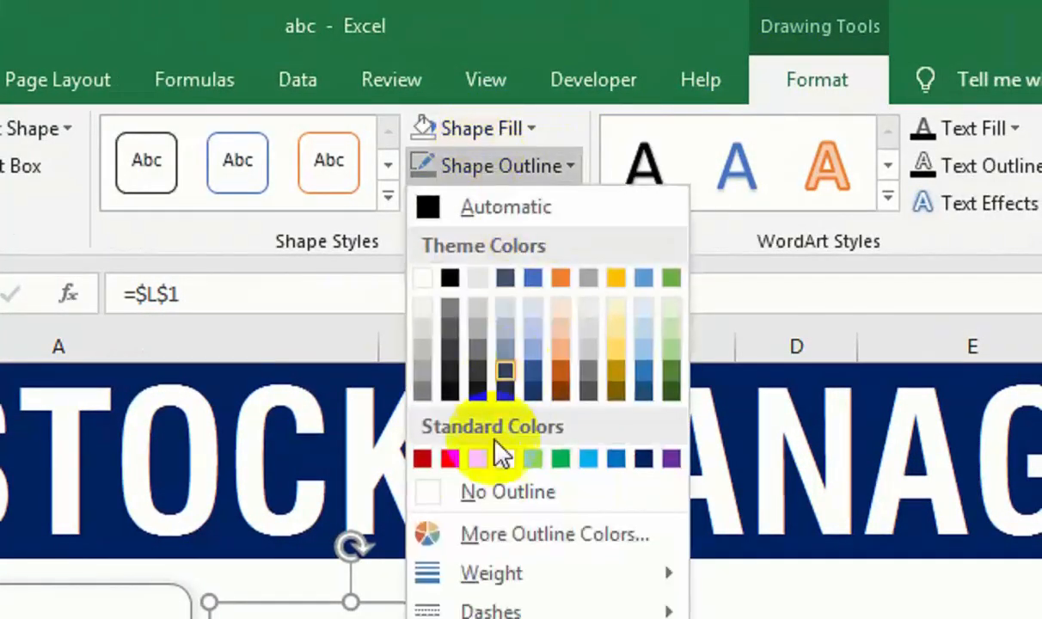
click(494, 490)
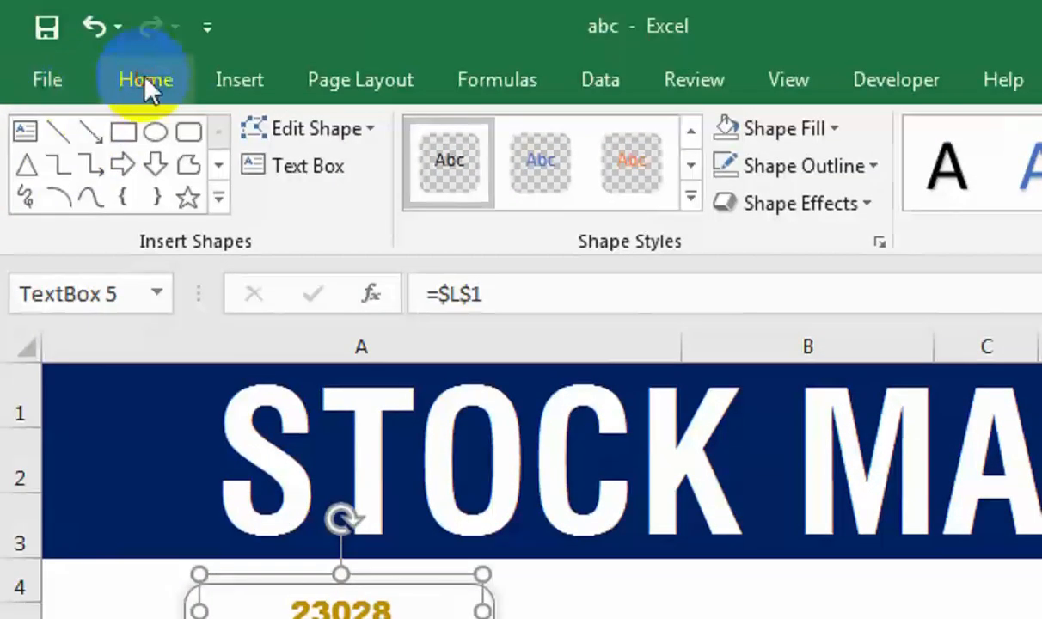
Step: Enlarge the stock value to font size 28 and position its text box in the upper part of the rounded rectangle
click(144, 81)
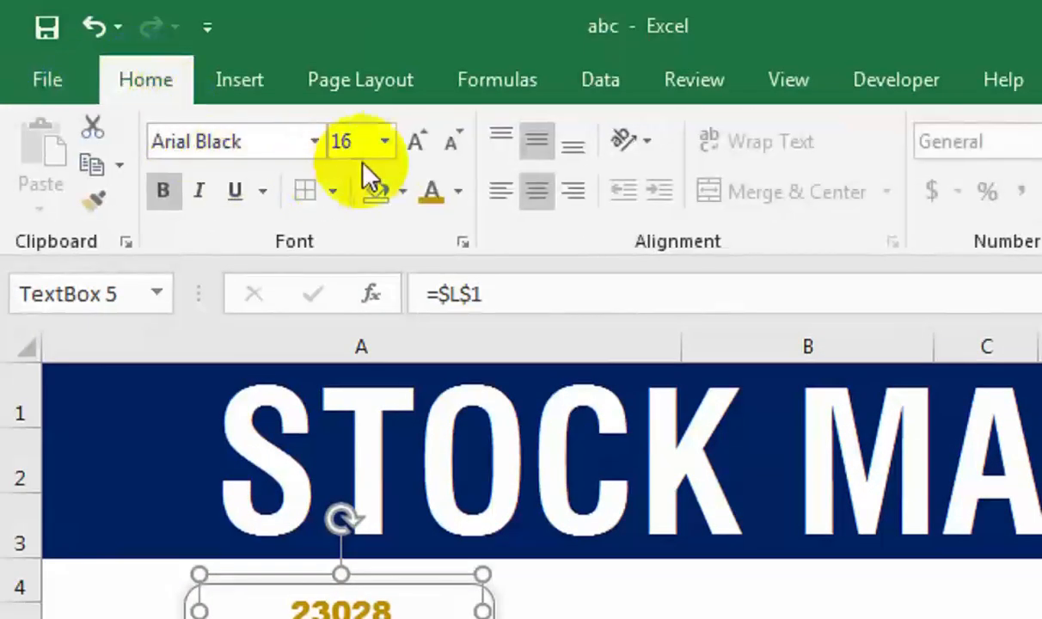
click(412, 139)
click(413, 142)
click(413, 142)
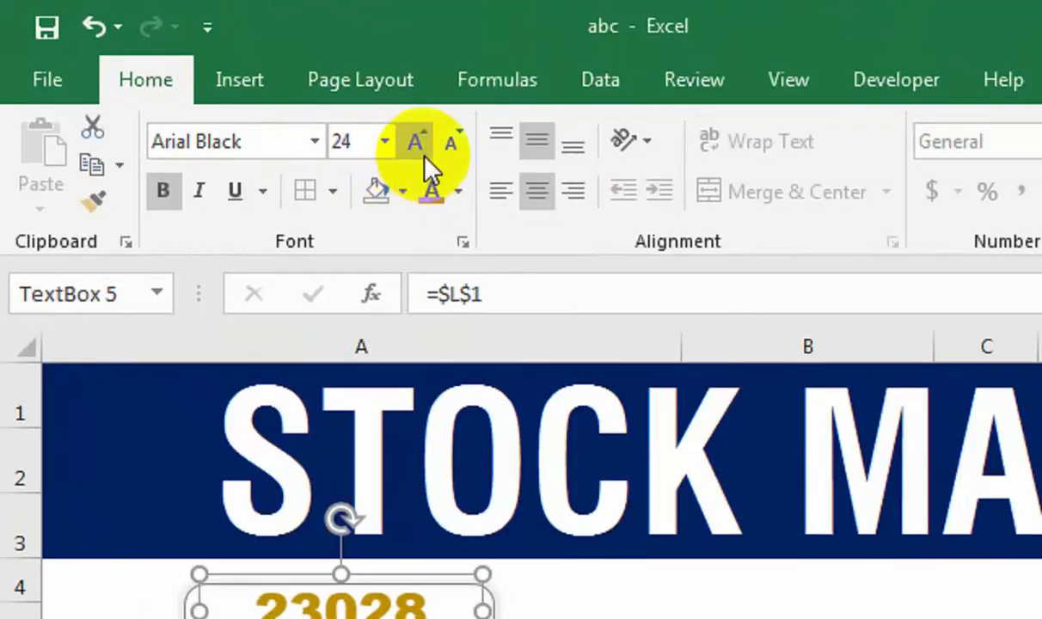
click(413, 142)
click(413, 141)
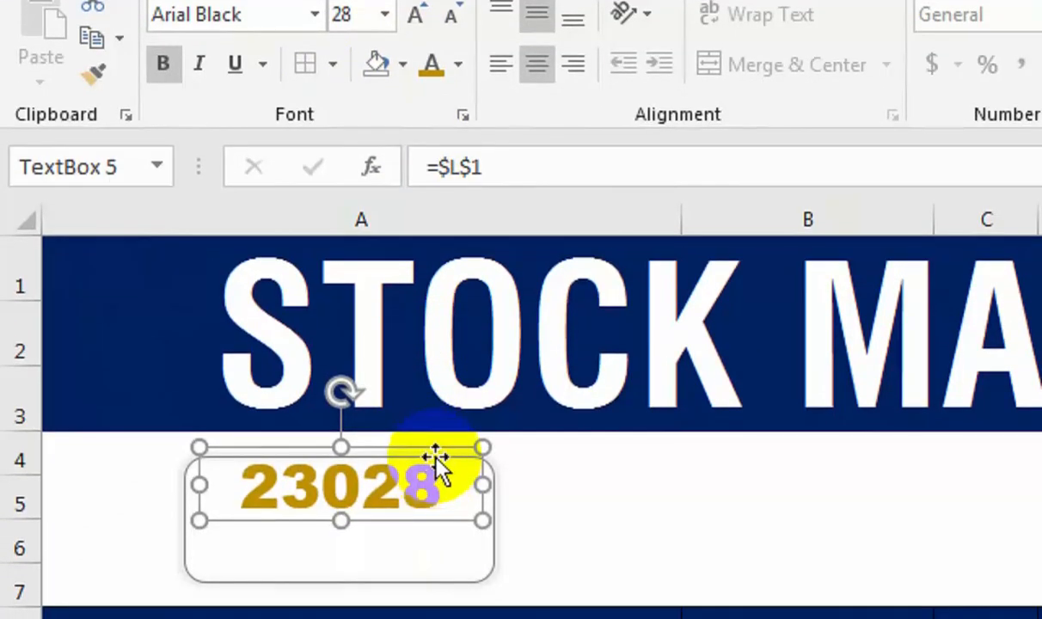
drag(437, 450, 432, 459)
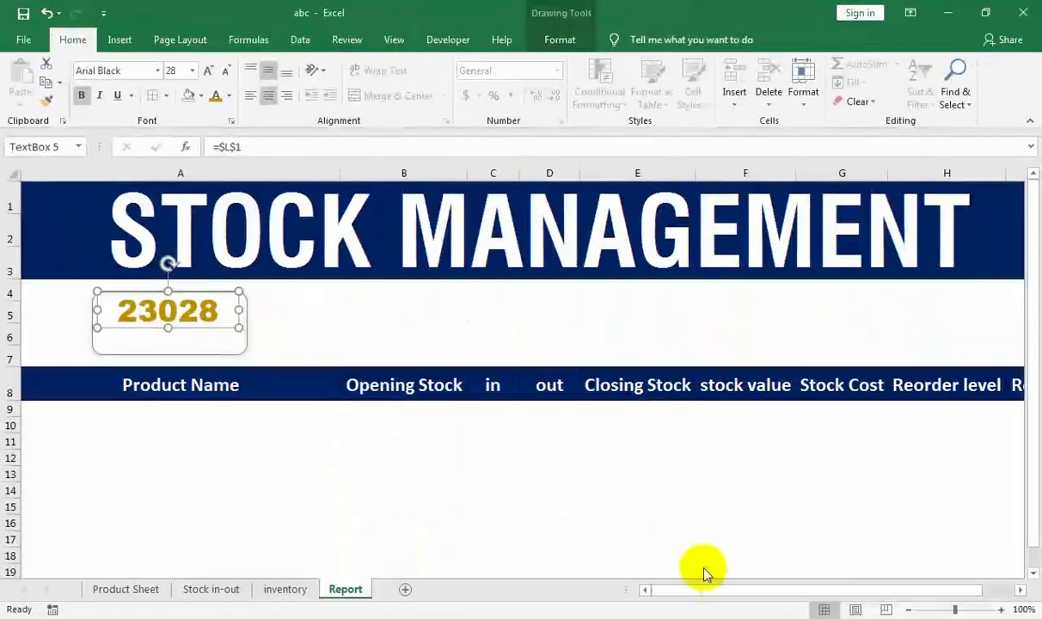
Step: Duplicate the stock value text box directly below itself and link the copy to the Current Stock label with =$K$1
drag(704, 587, 818, 595)
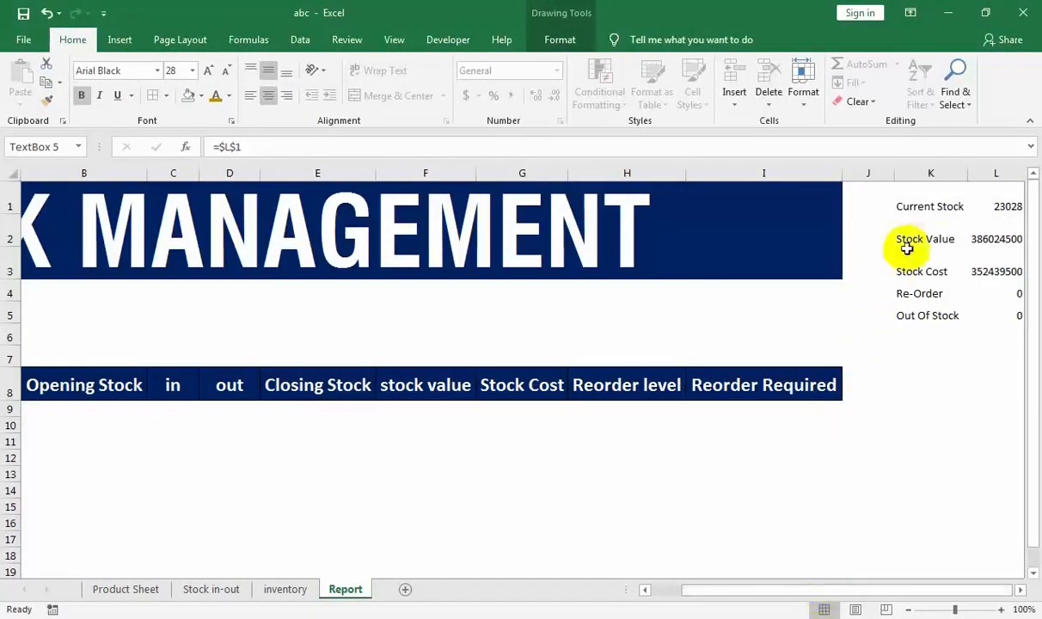
drag(723, 589, 650, 587)
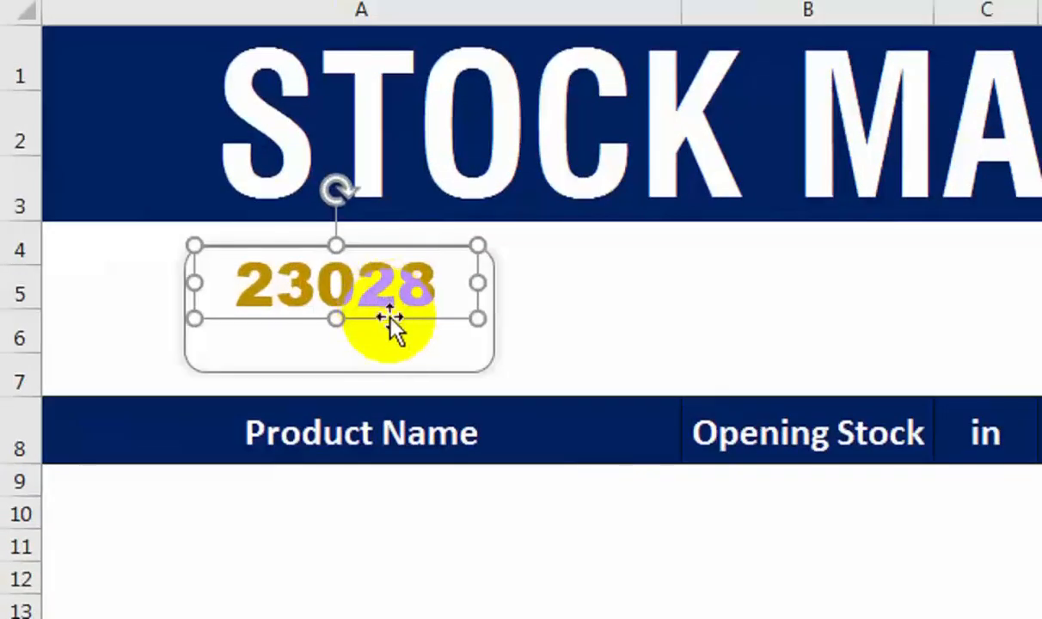
drag(391, 318, 391, 371)
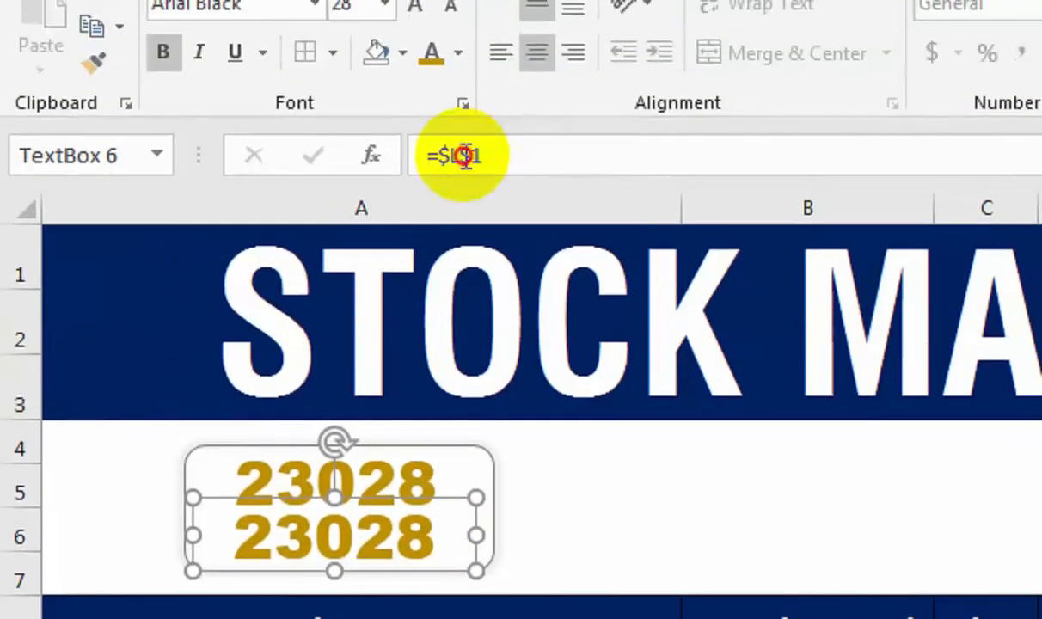
click(464, 155)
text(k$1)
key(Return)
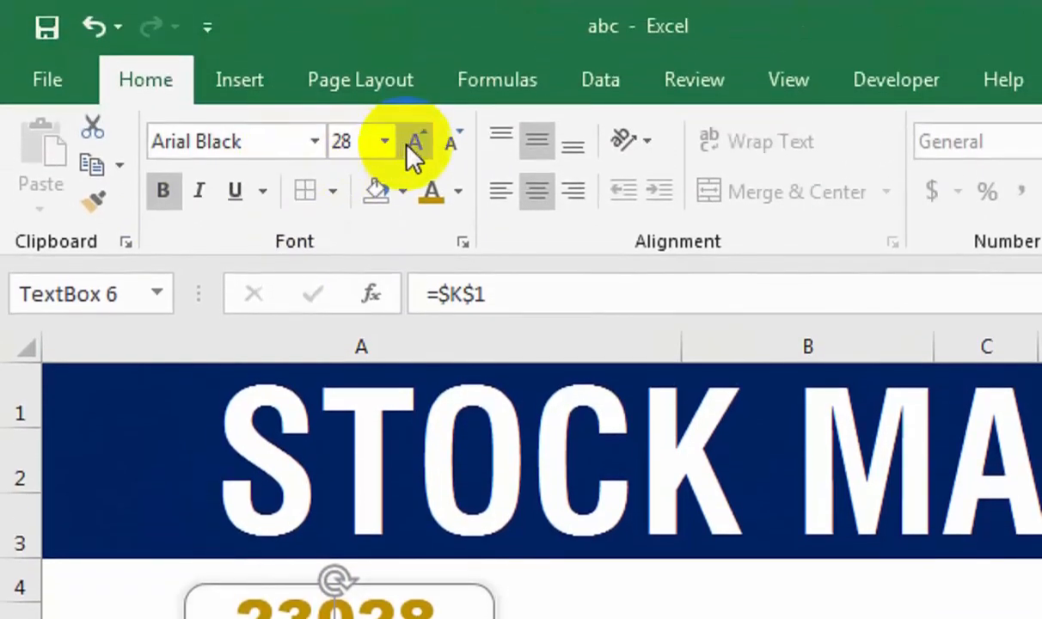
Step: Enlarge the text of the Current Stock label in the lower part of the rounded rectangle
click(409, 146)
click(412, 146)
click(412, 146)
click(412, 146)
click(412, 146)
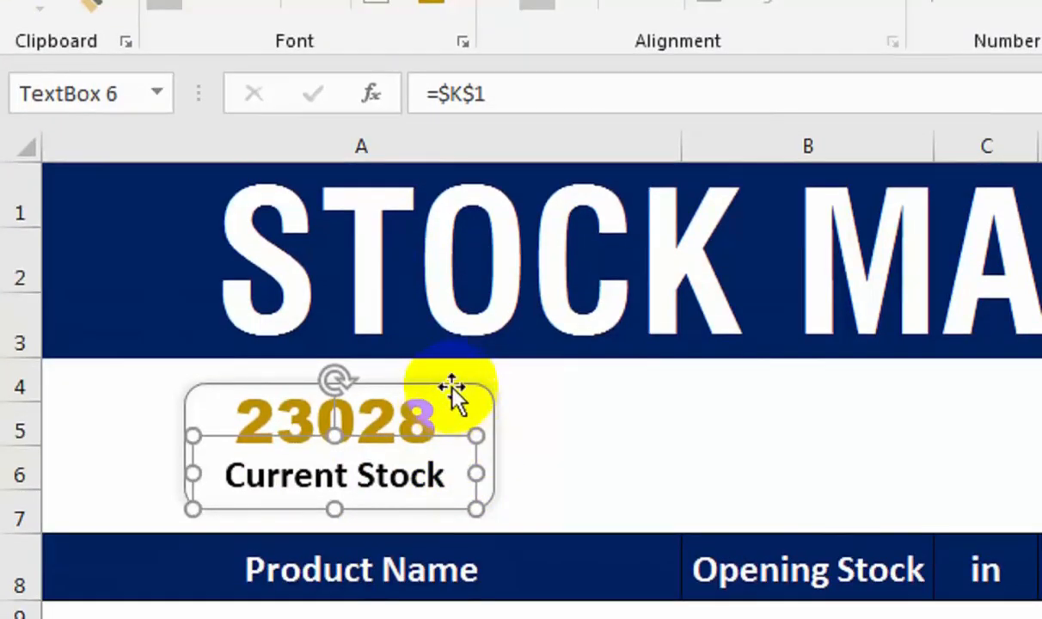
Step: Select the rounded rectangle with both of its text boxes and place a copy of the whole Current Stock card to its right
shift+click(451, 386)
shift+click(498, 409)
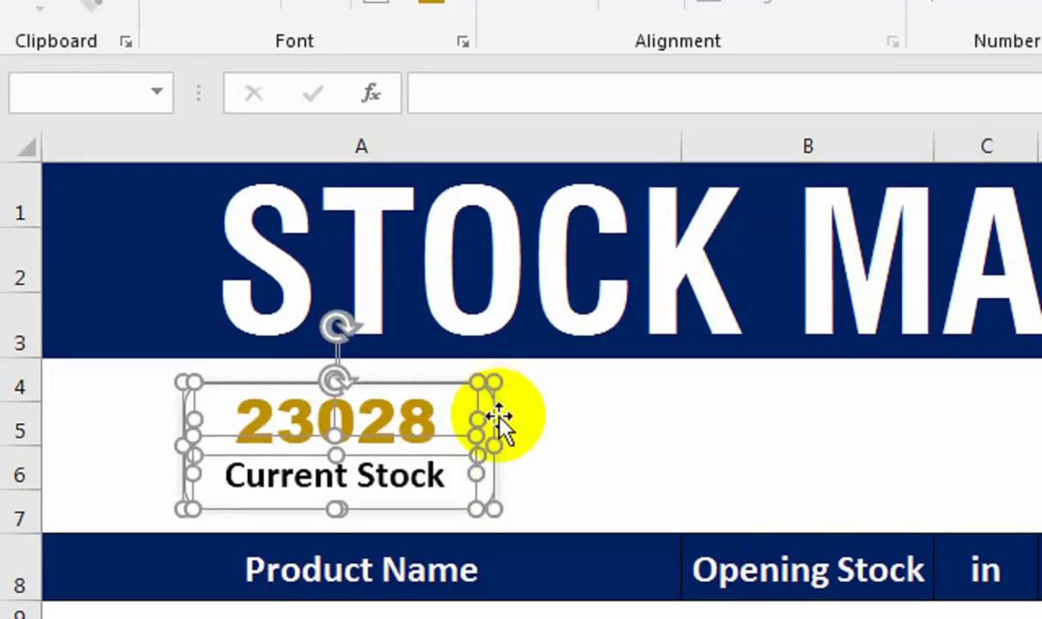
drag(498, 413, 875, 411)
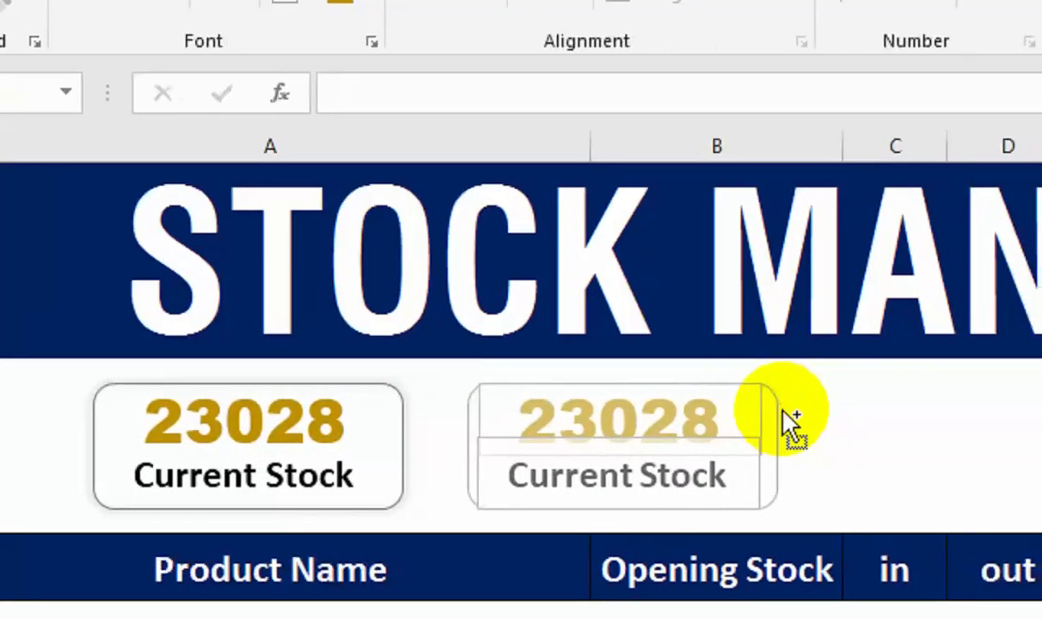
Step: Place further copies of the Current Stock card across the report to form an evenly spaced row of five cards
drag(783, 410, 896, 411)
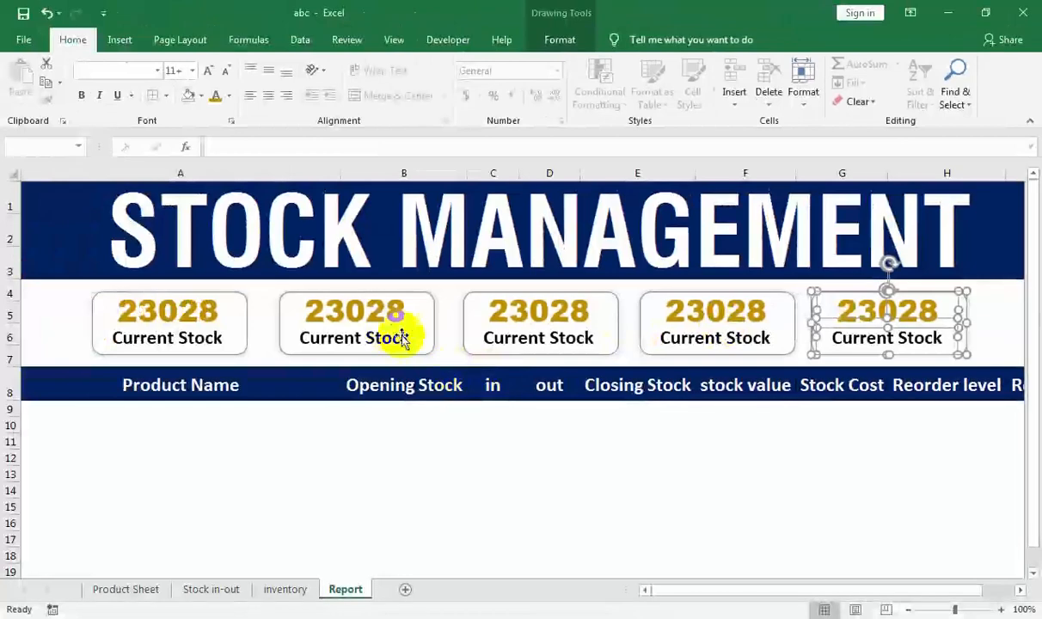
Step: Link the second card's value to =$L$2 and its label to =$K$2 so it presents Stock Value
click(378, 324)
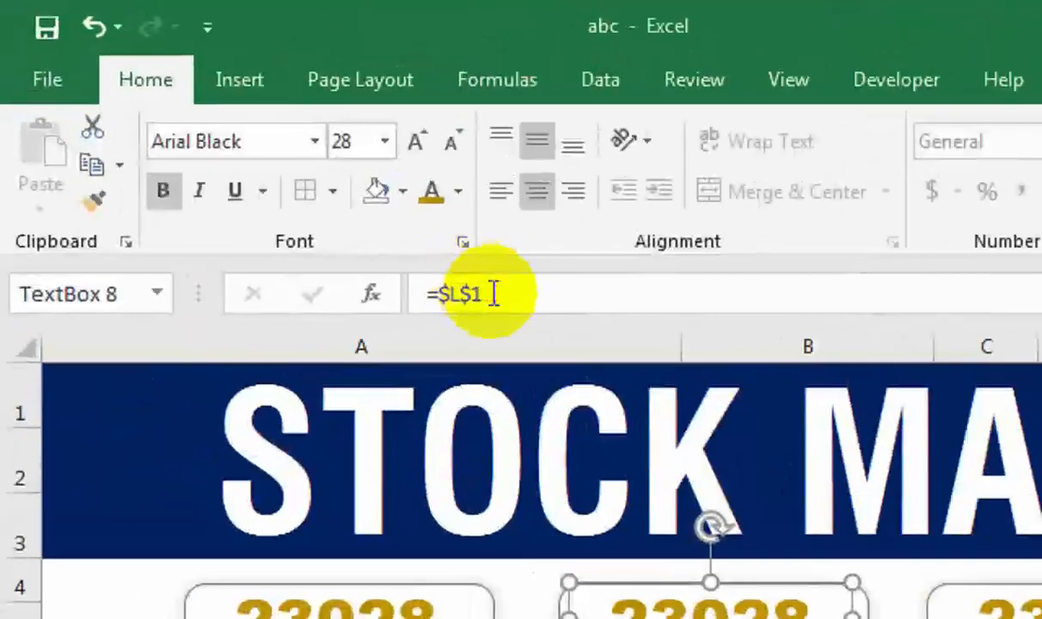
click(245, 147)
text(2)
key(Return)
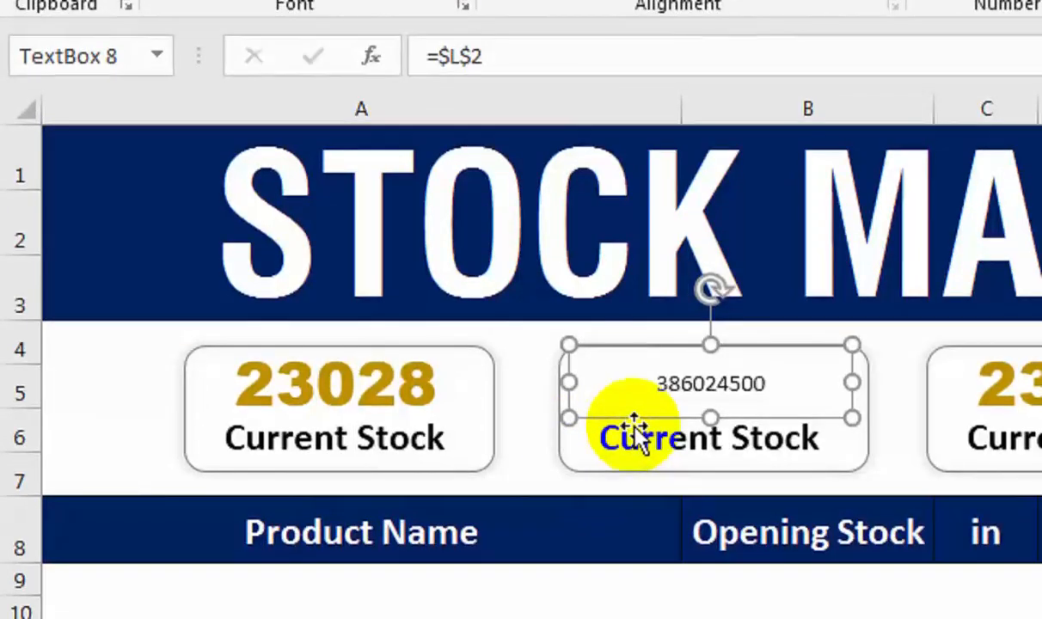
click(645, 447)
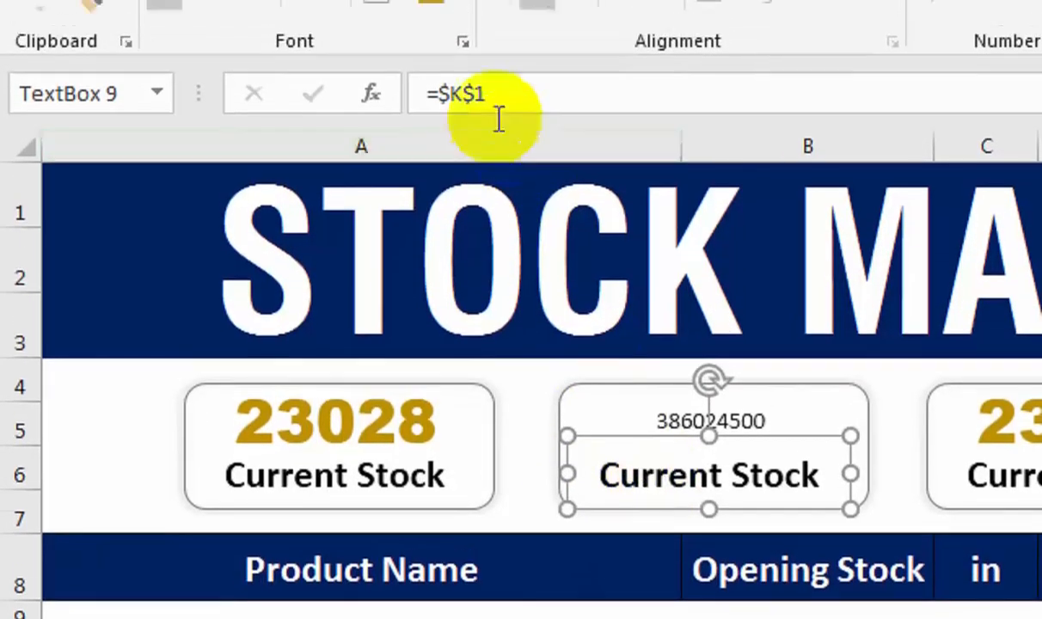
click(491, 95)
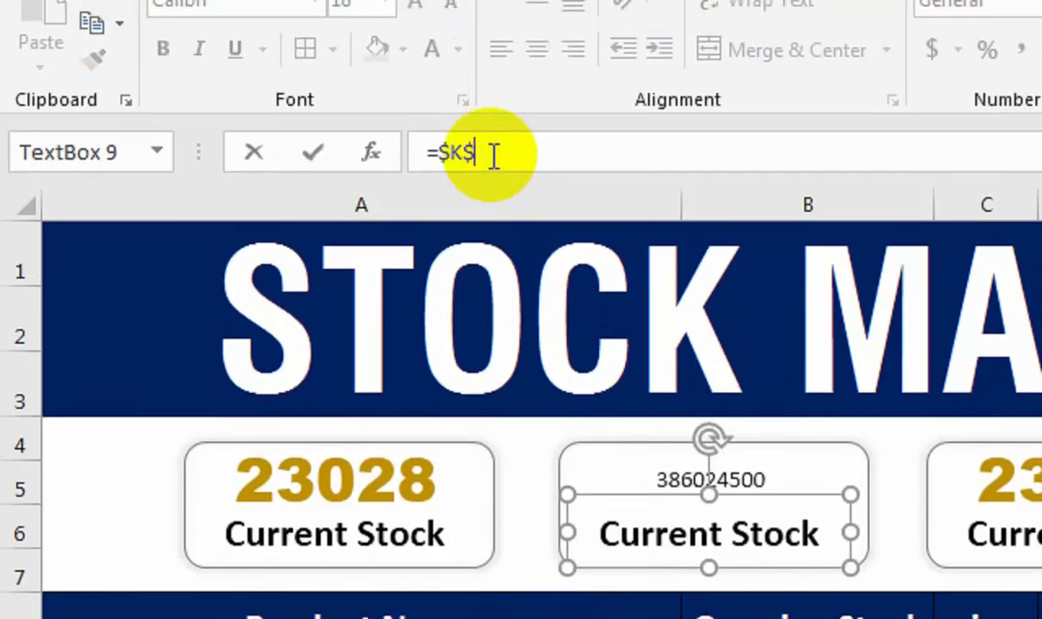
text(2)
key(Return)
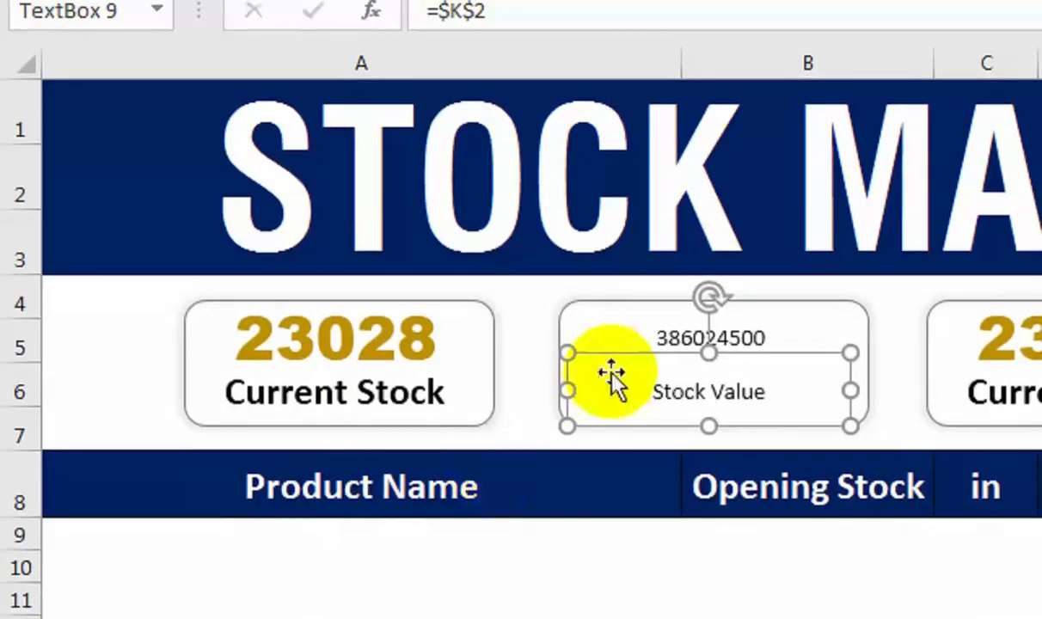
click(653, 471)
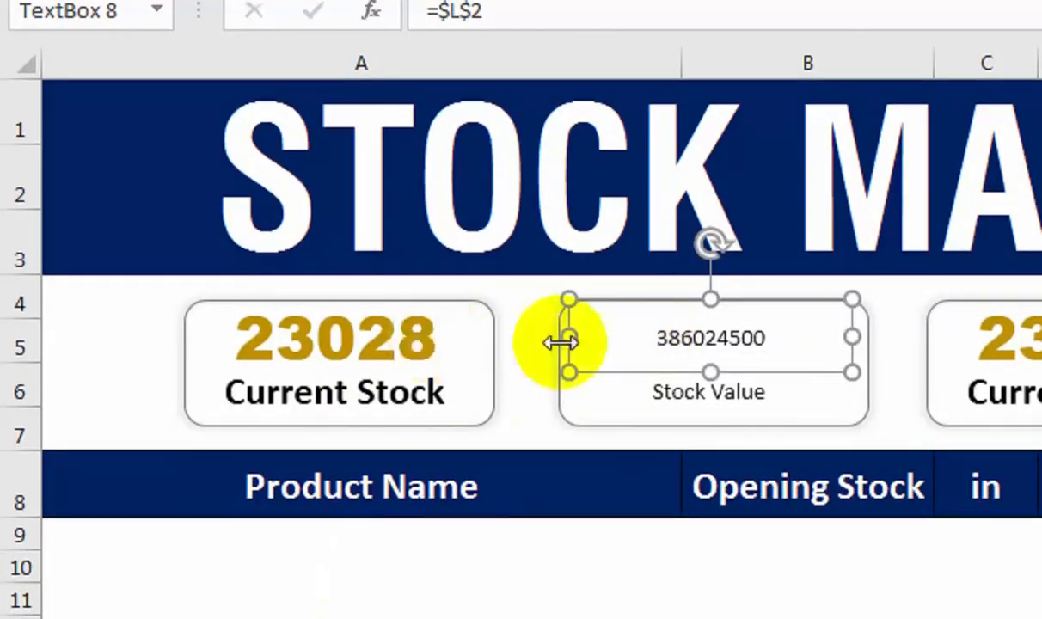
Step: Link the third card's value to =$L$3 and its label to =$K$3 so it presents Stock Cost
click(1039, 335)
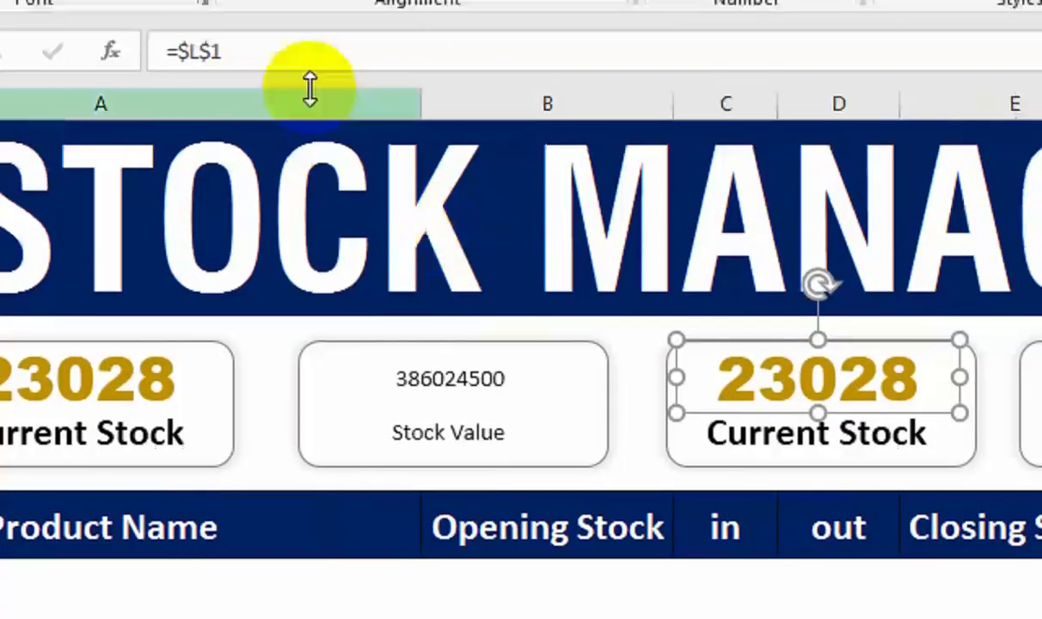
click(303, 26)
key(BackSpace)
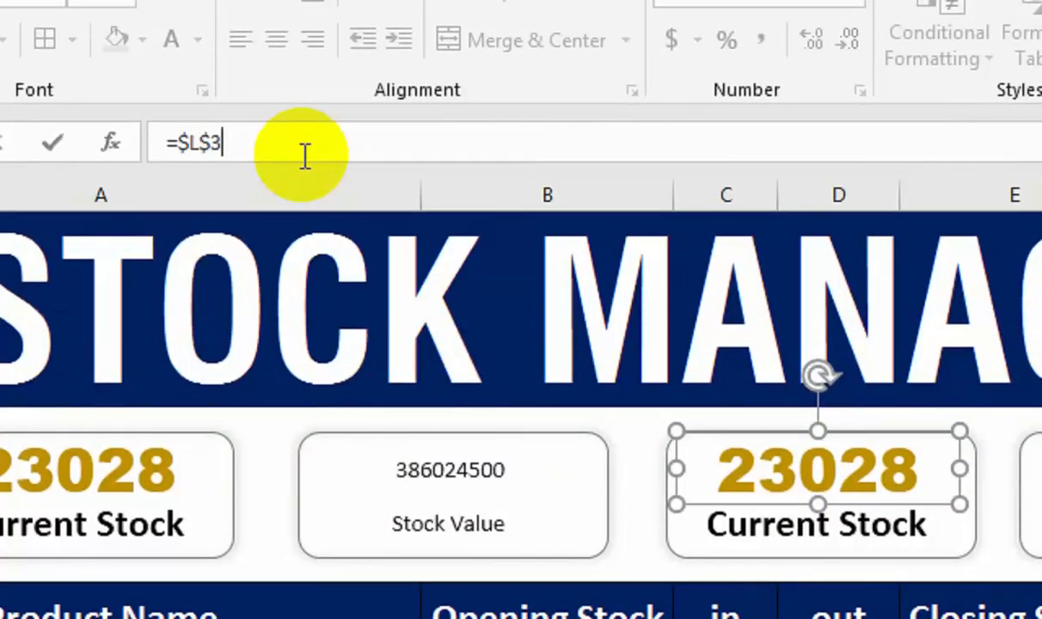
text(3)
key(Return)
click(756, 531)
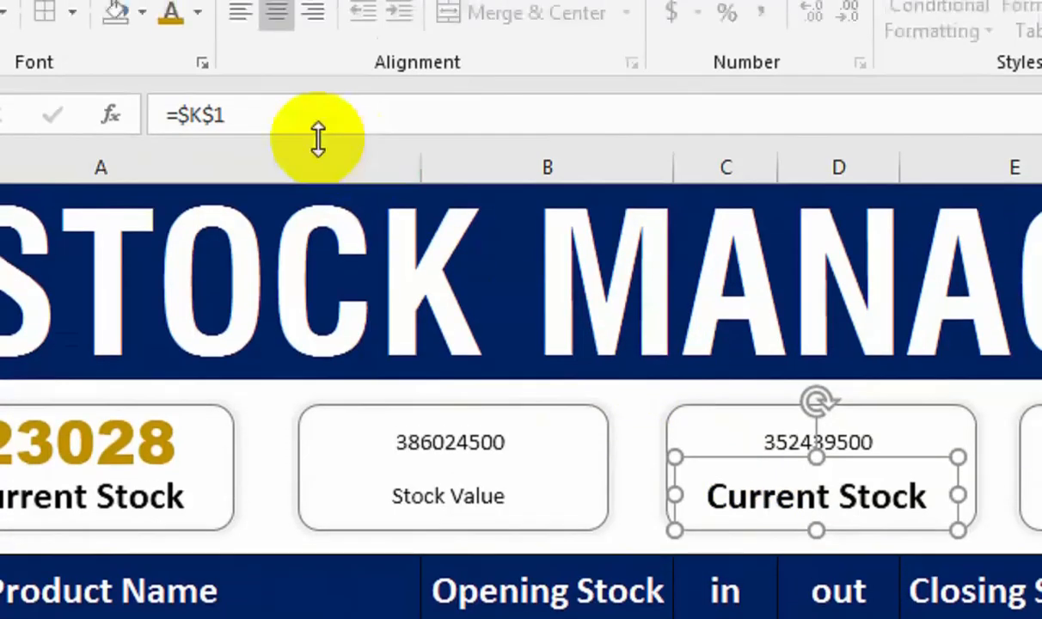
click(285, 85)
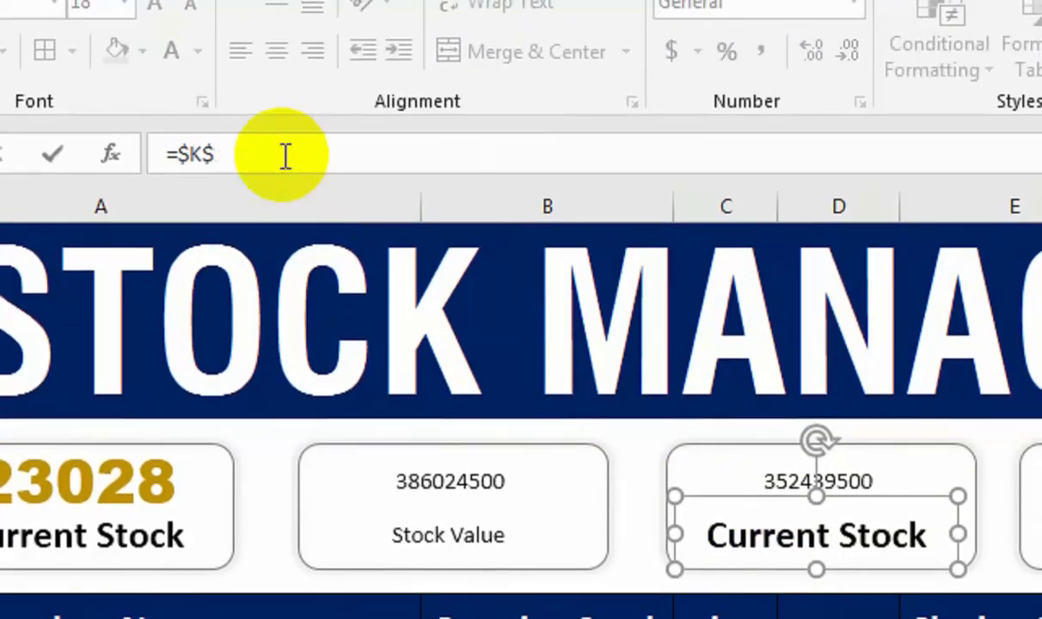
text(3)
key(Return)
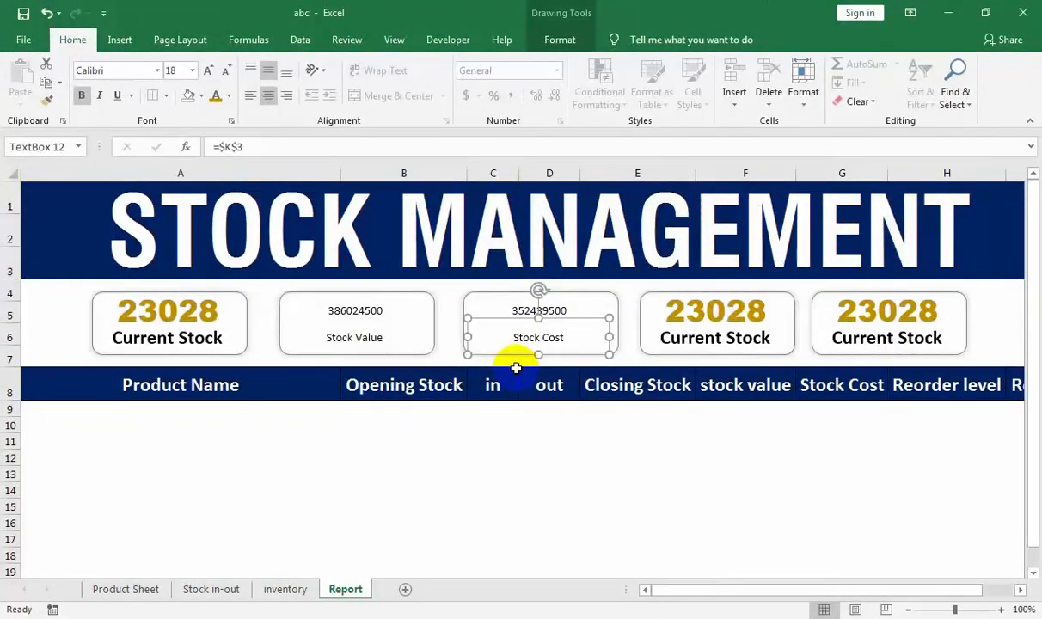
Step: Fill the QTY column of the Stock in-out sheet with =RANDBETWEEN(20,29) from D2 down and return to the Report sheet
click(516, 368)
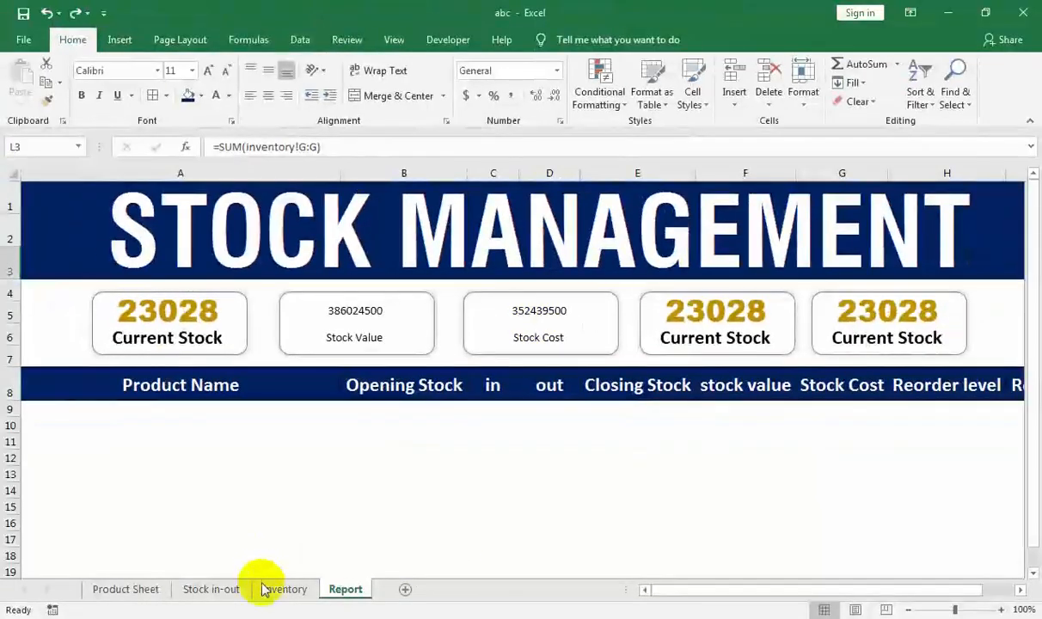
click(276, 588)
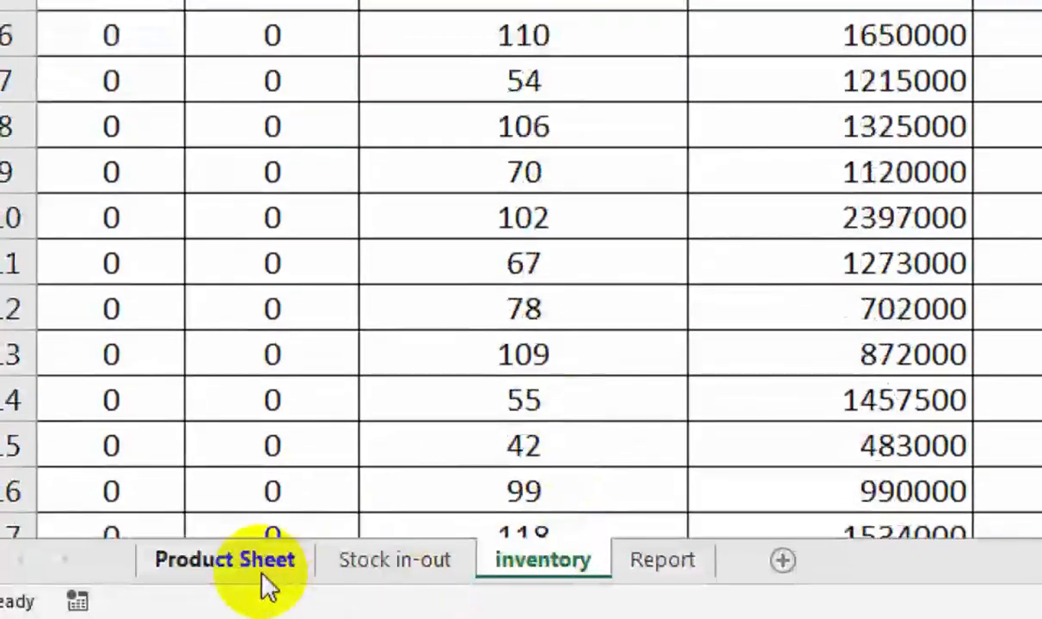
click(262, 567)
click(370, 563)
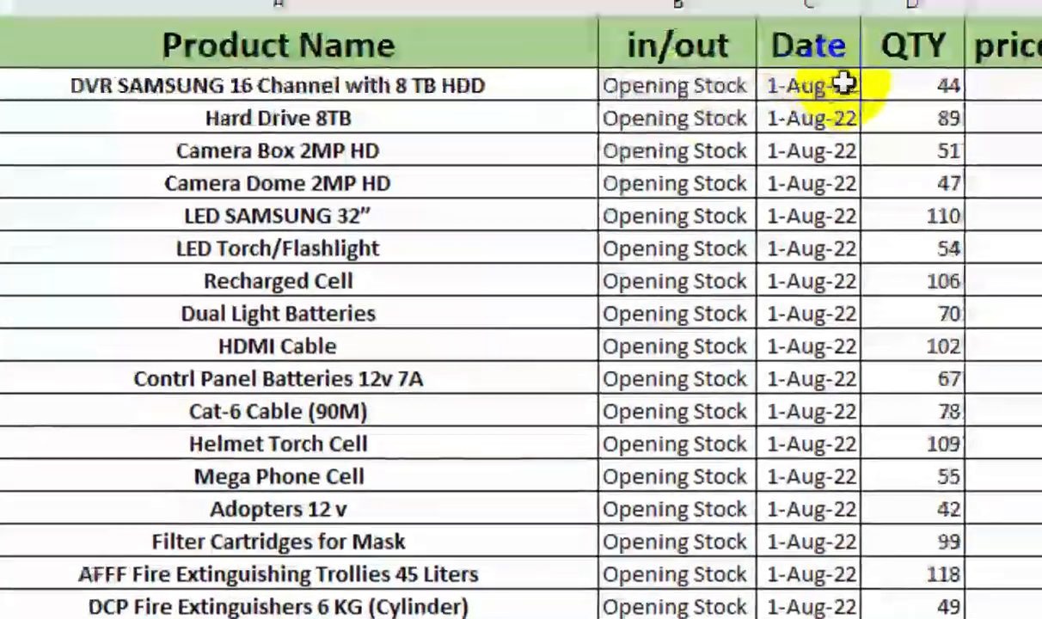
click(804, 155)
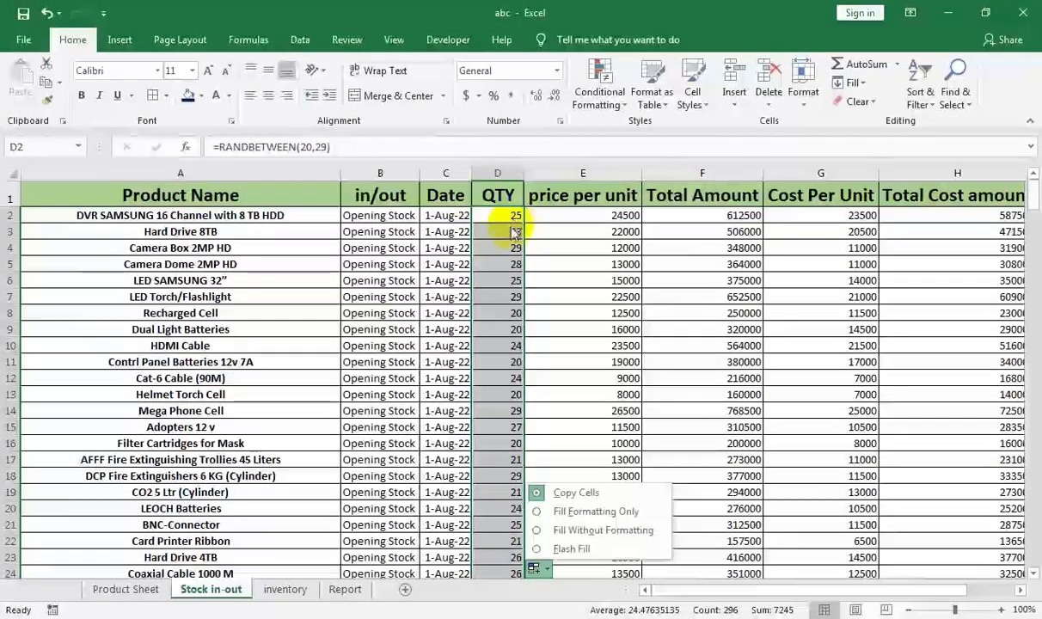
click(336, 507)
click(332, 574)
click(345, 589)
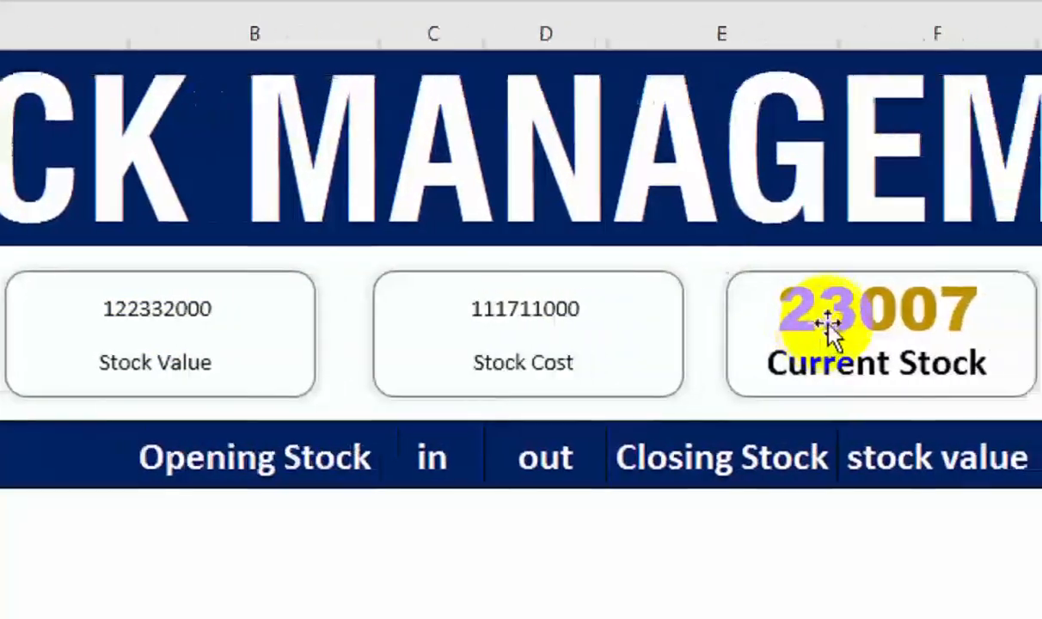
Step: Link the fourth card's value to =$L$4 and its label to the Re-Order text in column K
click(583, 310)
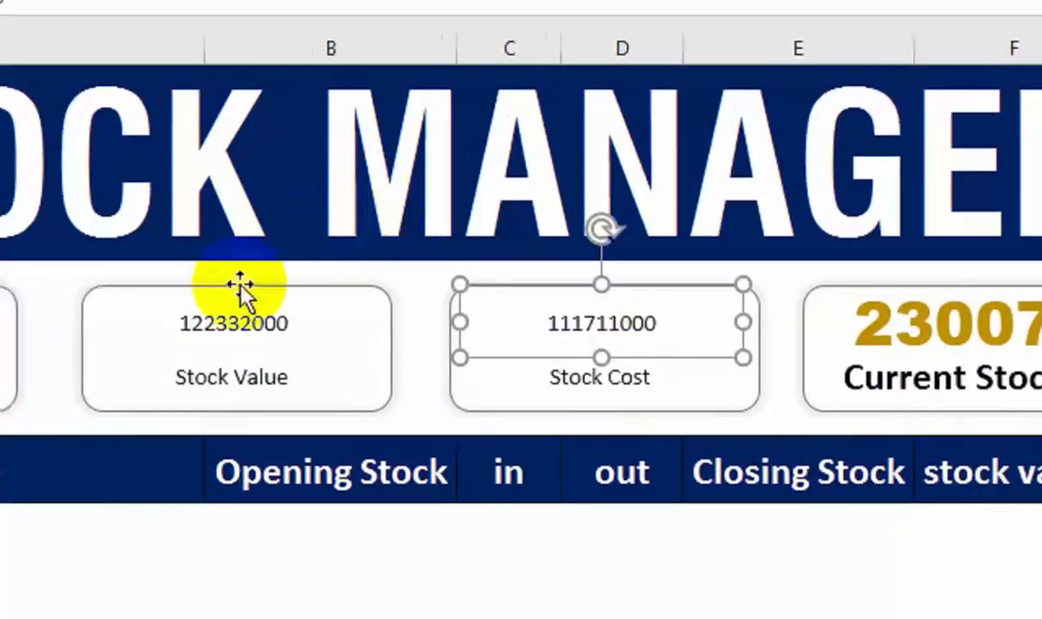
click(241, 294)
click(568, 308)
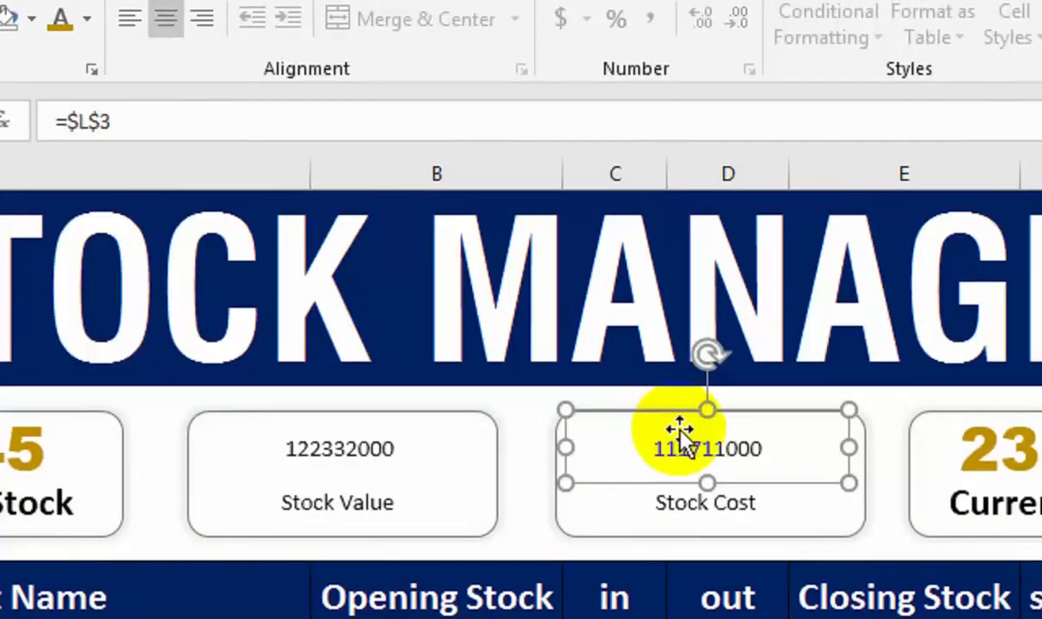
click(981, 447)
click(133, 121)
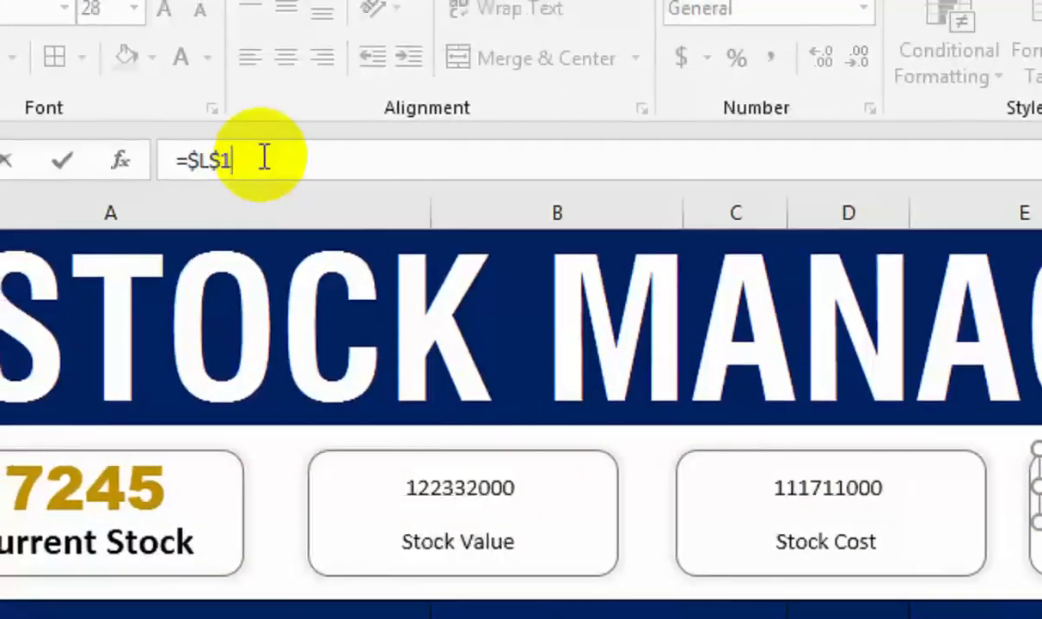
text(4)
key(Return)
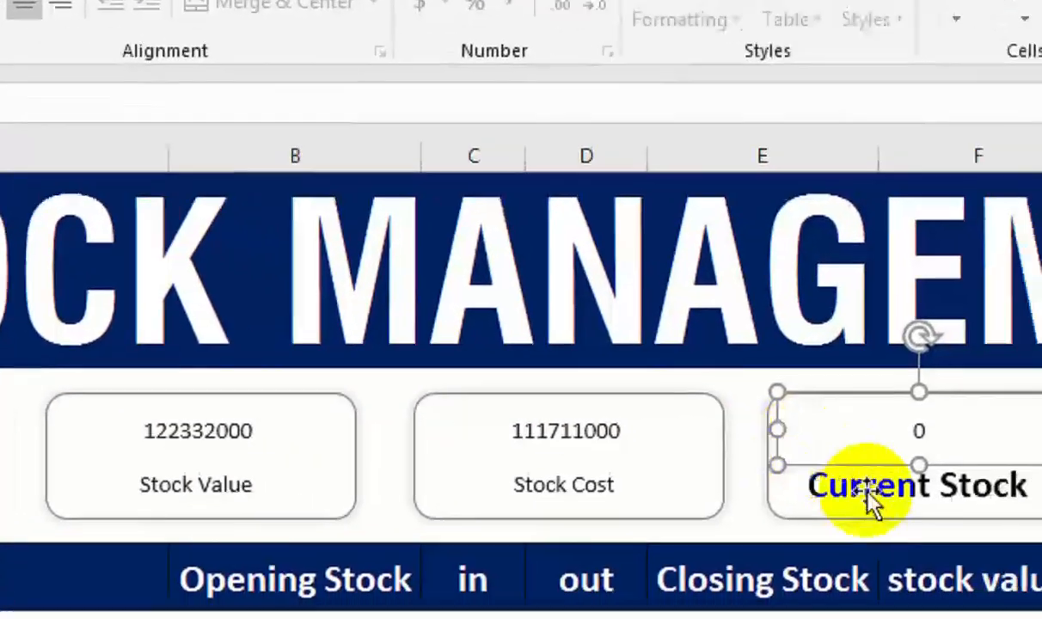
click(783, 465)
click(253, 156)
key(BackSpace)
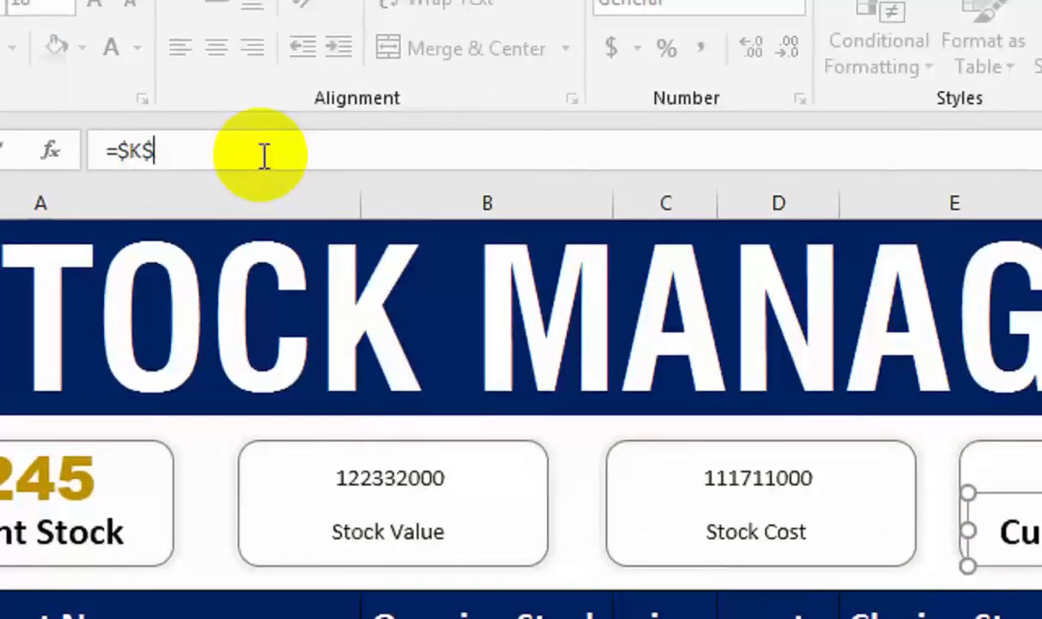
key(Return)
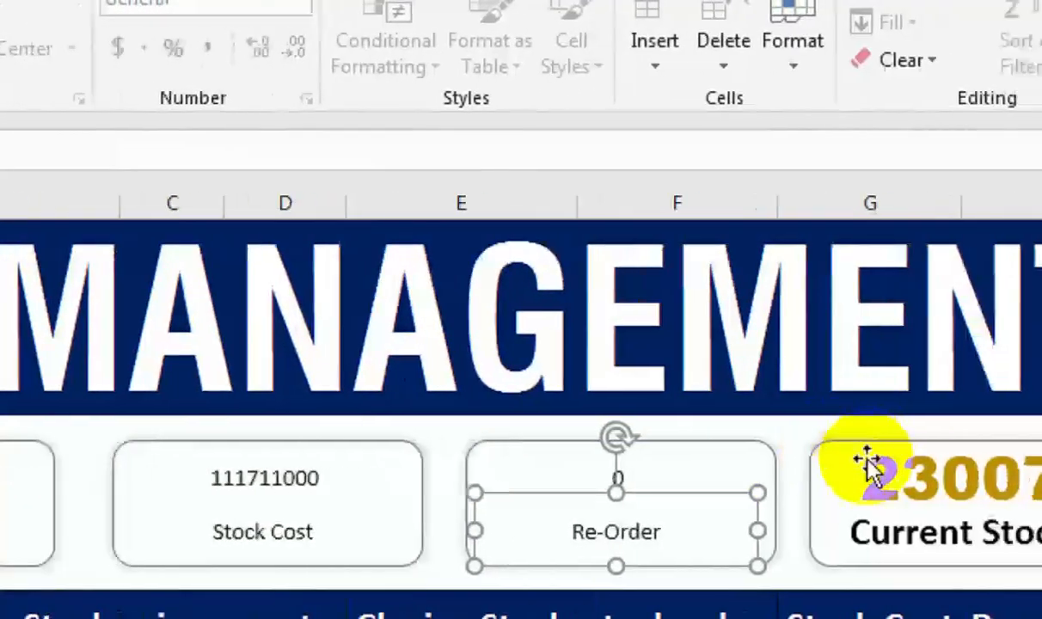
Step: Link the fifth card's value to =$L$5 and its label to =$K$5 for the Out Of Stock card
click(782, 464)
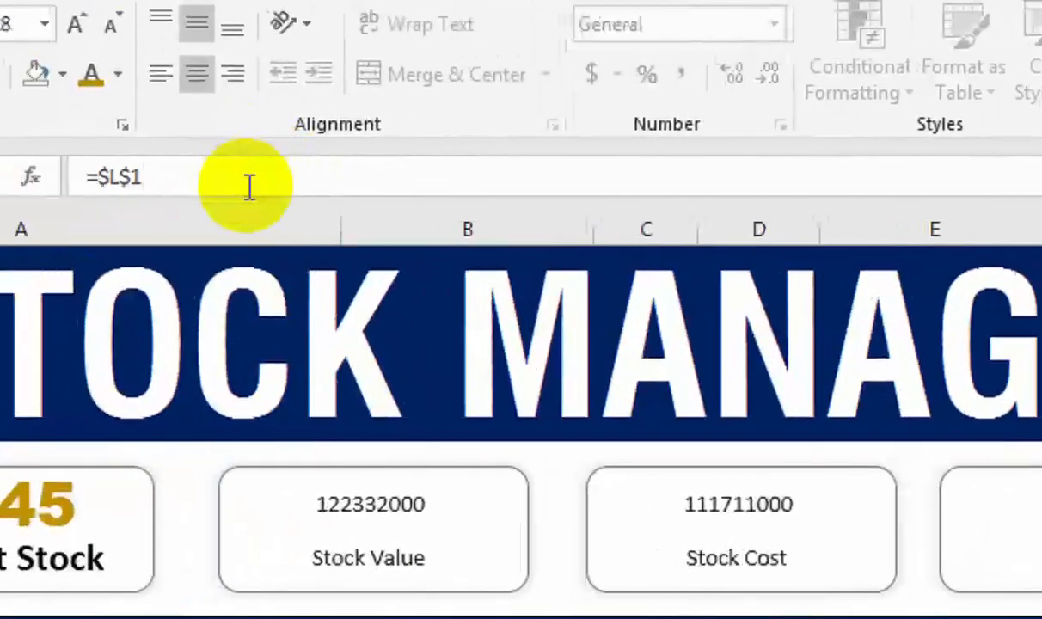
click(263, 186)
text(5)
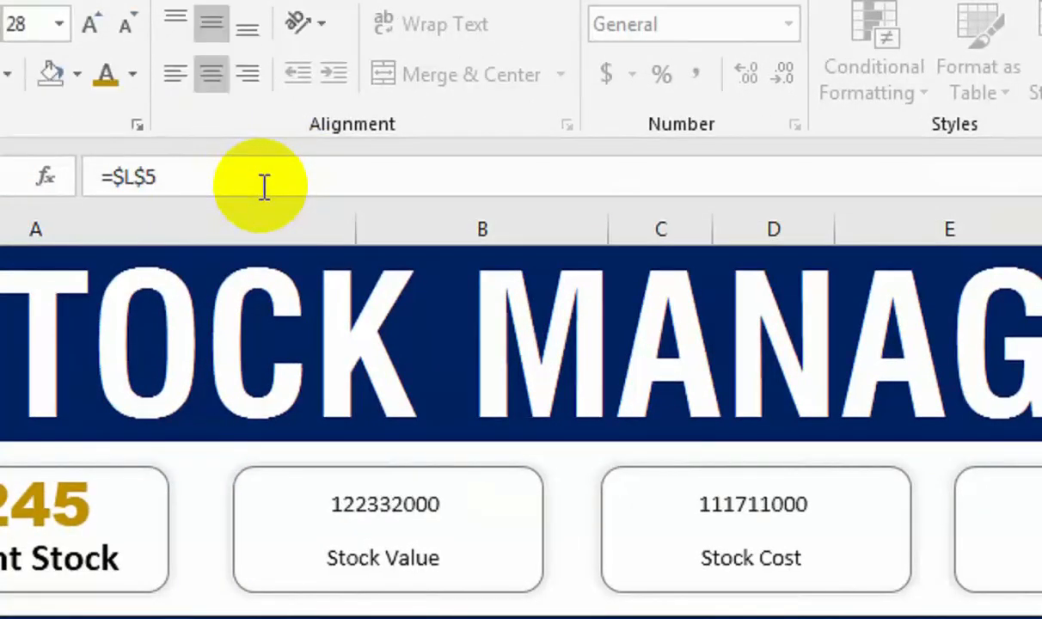
key(Return)
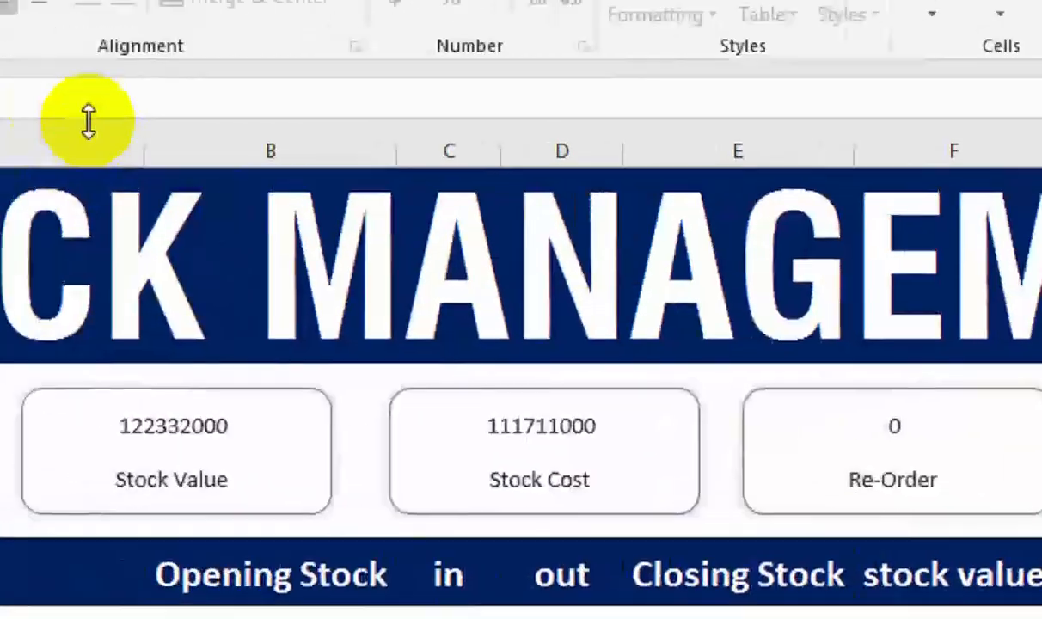
click(240, 157)
text(5)
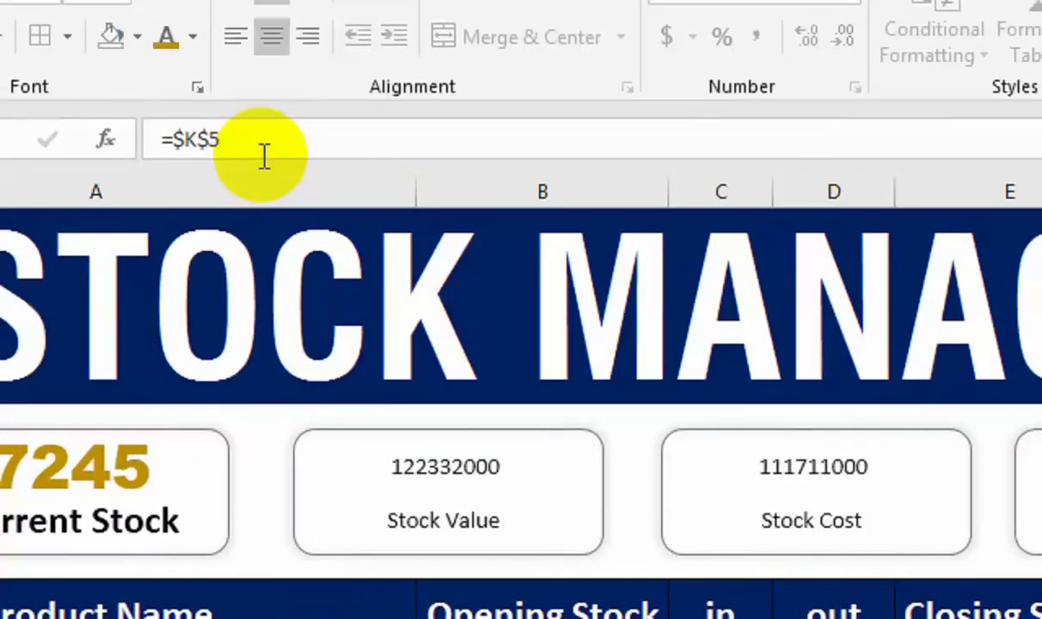
key(Return)
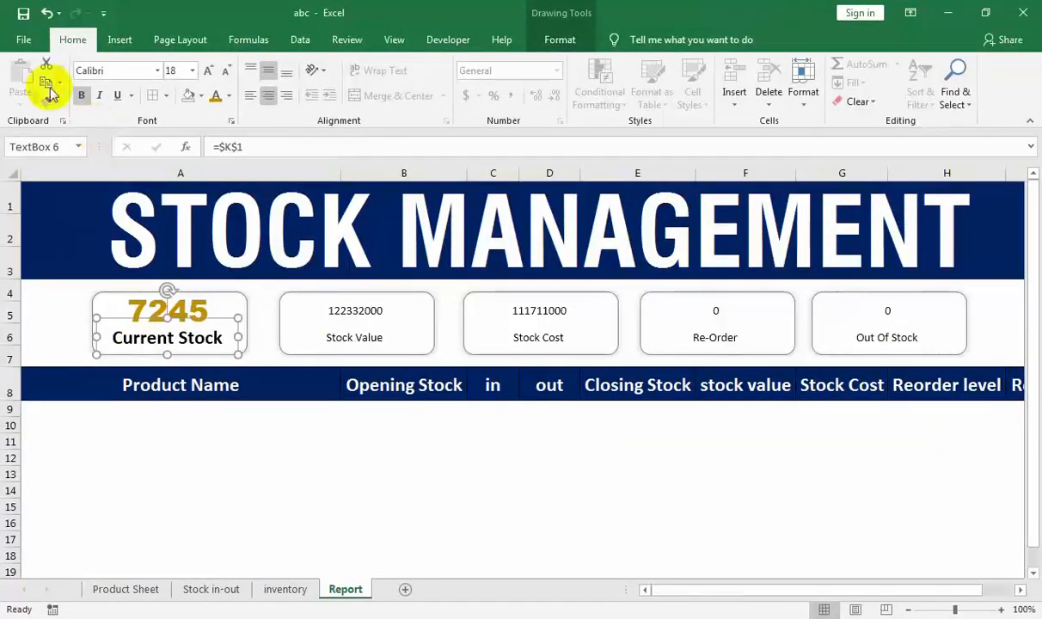
Step: Copy the Current Stock label's formatting onto the Stock Value, Stock Cost, Re-Order and Out Of Stock labels with Format Painter
click(47, 101)
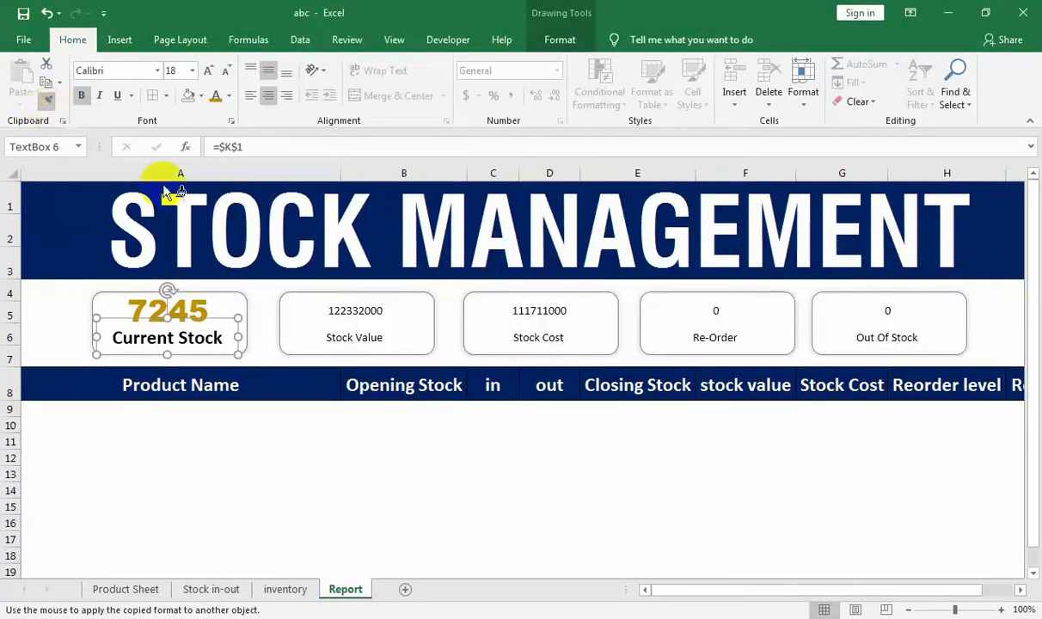
click(369, 344)
click(515, 335)
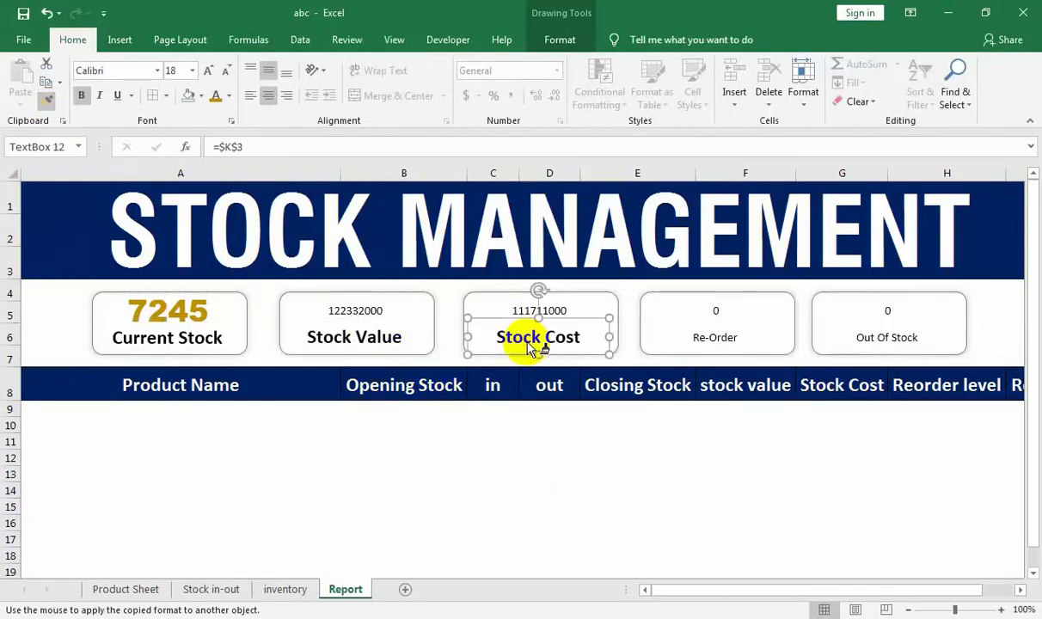
click(750, 345)
click(869, 340)
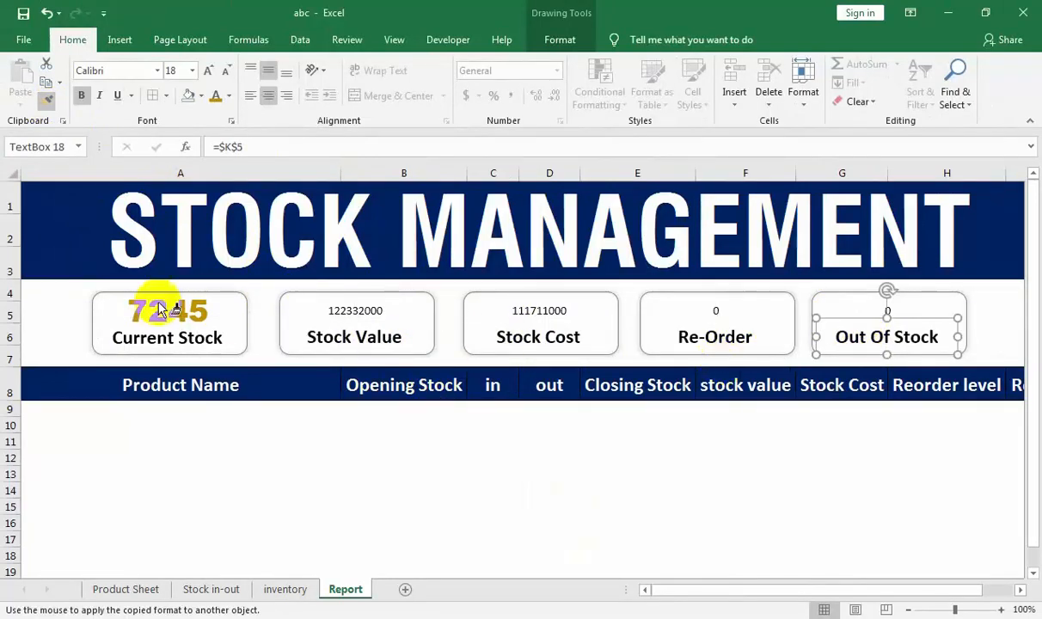
Step: Copy the Current Stock number's formatting onto the numbers of the other four cards with Format Painter
click(175, 307)
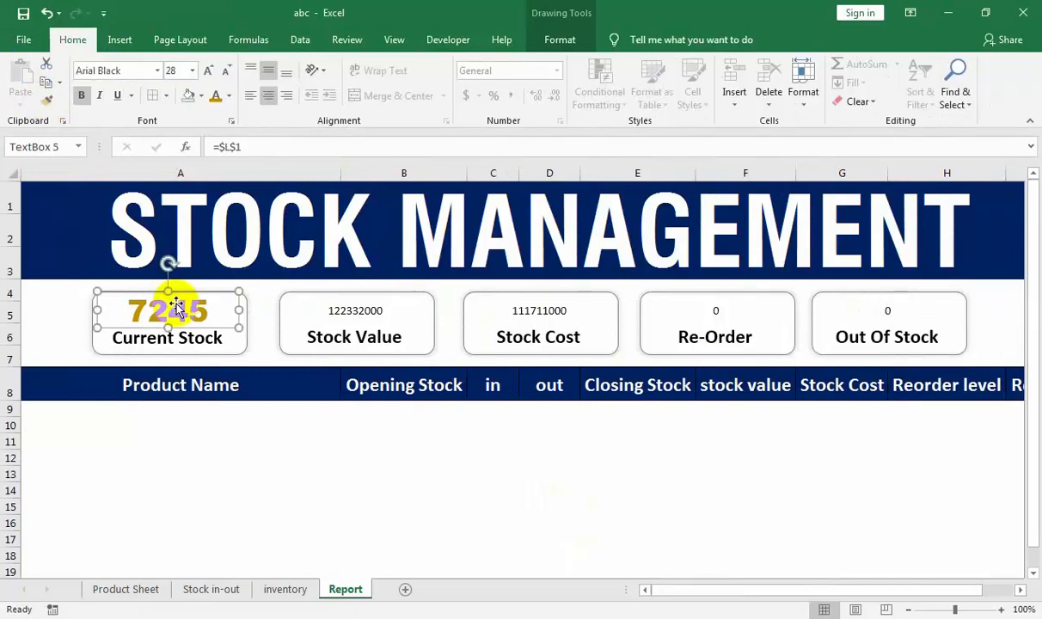
click(49, 101)
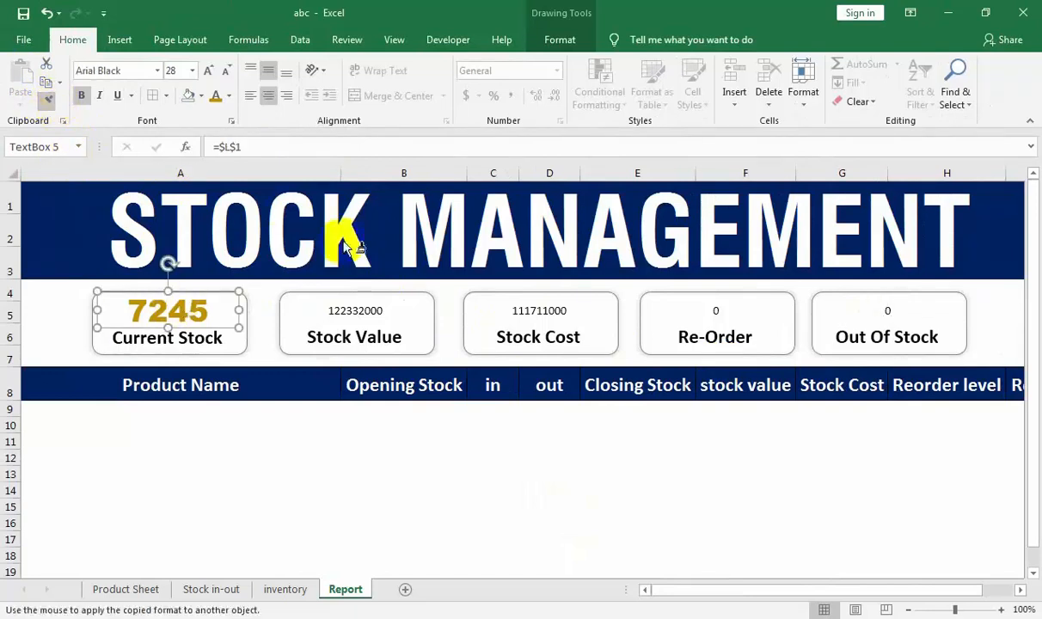
click(377, 316)
click(533, 311)
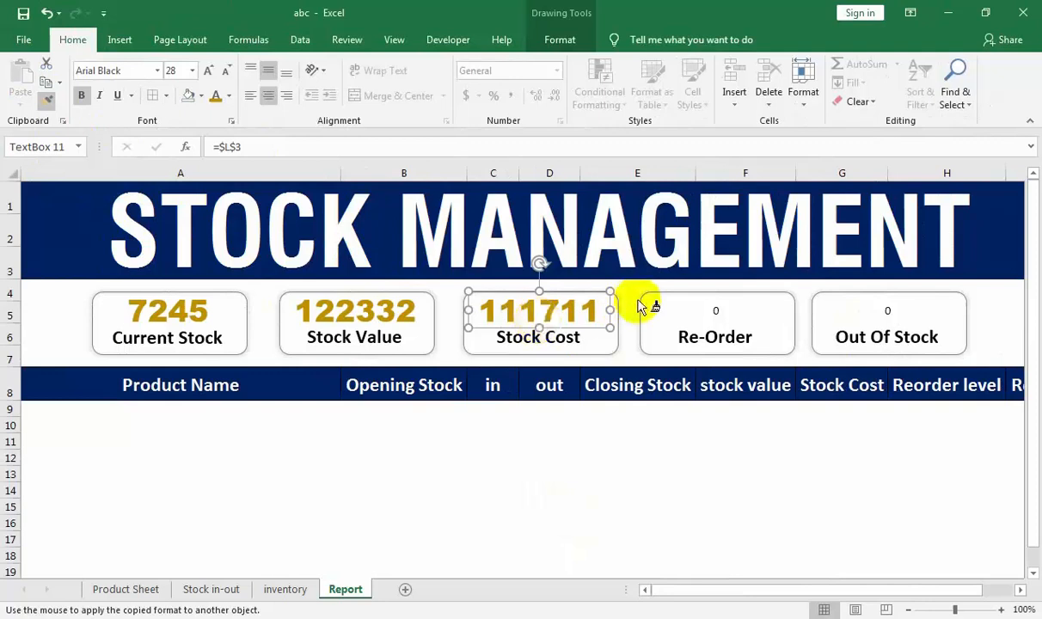
click(729, 316)
click(888, 308)
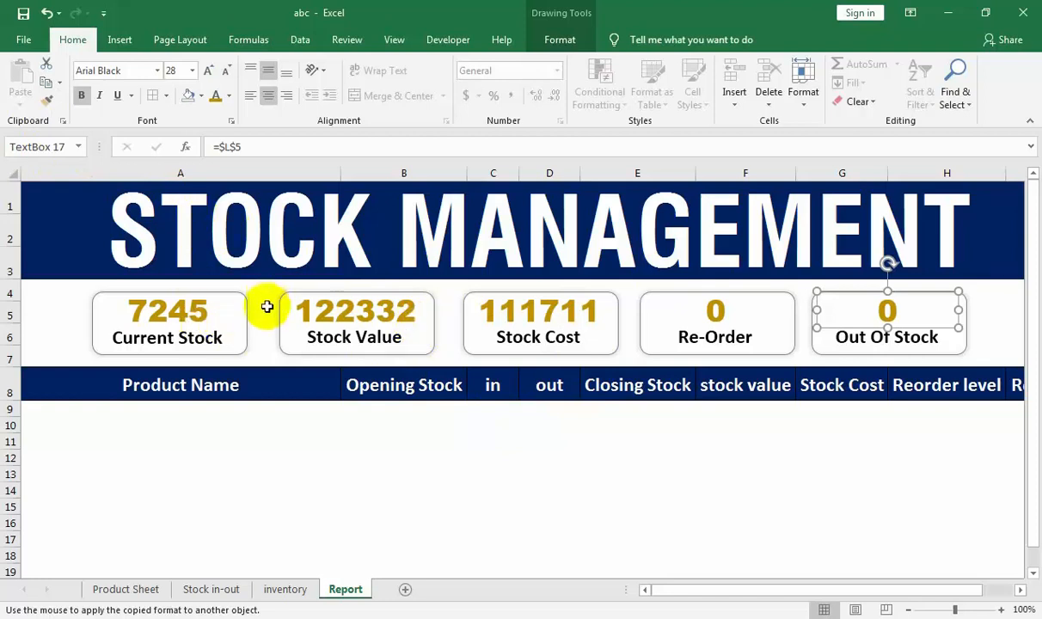
click(215, 311)
shift+click(316, 305)
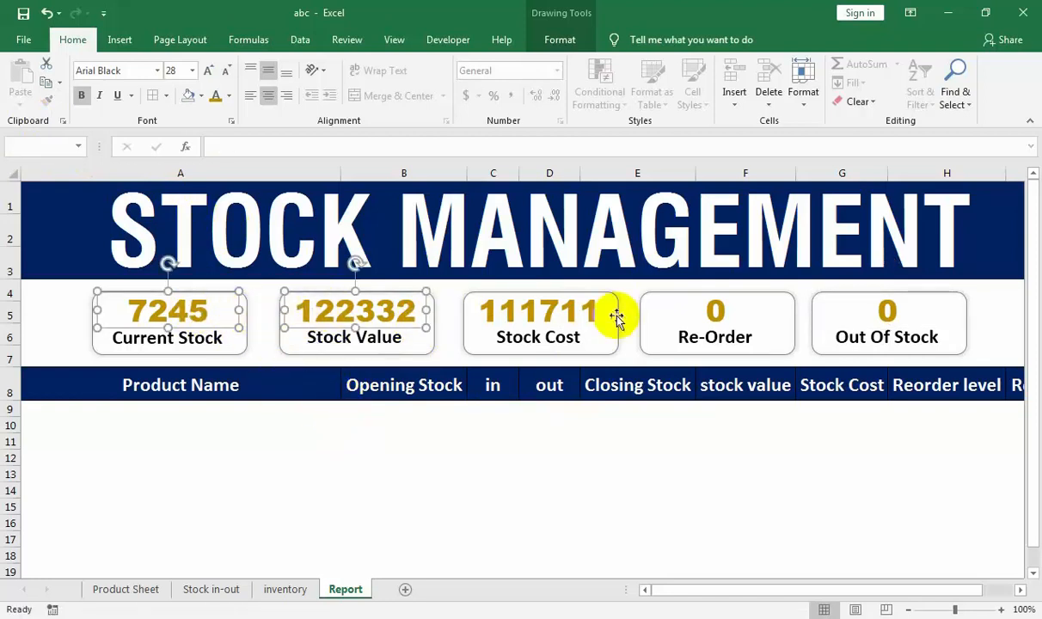
shift+click(601, 311)
shift+click(719, 309)
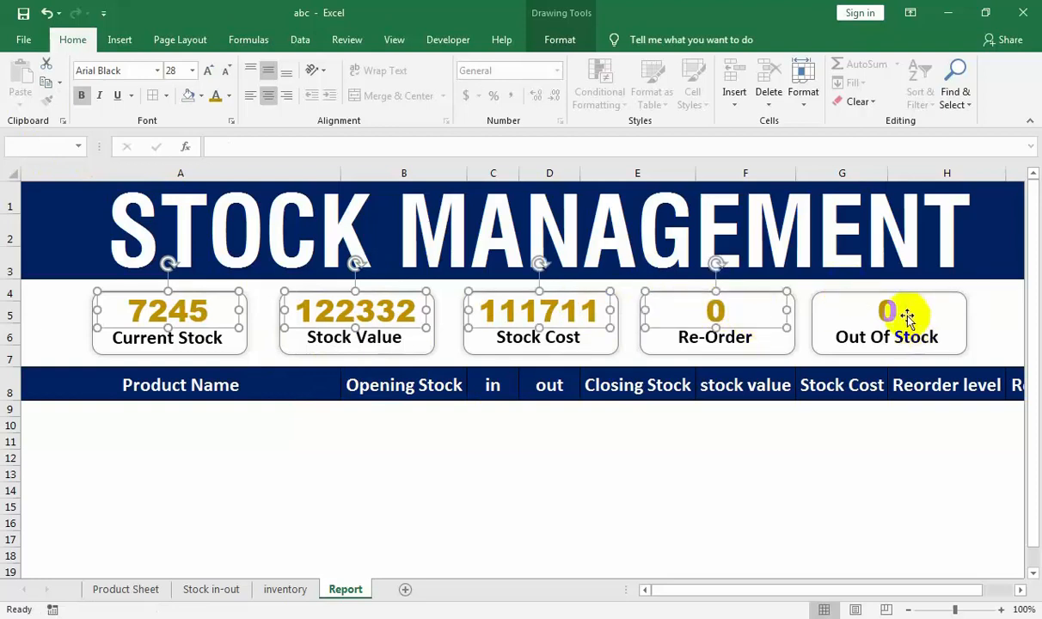
click(157, 71)
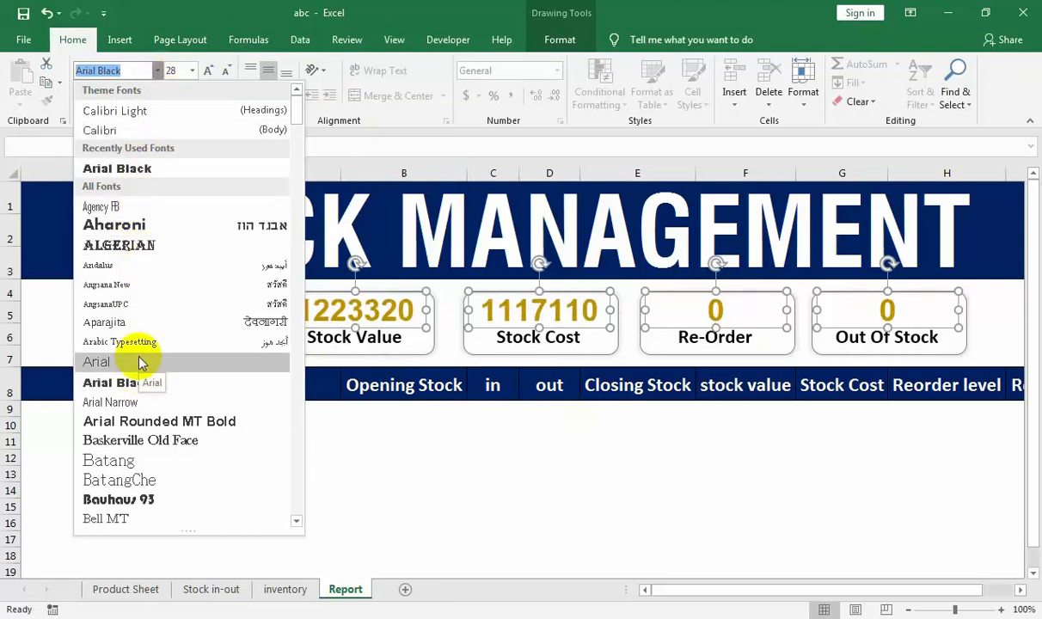
click(386, 12)
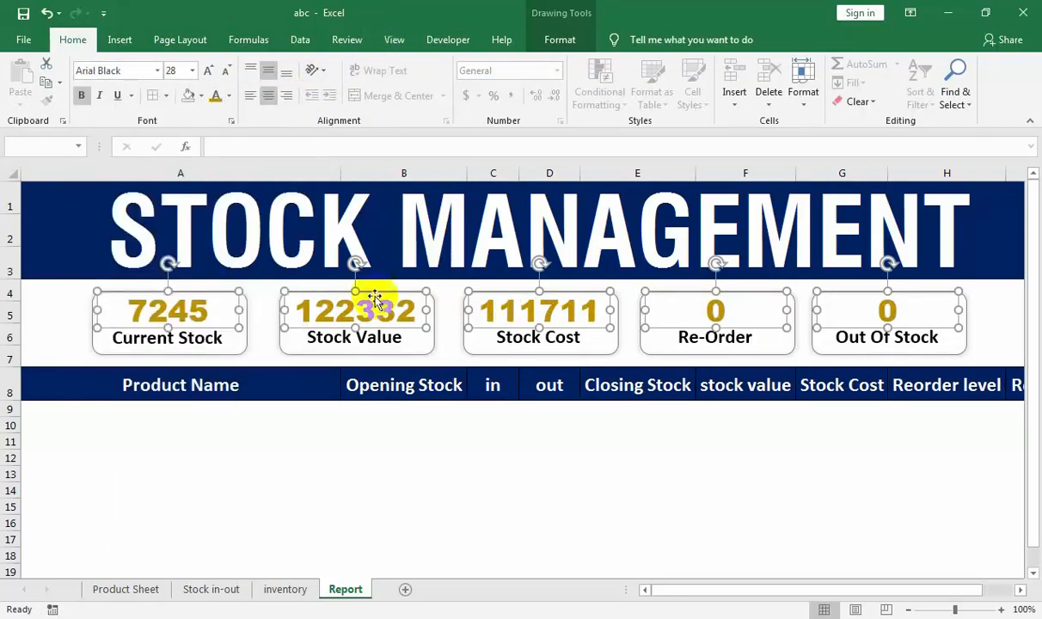
click(437, 458)
Step: Shrink the font of the Stock Value and Stock Cost numbers to size 16
click(395, 322)
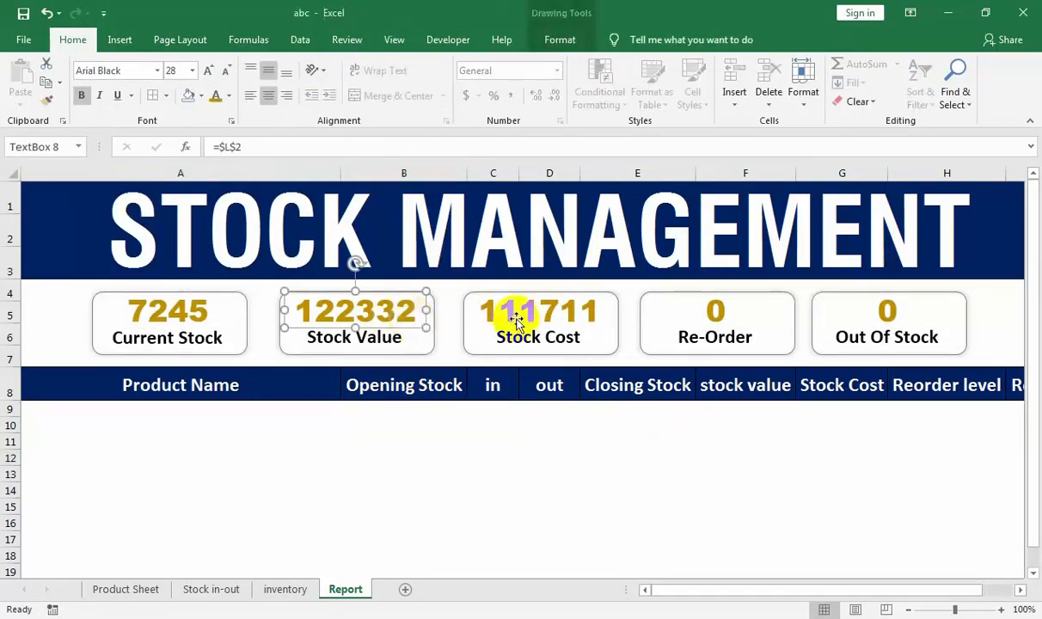
ctrl+click(503, 322)
click(224, 75)
click(224, 75)
click(225, 76)
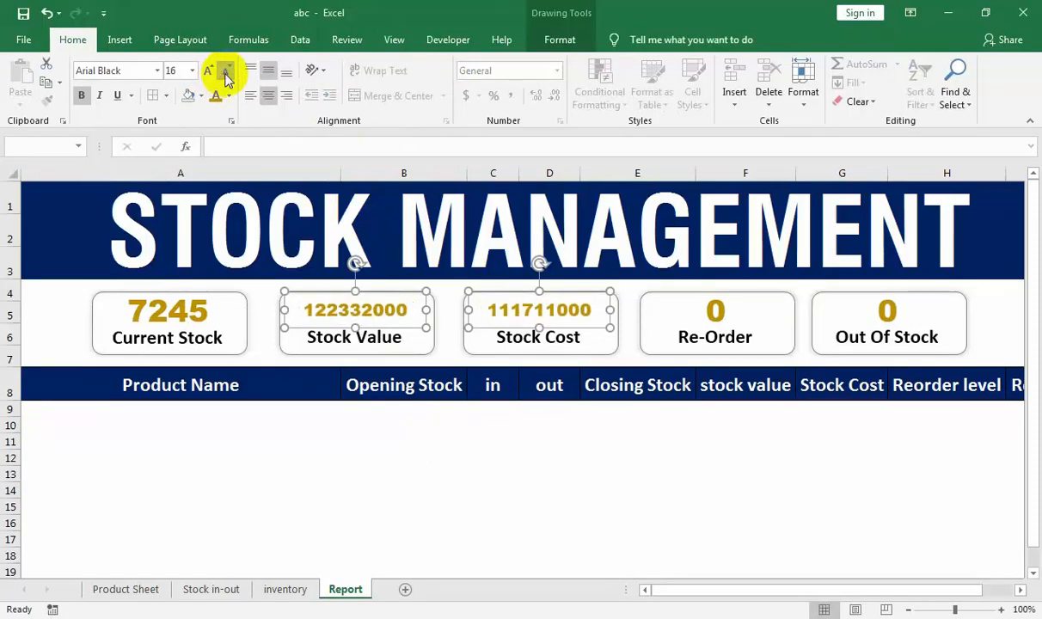
click(252, 442)
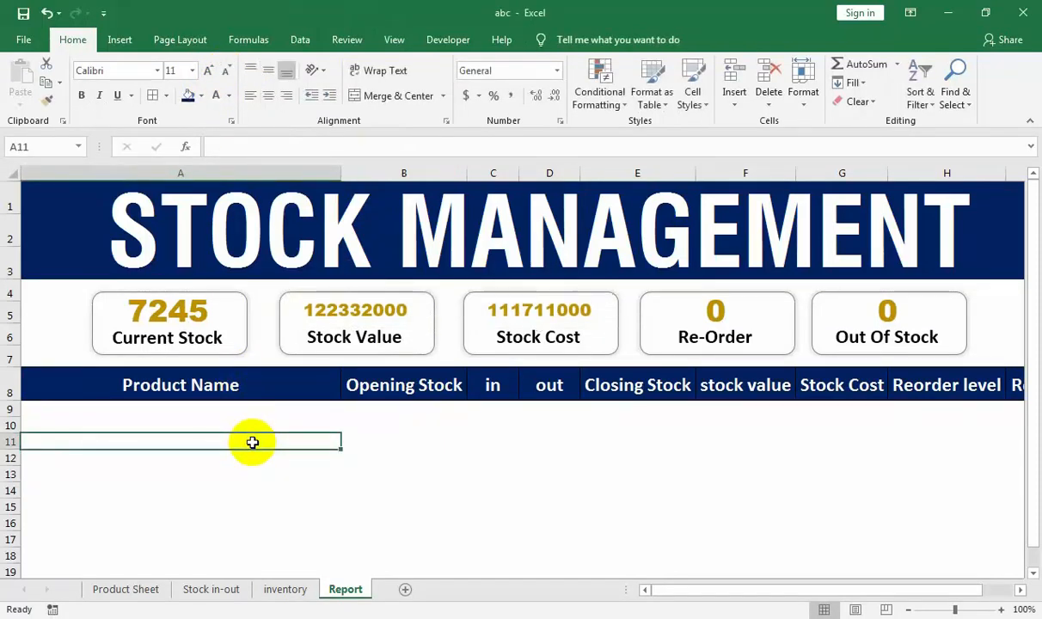
Step: Undo the font size reductions on the Stock Value and Stock Cost numbers
key(ctrl+z)
key(ctrl+z)
key(ctrl+z)
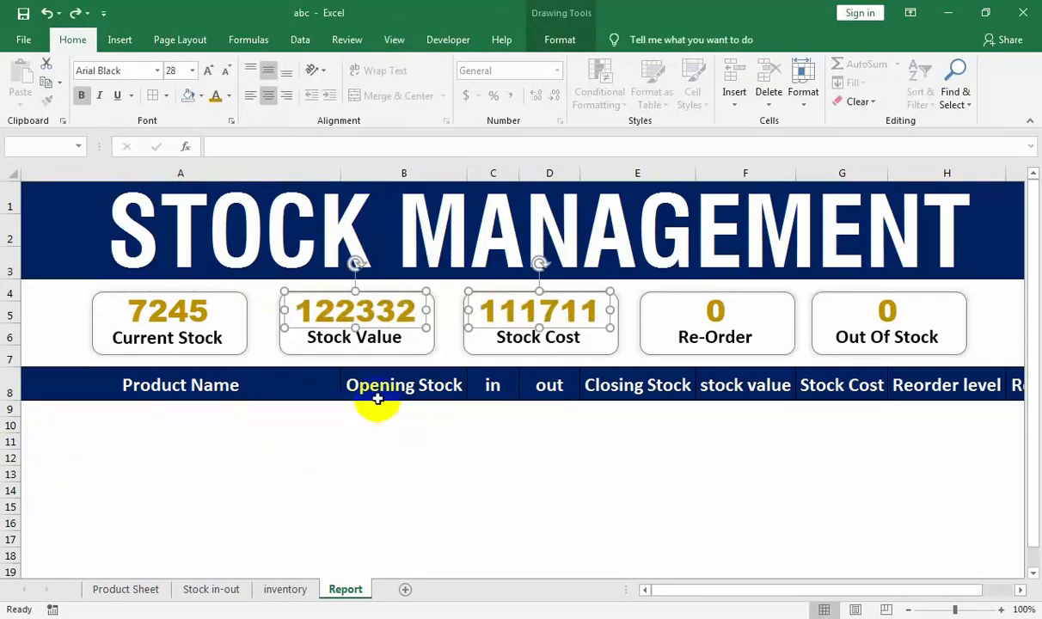
Step: Hide the helper labels and values in K1:L5 by setting their font colour to white
click(425, 442)
click(136, 410)
drag(926, 502, 890, 491)
drag(804, 207, 887, 319)
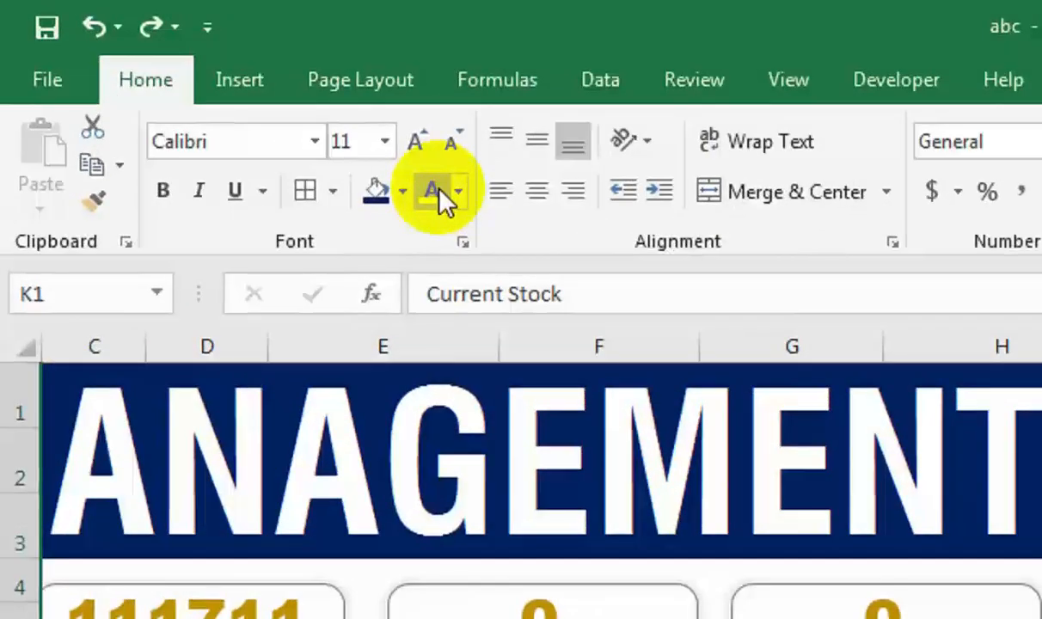
click(217, 95)
click(804, 383)
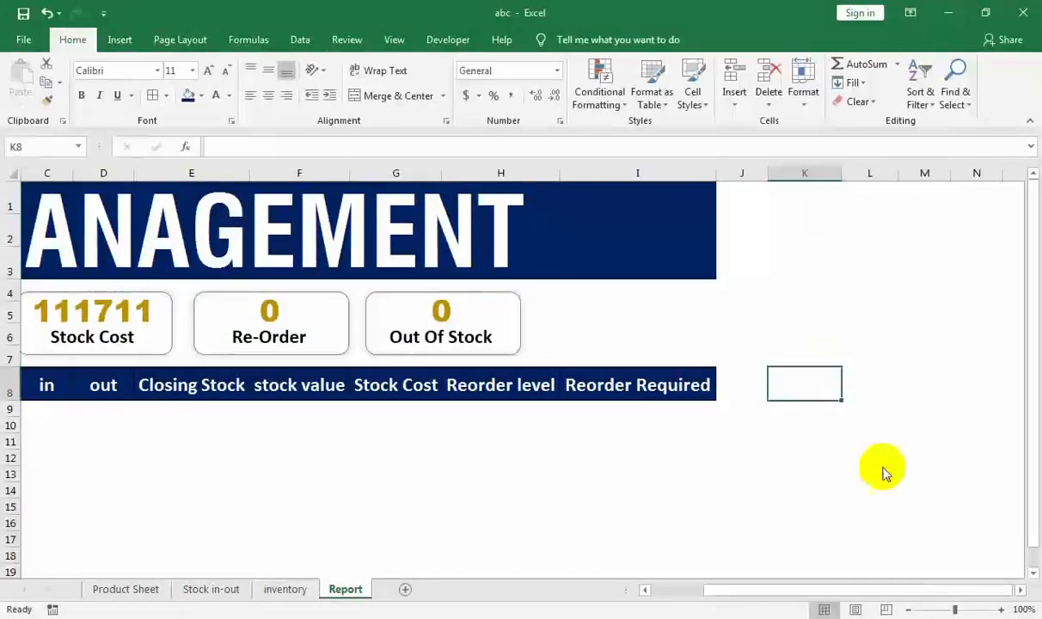
drag(790, 592, 515, 592)
click(380, 454)
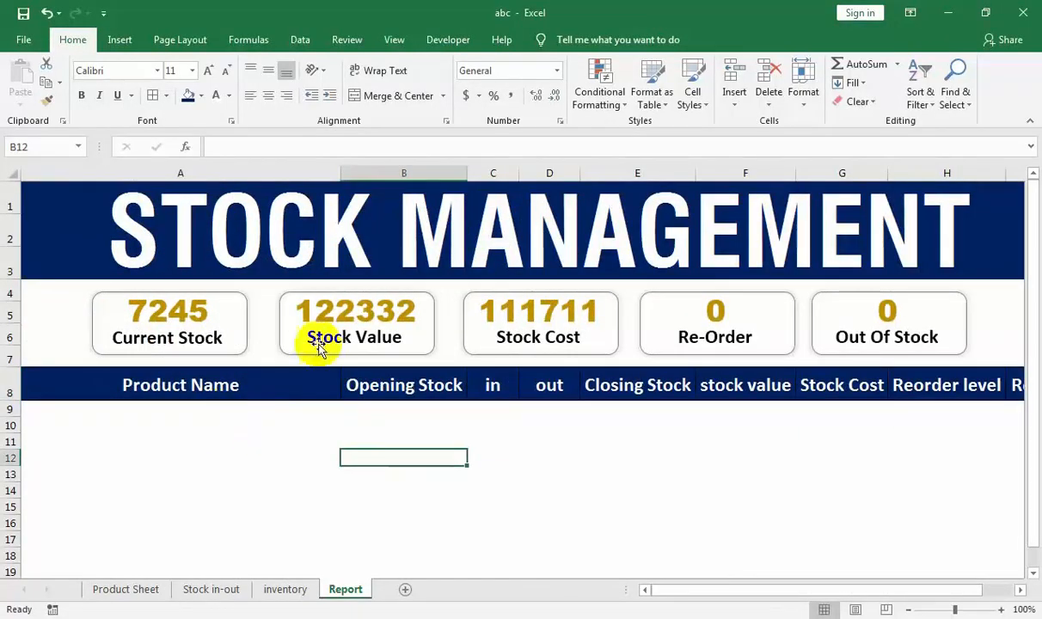
Step: Undo the last two changes on the Report sheet around the Search Product cell A7
click(89, 421)
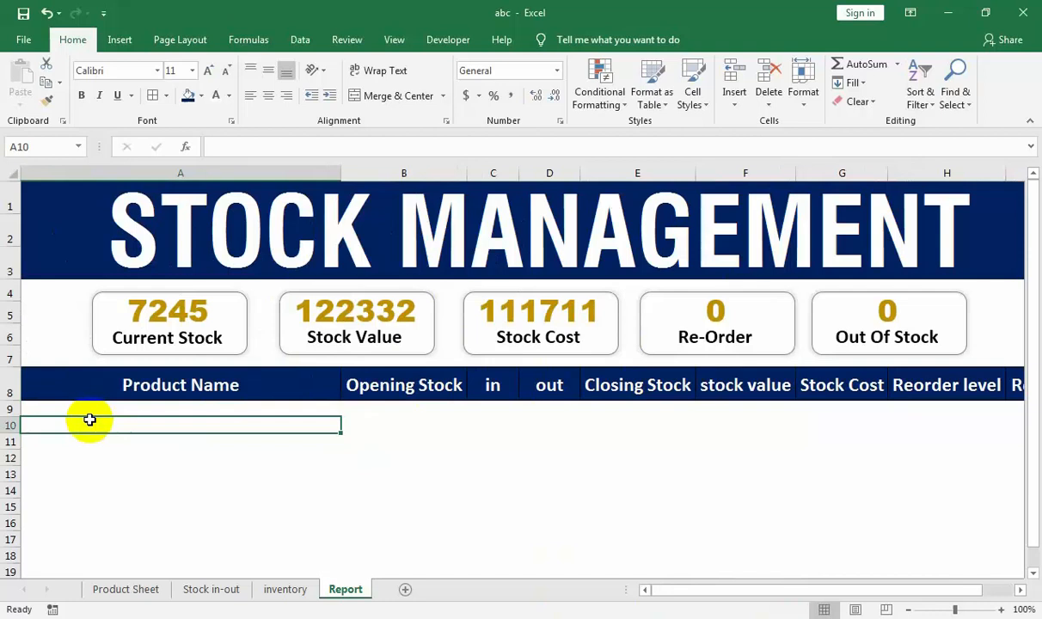
key(ctrl+z)
key(ctrl+z)
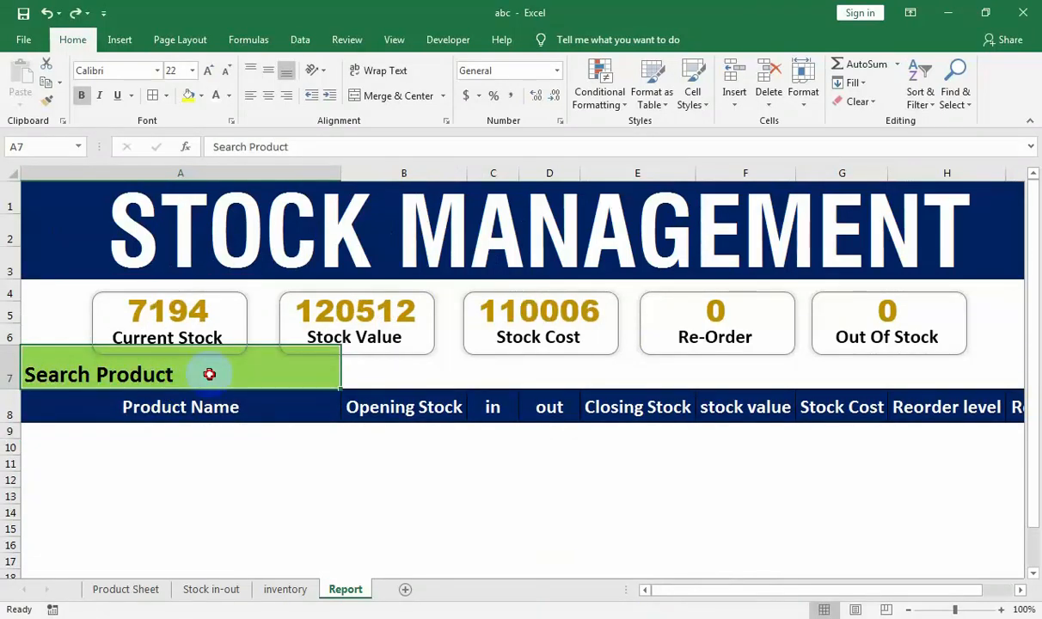
click(235, 456)
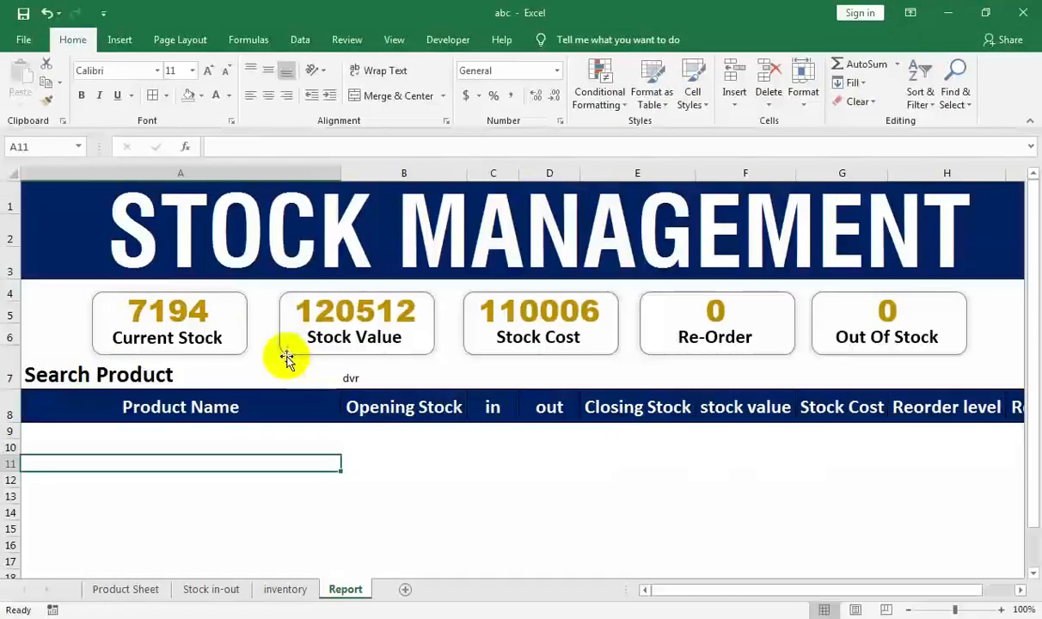
Step: Use Select Objects to select all shapes and text boxes of the five dashboard cards and group them together
click(209, 310)
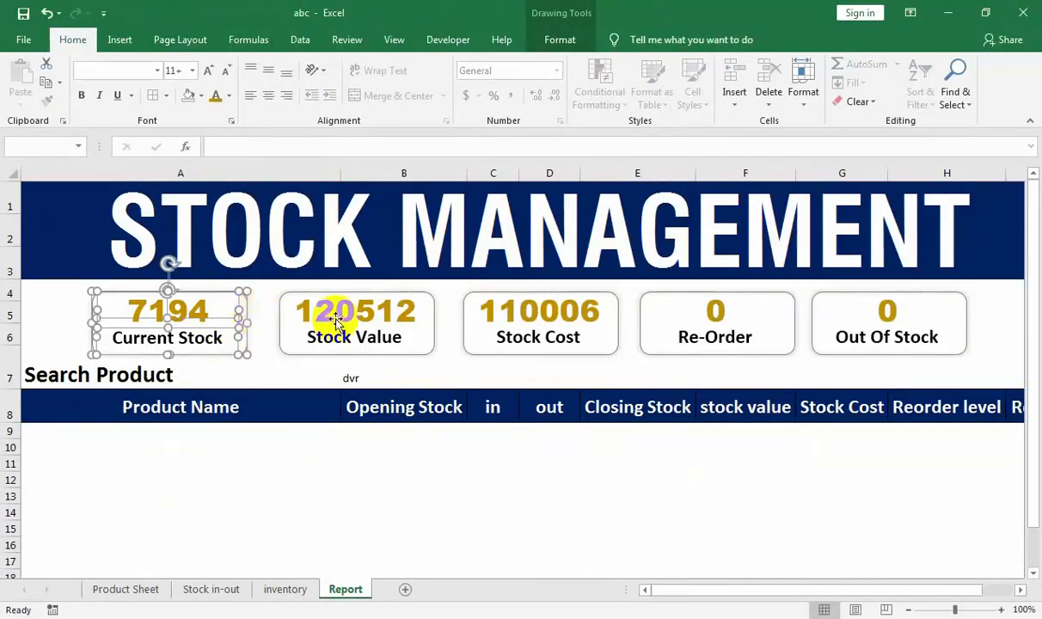
click(959, 105)
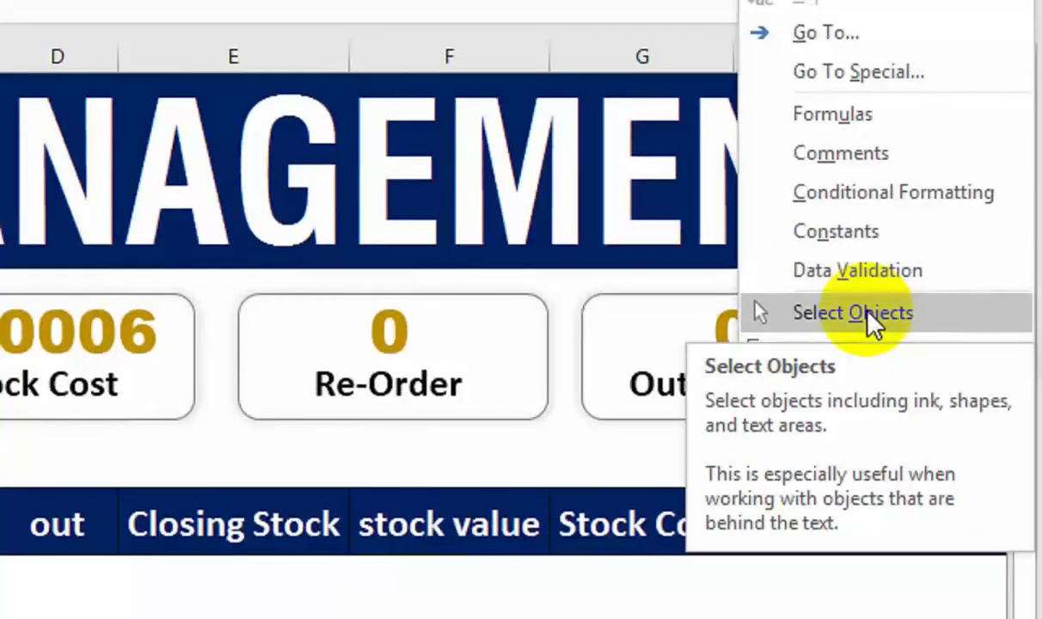
click(868, 314)
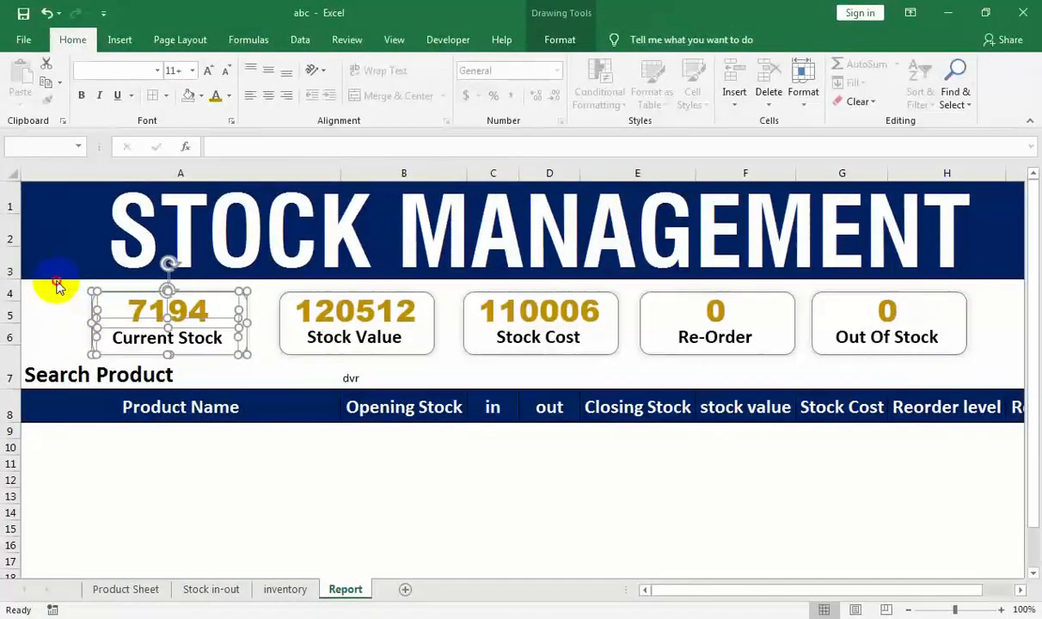
click(57, 286)
mouse_move(72, 289)
mouse_down()
mouse_move(173, 306)
mouse_move(965, 333)
mouse_move(986, 373)
mouse_up()
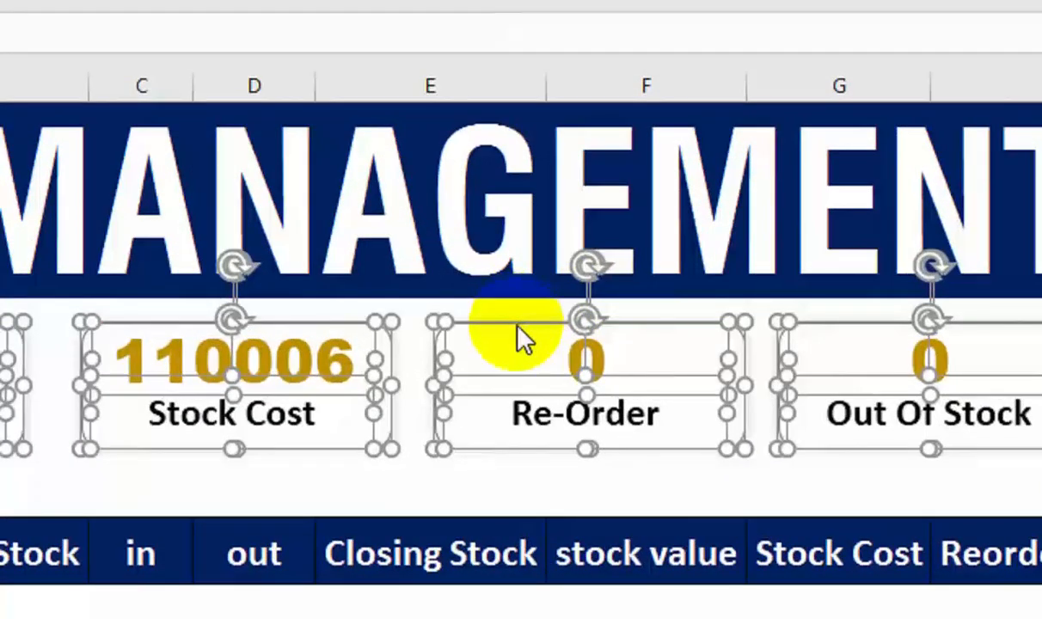
right_click(681, 296)
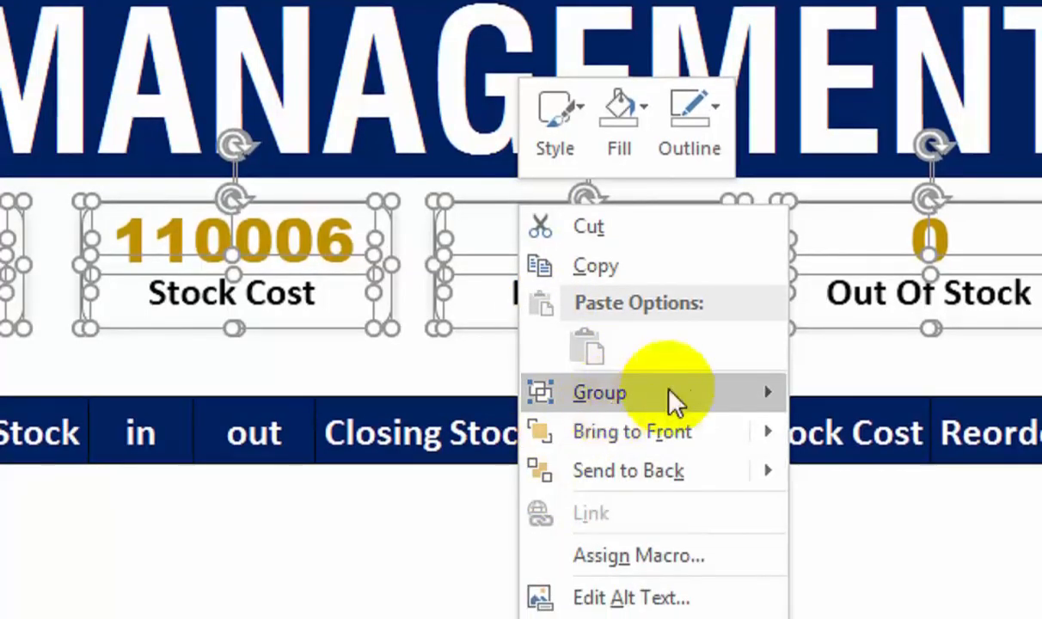
mouse_move(683, 398)
click(795, 397)
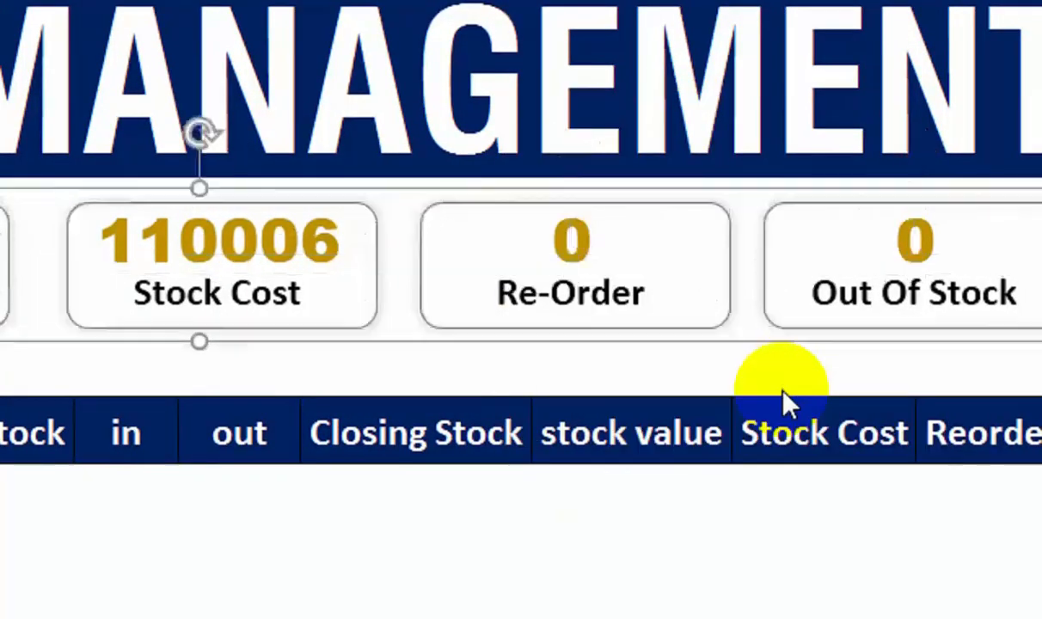
Step: Set the grouped cards' properties to Don't move or size with cells
right_click(565, 338)
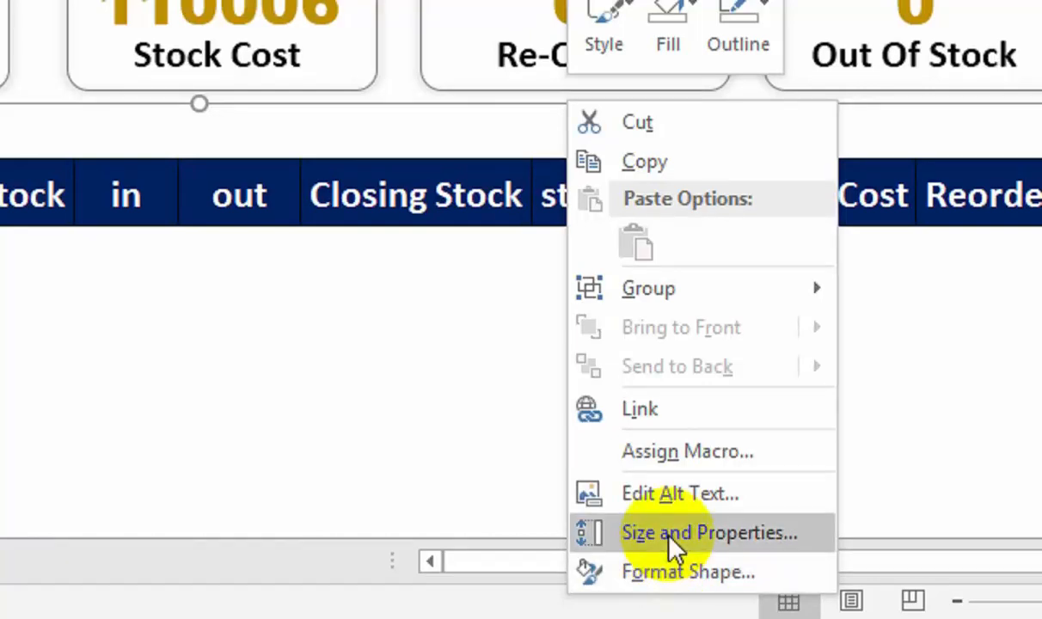
click(668, 536)
right_click(395, 107)
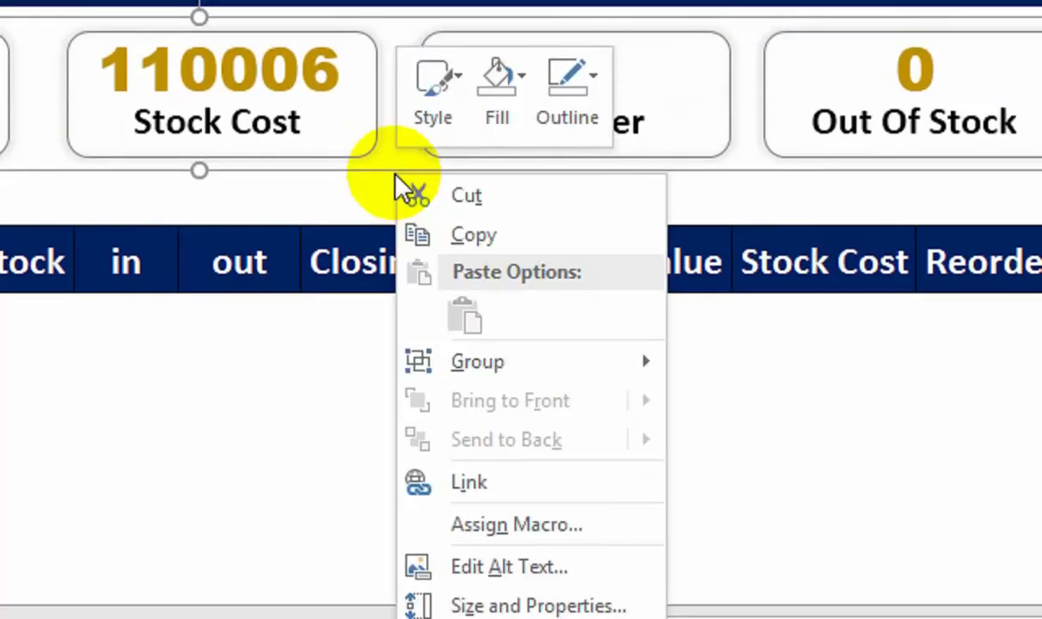
click(427, 606)
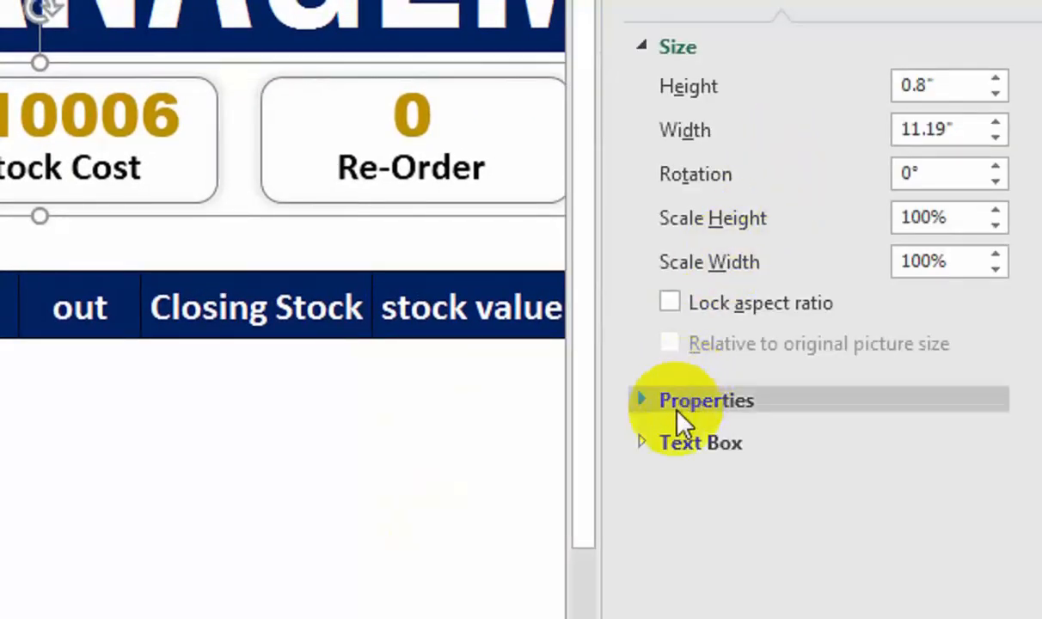
click(644, 402)
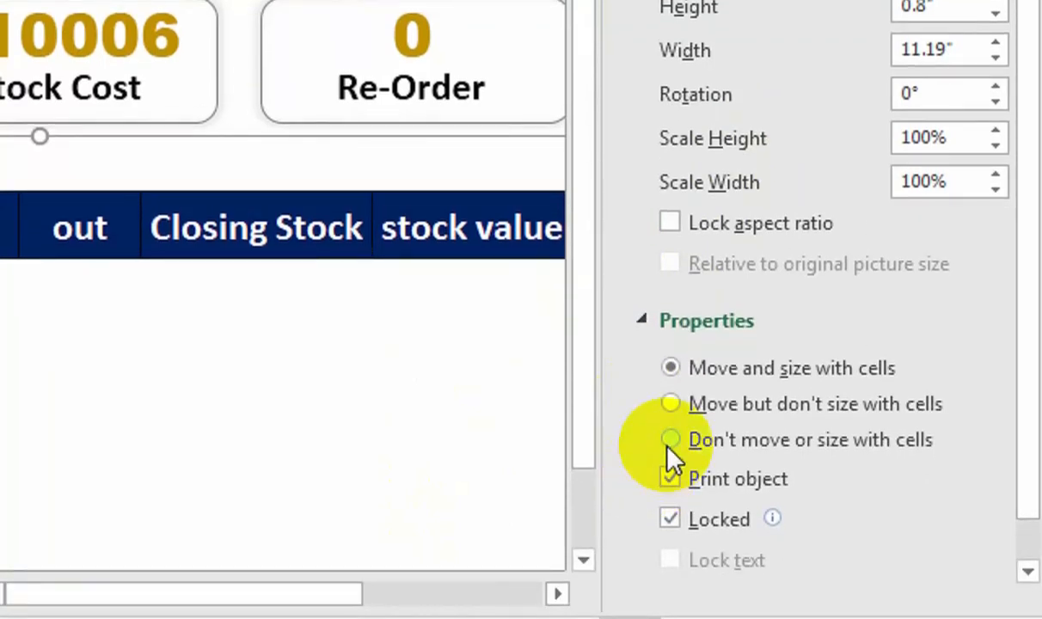
click(670, 440)
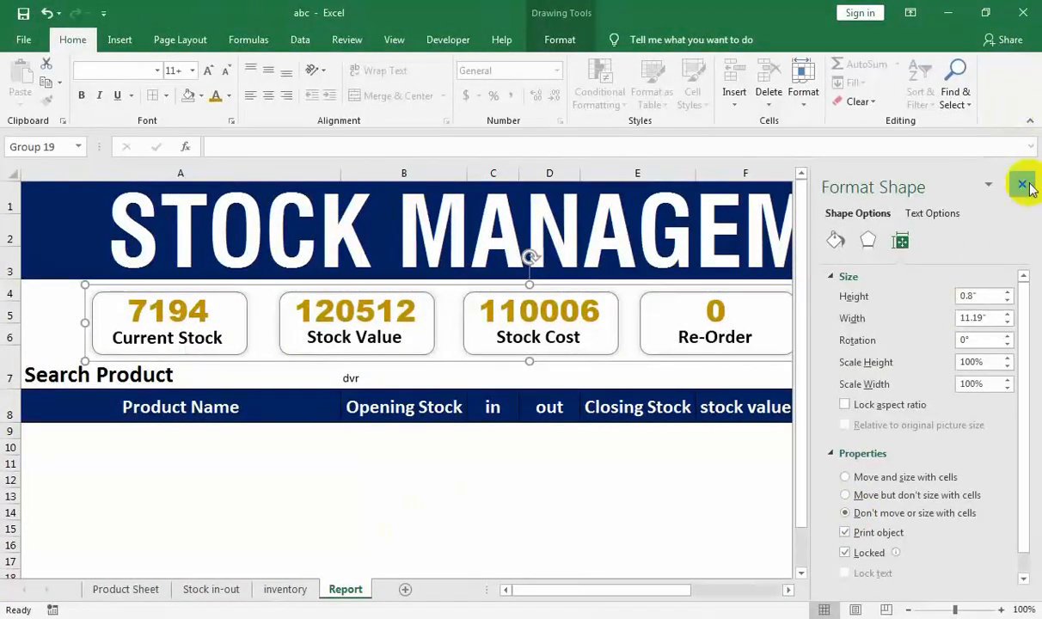
click(1022, 185)
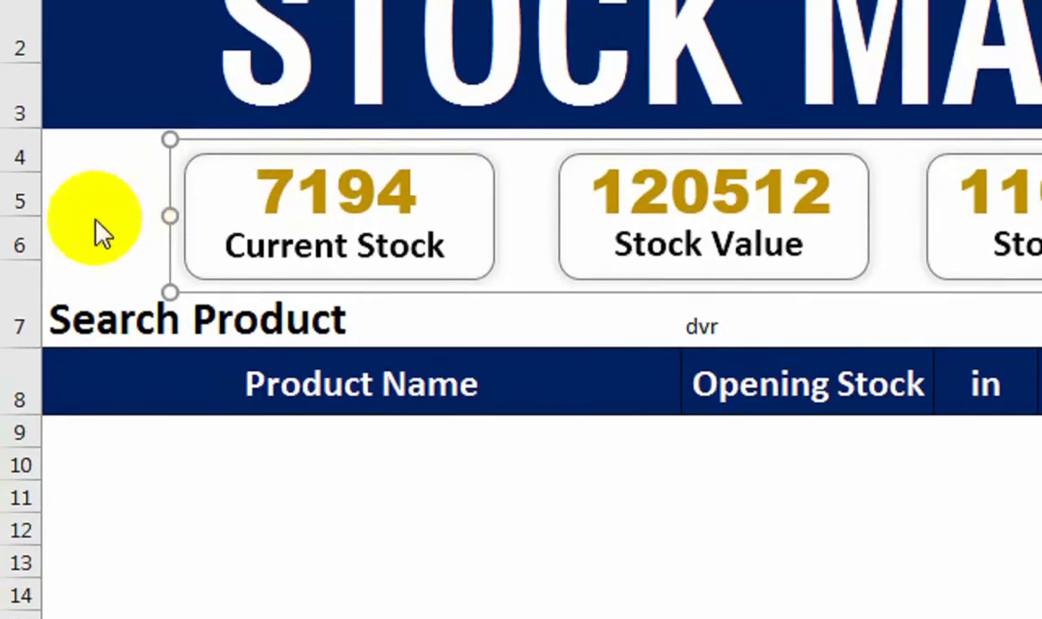
Step: Make row 6 slightly taller and column A narrower beneath the grouped cards
drag(27, 258, 28, 290)
click(689, 334)
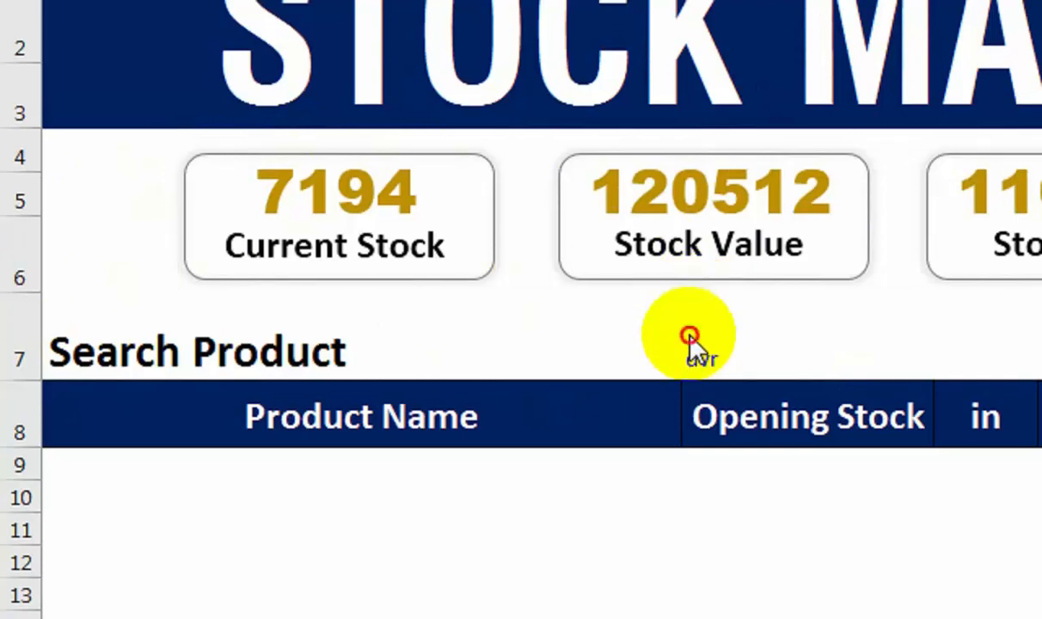
scroll(567, 101, up, 1)
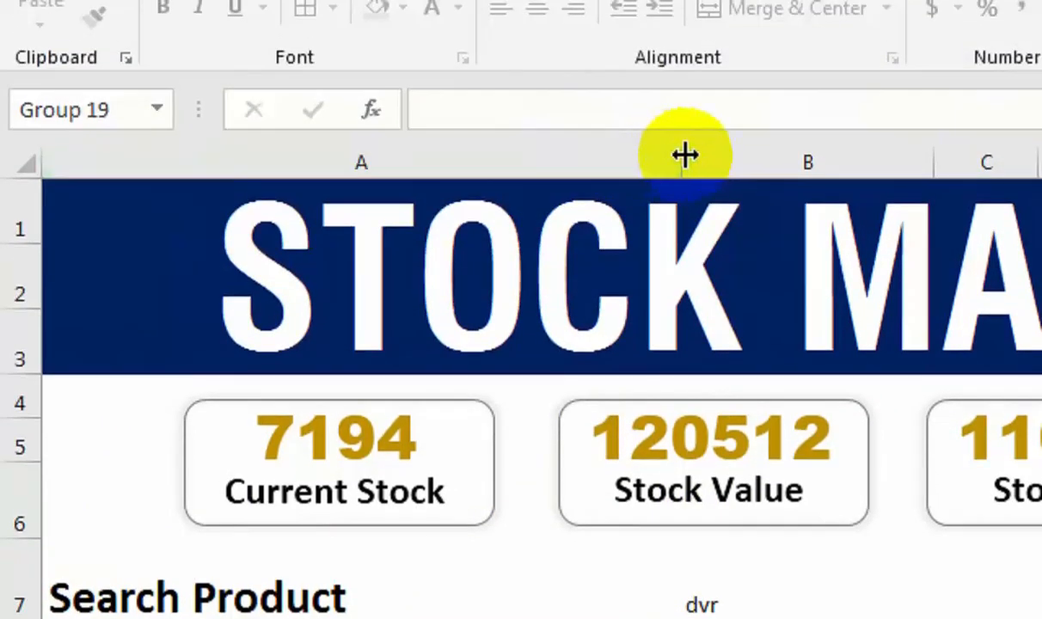
drag(681, 143, 578, 156)
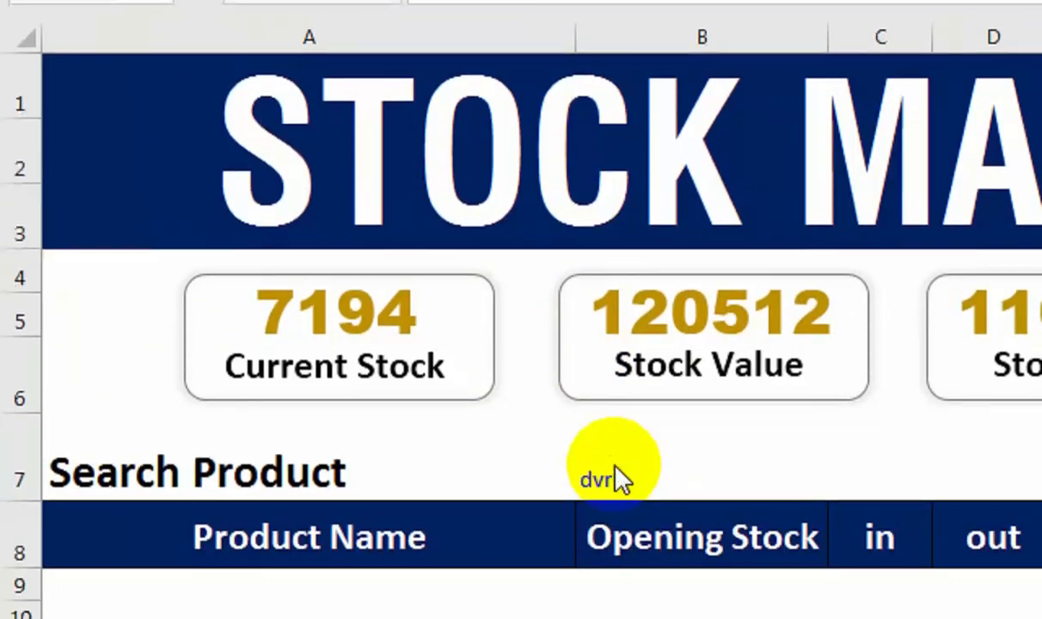
Step: Enlarge the Search Product label in A7 by two font size increments
click(605, 452)
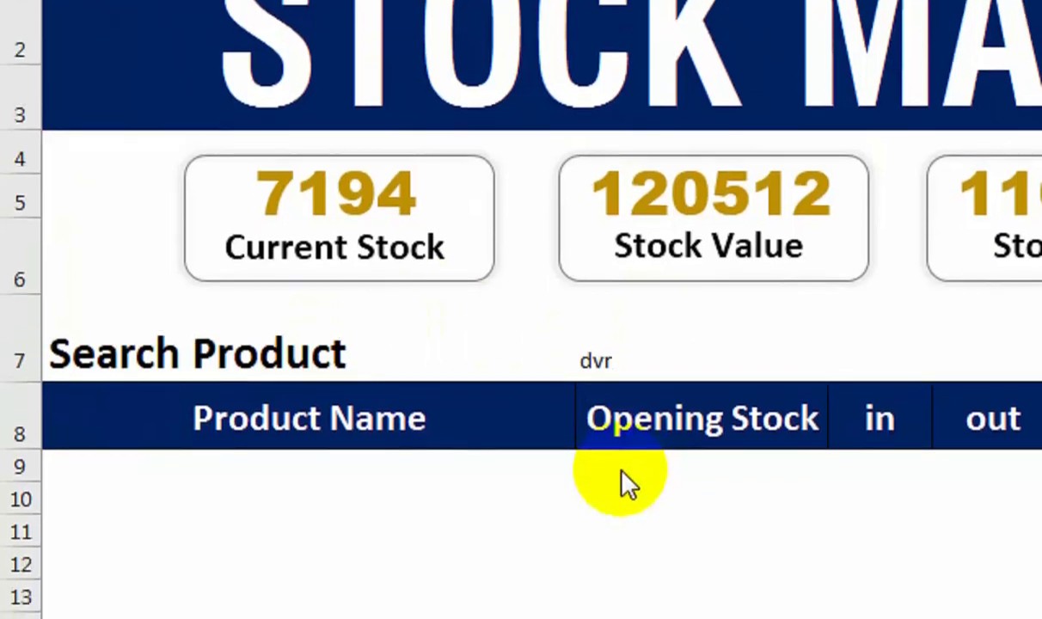
click(622, 469)
click(688, 372)
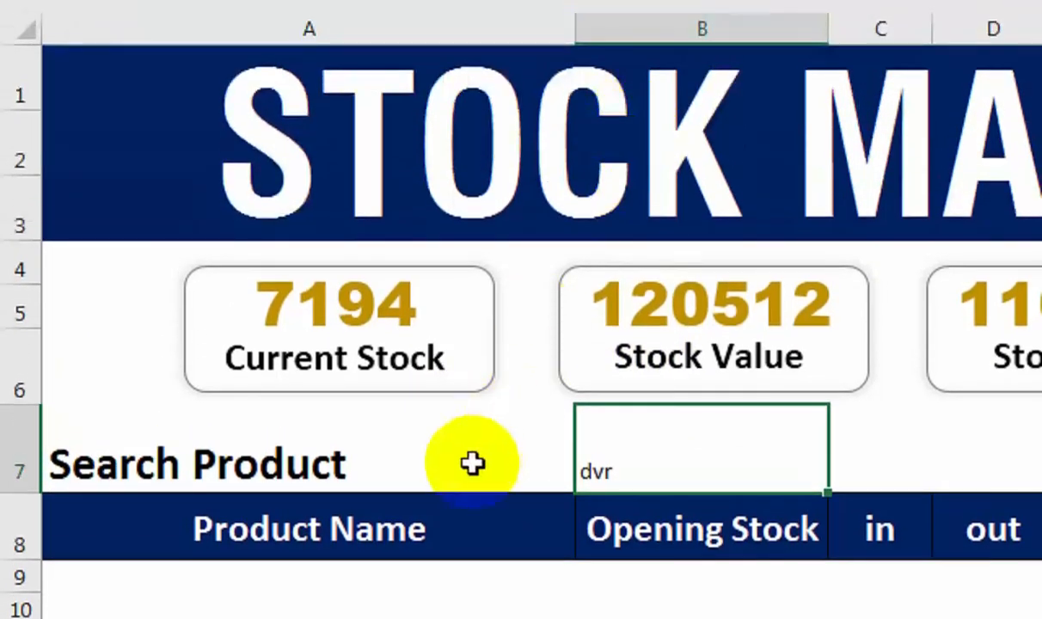
click(472, 349)
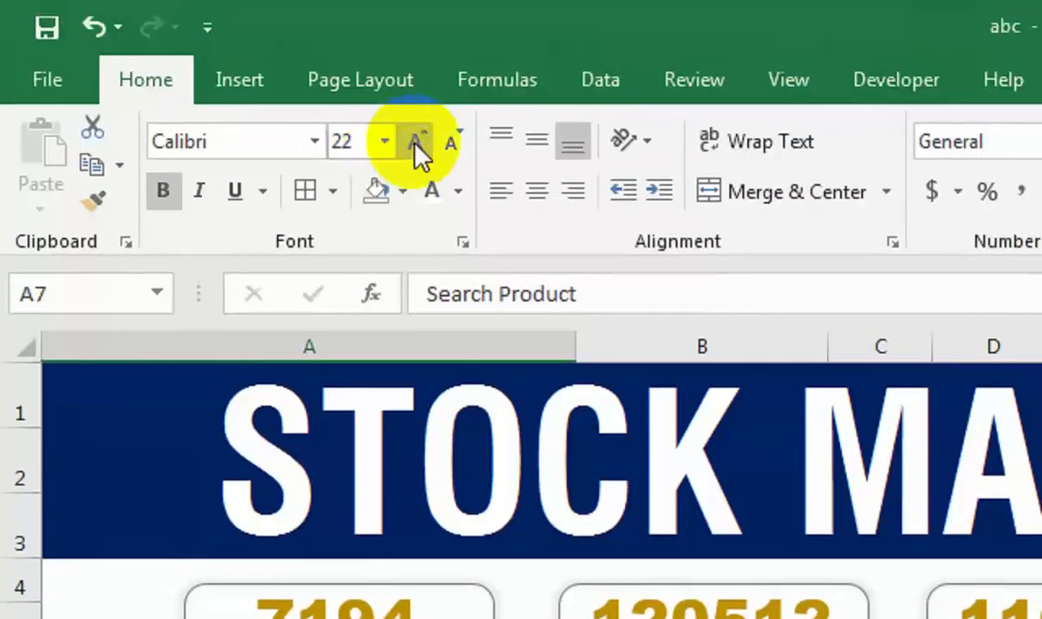
click(416, 145)
click(416, 144)
Step: Centre the search value in B7 horizontally and vertically, and enlarge its font by eight size increments
click(634, 570)
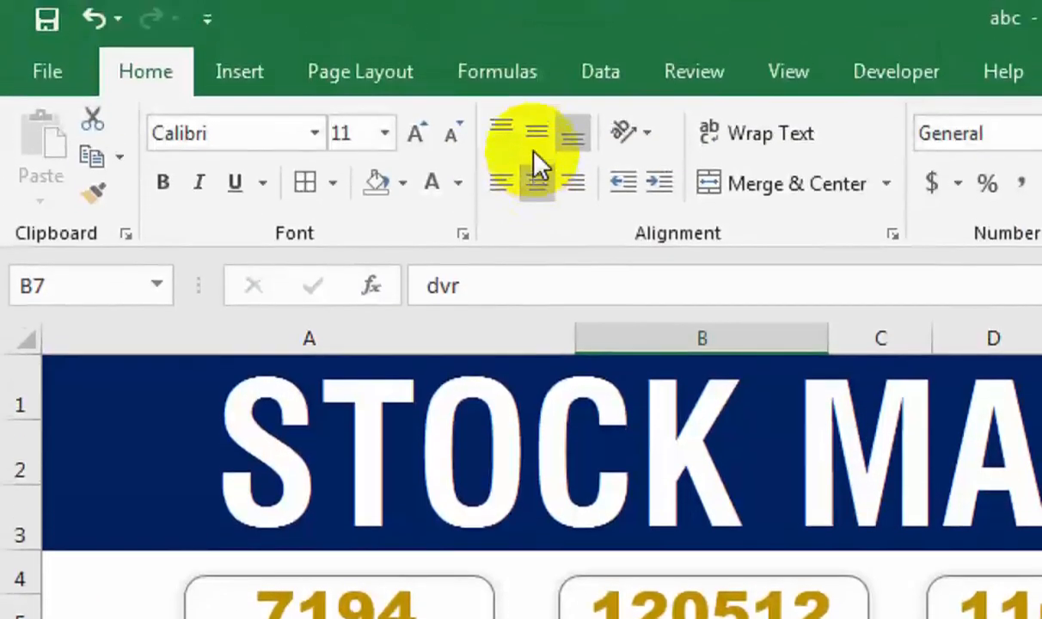
click(537, 90)
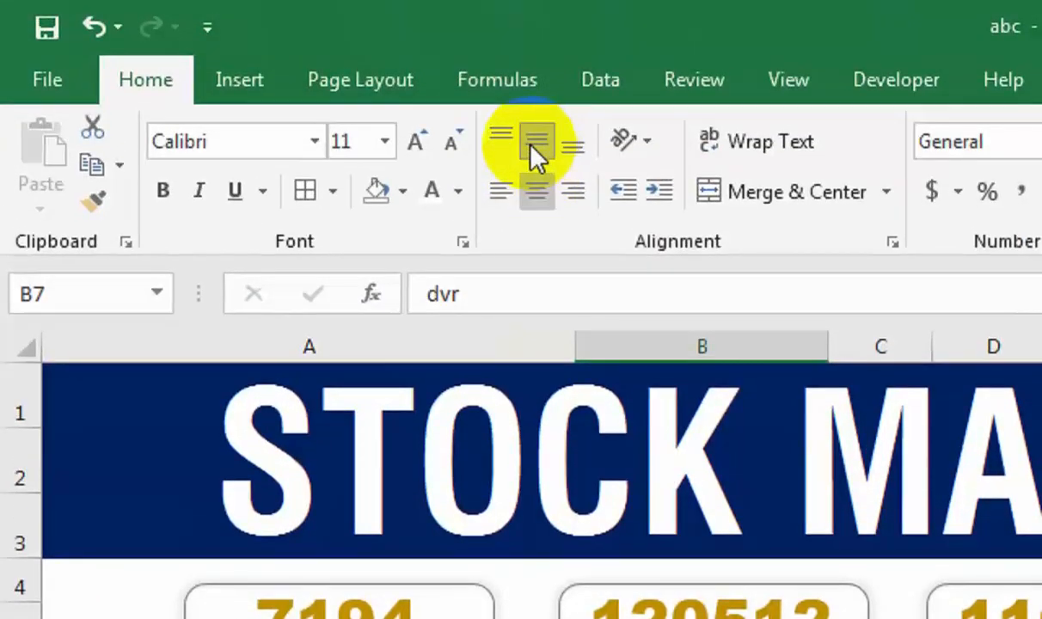
click(416, 143)
click(416, 143)
click(416, 143)
click(416, 143)
click(416, 143)
click(416, 143)
click(416, 142)
click(416, 143)
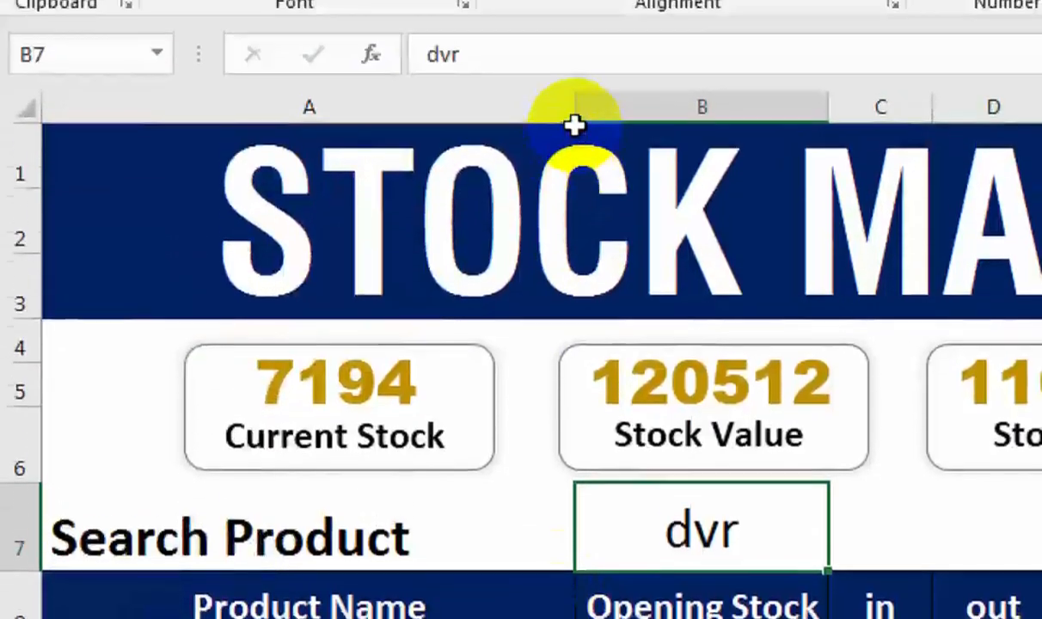
Step: Replace the search value in B7 of the report with SAMSUNG
drag(573, 356, 555, 362)
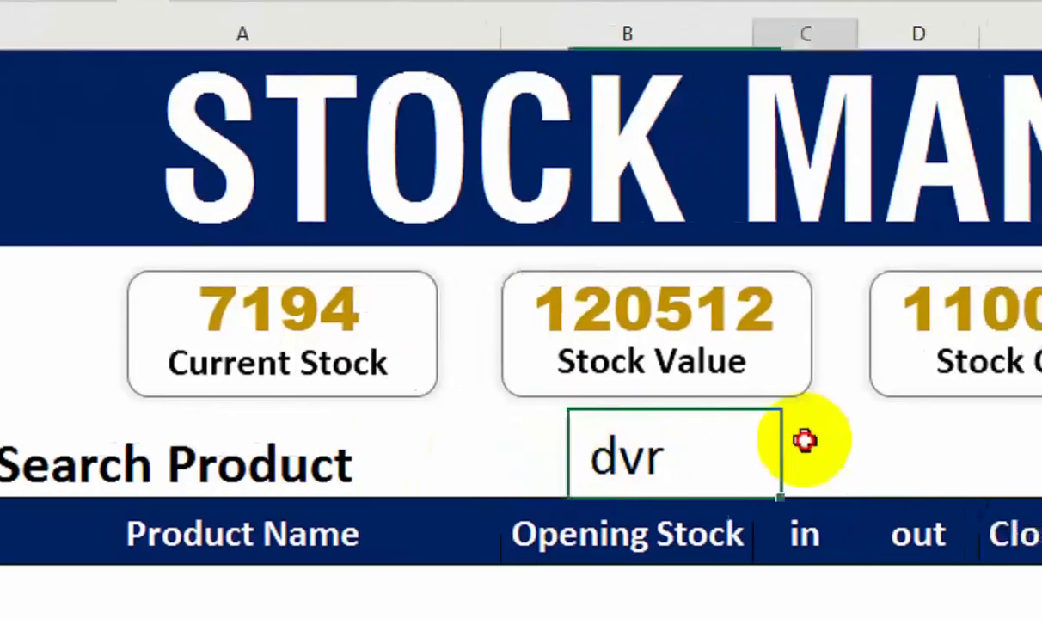
click(805, 440)
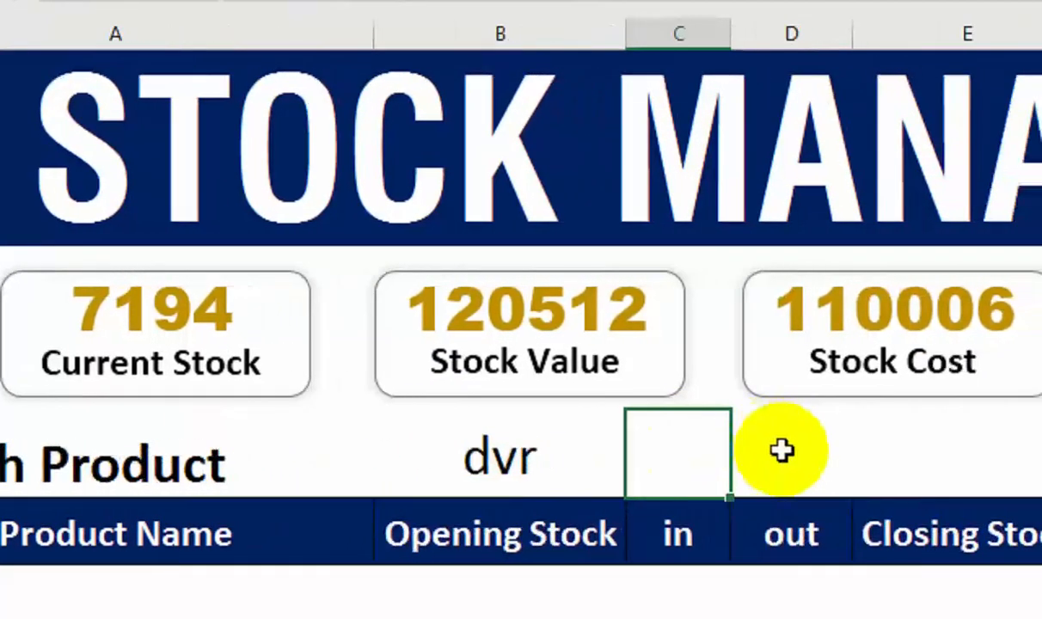
click(678, 458)
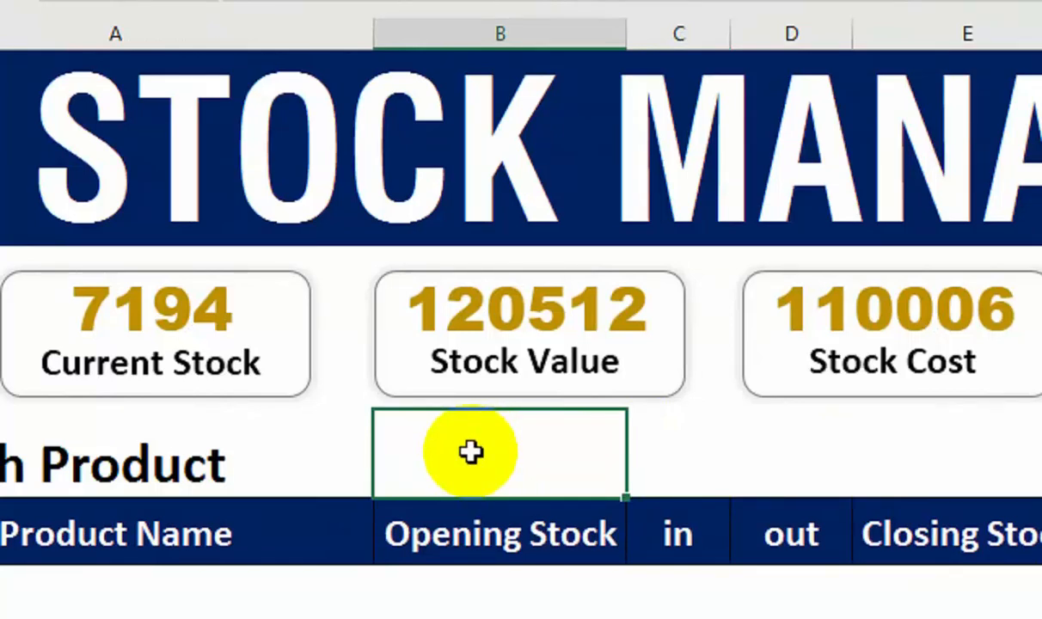
text(SAMSUNG)
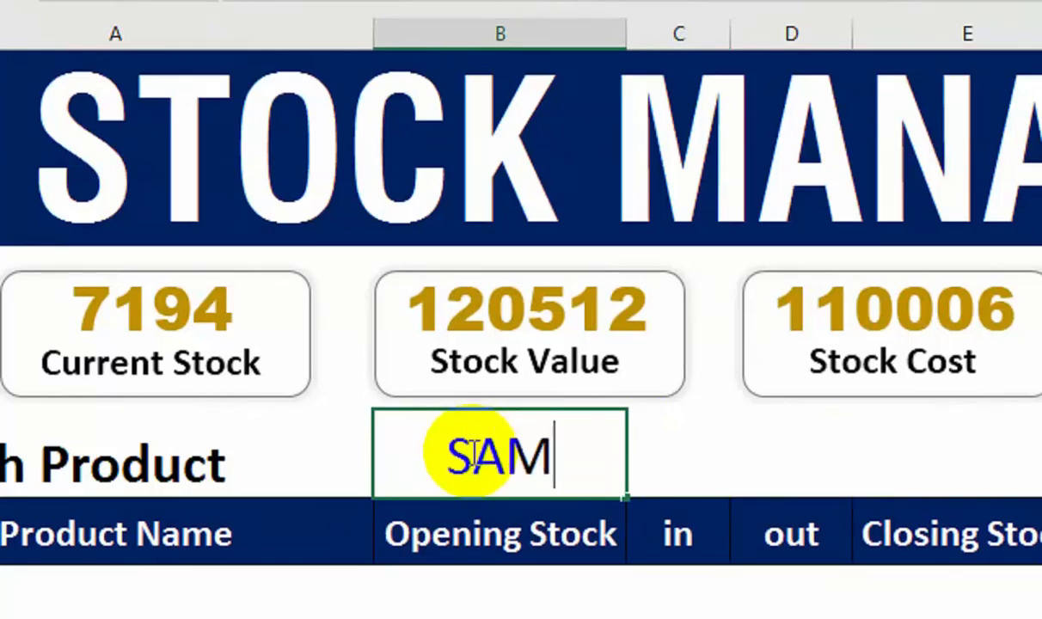
key(Return)
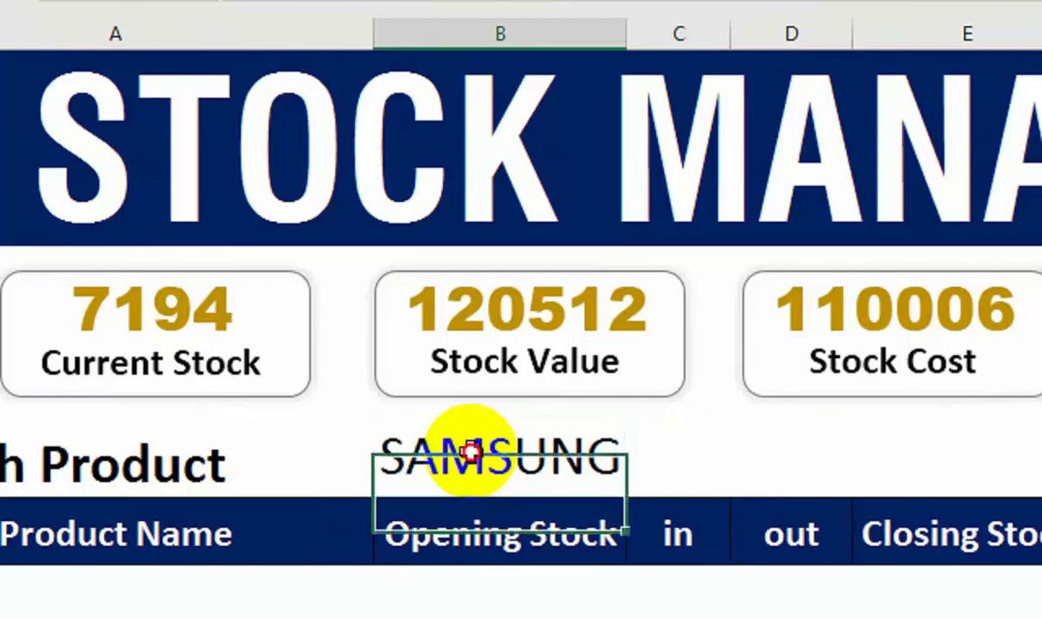
Step: Make the search value in B7 bold and bottom-aligned to match the Search Product label
click(472, 449)
click(268, 143)
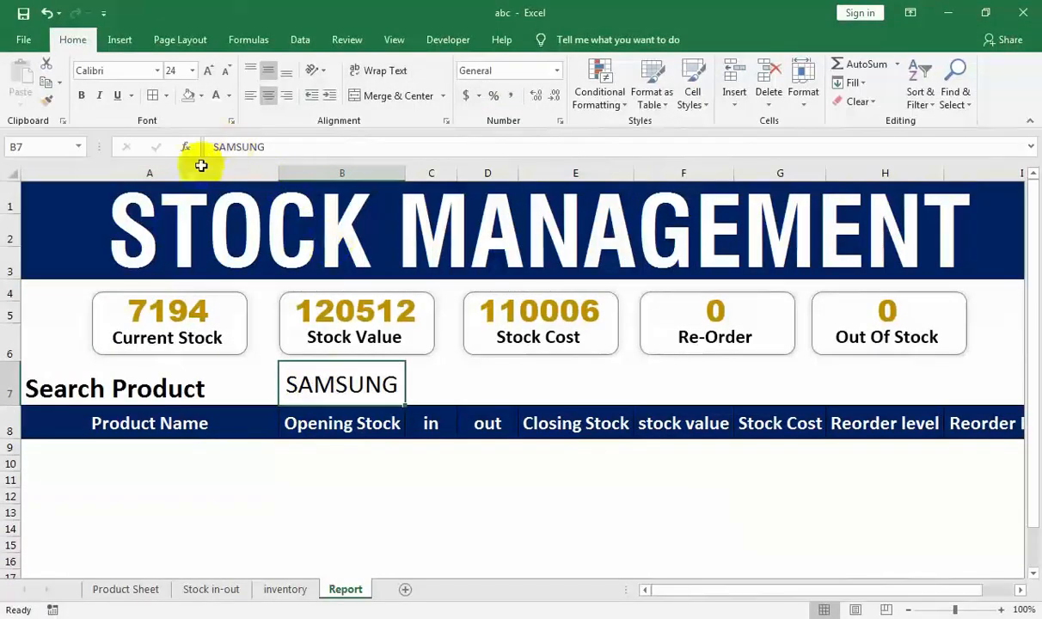
click(92, 387)
click(309, 386)
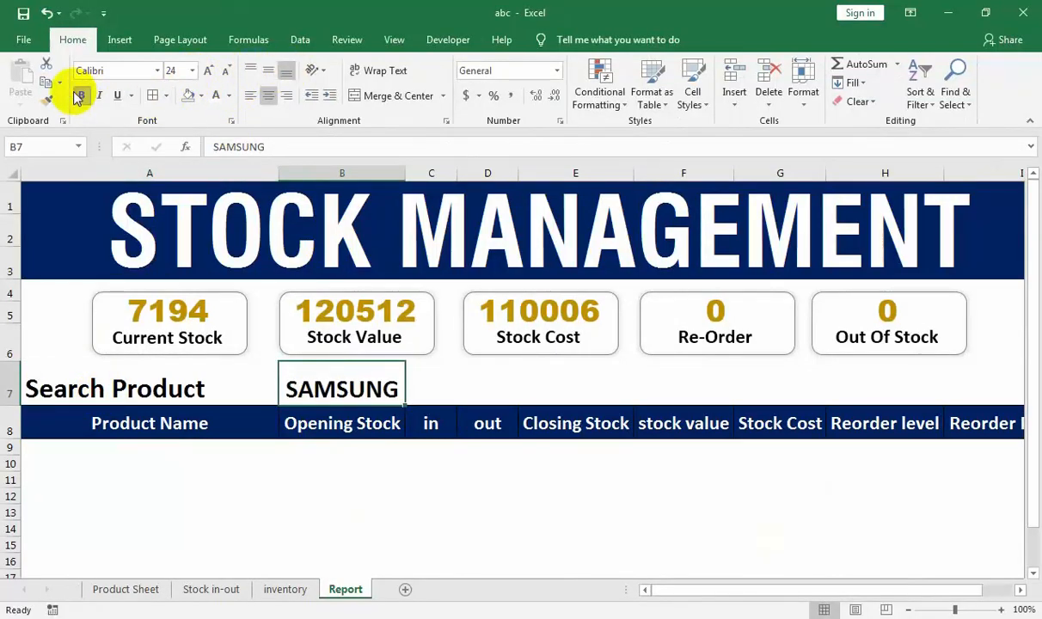
click(297, 471)
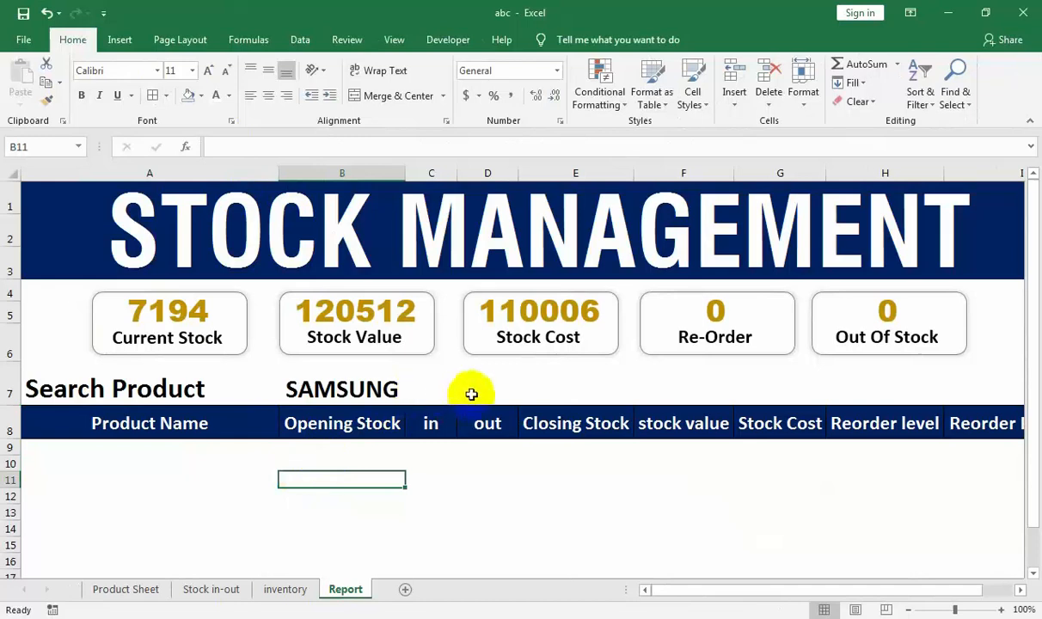
click(335, 376)
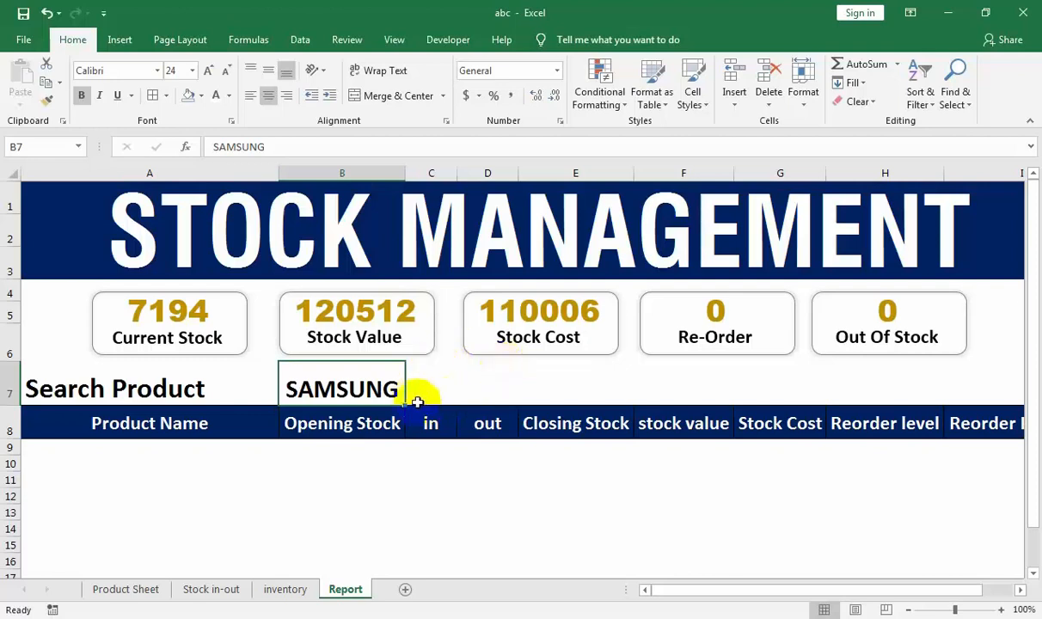
click(312, 459)
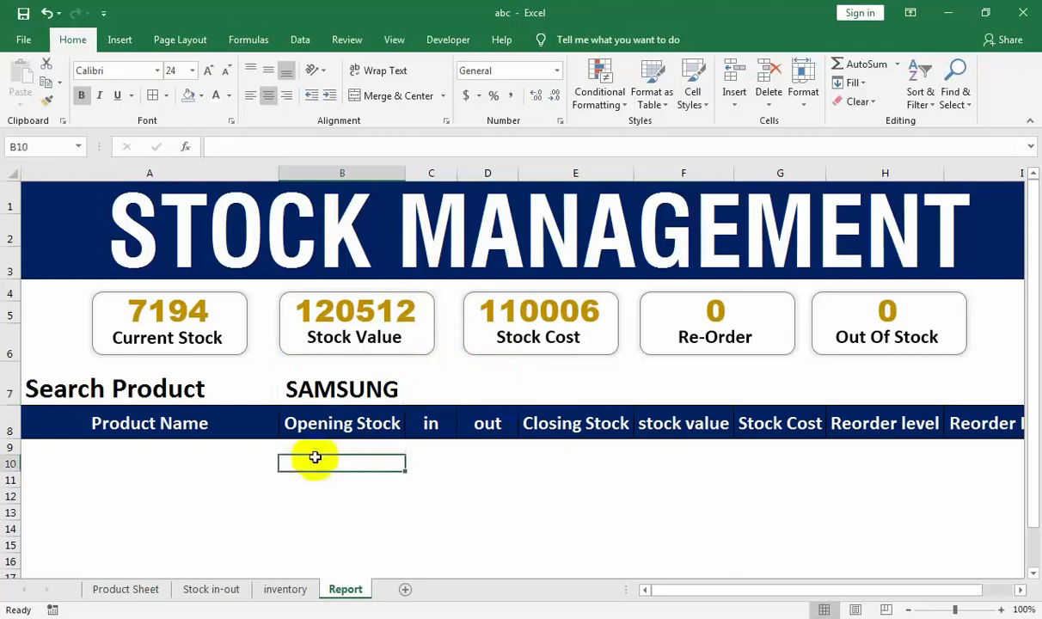
click(105, 451)
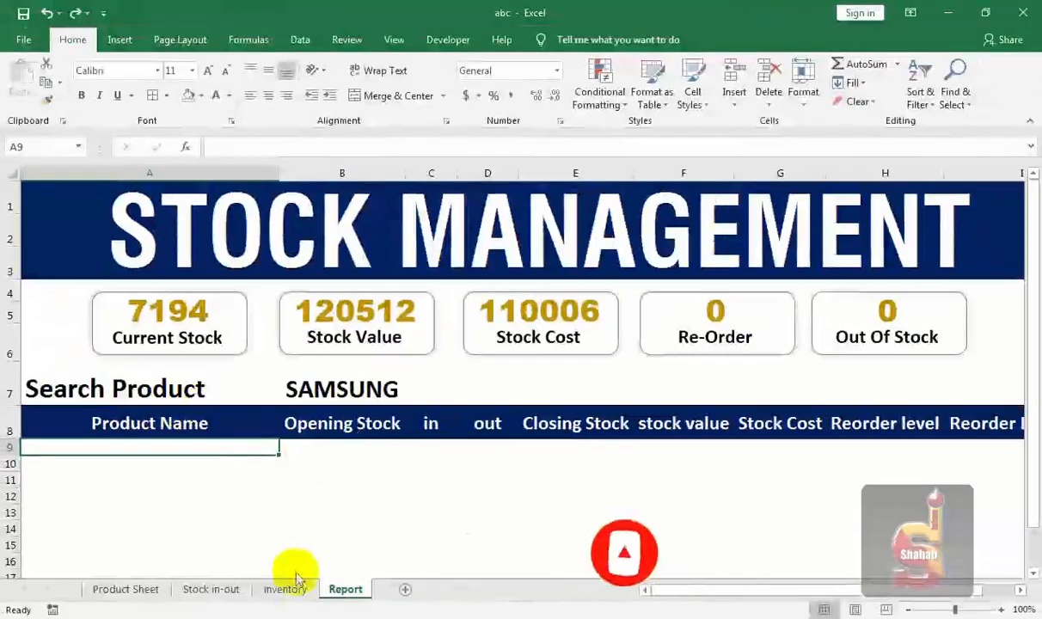
Step: Insert a blank column before the Product Name column on the inventory sheet
click(293, 584)
right_click(96, 180)
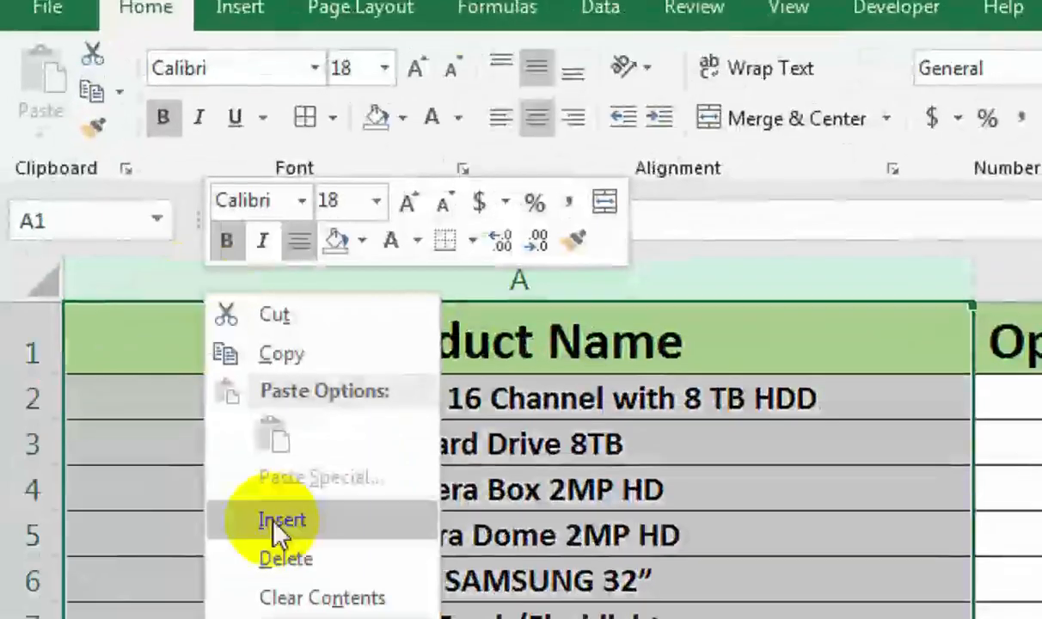
click(143, 311)
Step: Start an IF(ISNUMBER(SEARCH( formula in A2 of the inventory sheet with the absolute reference Report!$B$7 as the text to find
click(182, 333)
text(=)
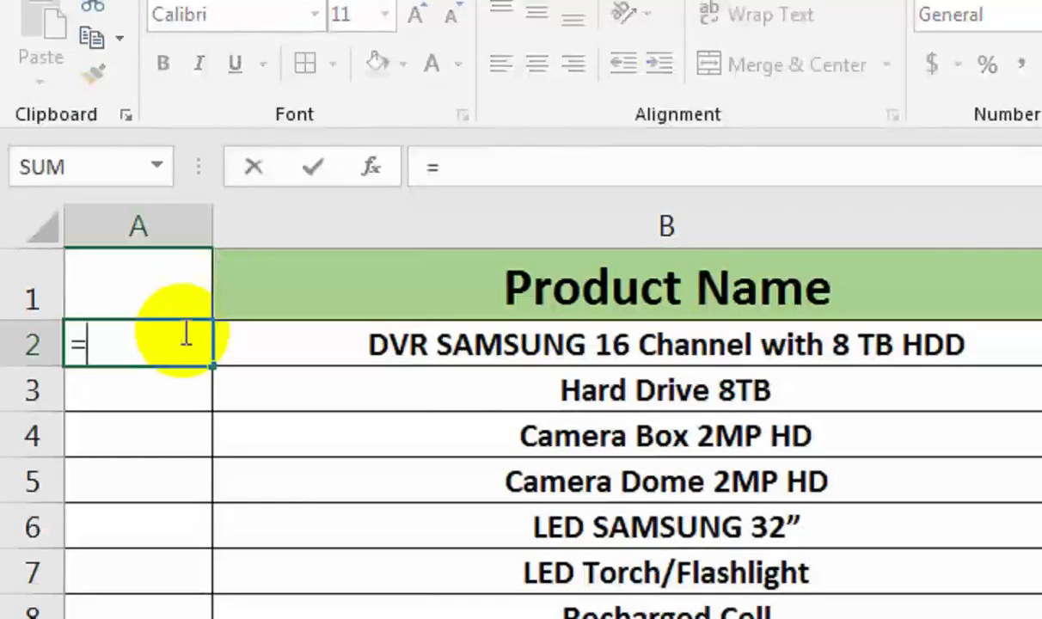
text(IF(IS)
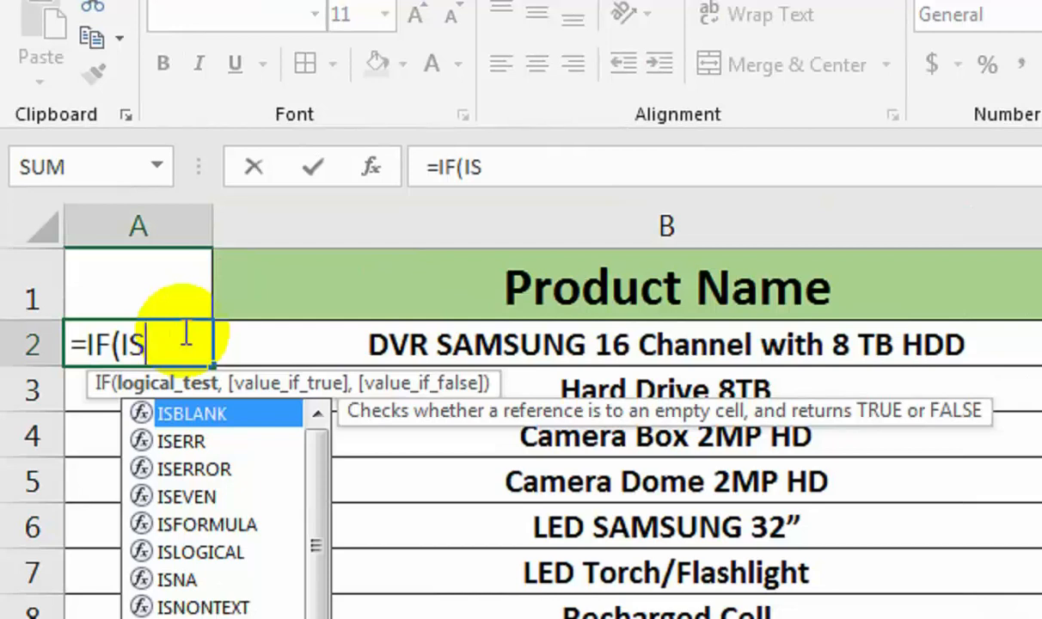
text(NUMBER(SEA)
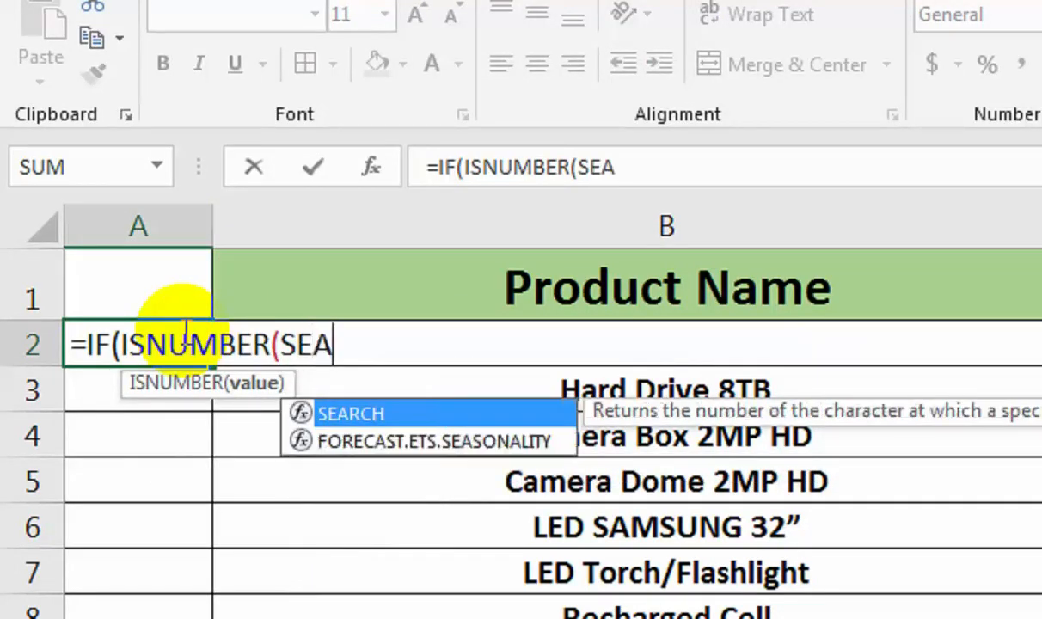
key(Tab)
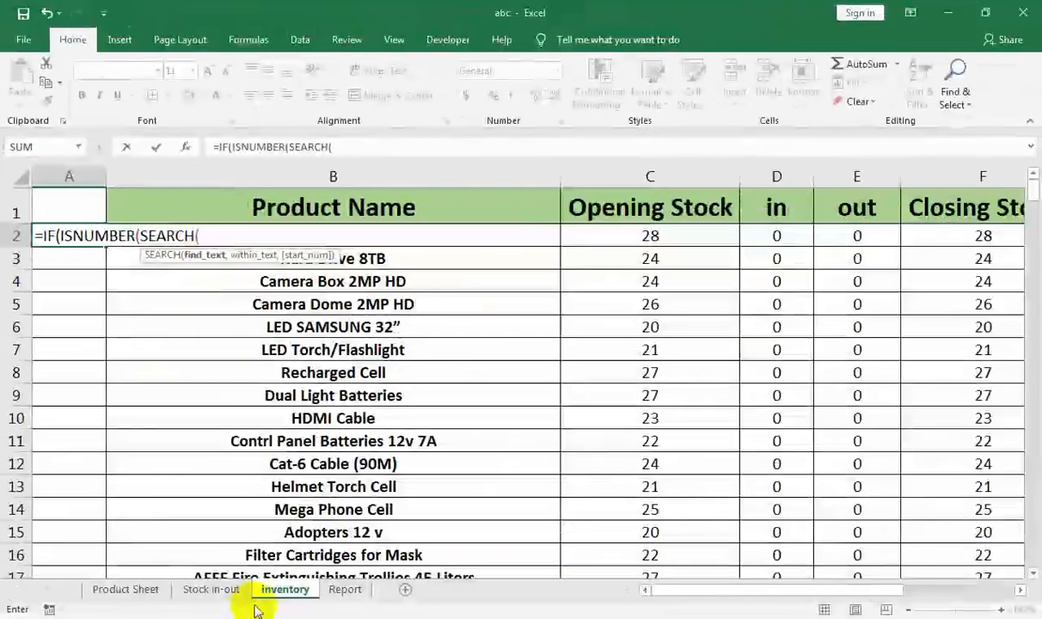
click(344, 589)
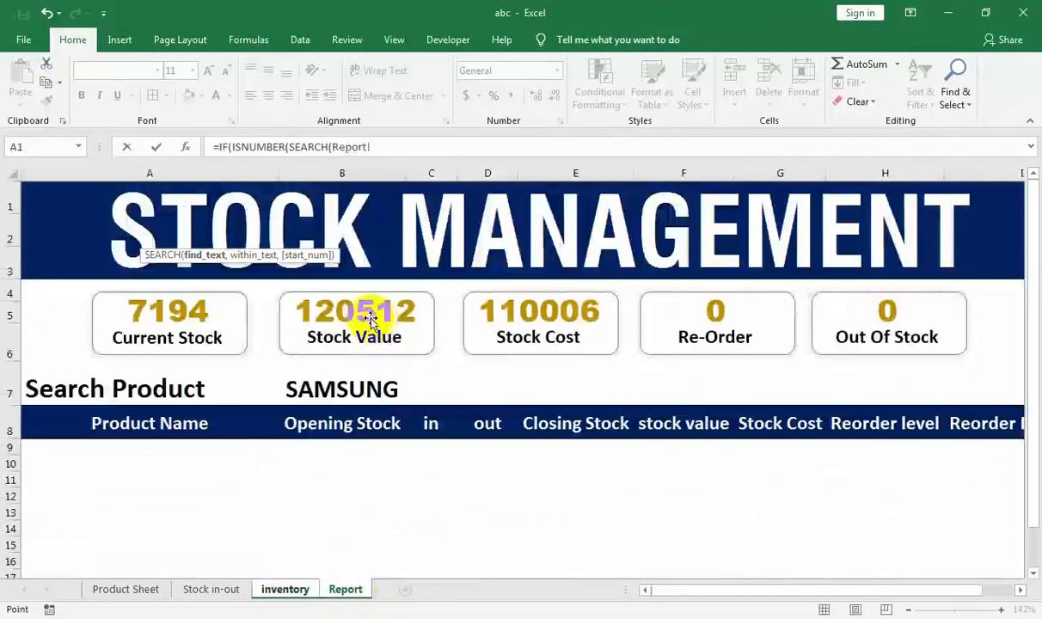
click(328, 390)
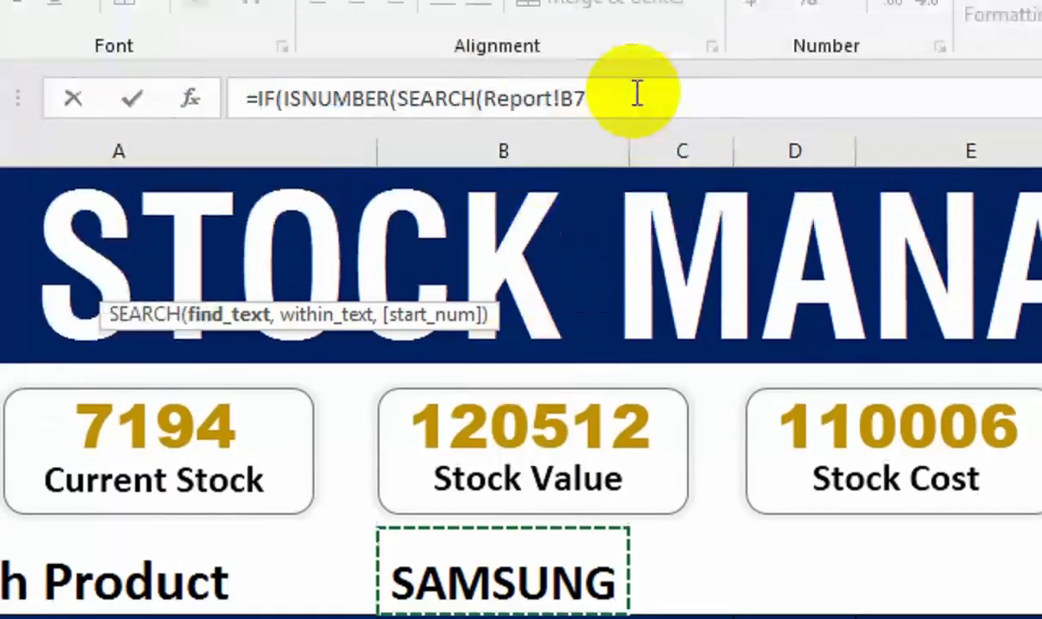
key(F4)
text(,)
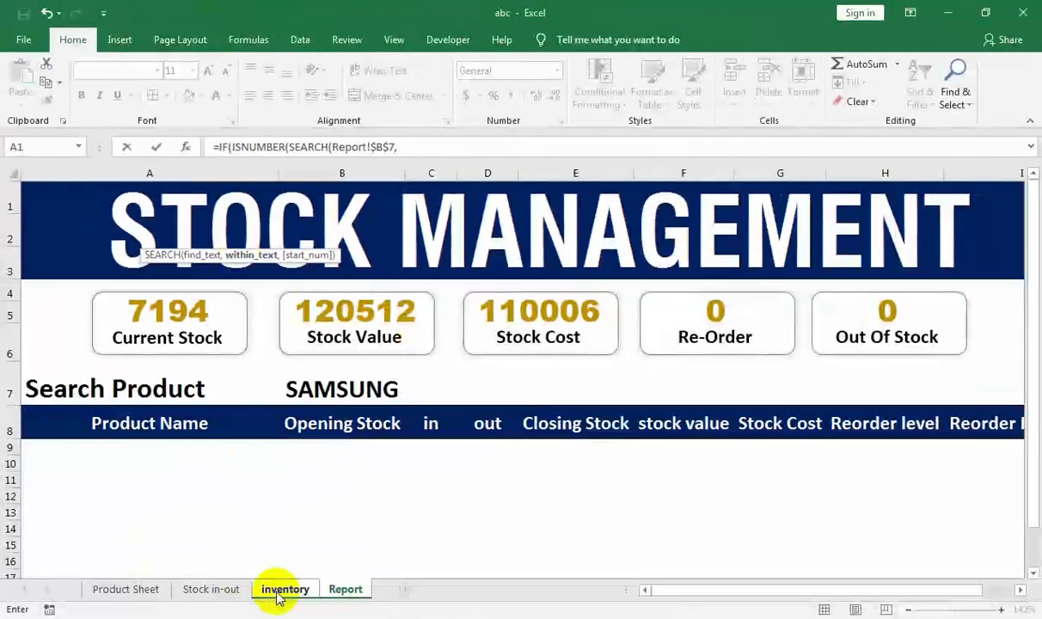
Step: Use the product name in inventory cell B2 as the text searched within, and close the SEARCH and ISNUMBER functions
click(280, 586)
click(452, 216)
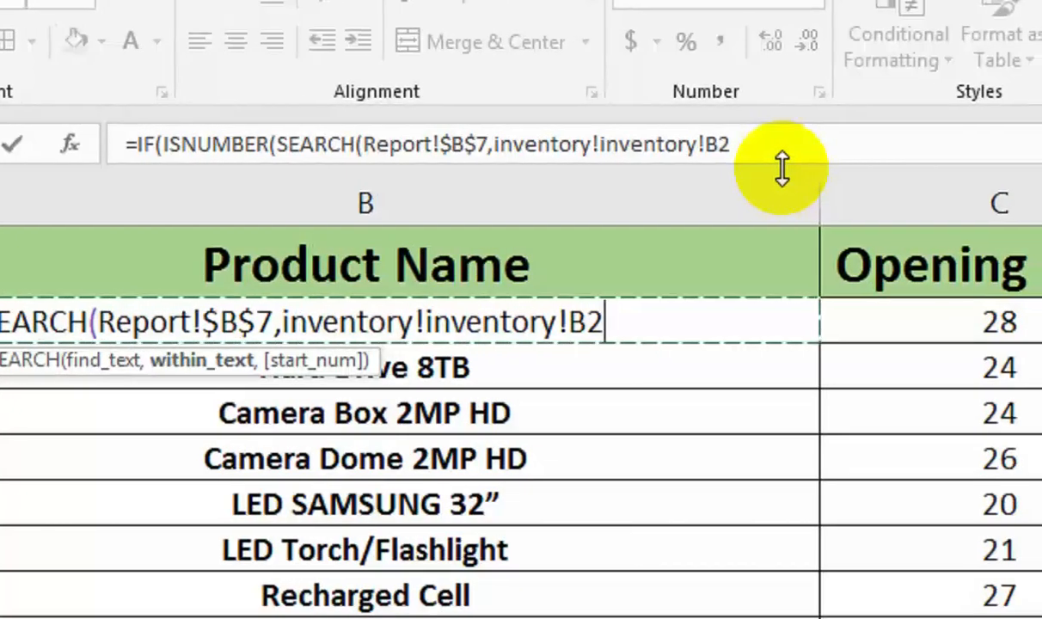
text())
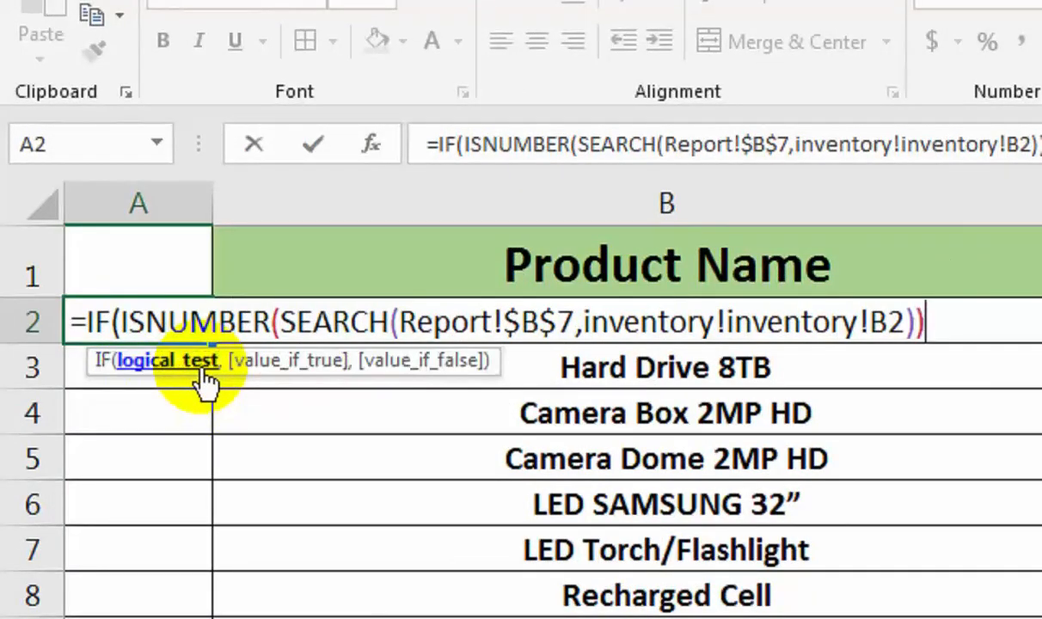
Step: Add MAX(inventory!$A$1:A1)+1 as the IF formula's true value and 0 as its false value
text(,)
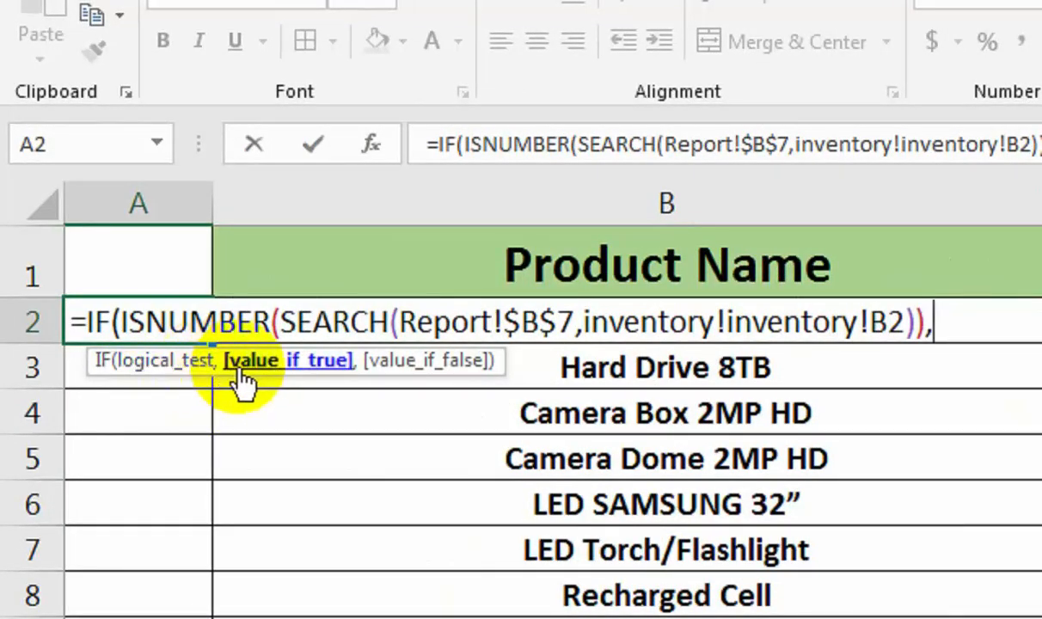
text(MAX(inventory!A1)
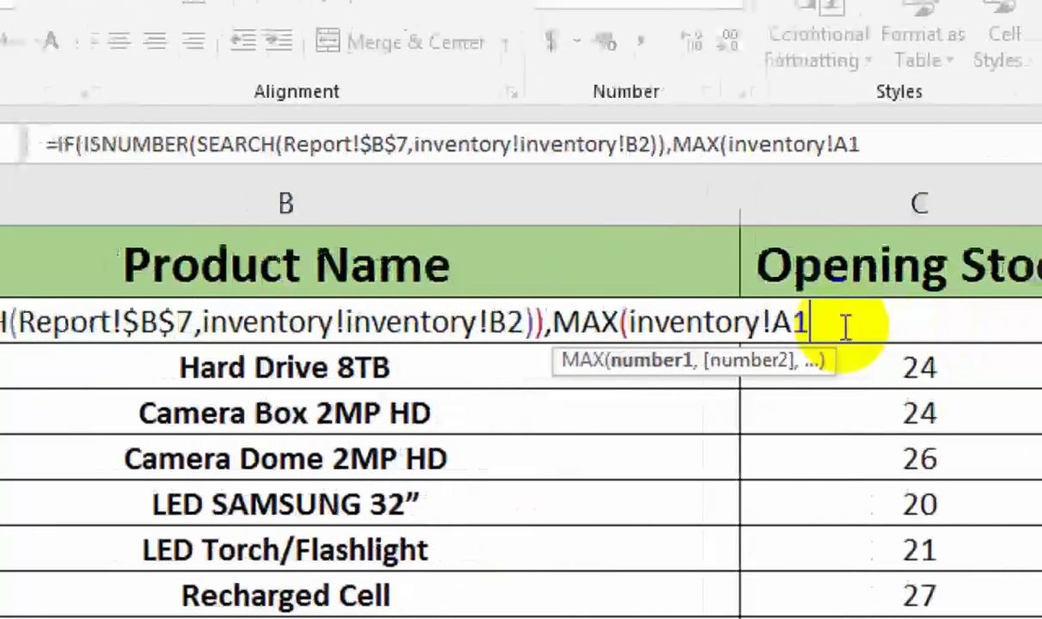
text(:A1)
double_click(789, 146)
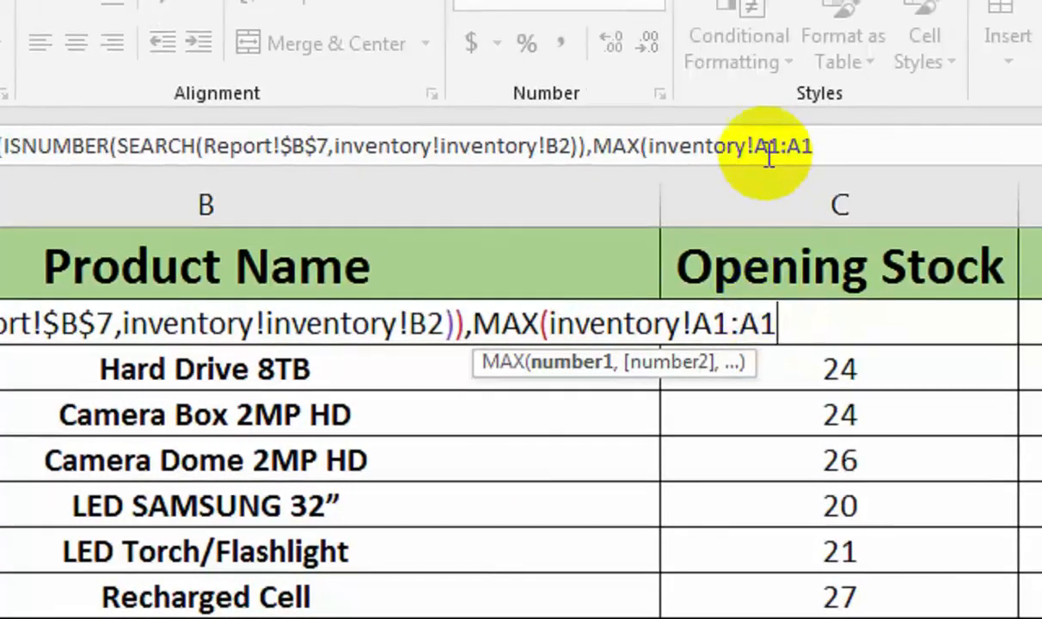
key(F4)
click(785, 157)
text())
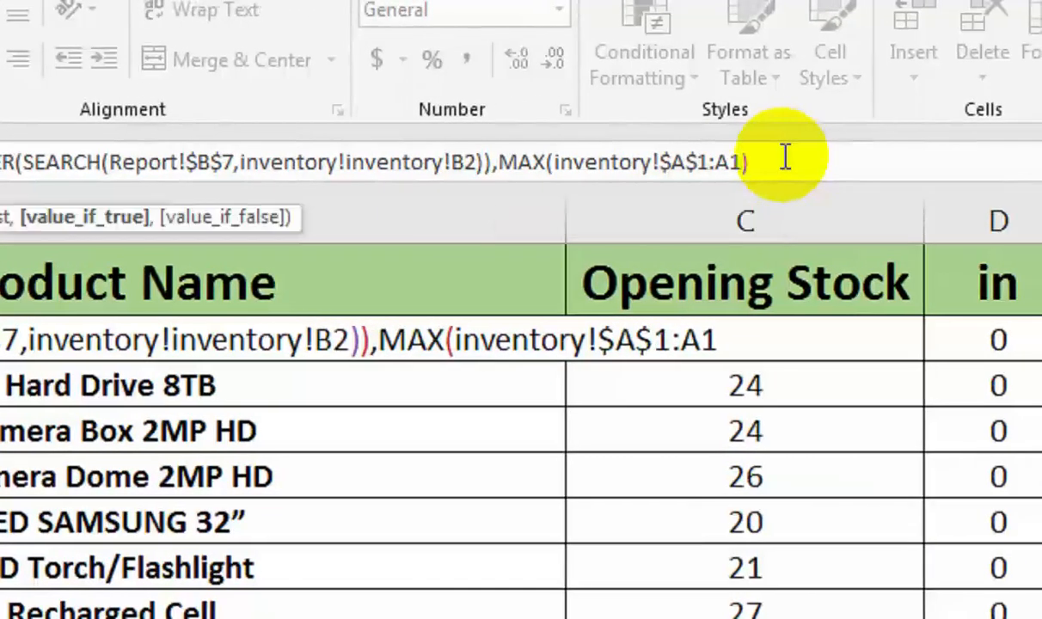
text(,0))
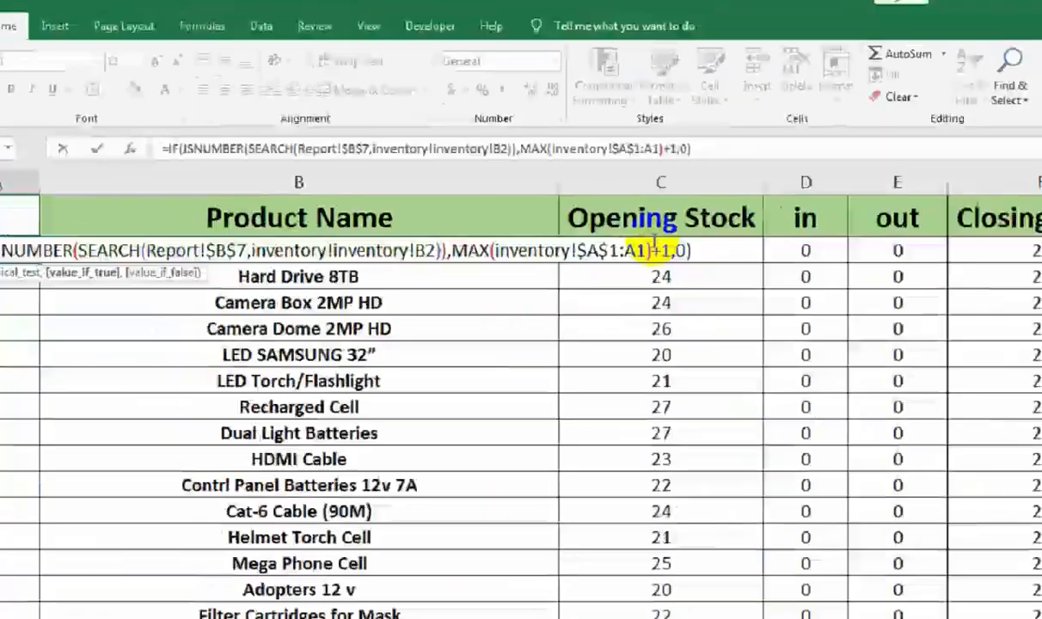
Step: Remove the duplicated inventory! sheet prefix before B2 in the A2 formula and enter the corrected formula
key(Return)
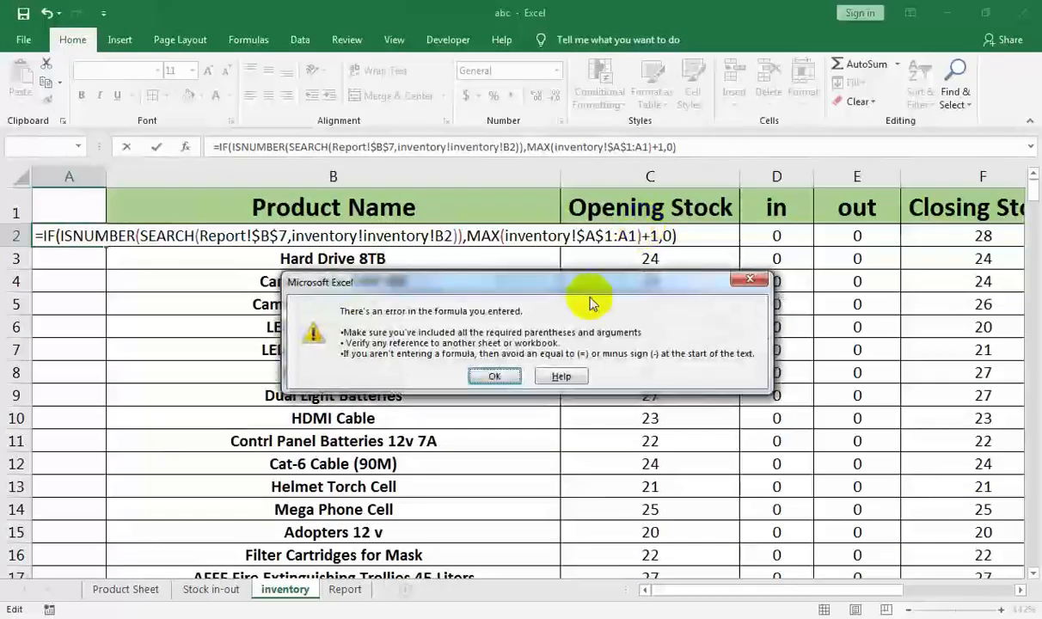
key(Return)
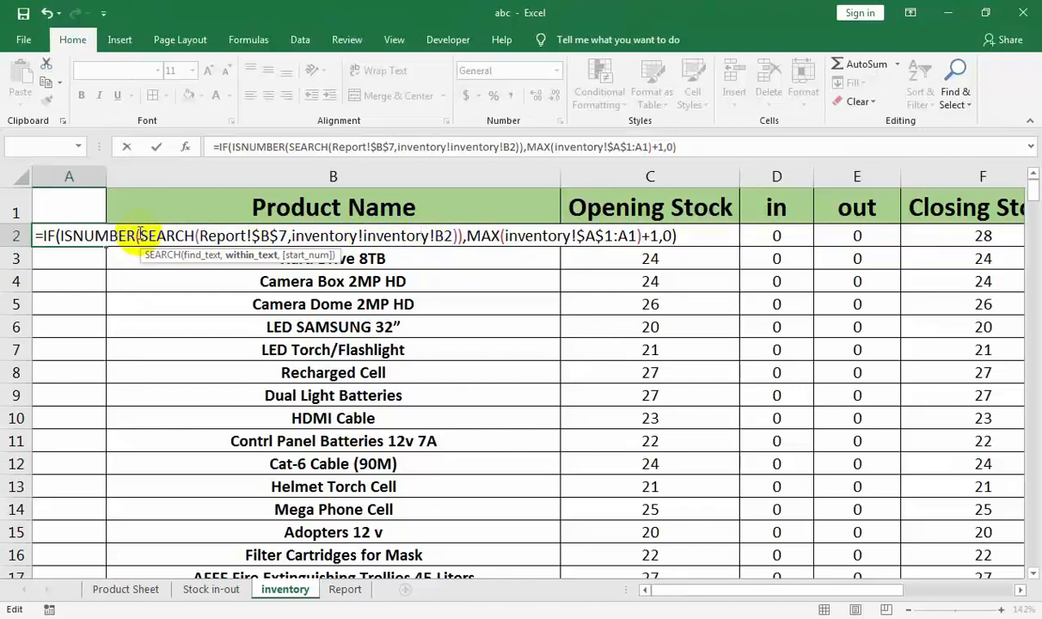
click(462, 238)
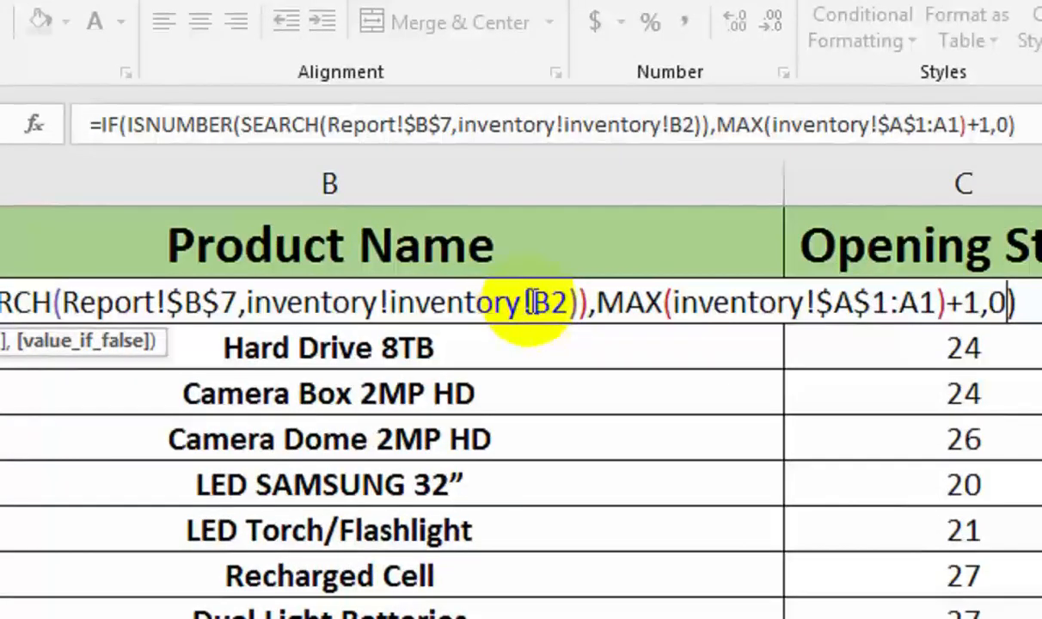
drag(438, 237, 378, 241)
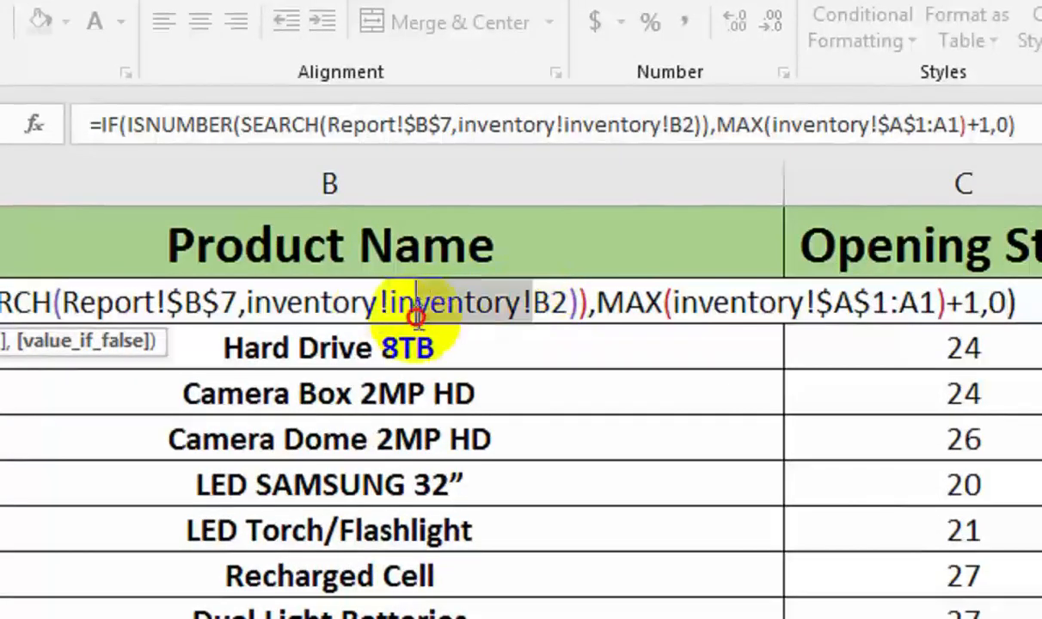
drag(416, 316, 378, 318)
key(Delete)
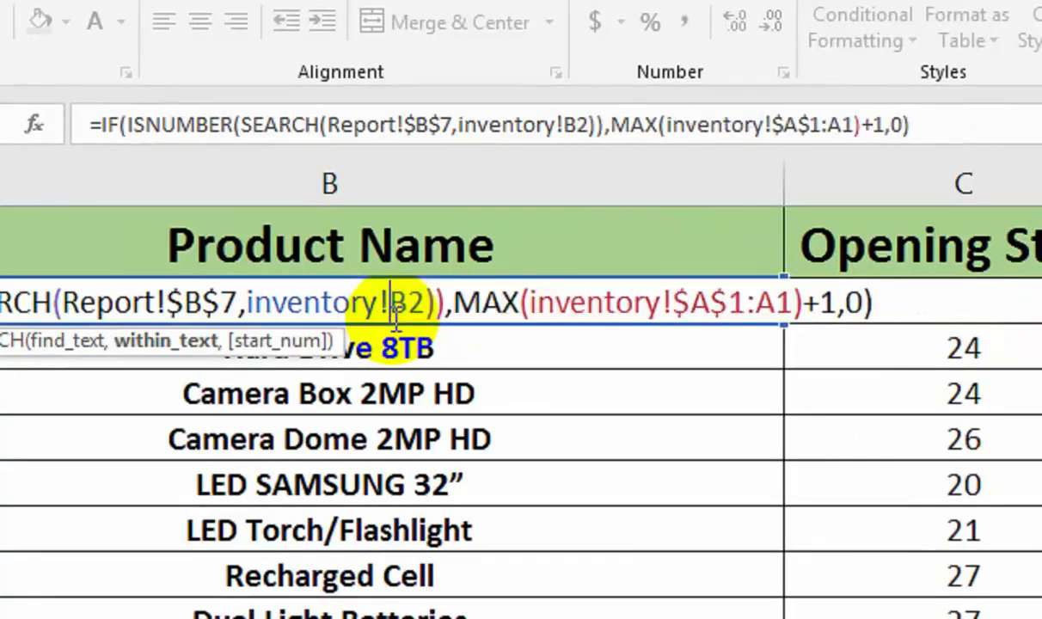
key(Return)
Step: Fill the A2 match-numbering formula down column A alongside the listed products
click(50, 308)
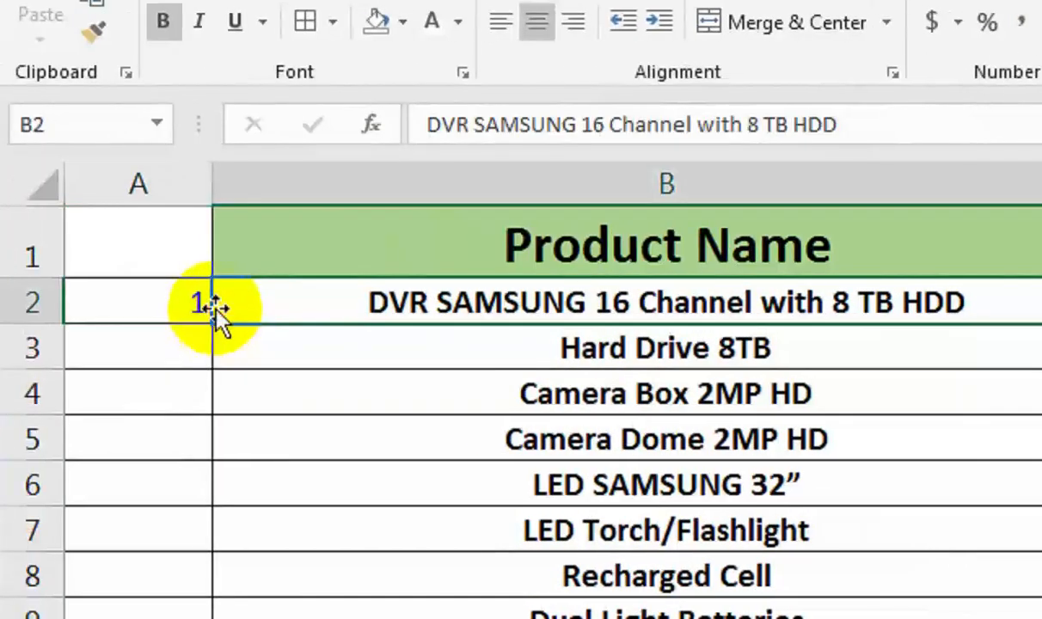
click(193, 307)
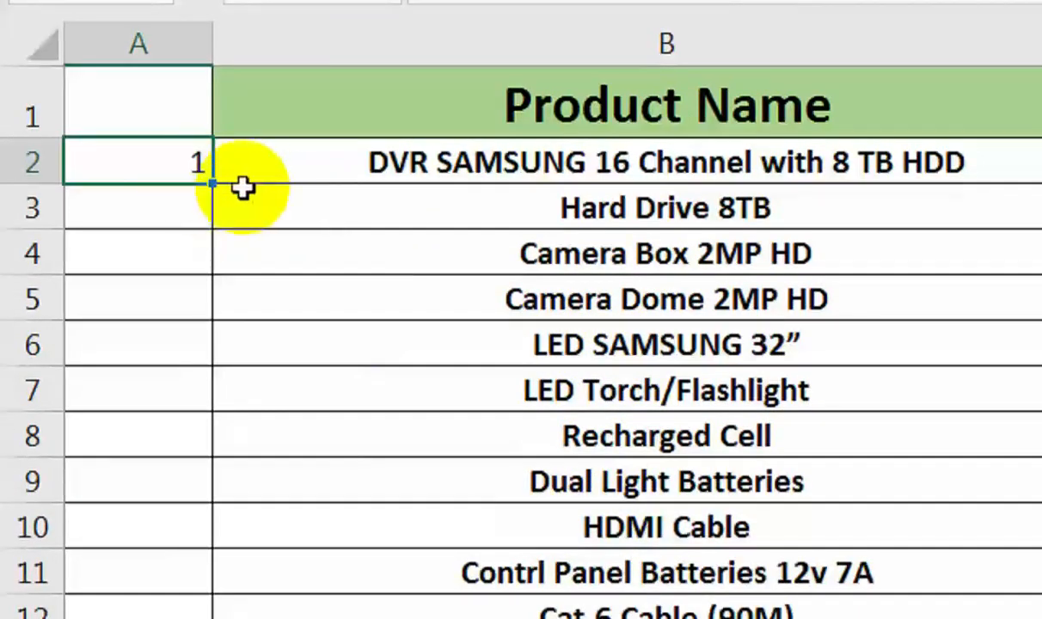
double_click(215, 188)
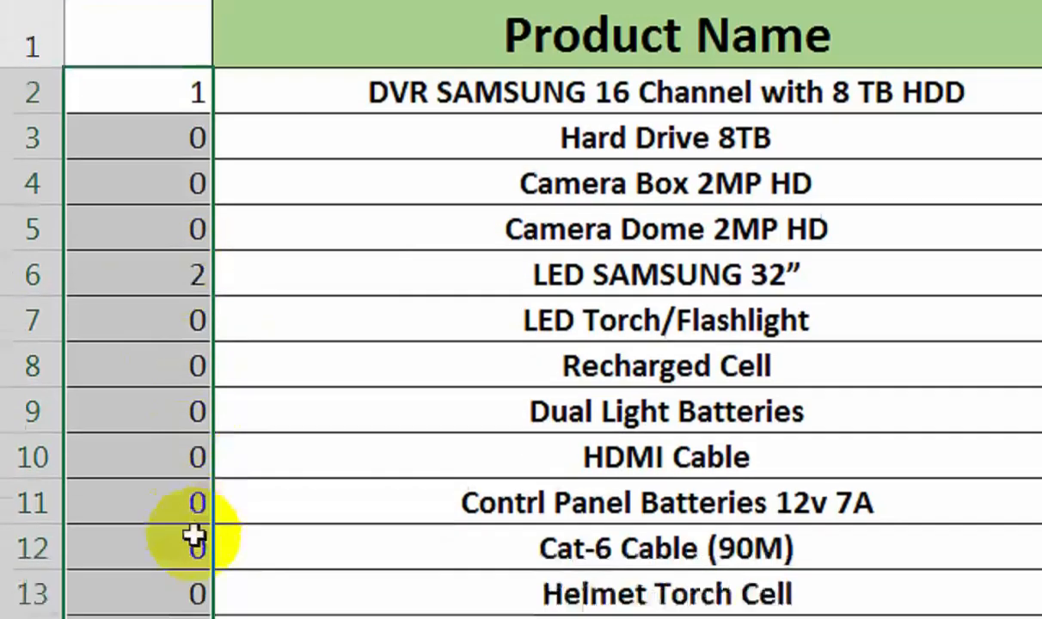
drag(194, 157, 232, 609)
drag(159, 282, 193, 465)
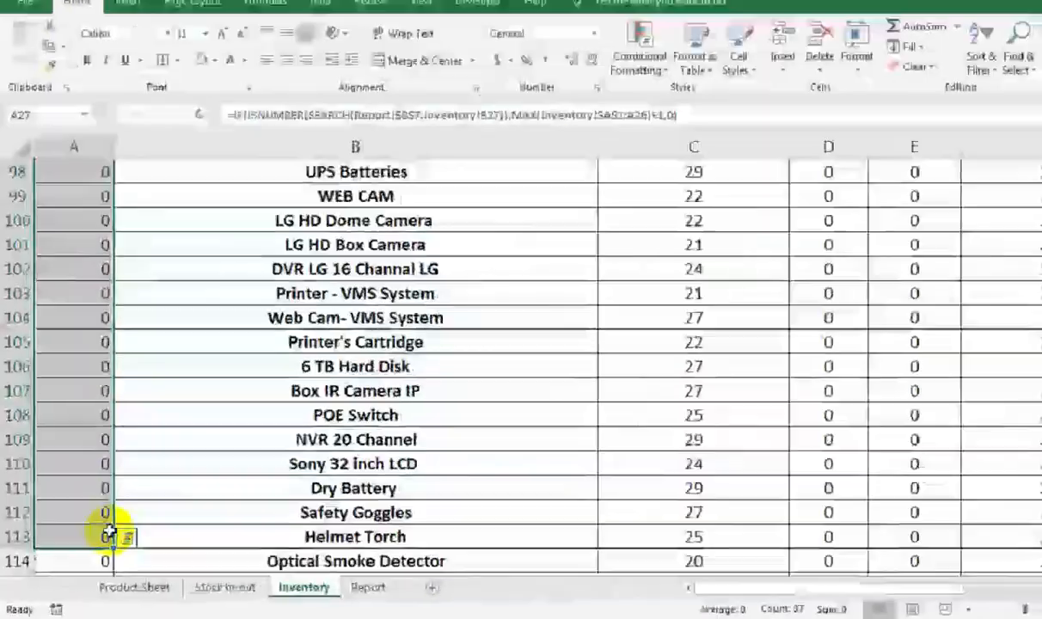
Step: On the Report sheet, start an IF formula in A9 that returns an empty string when search cell B7 is blank
key(ctrl+Up)
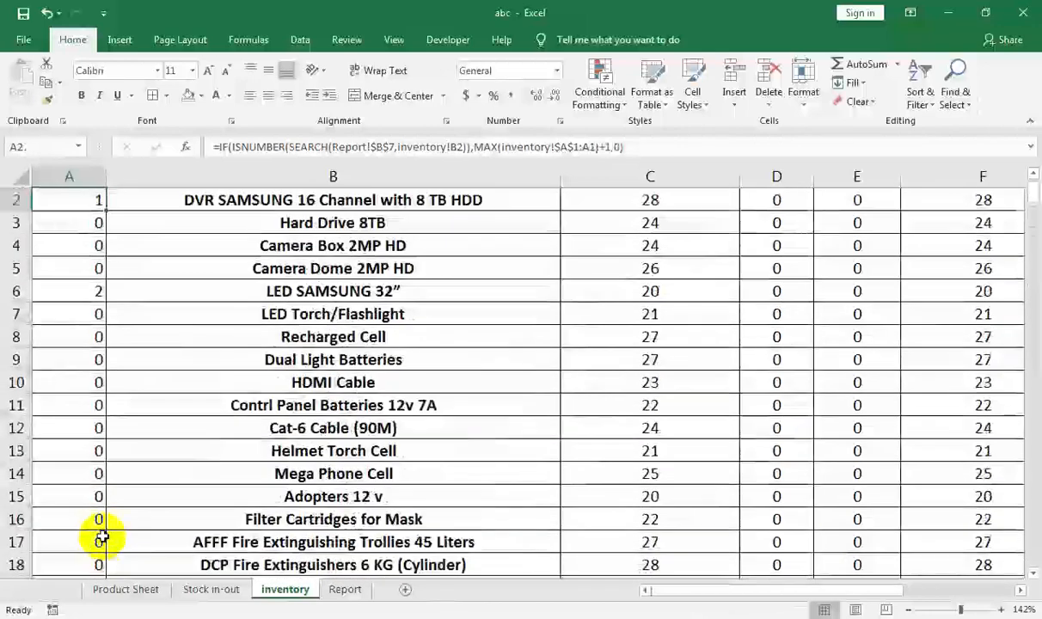
key(Up)
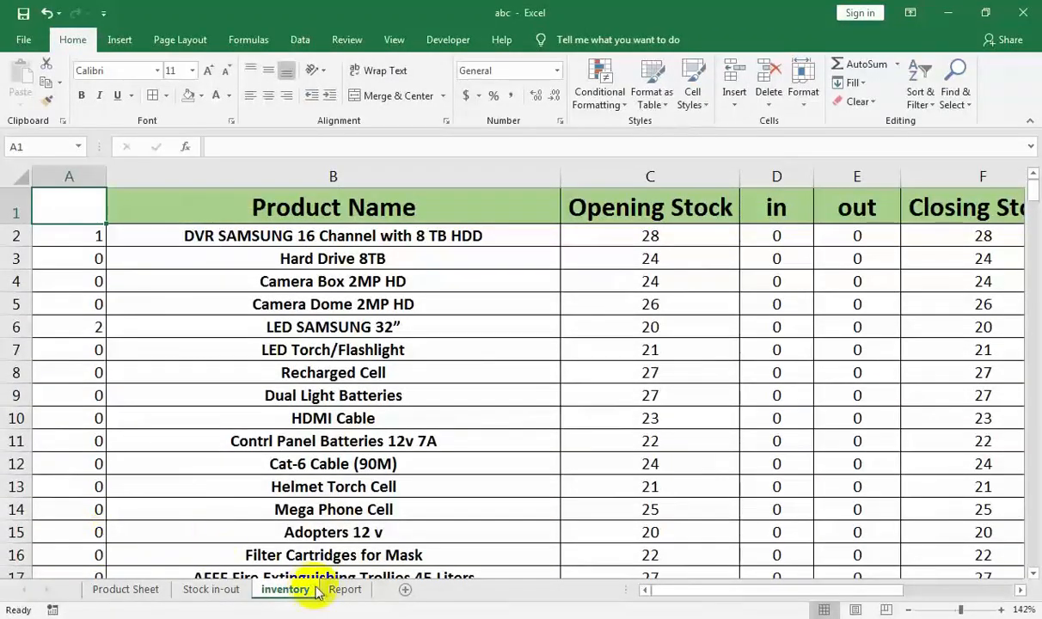
click(344, 589)
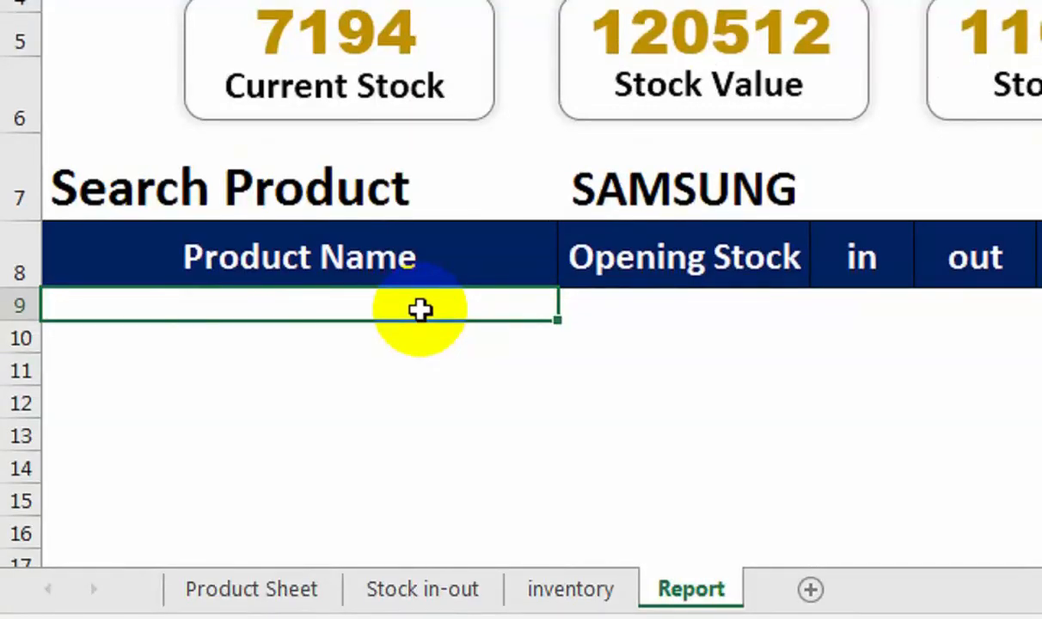
text(=IF()
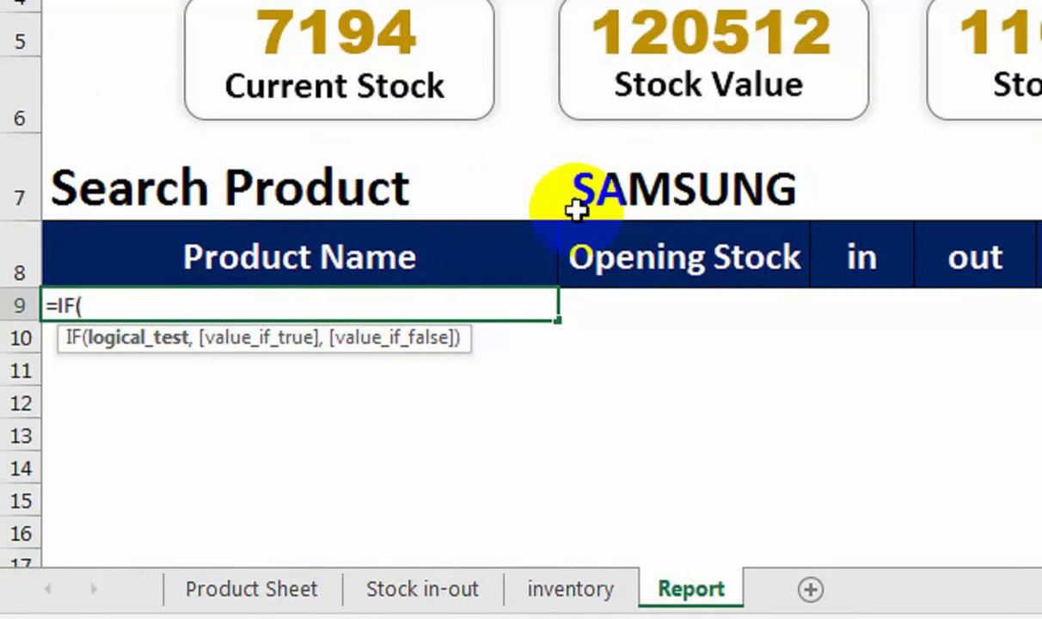
click(598, 197)
text(="",)
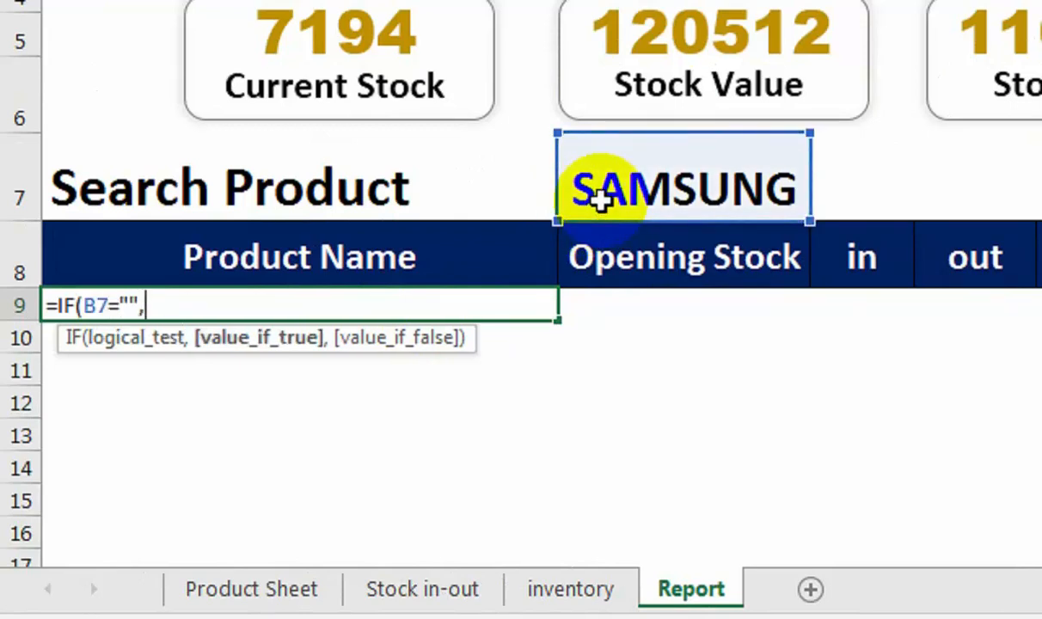
text("",IF)
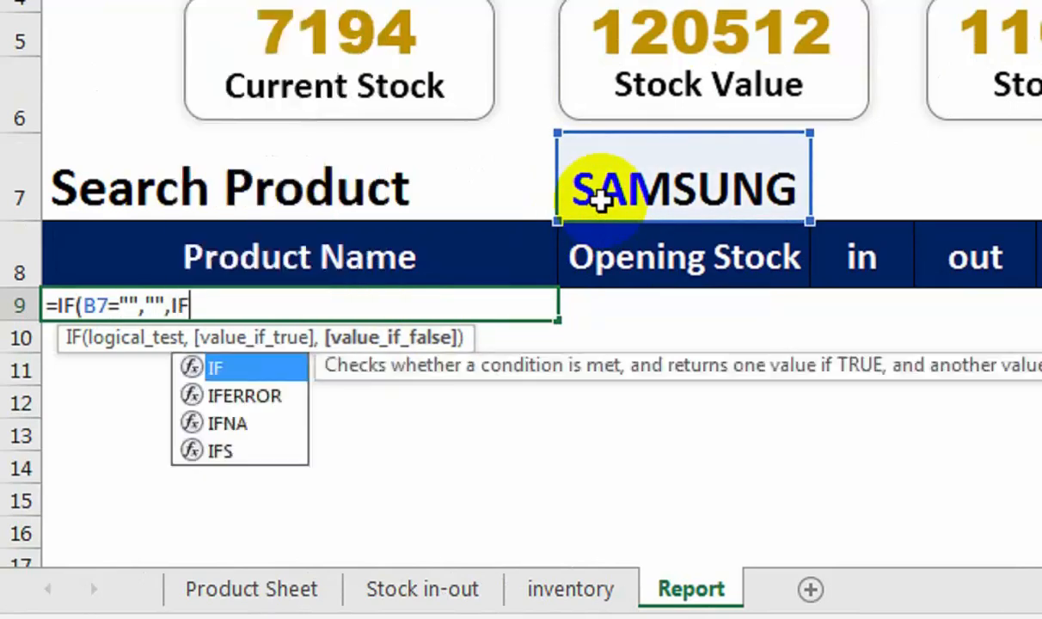
Step: Nest IFERROR and VLOOKUP as the false value, using ROWS($A$9:A9) as the lookup value
text(ERROR(VLOOKUP()
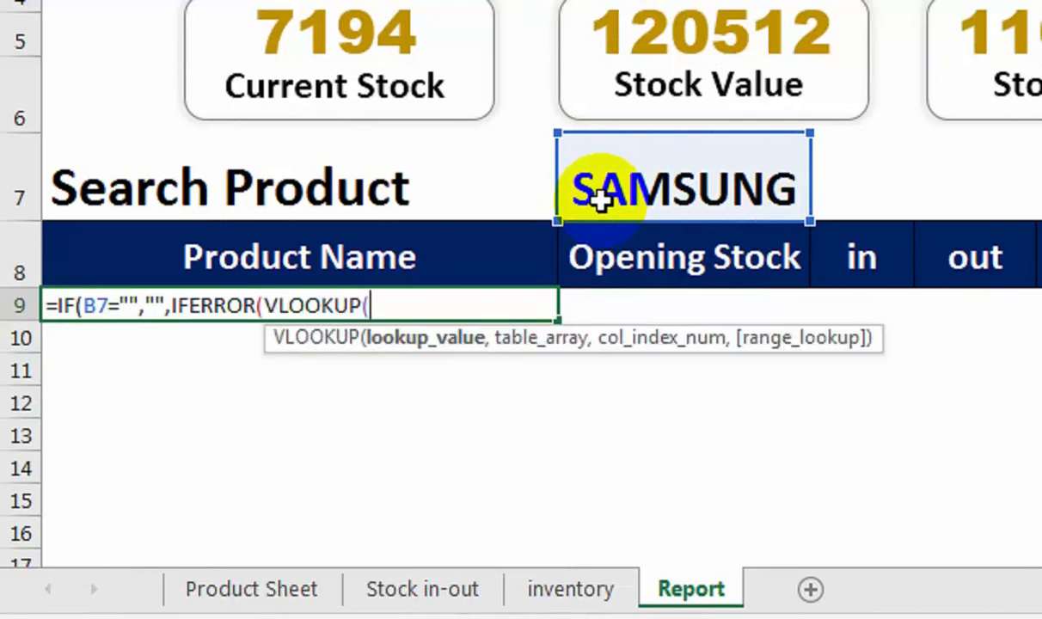
text(ROWS()
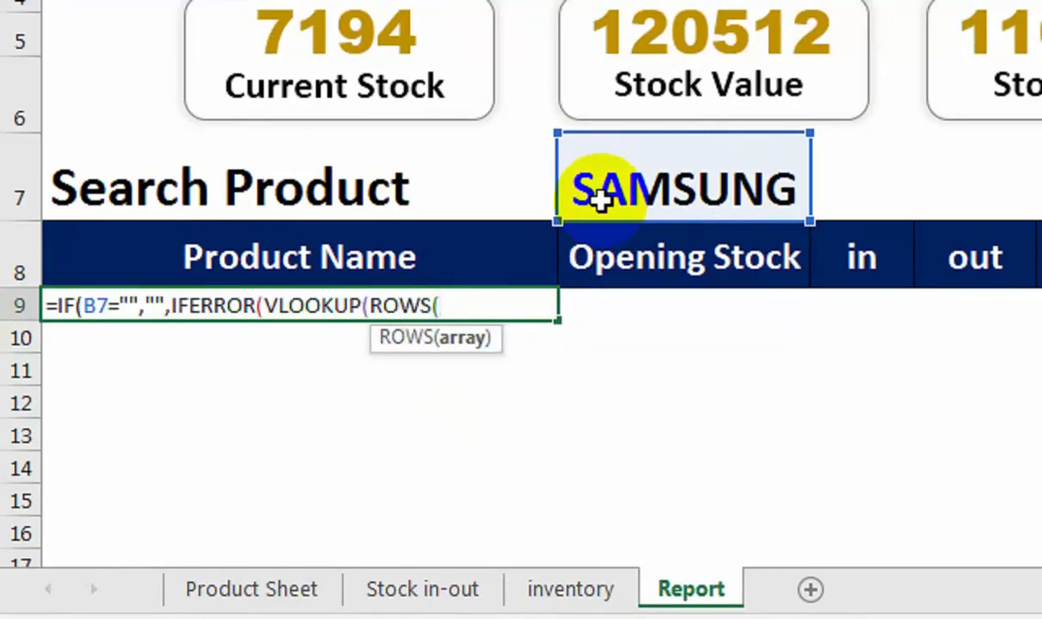
click(271, 276)
key(Down)
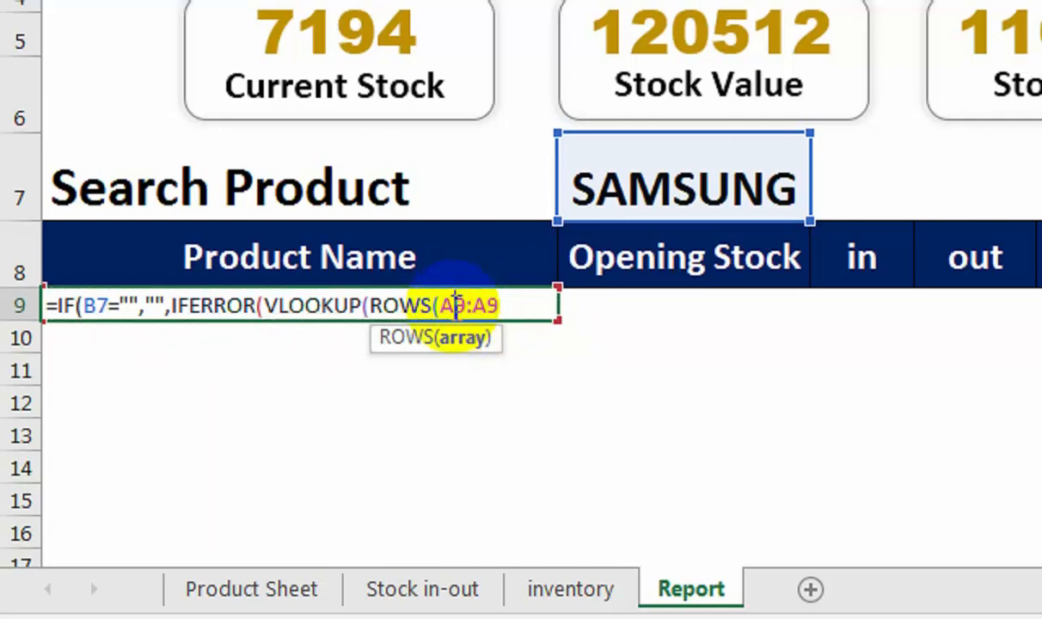
key(F4)
click(520, 303)
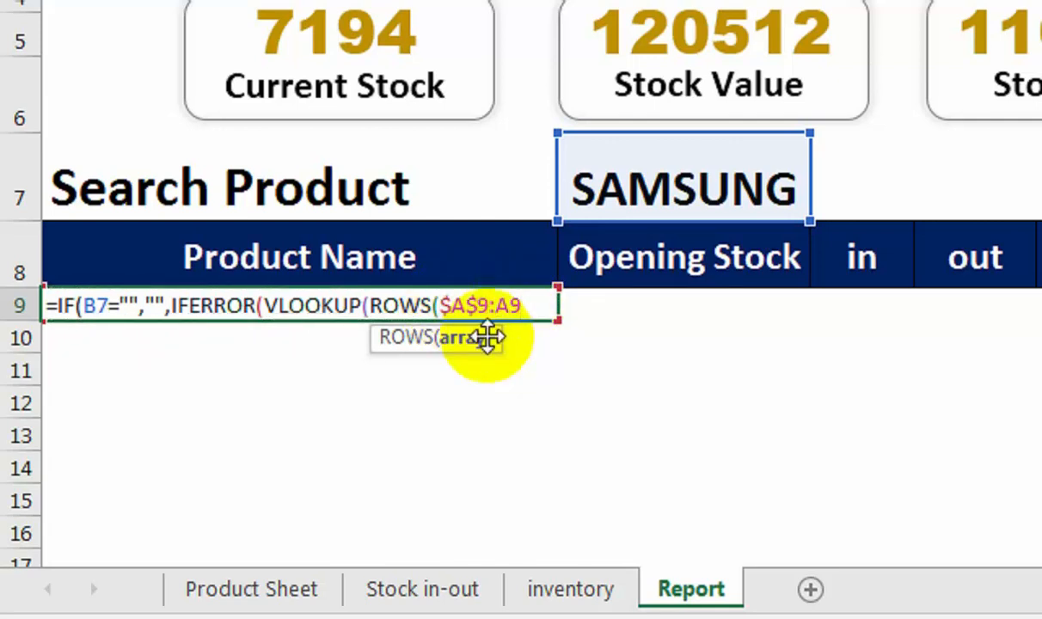
text())
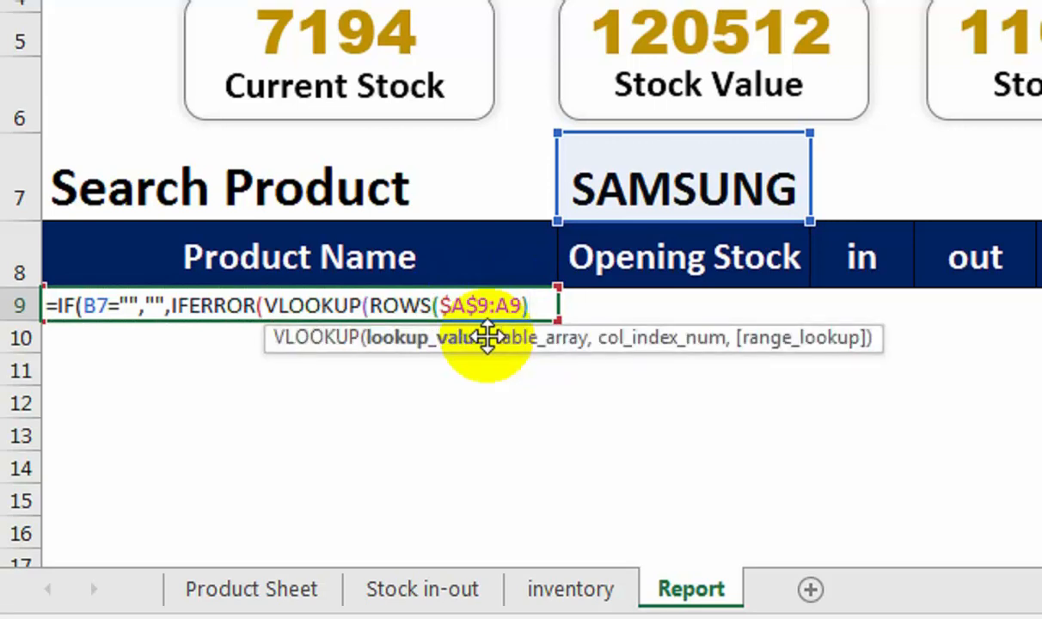
Step: Use inventory!$A$2:$J$297 as the VLOOKUP table, with COLUMN() as the column index and FALSE for an exact match
text(,)
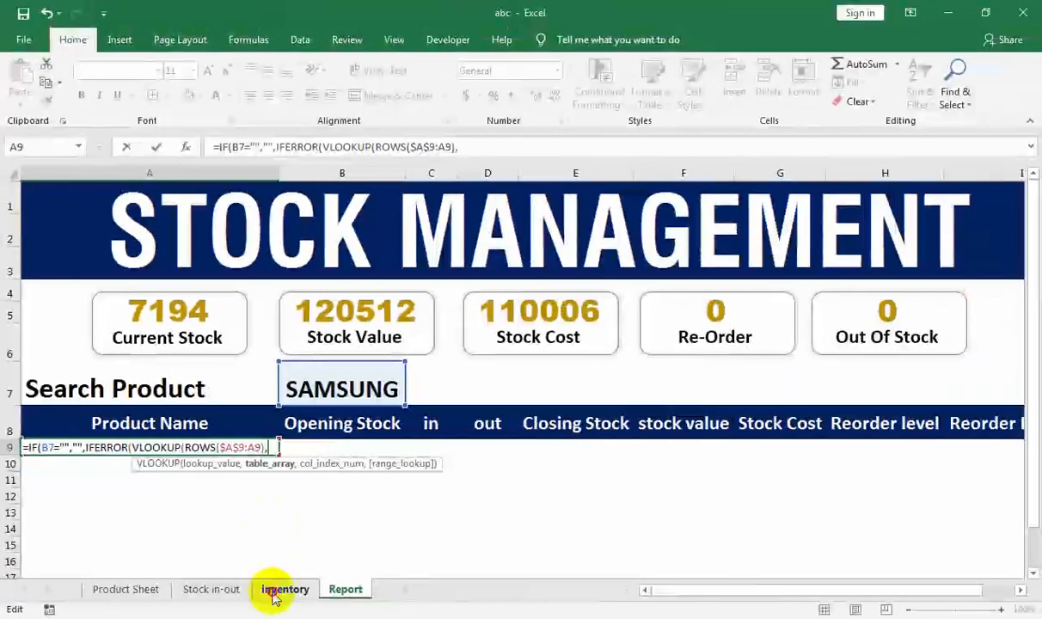
click(325, 590)
click(80, 229)
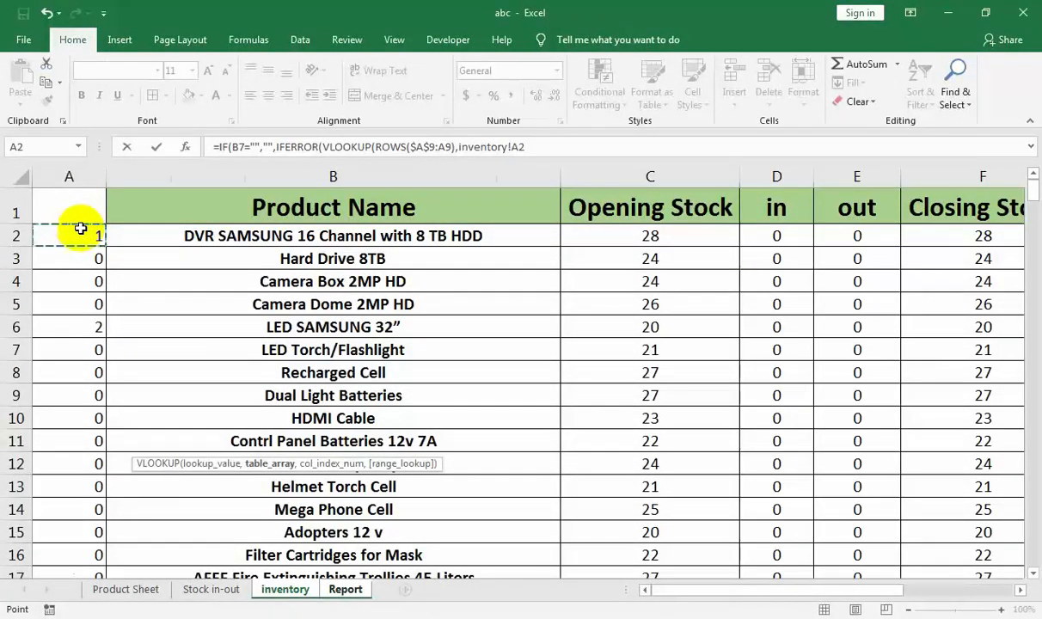
key(ctrl+shift+Right)
key(ctrl+shift+Down)
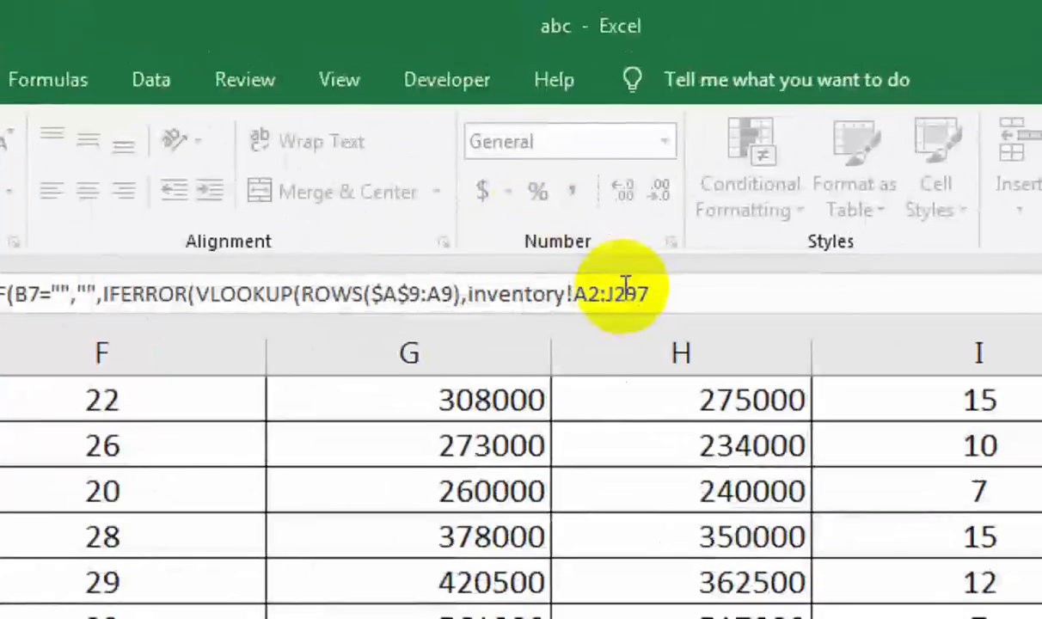
key(F4)
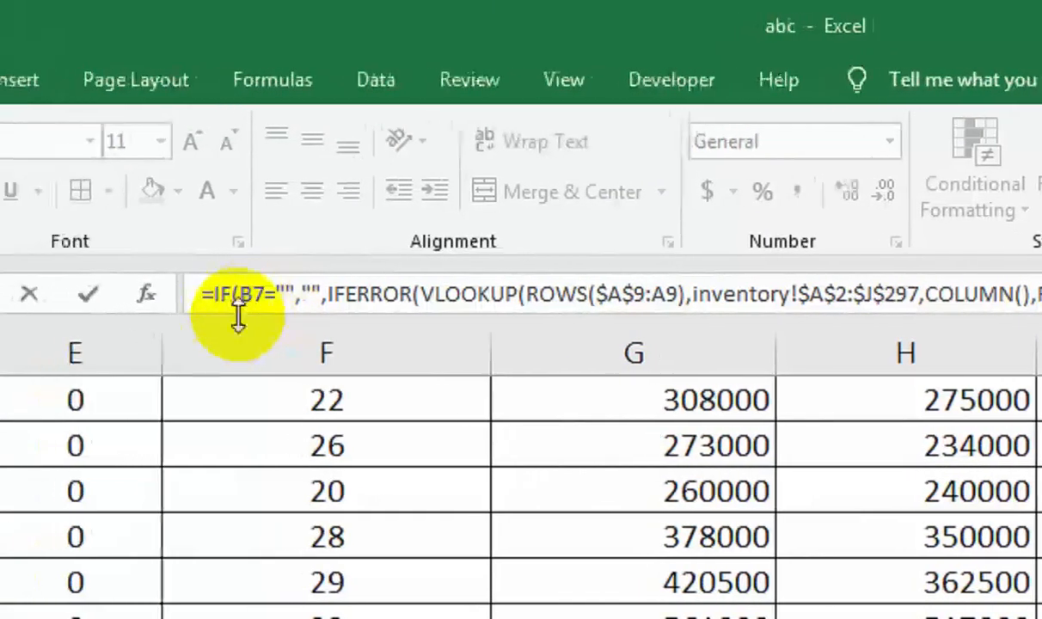
Step: Make the search cell reference in the A9 IF test absolute as $B$7 and try to enter the formula
scroll(168, 392, up, 3)
scroll(261, 394, up, 15)
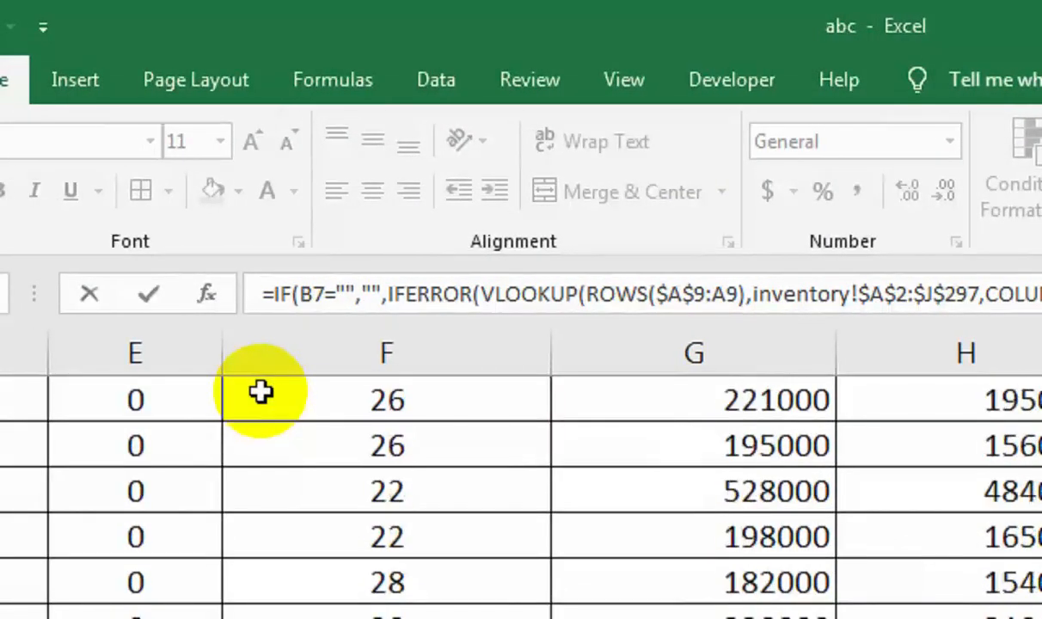
click(314, 294)
key(F4)
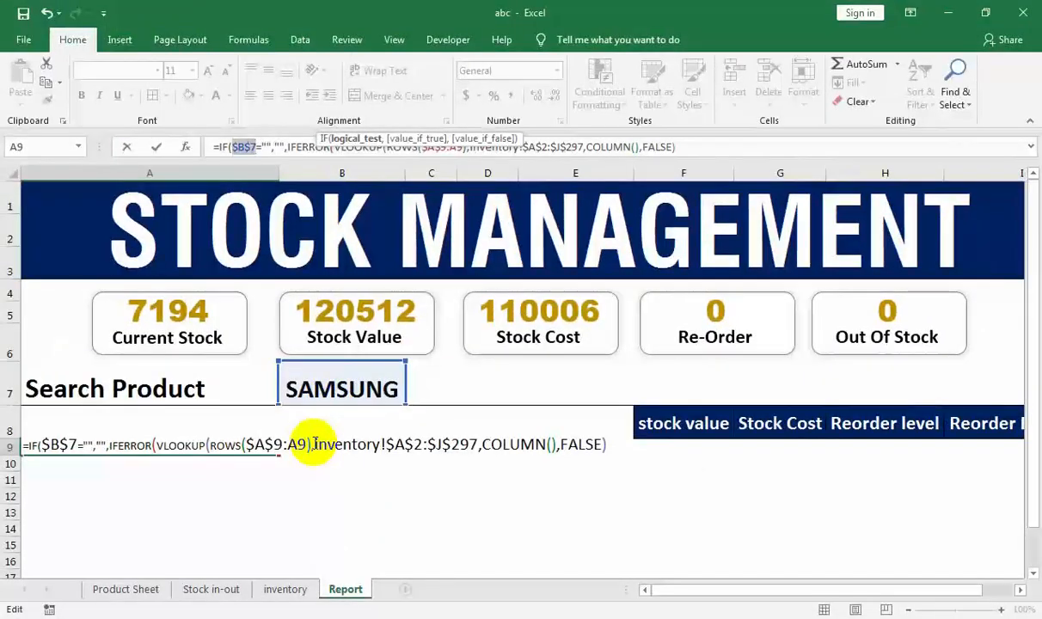
key(Return)
key(Return)
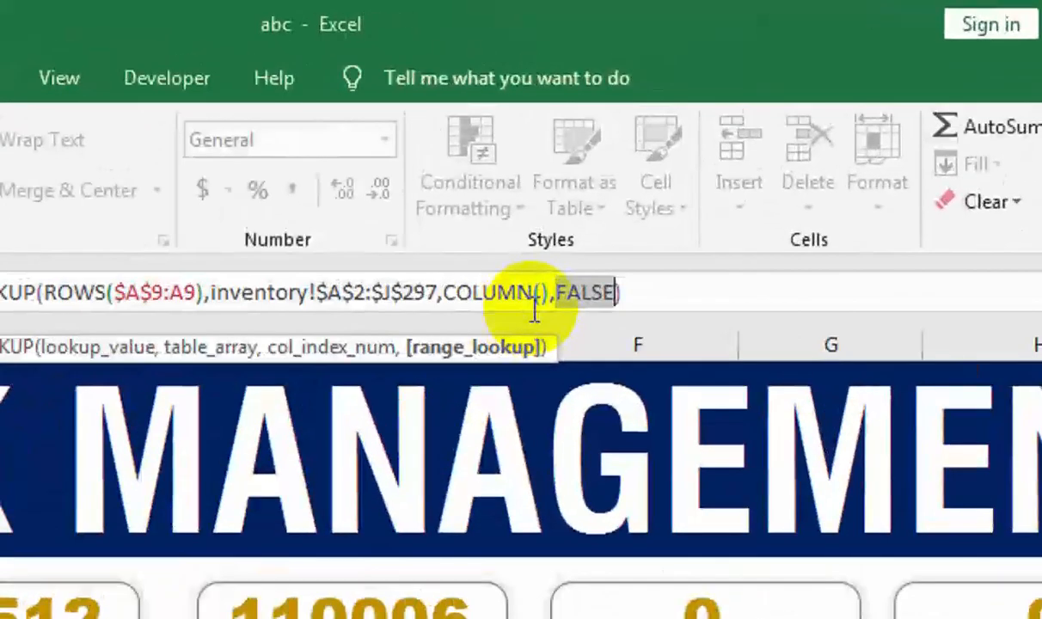
Step: Add an empty string as the IFERROR fallback, close the remaining parentheses, and enter the A9 formula
click(604, 291)
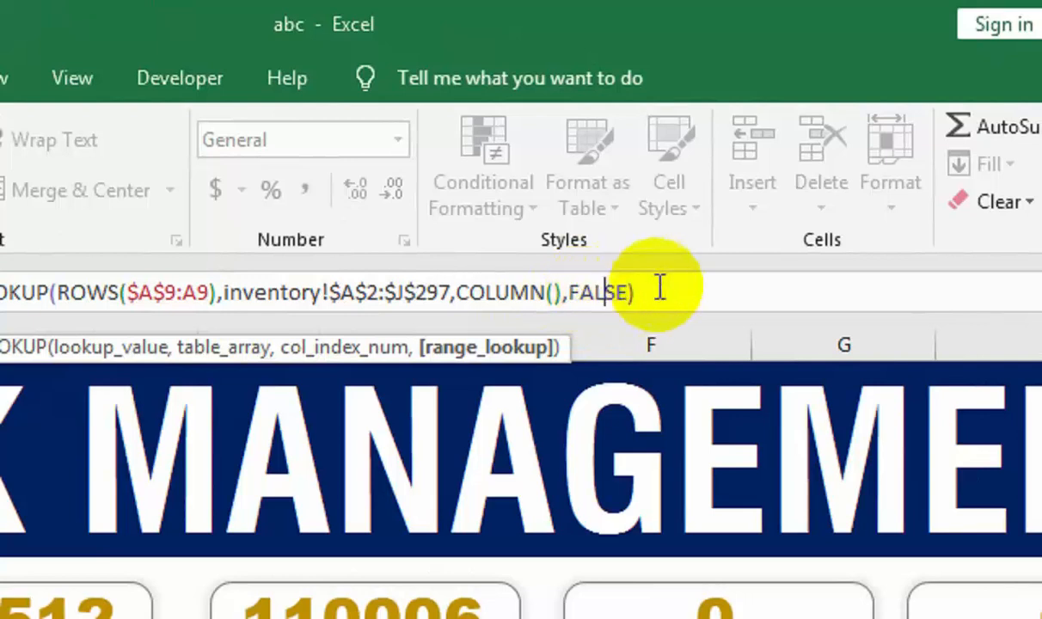
click(654, 289)
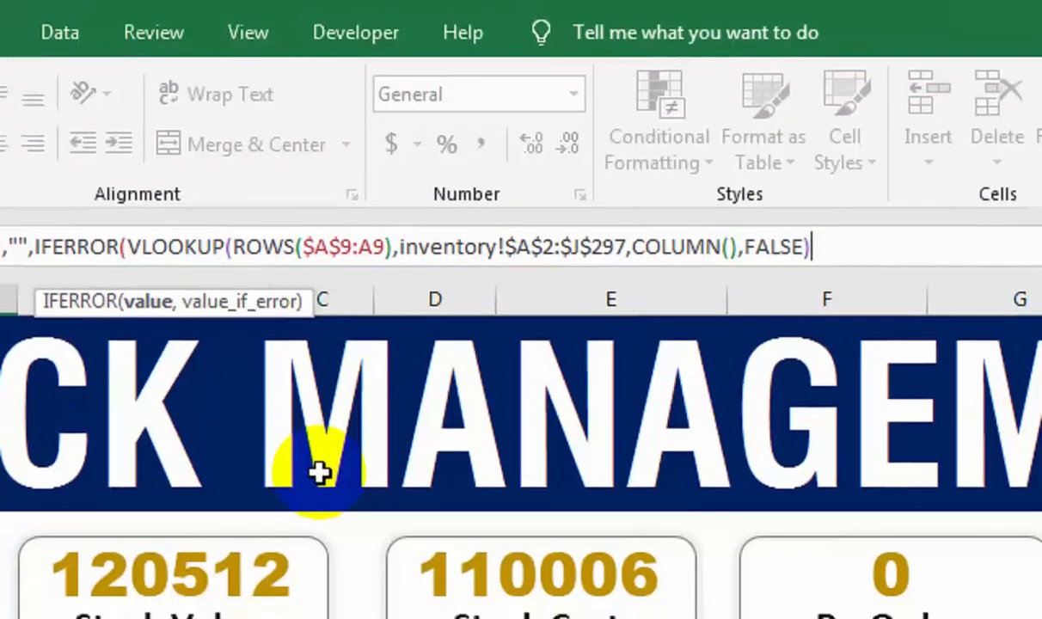
text(,)
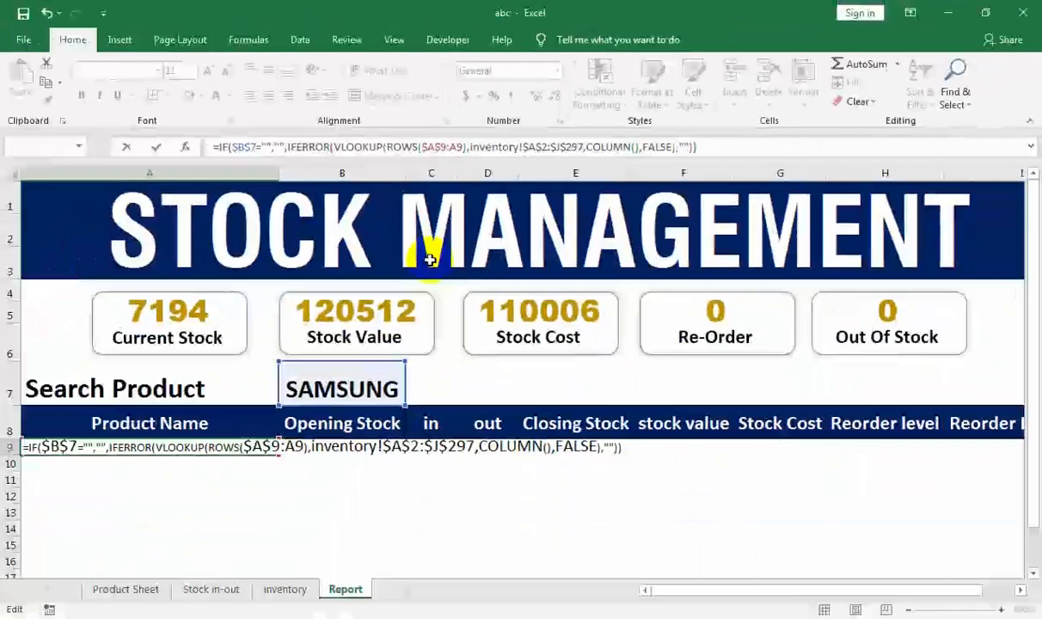
key(Return)
key(Up)
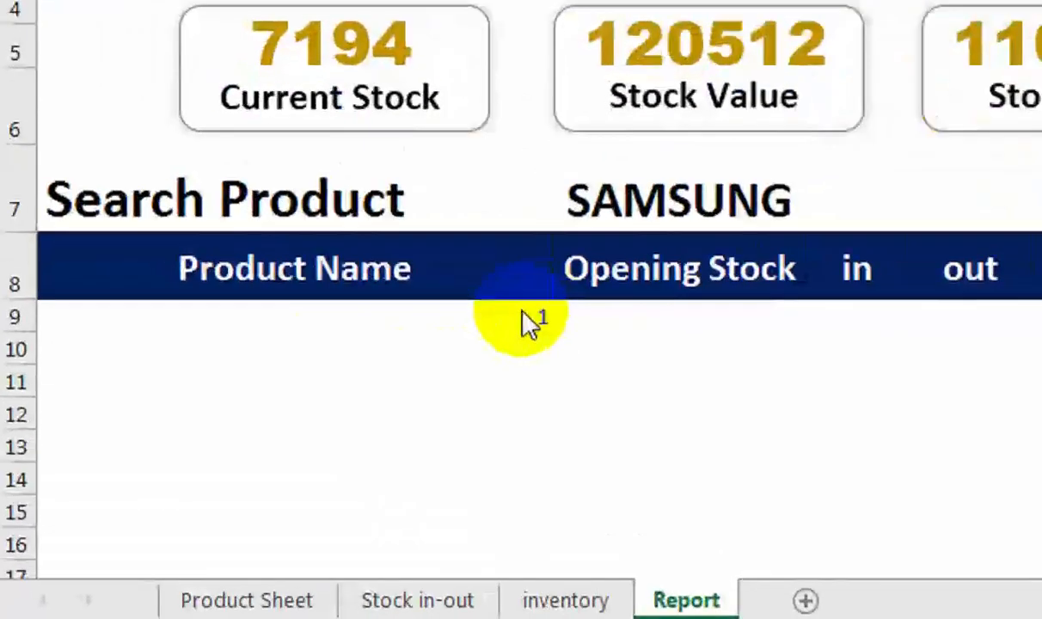
Step: Compare the A9 formula with the inventory columns and change its VLOOKUP column index to COLUMN()+1
click(268, 448)
double_click(532, 318)
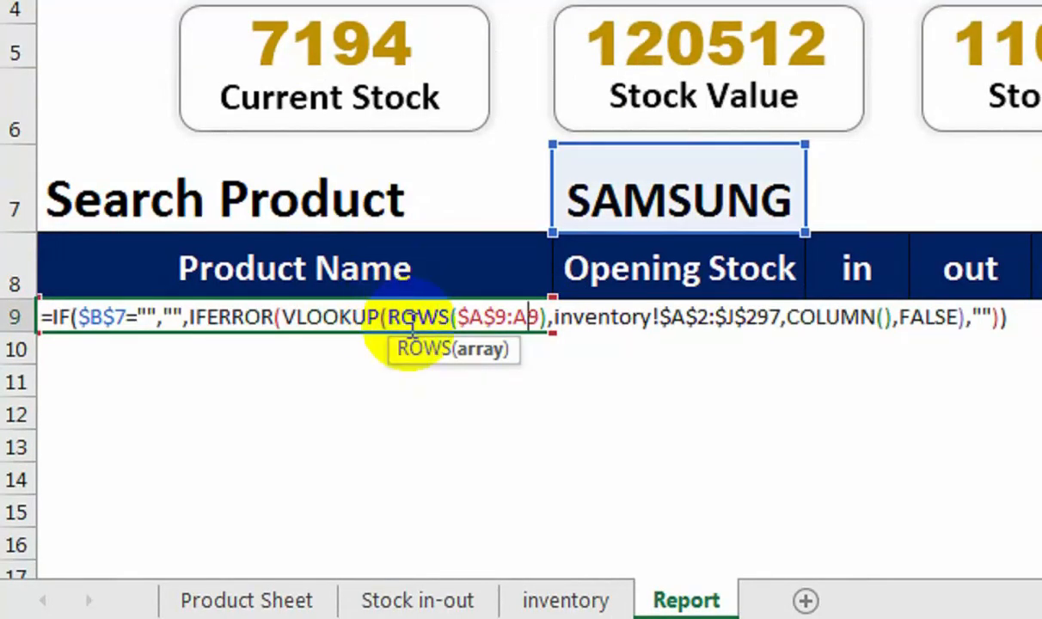
key(Return)
click(516, 600)
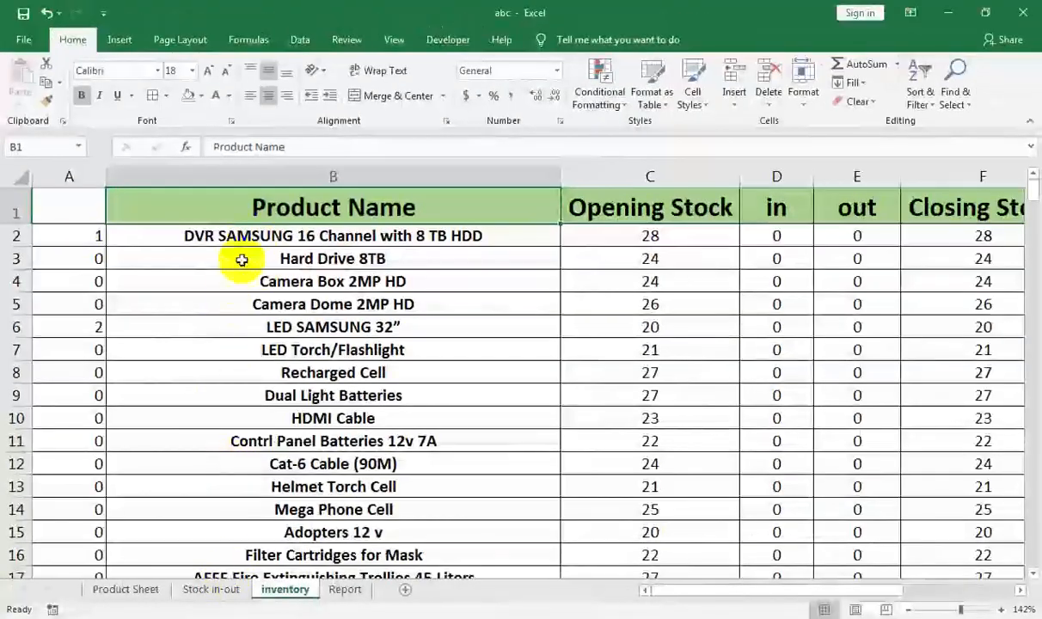
click(345, 589)
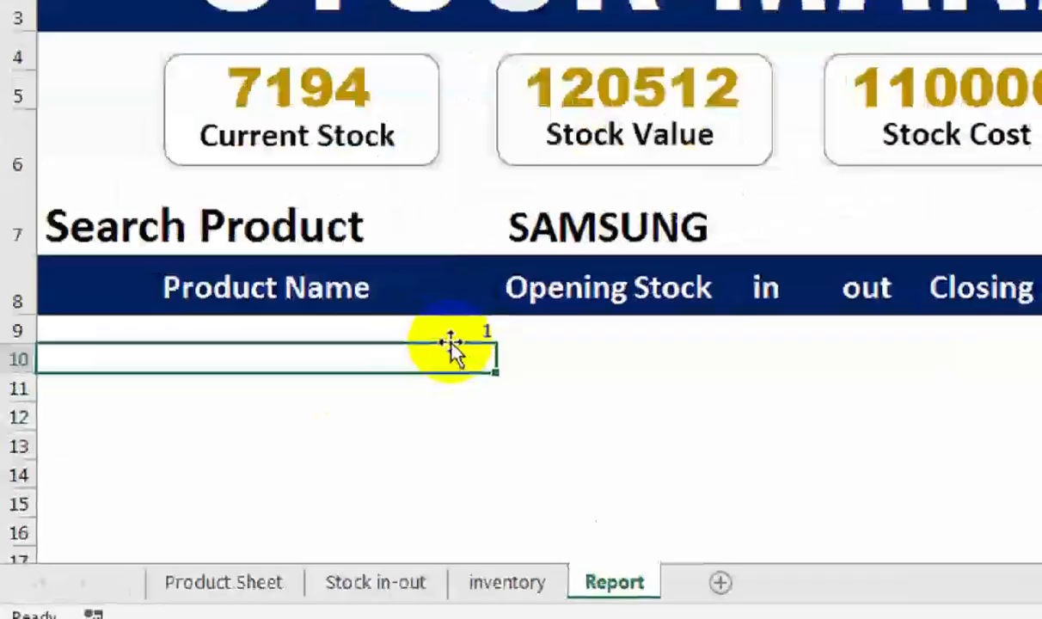
double_click(450, 338)
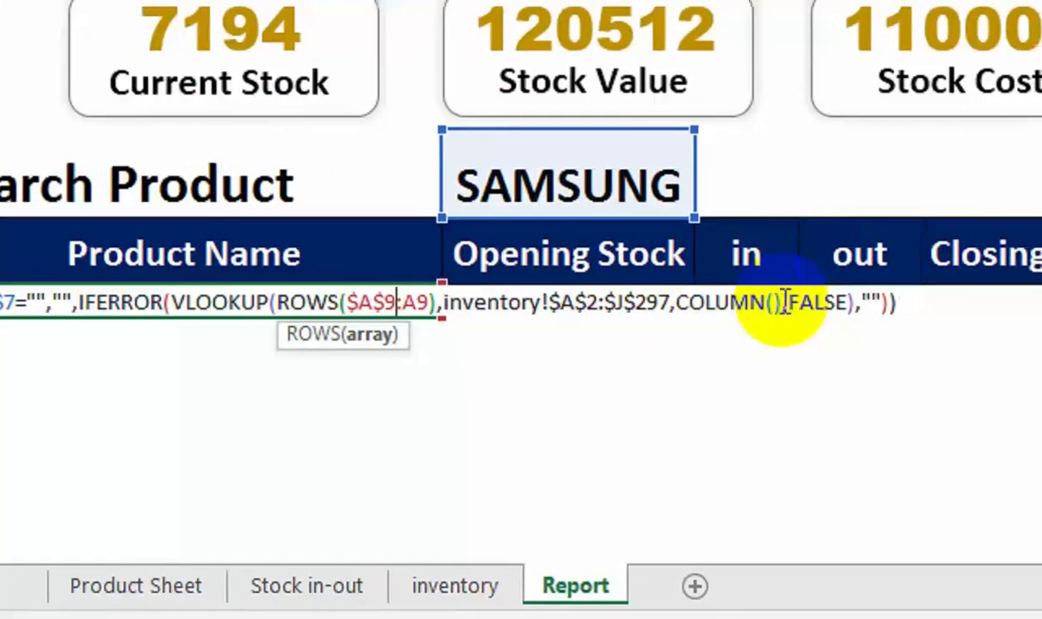
click(784, 302)
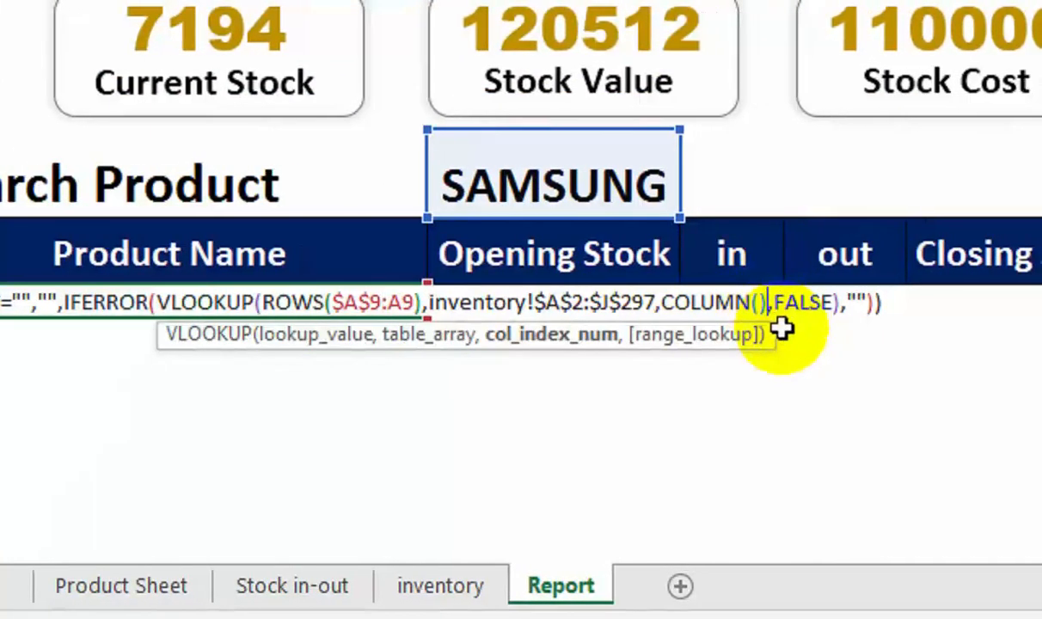
text(+1)
key(Return)
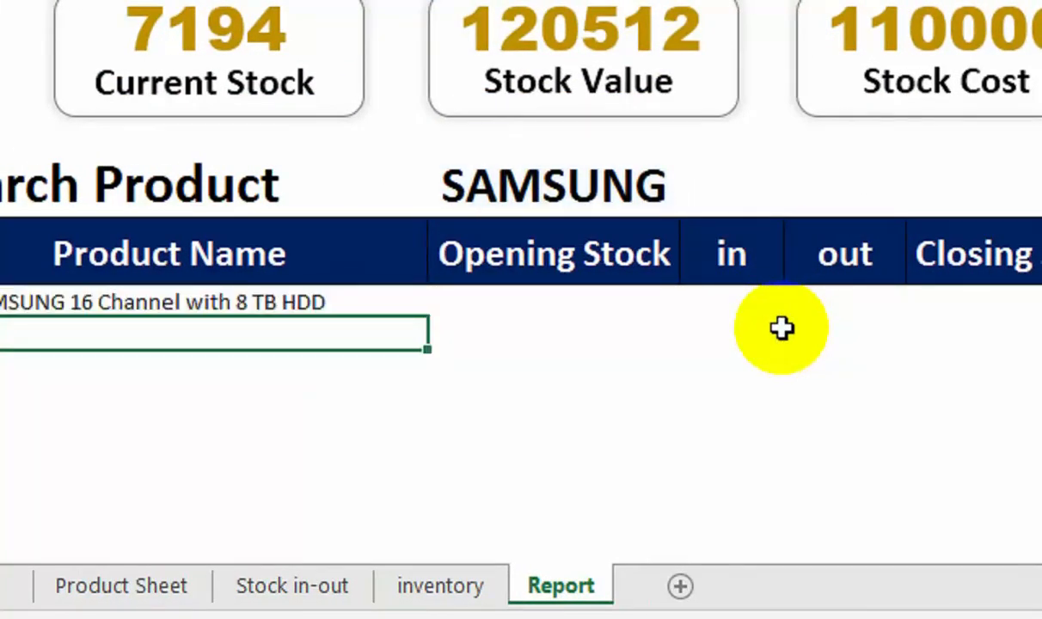
Step: Fill the A9 lookup formula down to row 16 and across to the Reorder Required column I
click(402, 293)
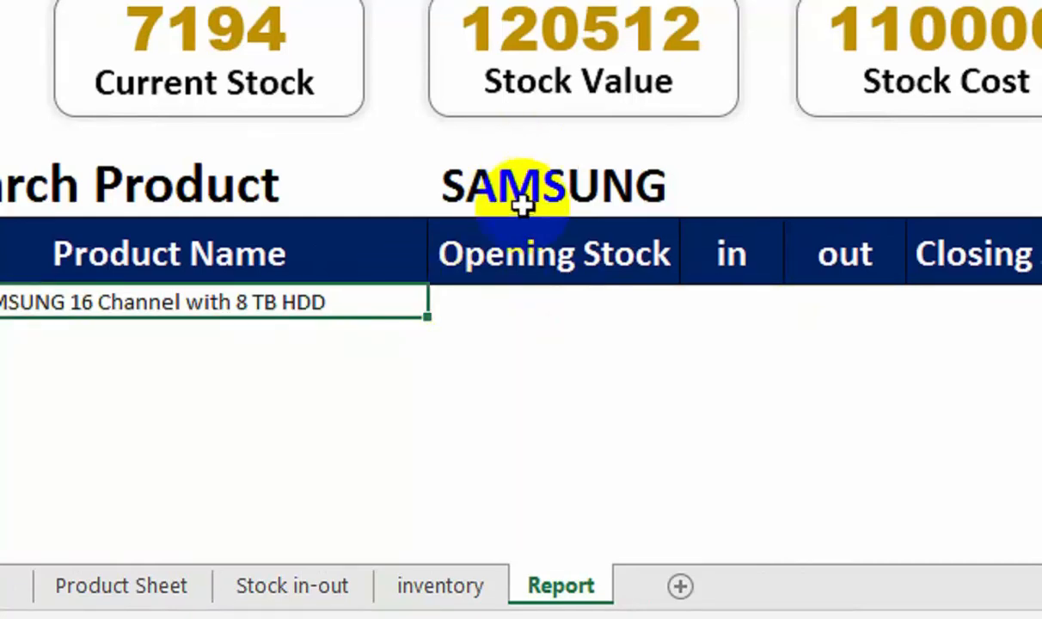
drag(427, 317, 459, 546)
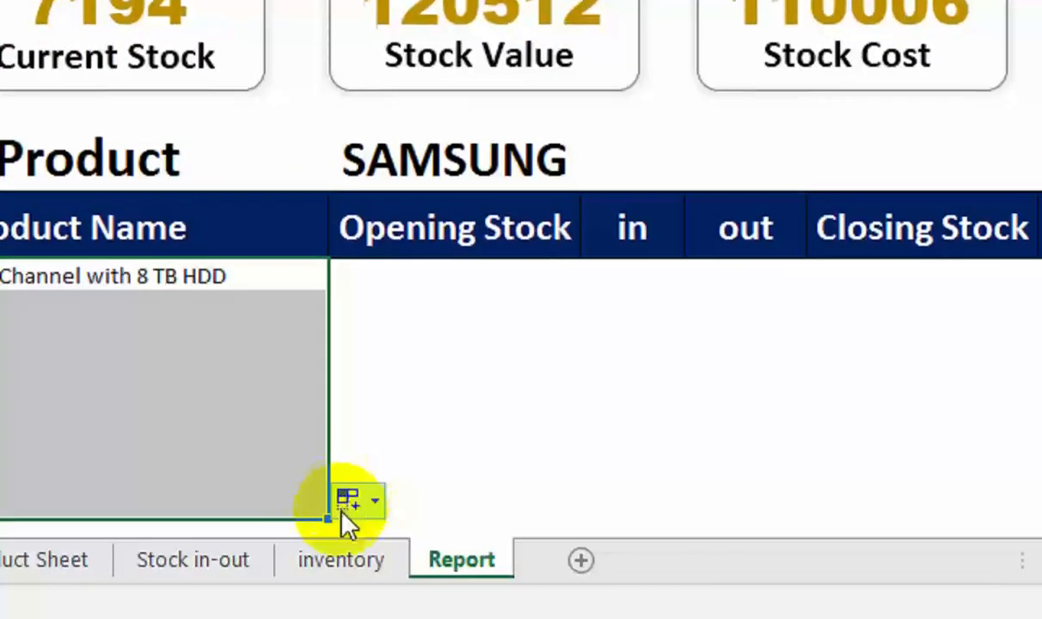
drag(325, 519, 1041, 454)
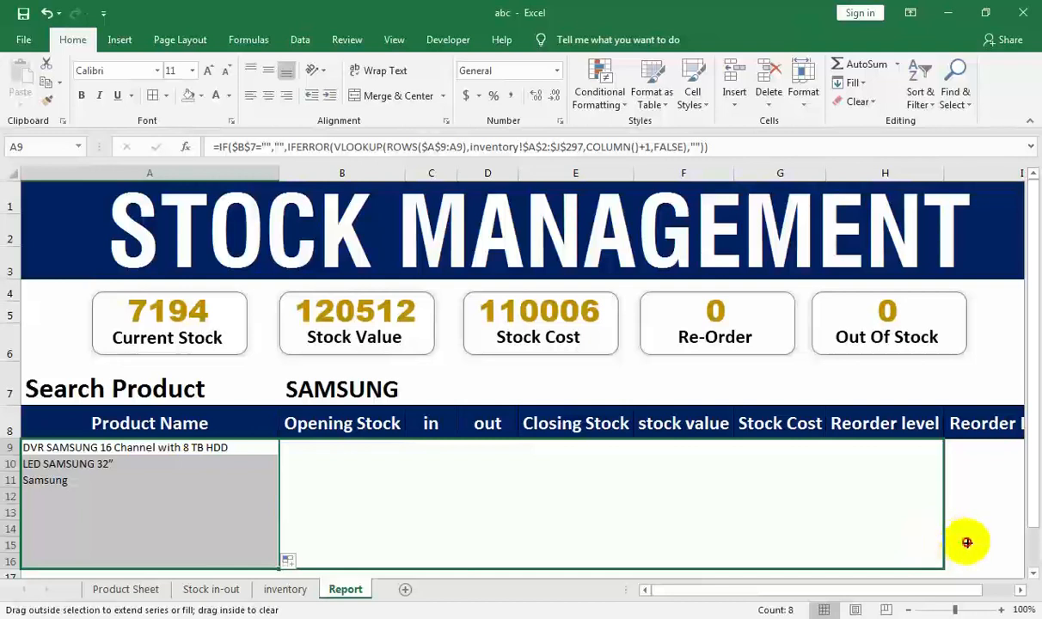
drag(967, 542, 845, 534)
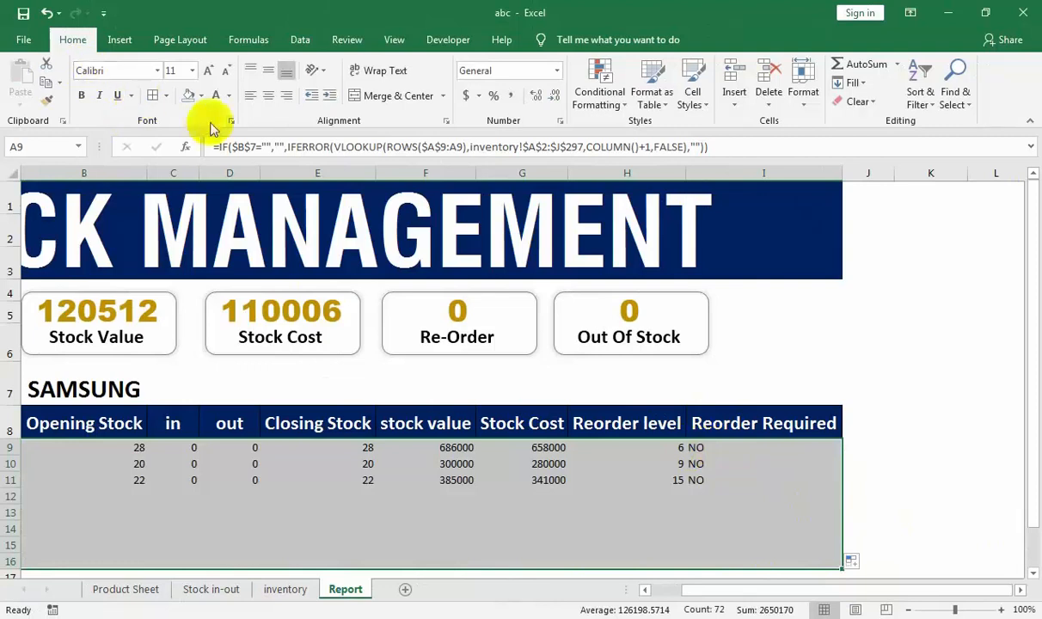
Step: Center the contents of report cells B9:I24 horizontally
drag(764, 455, 384, 367)
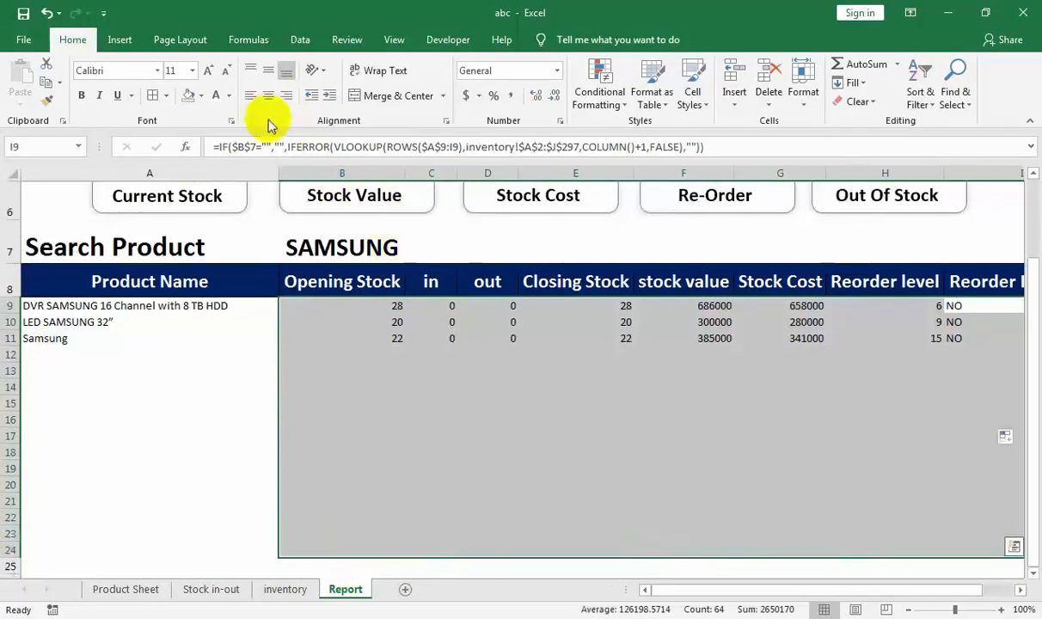
click(269, 97)
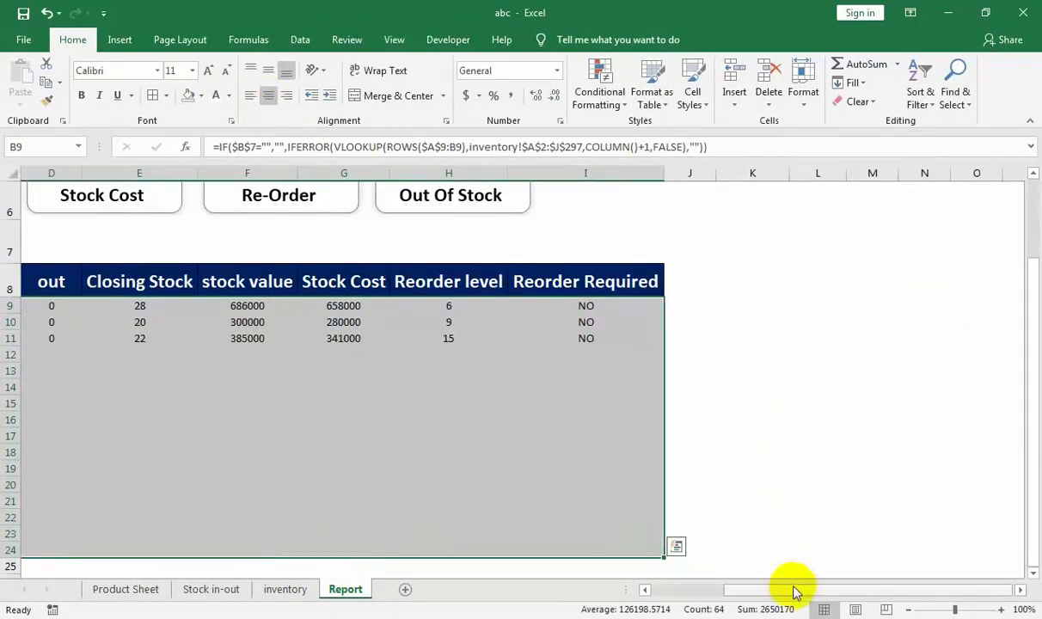
Step: Fill the column A lookup formulas right across A9:I31 of the report and center that range horizontally
drag(791, 590, 600, 589)
drag(128, 305, 758, 541)
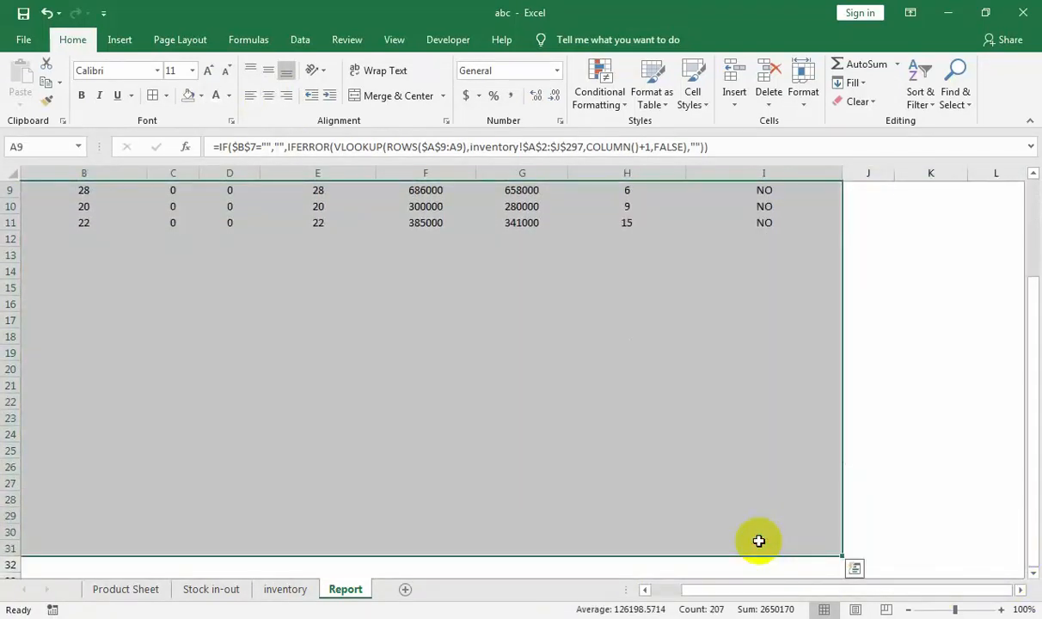
key(ctrl+r)
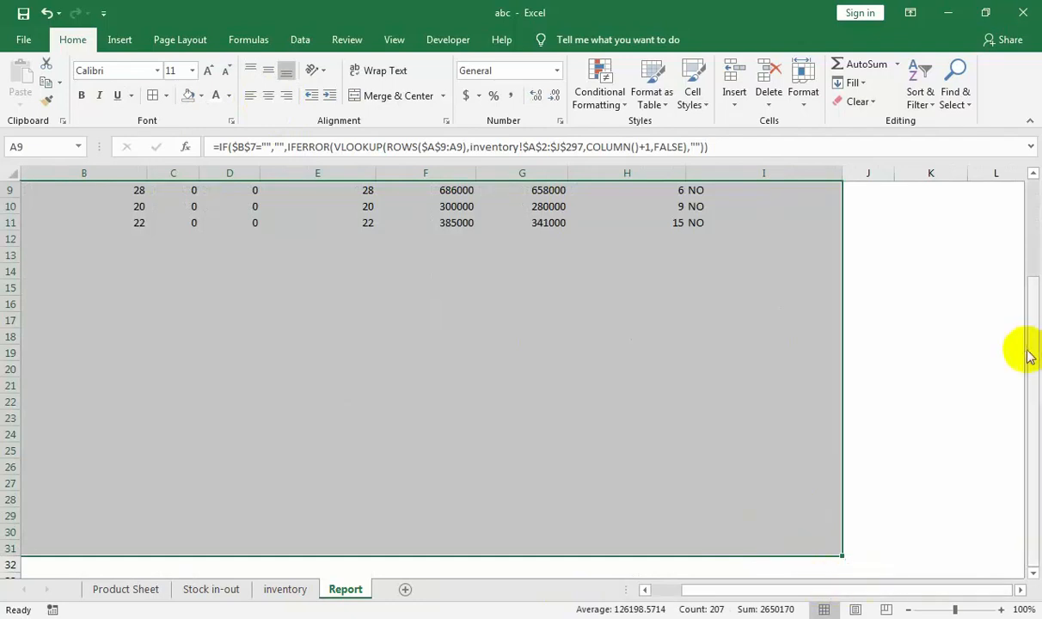
drag(1034, 247, 1027, 185)
click(266, 96)
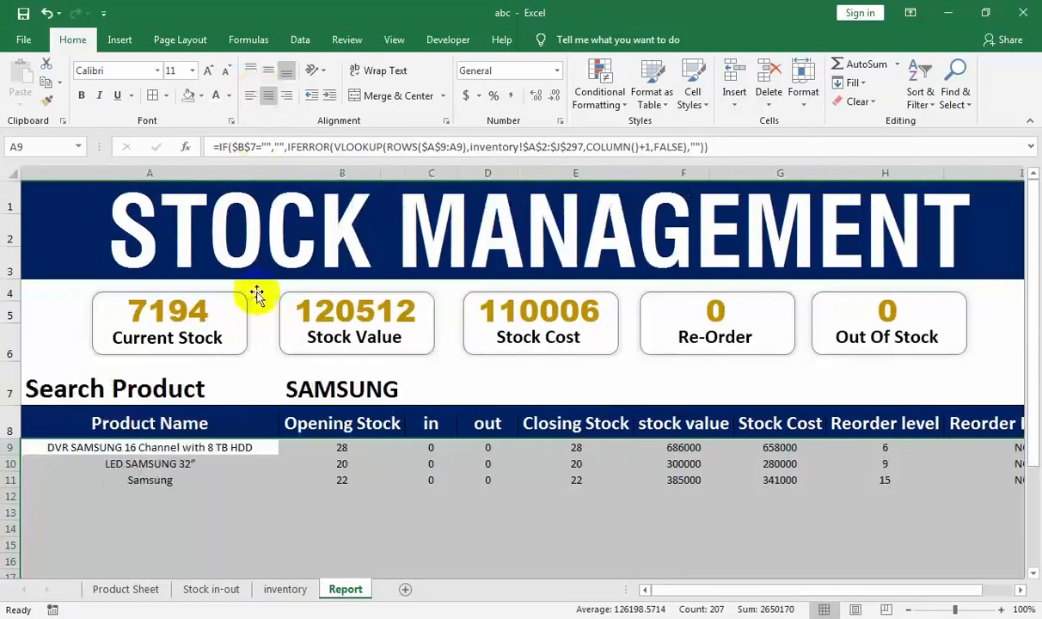
Step: Left-align the product name results in report cells A9:A23
drag(189, 447, 275, 538)
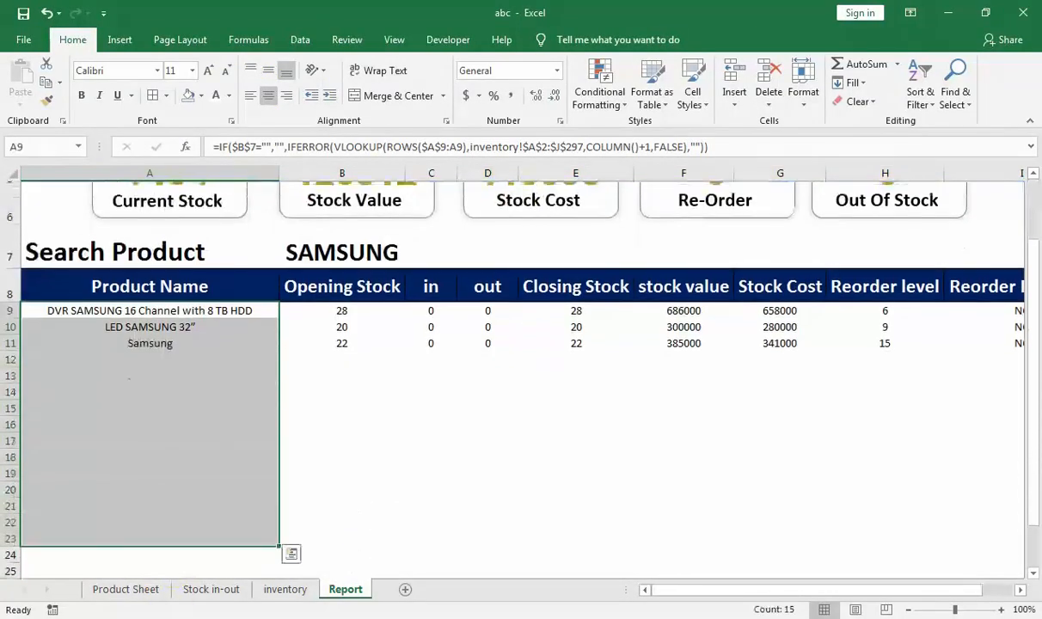
click(251, 93)
drag(133, 353, 172, 535)
drag(335, 289, 326, 262)
click(335, 245)
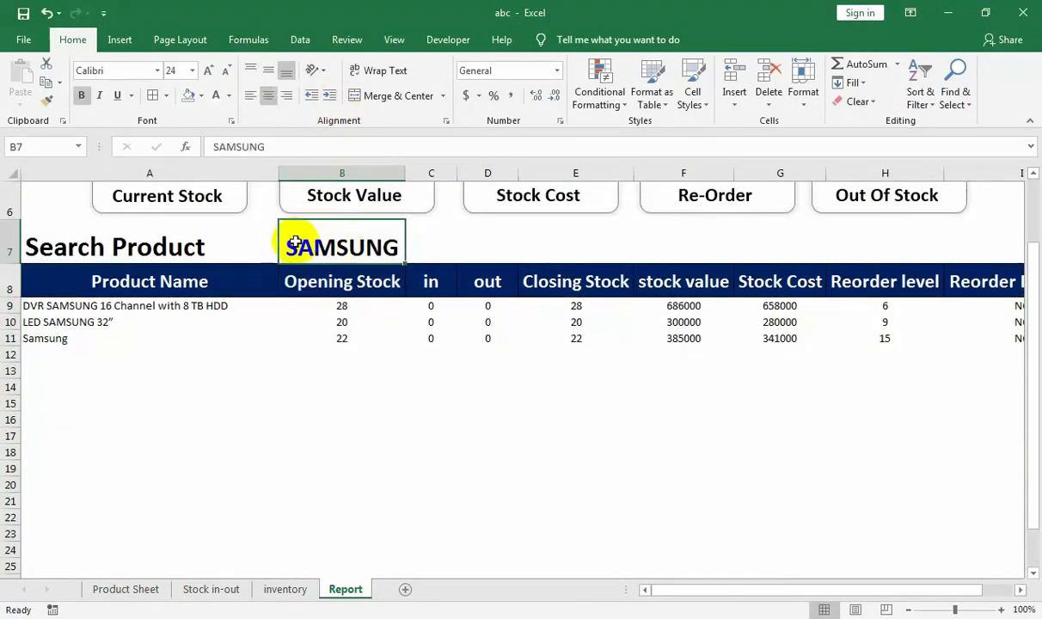
Step: Test the product lookup by entering CAT in Search Product cell B7, and clear the cell
scroll(249, 387, up, 2)
click(198, 528)
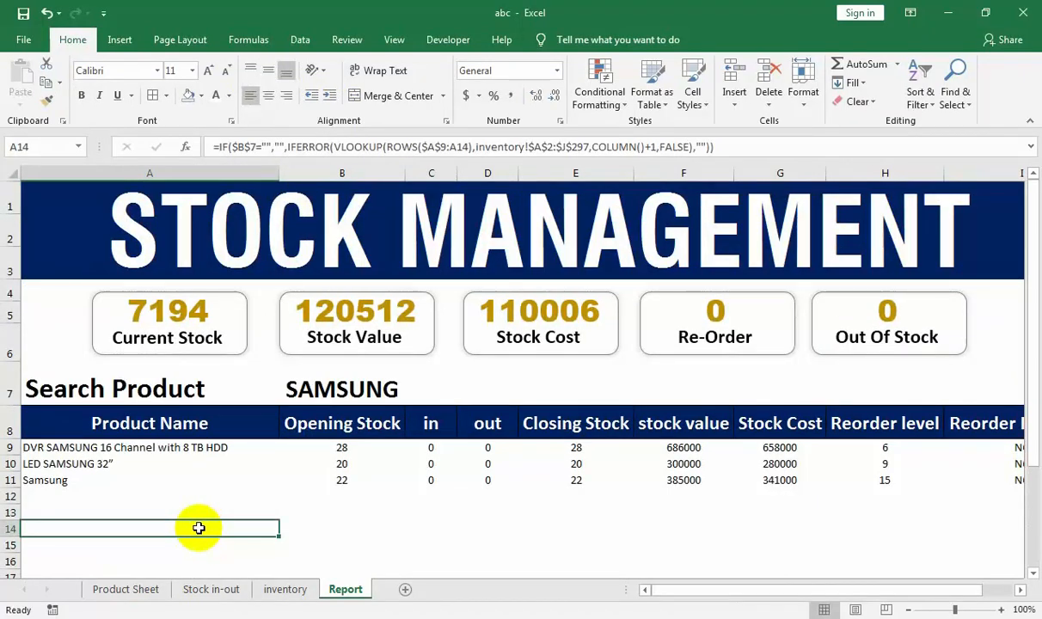
click(320, 391)
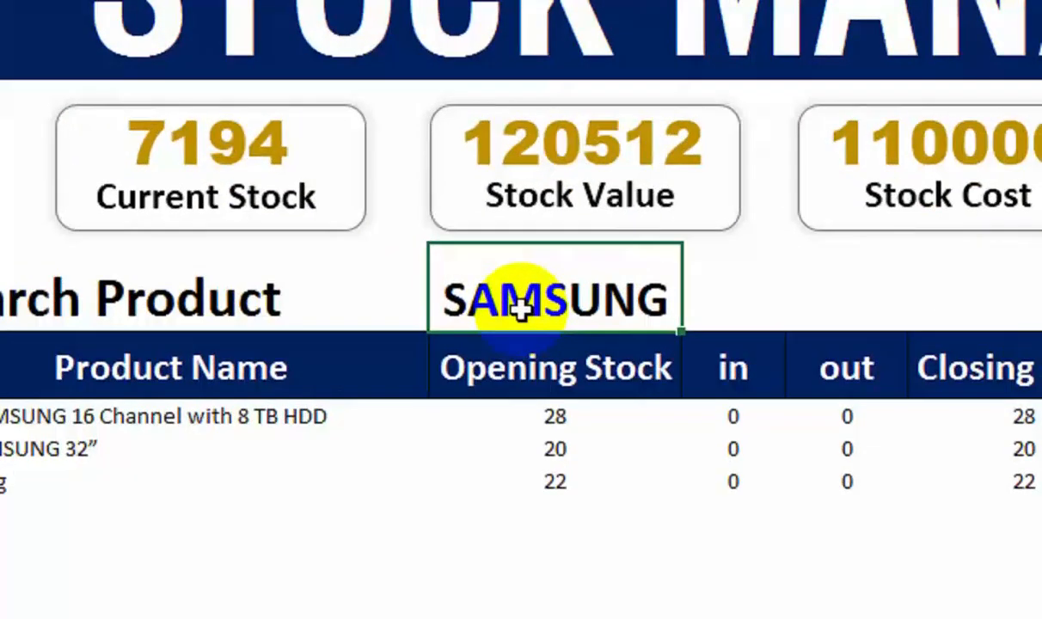
text(CAT)
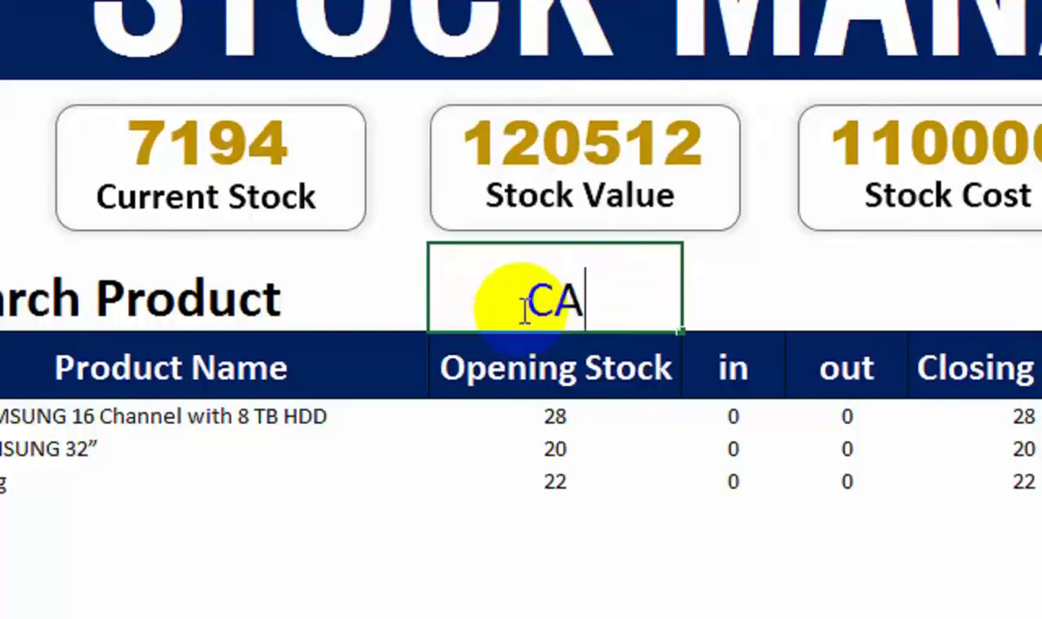
key(Return)
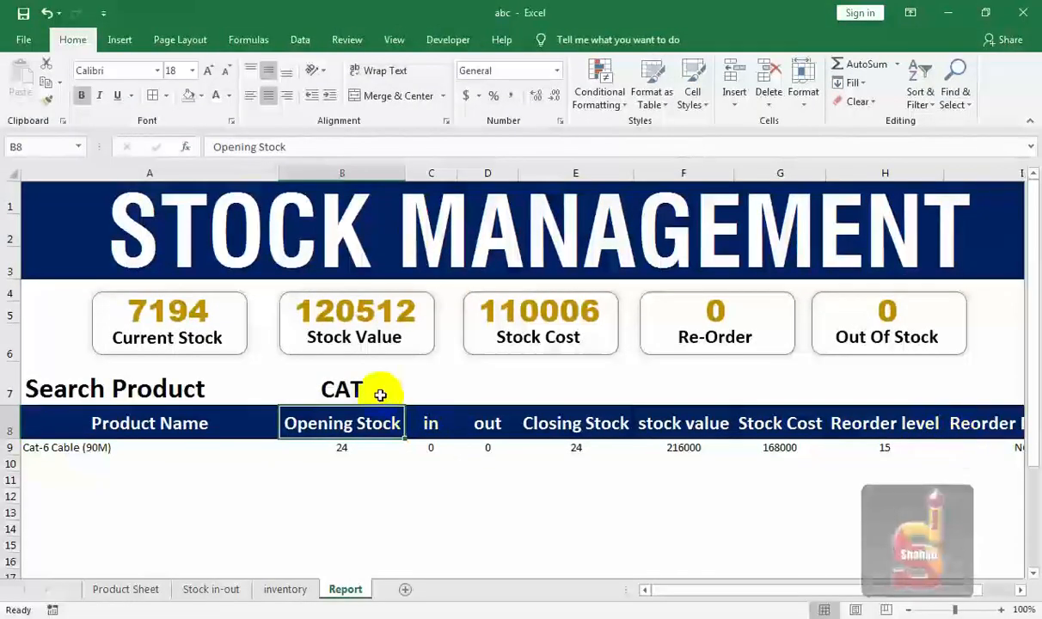
click(376, 395)
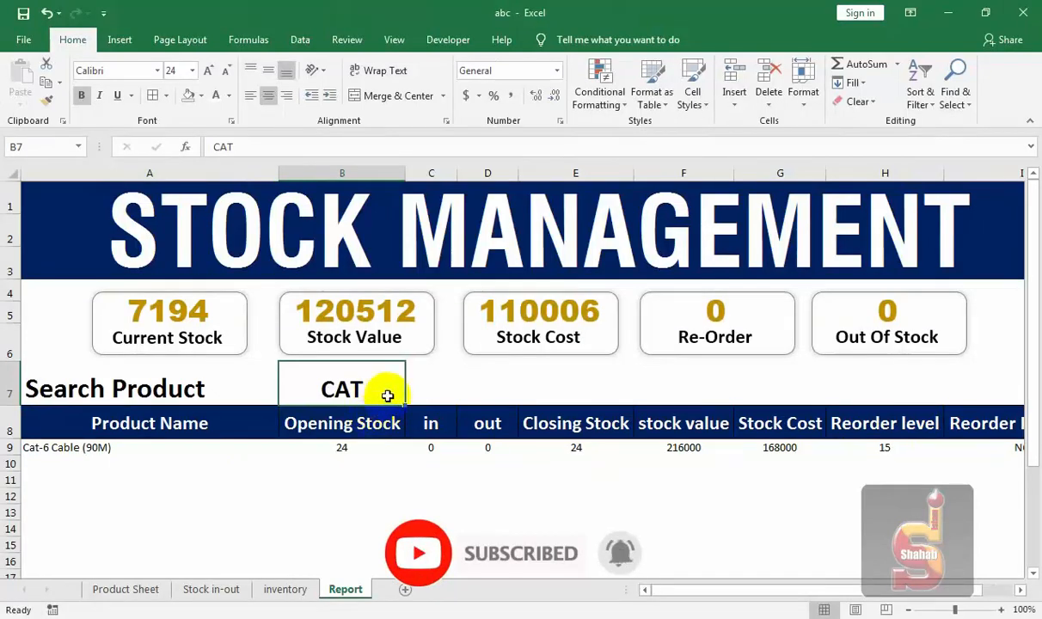
key(Delete)
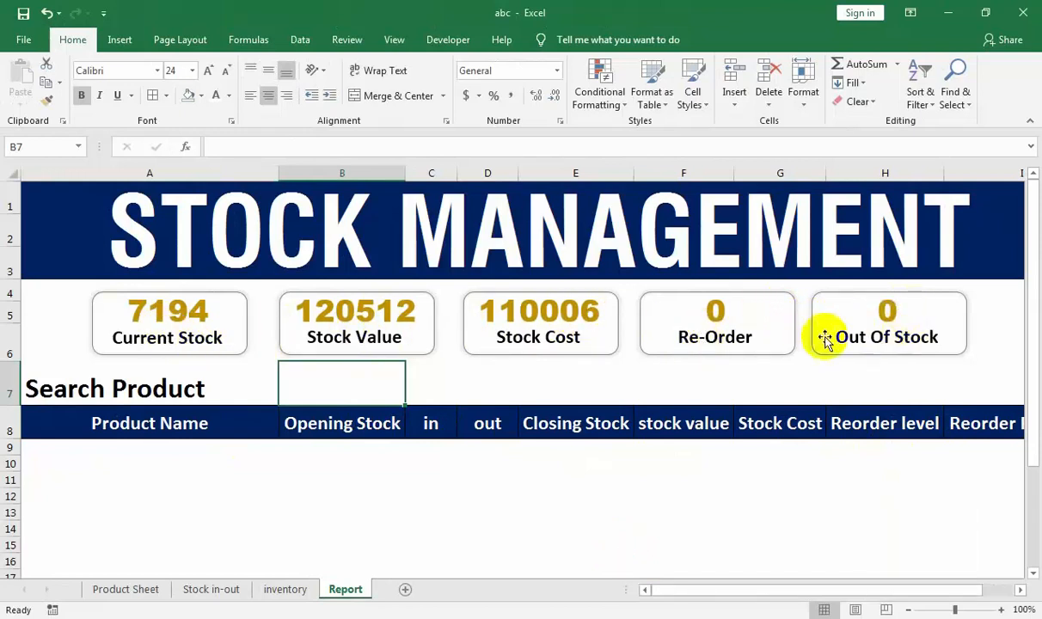
Step: Examine the Stock in-out product list down to its last row and the Opening Stock formula in inventory cell C2
click(231, 588)
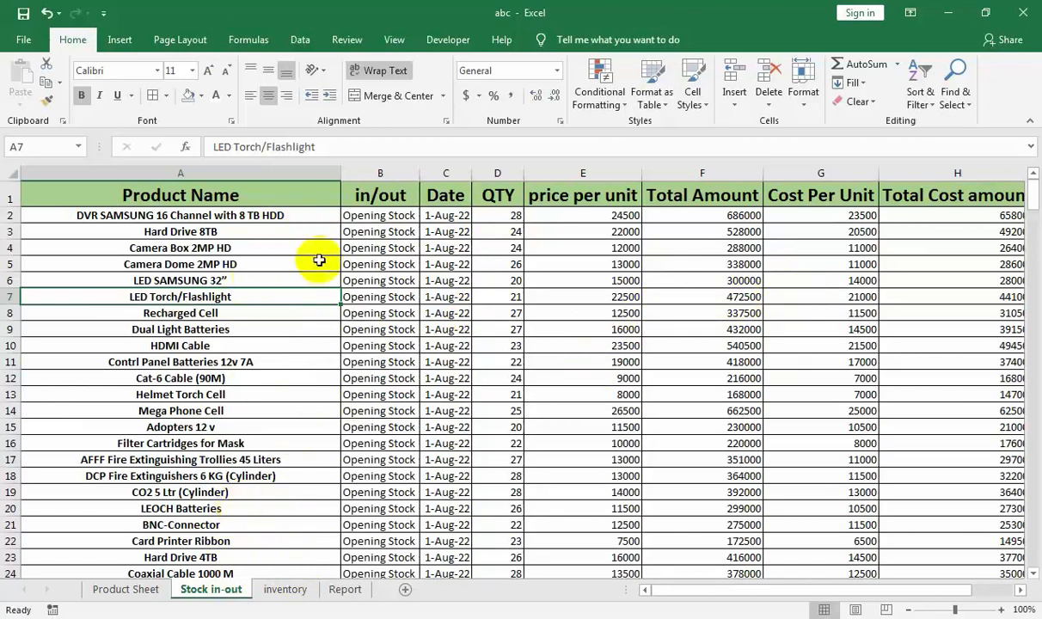
drag(299, 297, 275, 570)
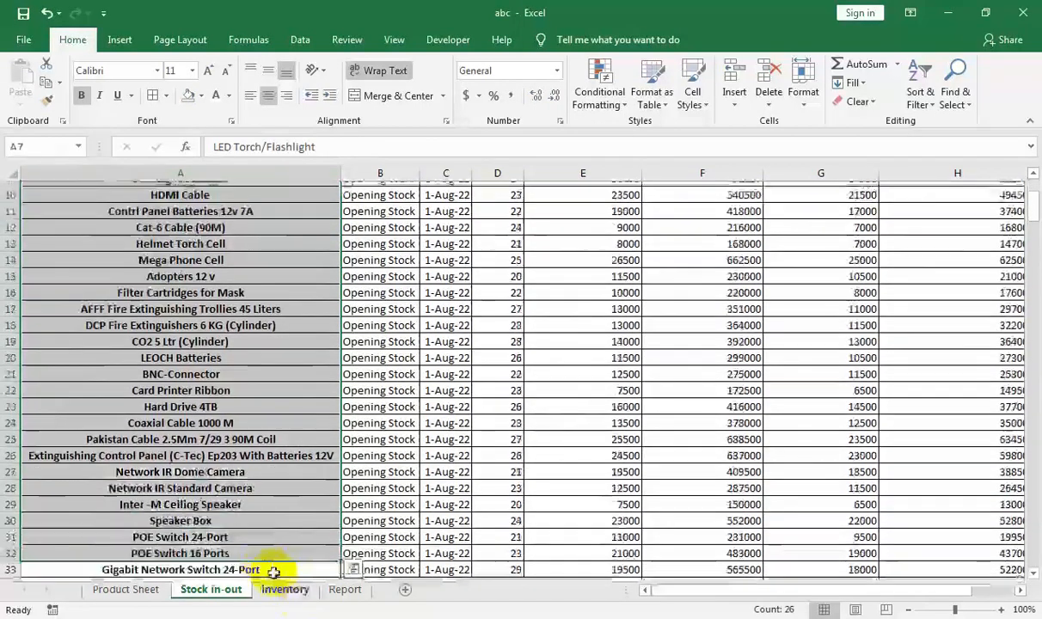
click(263, 560)
key(ctrl+Down)
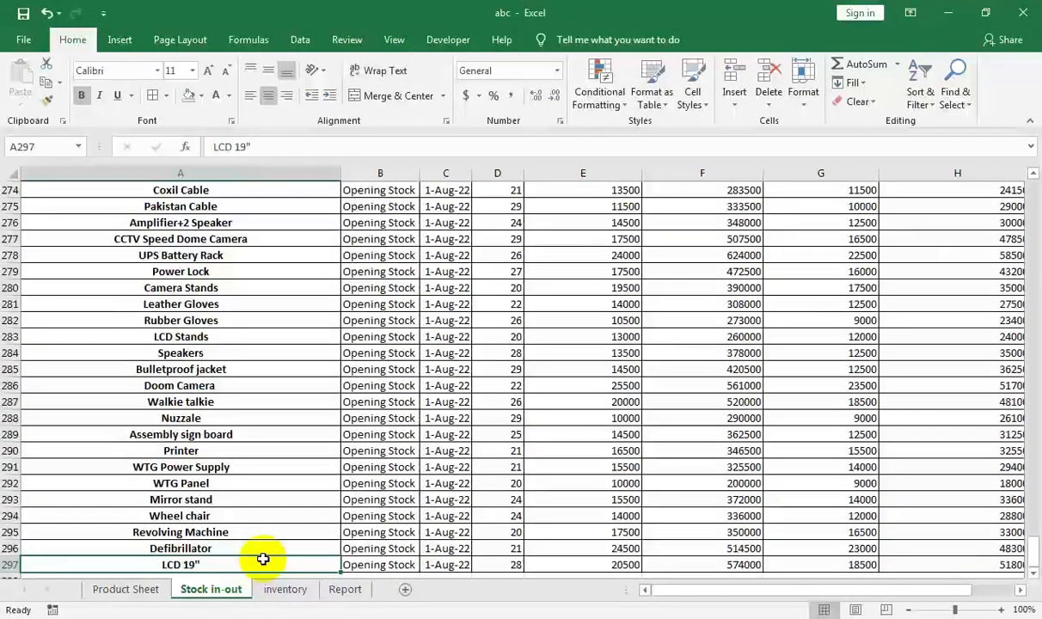
drag(263, 507, 160, 505)
click(144, 484)
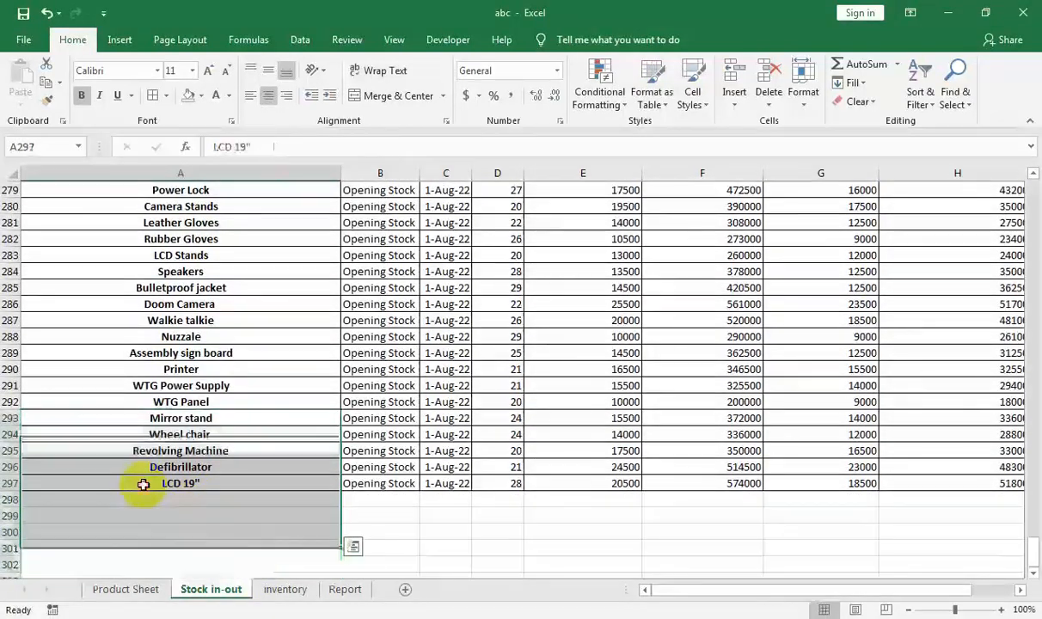
click(299, 589)
click(653, 234)
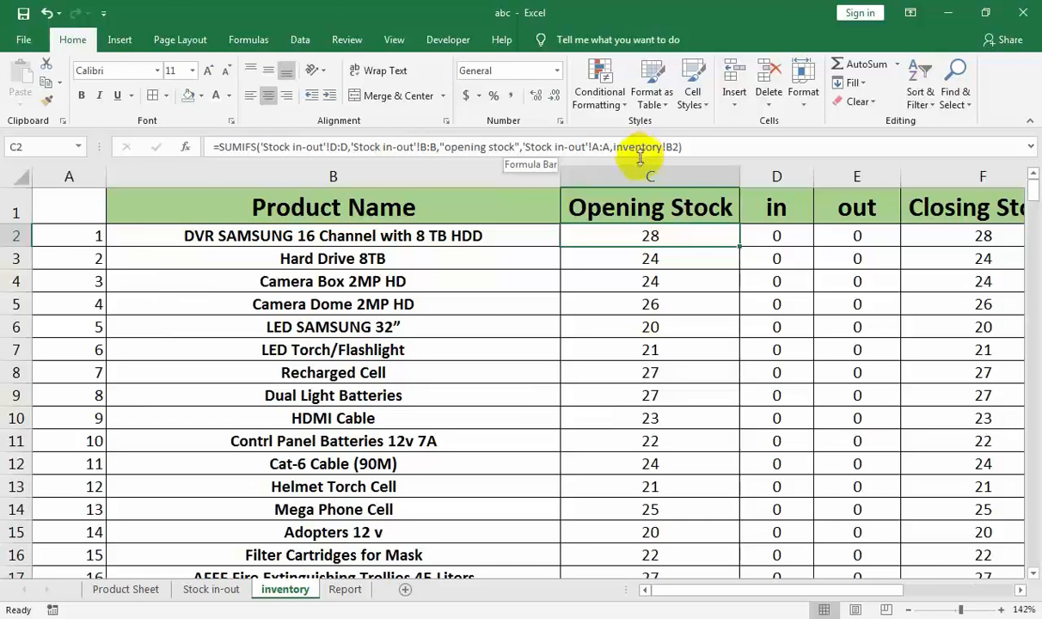
click(345, 588)
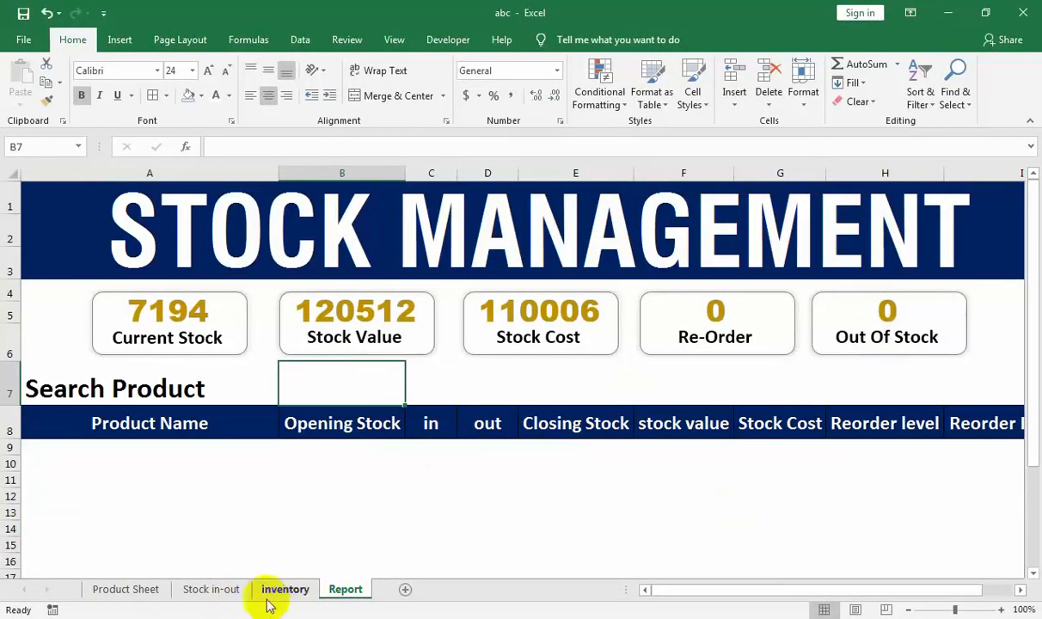
Step: Copy the product name DVR SAMSUNG 16 Channel with 8 TB HDD from A2 of Stock in-out into the first empty row, A298
click(212, 591)
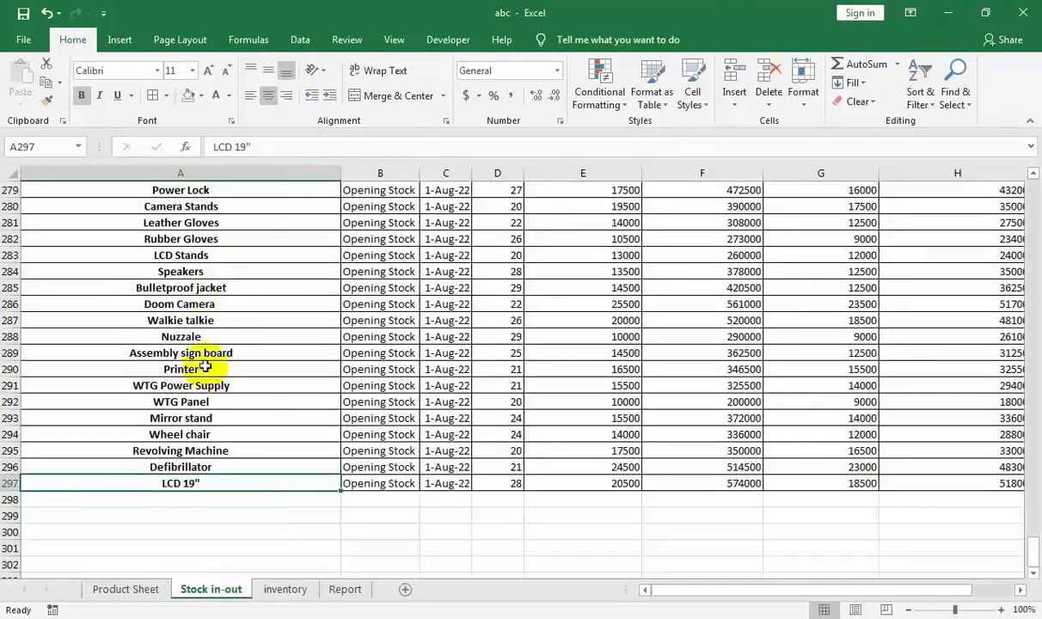
key(ctrl+Home)
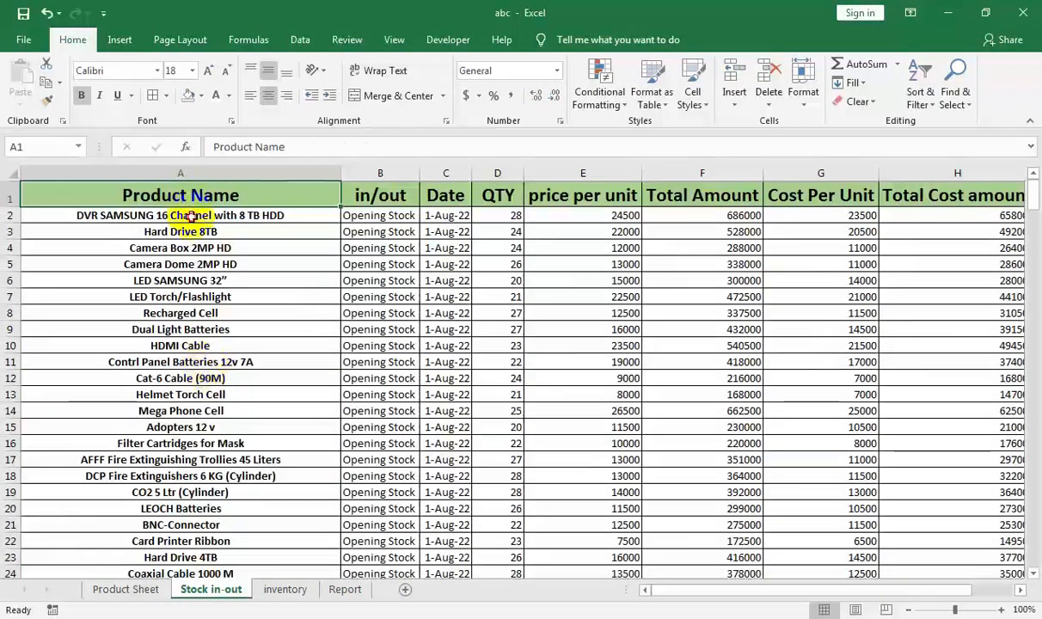
click(191, 215)
key(ctrl+c)
key(ctrl+Down)
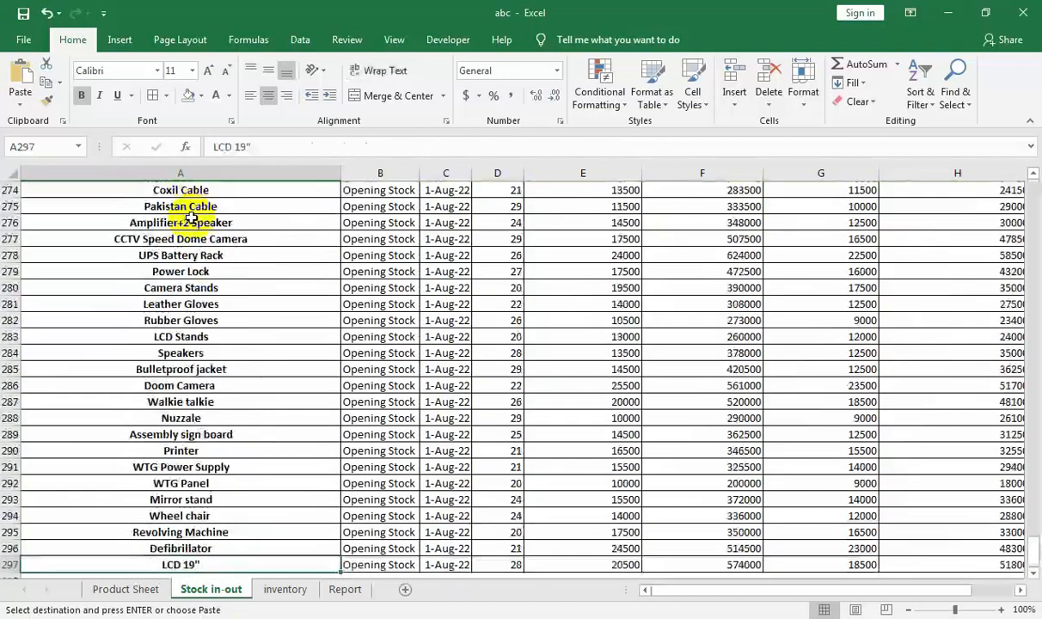
key(Down)
key(ctrl+v)
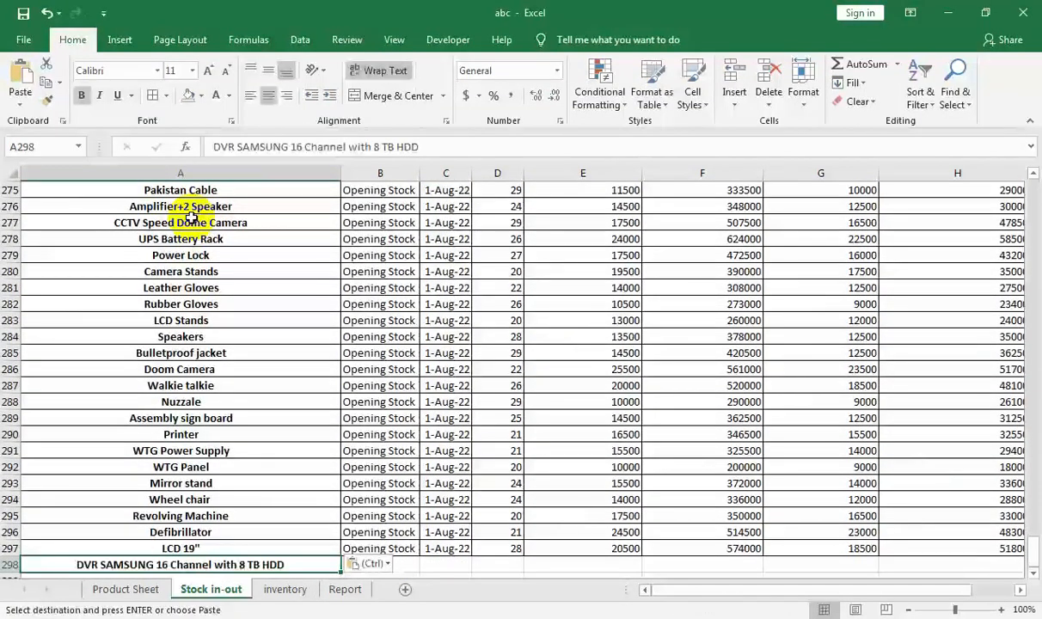
Step: Copy the in/out entry from B297 down to B298 and set the new row's value to out
key(Right)
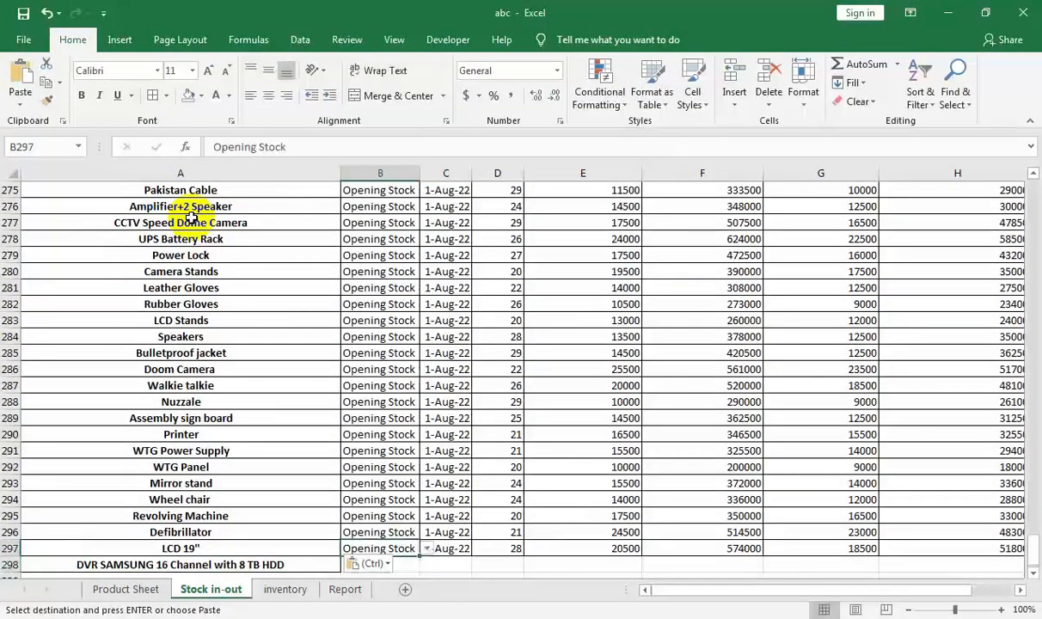
key(ctrl+d)
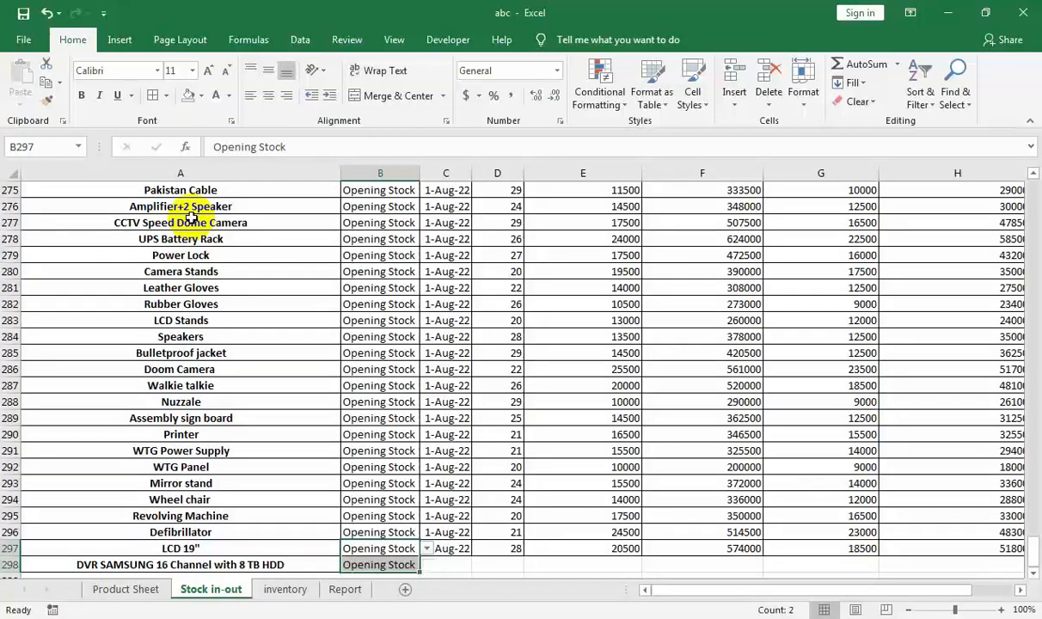
key(shift+Up)
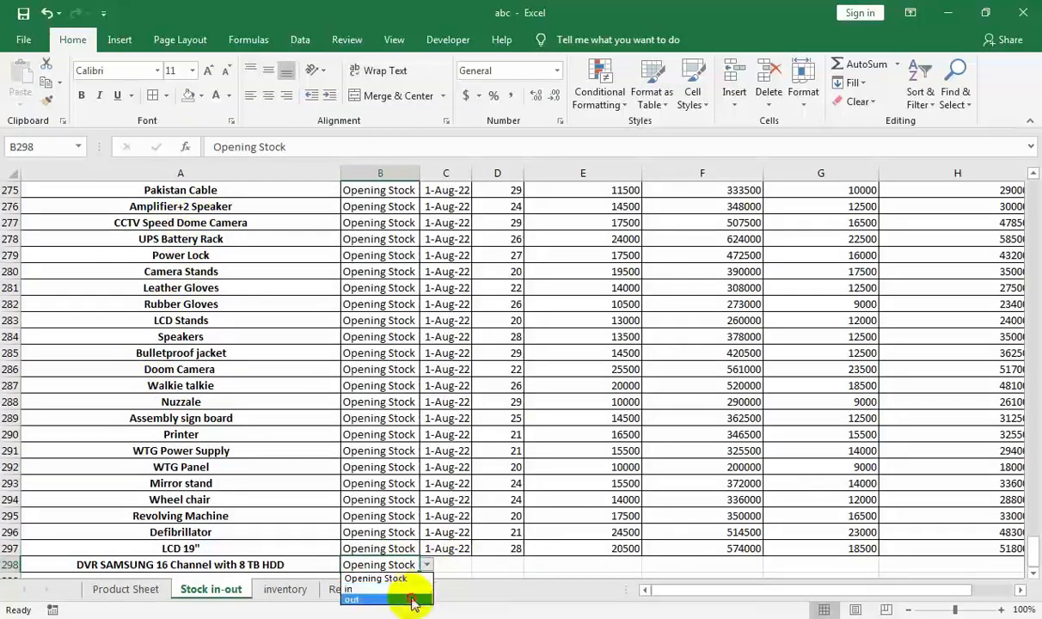
click(413, 600)
Step: Enter the date 2-Aug-22 and a quantity of 22 for the stock-out entry in row 298
click(454, 564)
text(2)
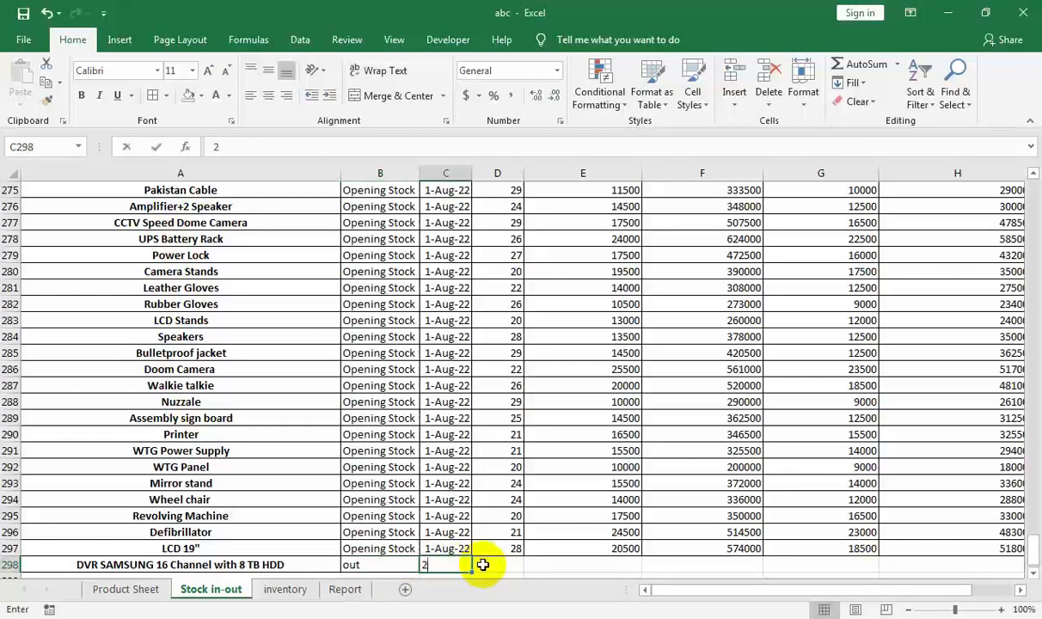
text(-AUG-)
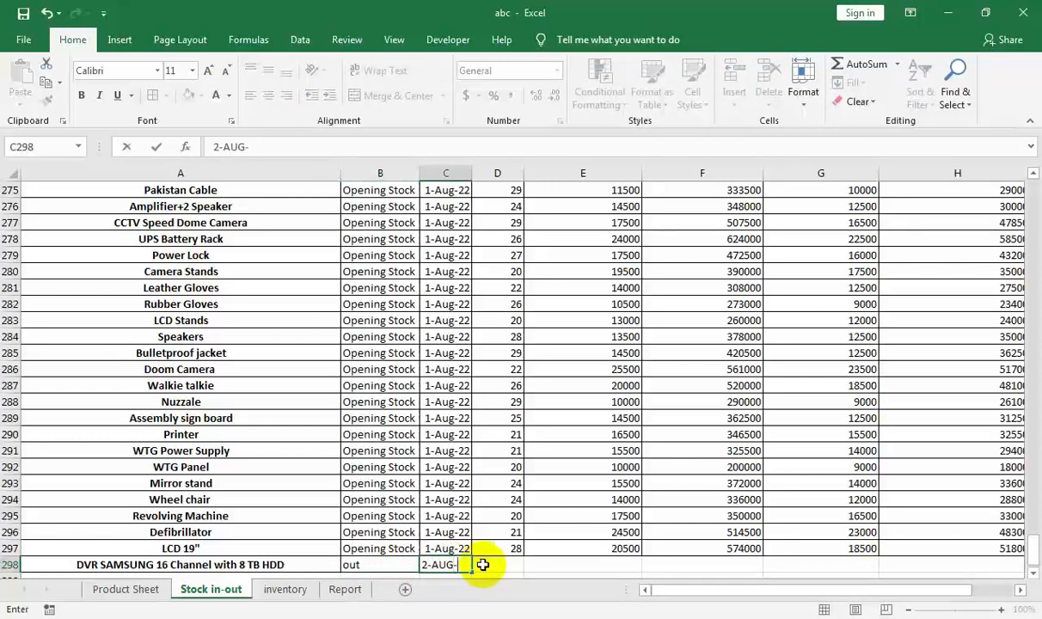
text(22)
key(Tab)
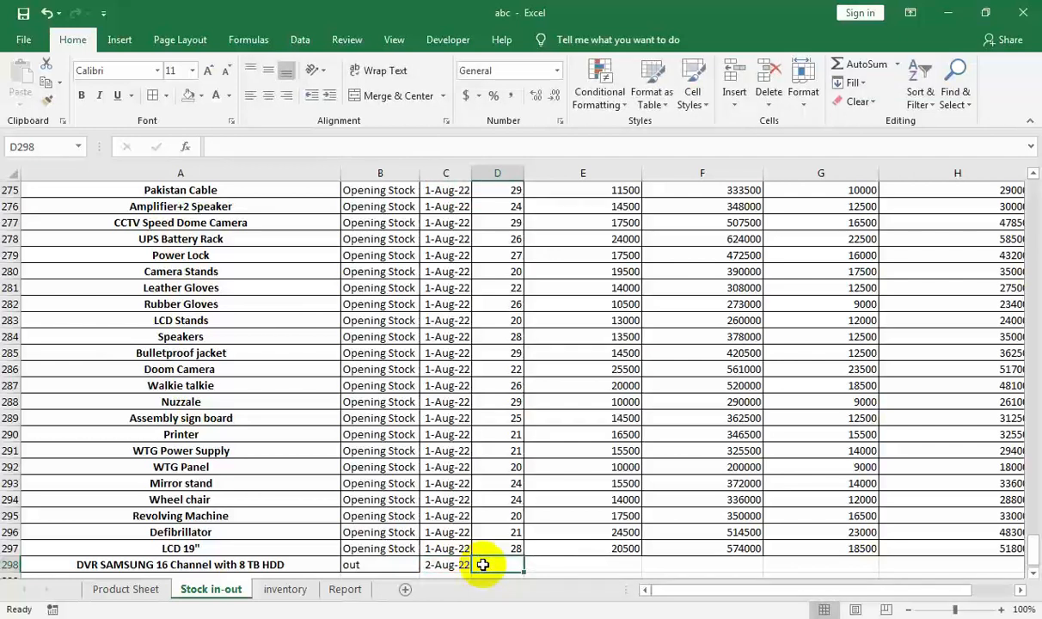
text(22)
key(Tab)
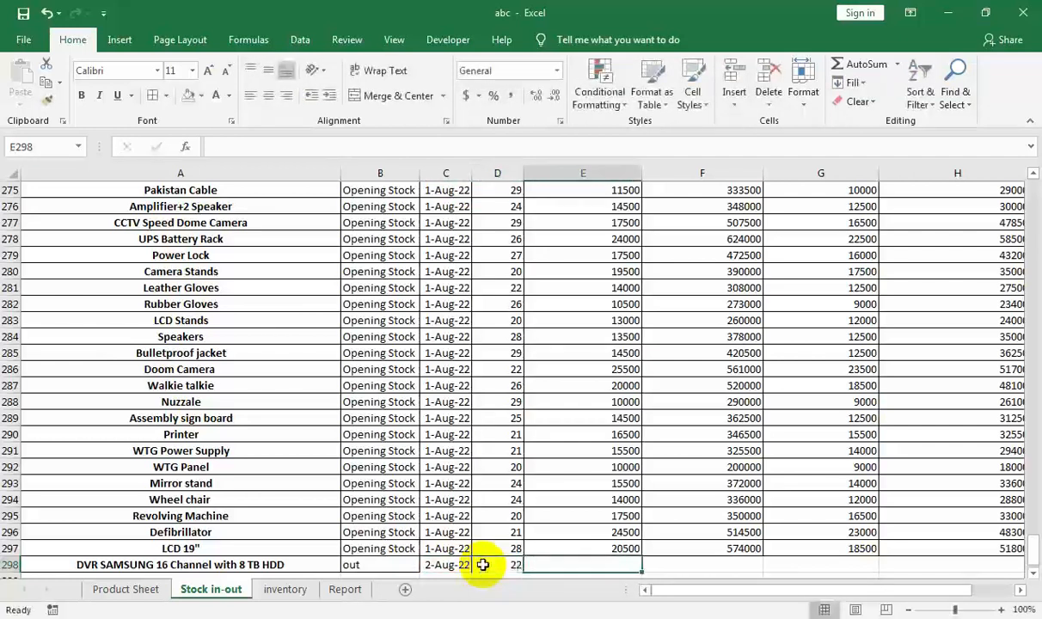
Step: Fill the price per unit and Total Amount formulas from row 297 down to row 298
key(Up)
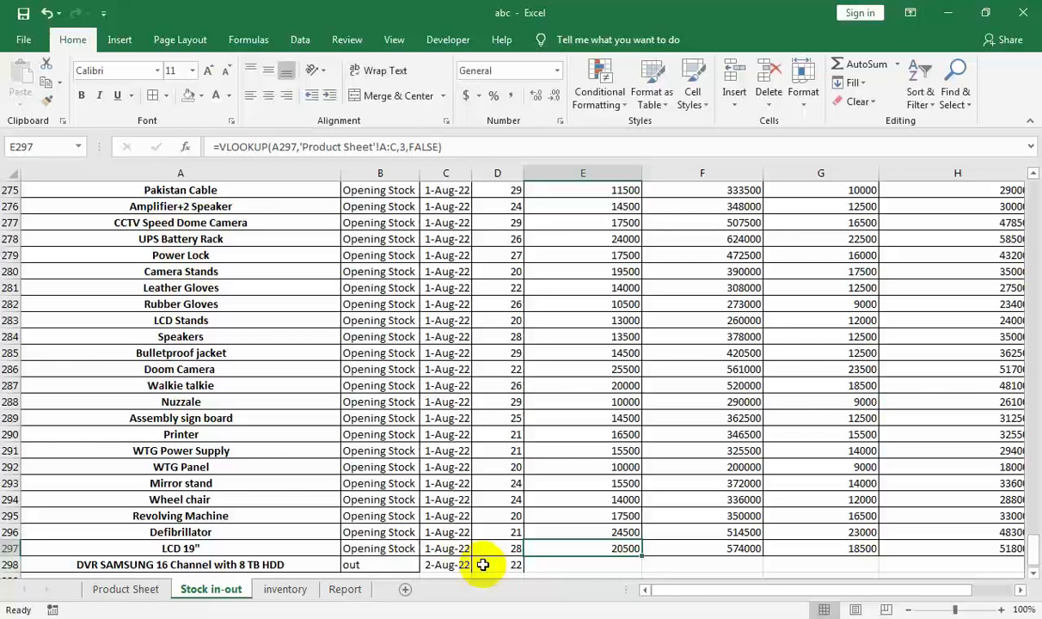
key(shift+Down)
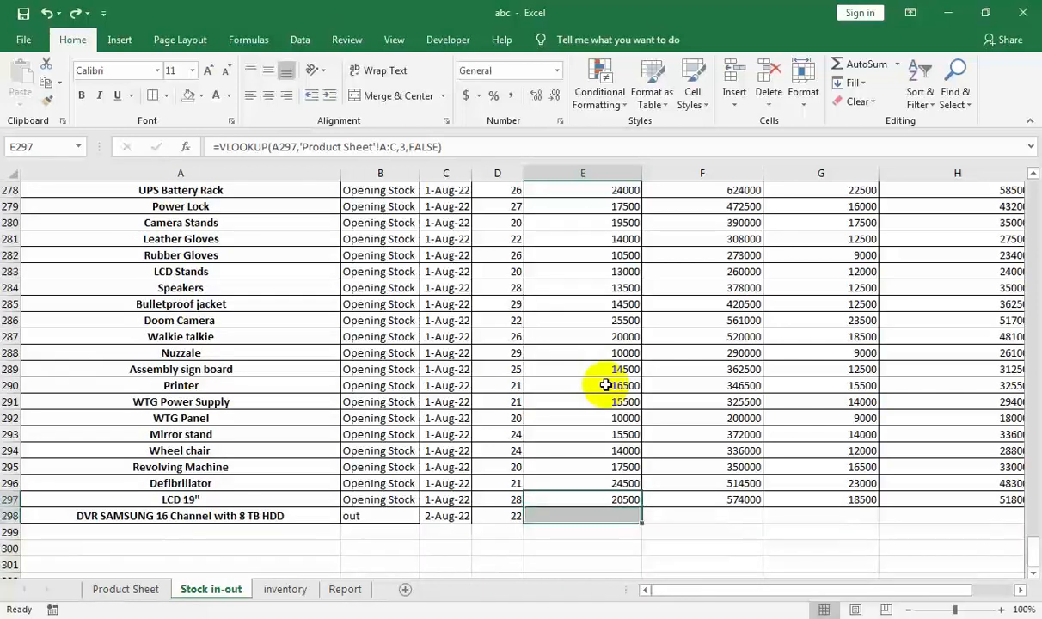
key(shift+Right)
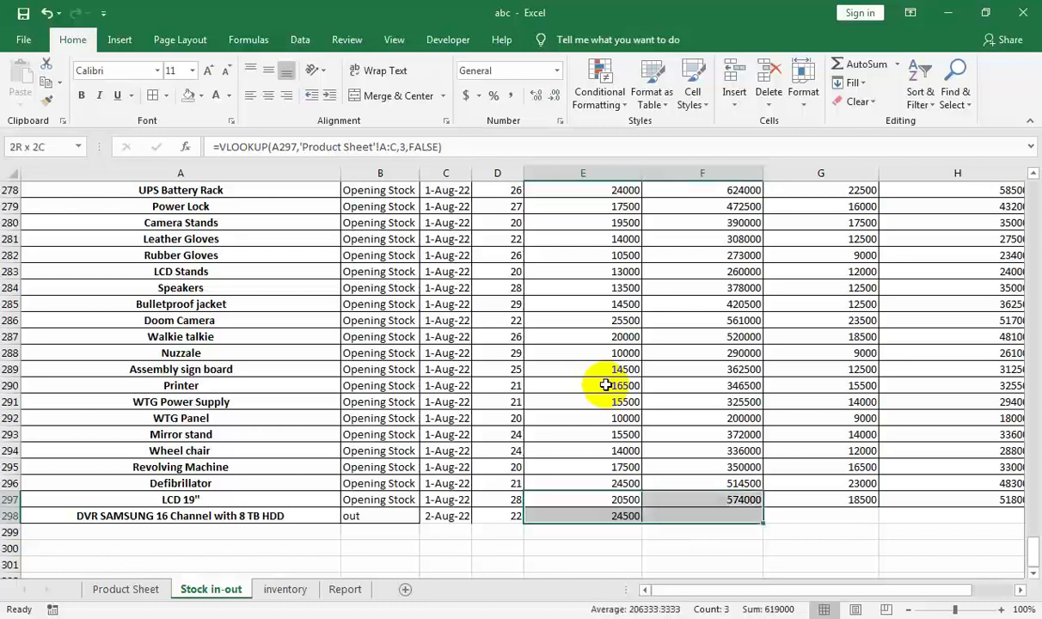
key(Up)
key(Right)
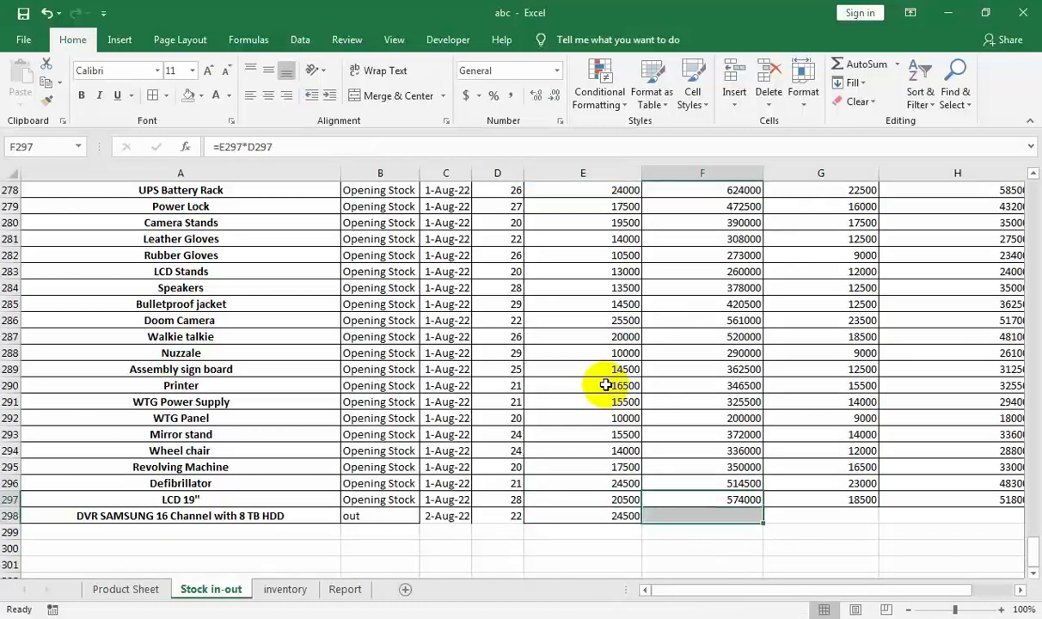
key(Right)
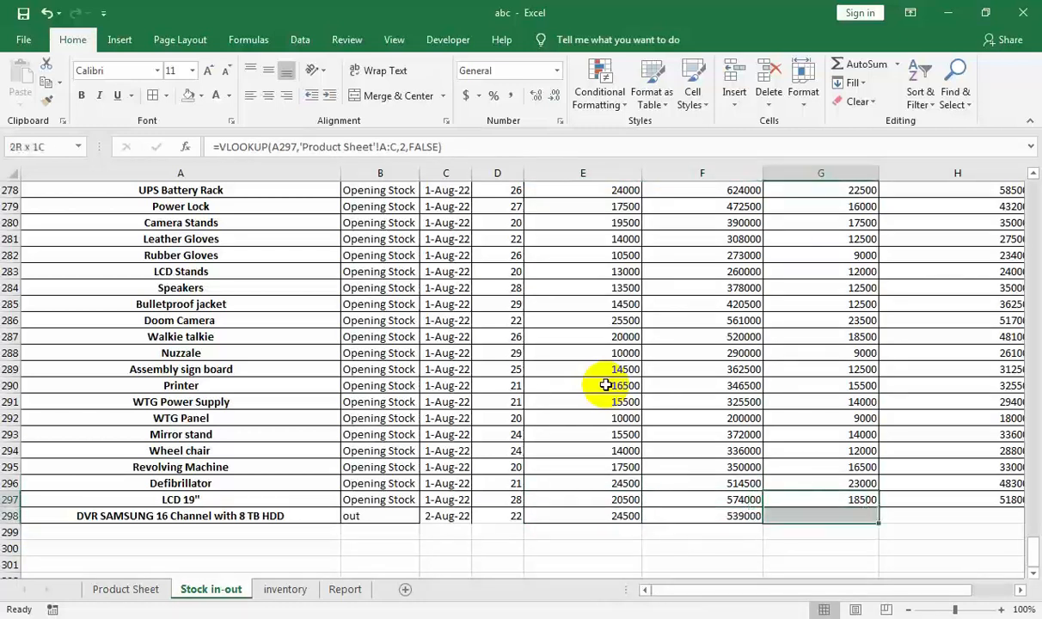
key(Left)
key(Left)
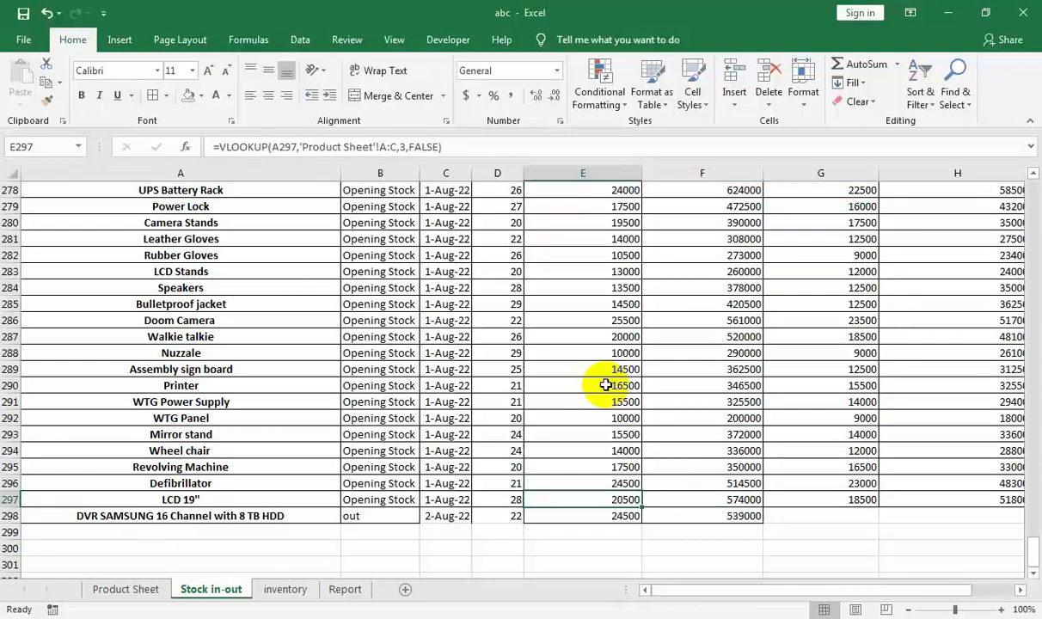
key(ctrl+Up)
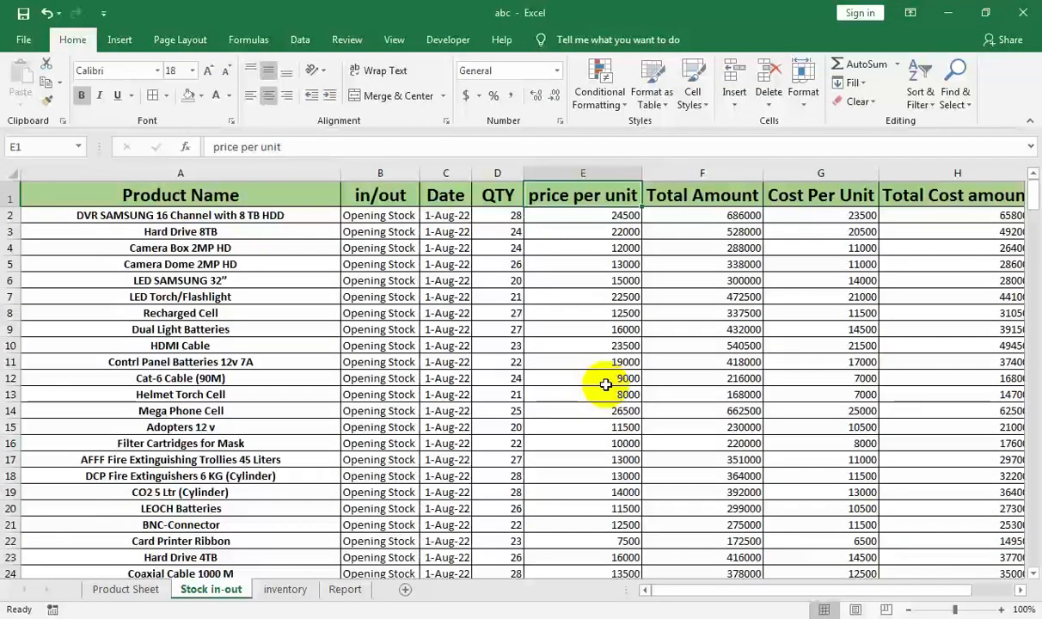
Step: Fill the Cost Per Unit and Total Cost amount formulas on Stock in-out from row 297 down to row 298
key(Right)
key(Right)
key(ctrl+Down)
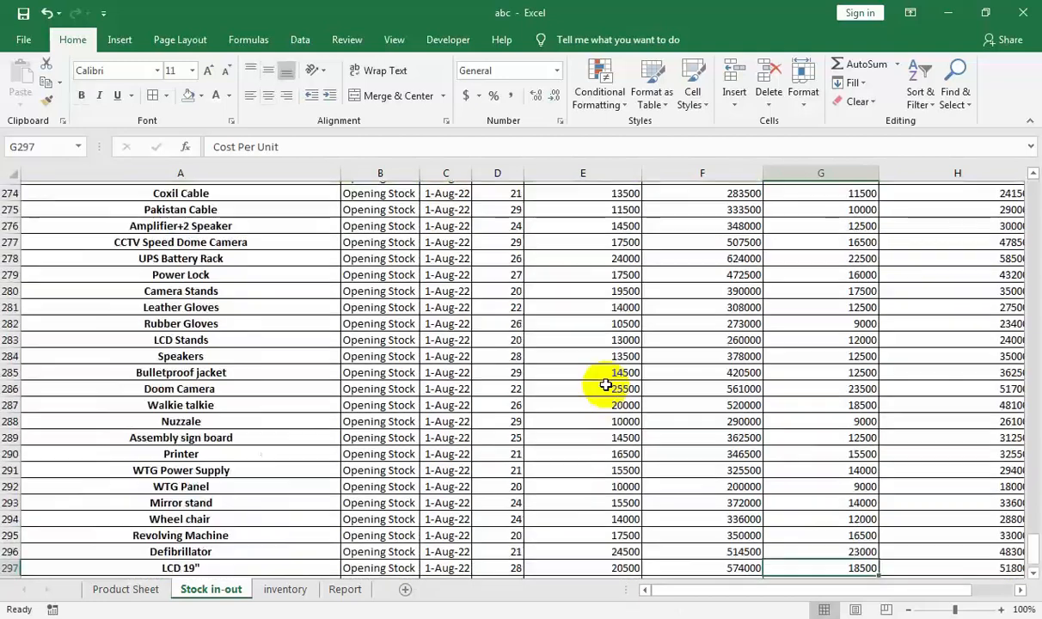
key(Down)
key(Down)
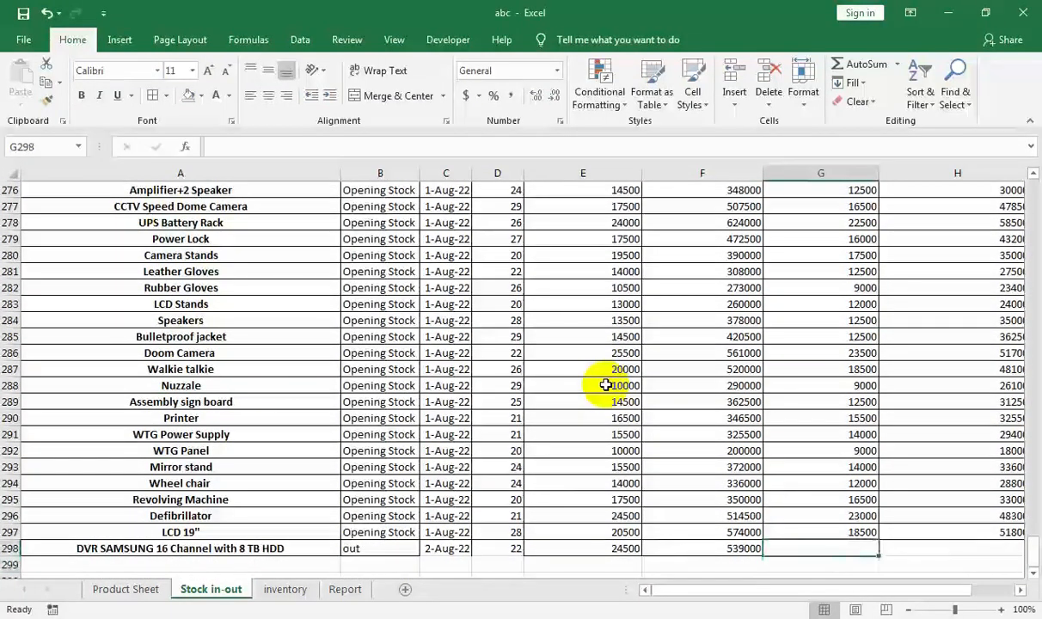
key(Up)
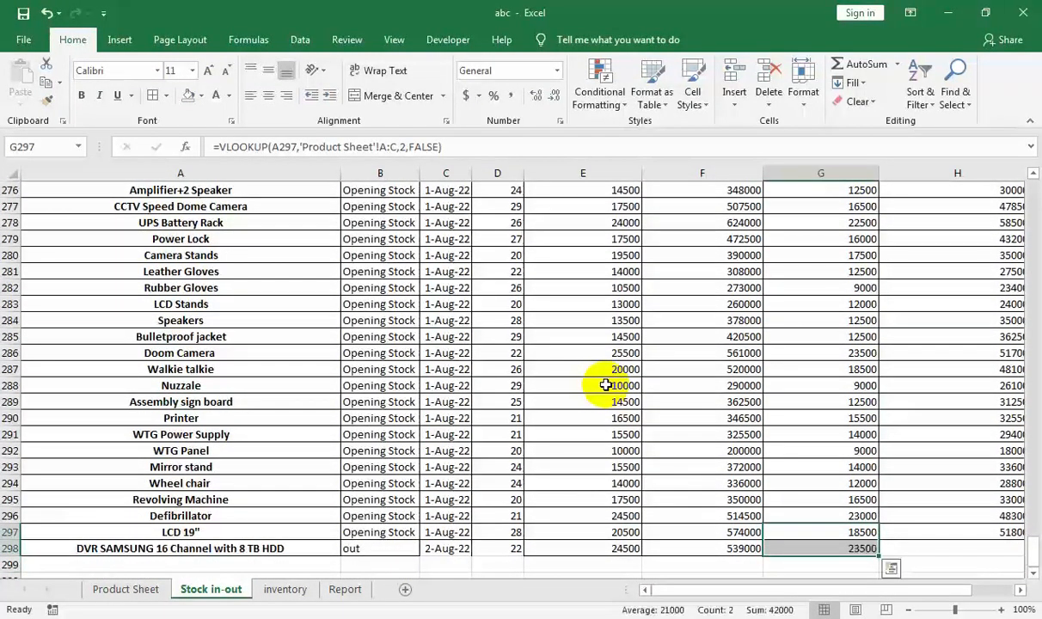
key(Right)
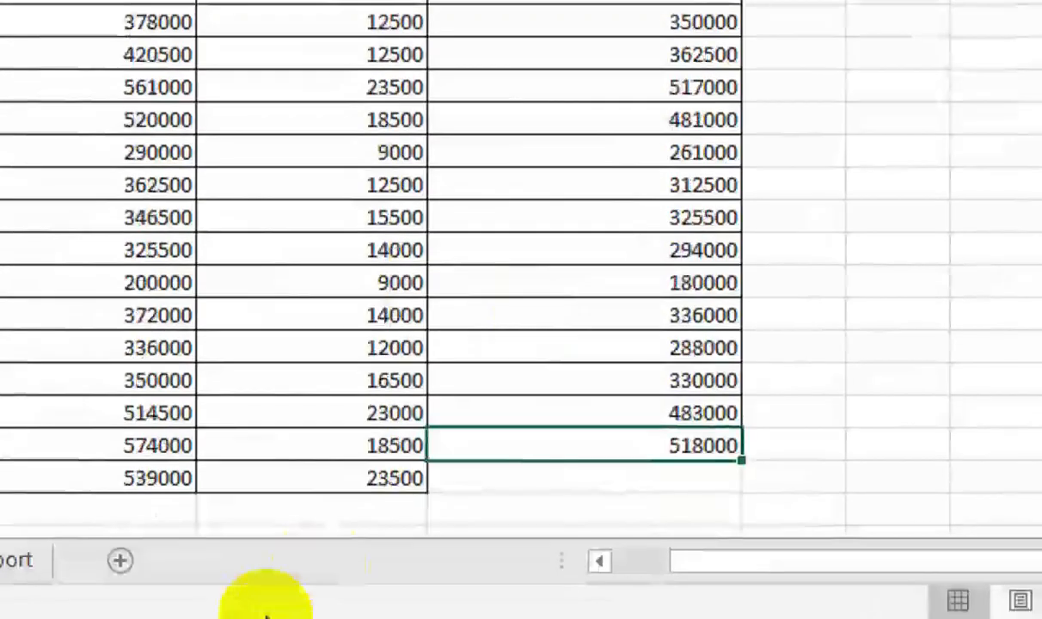
drag(447, 456, 470, 465)
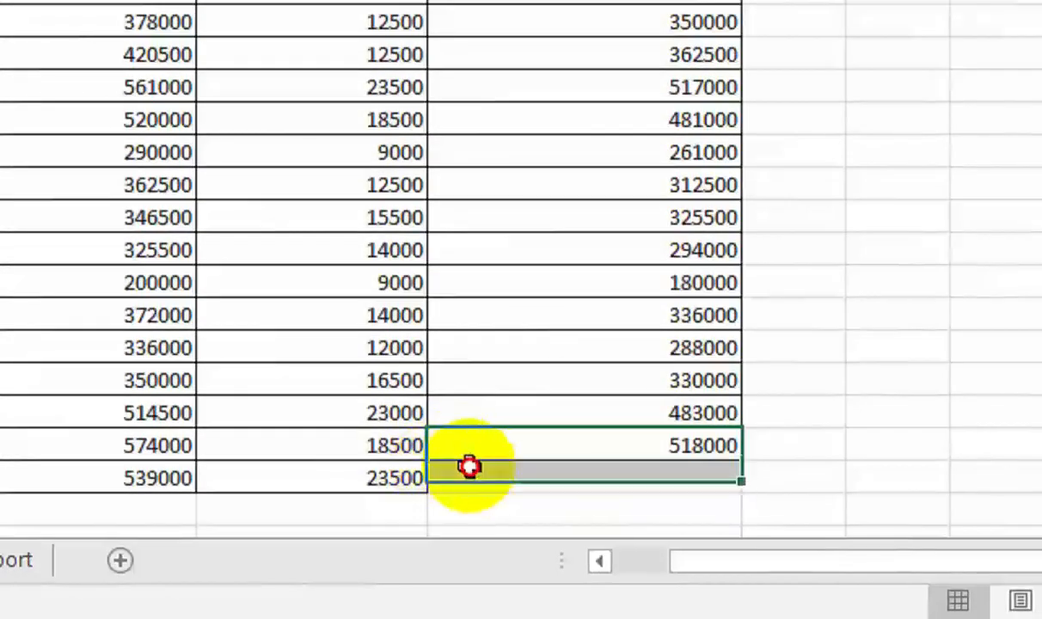
key(ctrl+d)
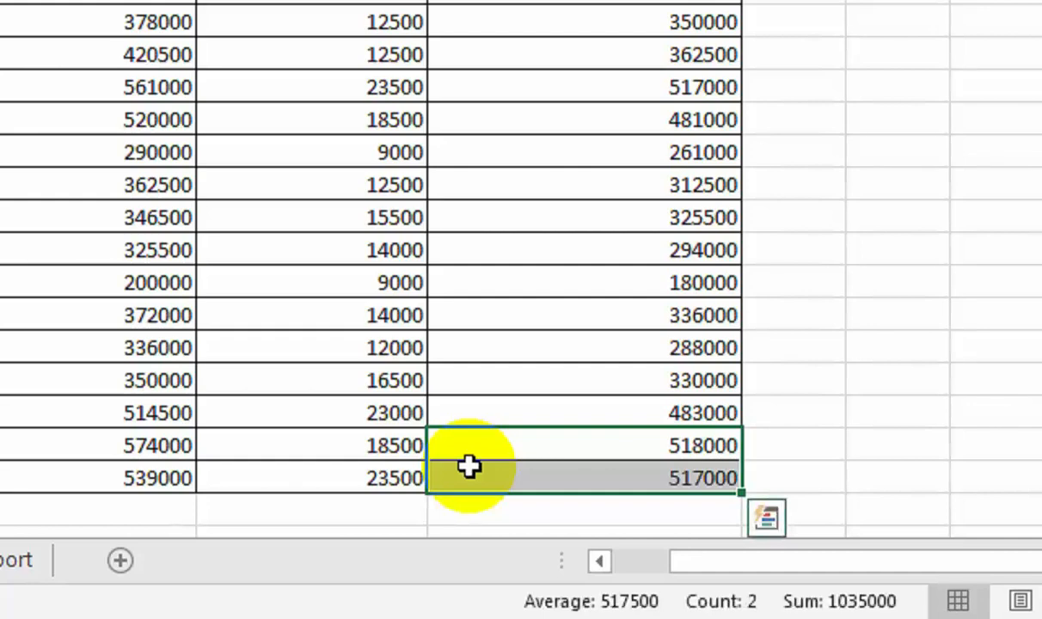
click(534, 434)
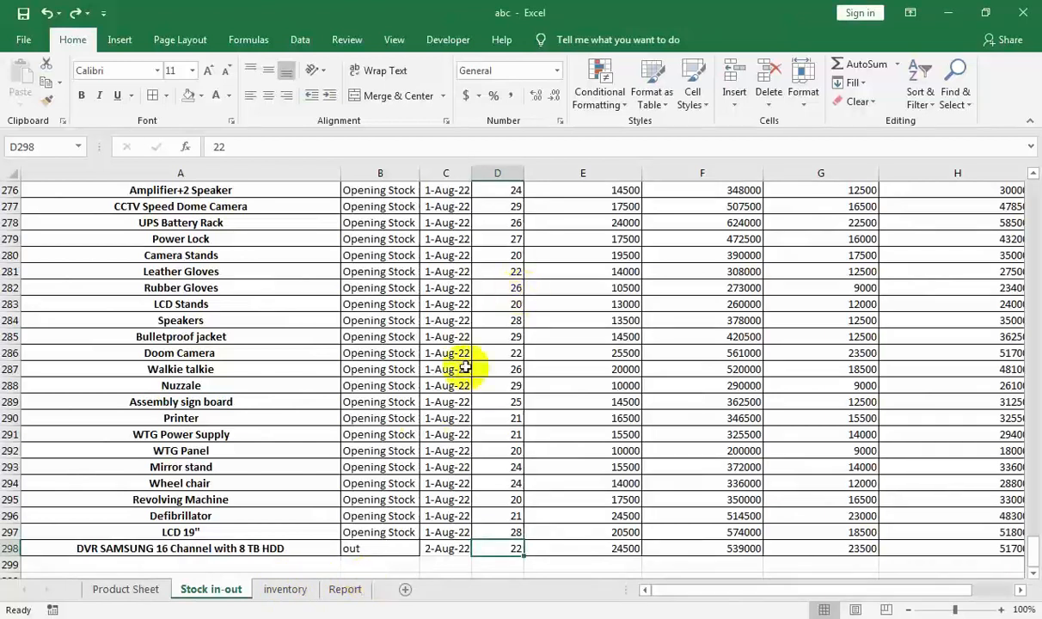
Step: Inspect the Reorder Required formula in J2 of the inventory sheet and check the Re-Order card on the Report sheet
click(284, 590)
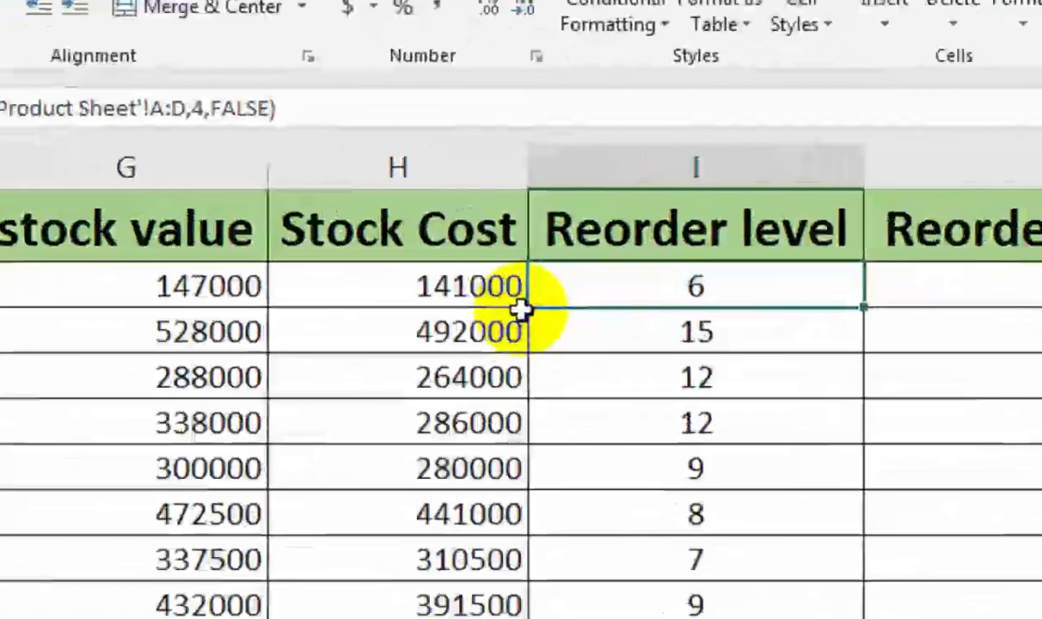
click(985, 290)
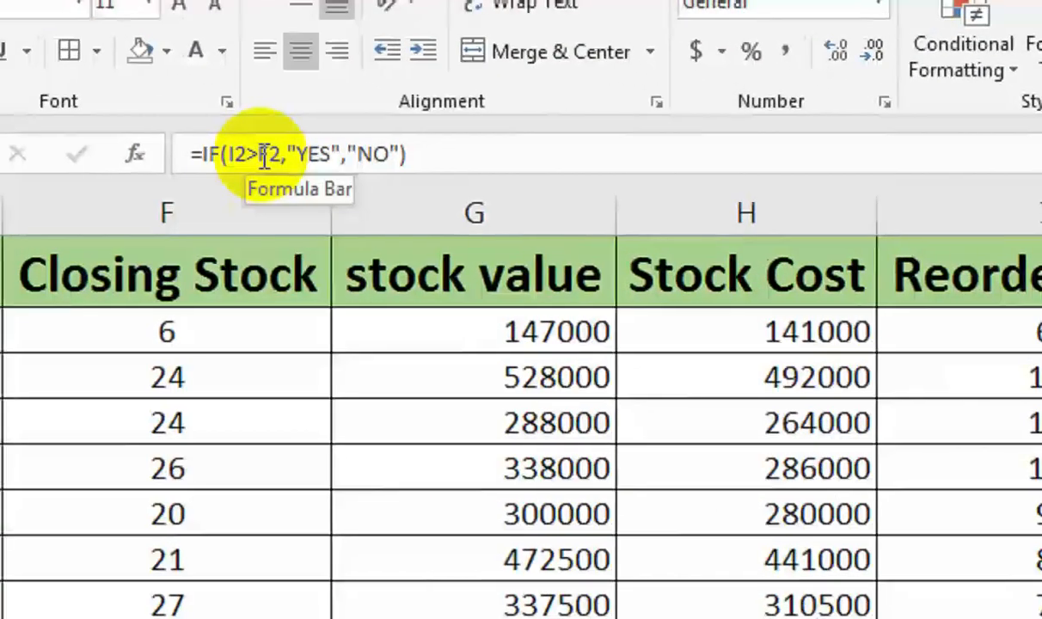
click(99, 123)
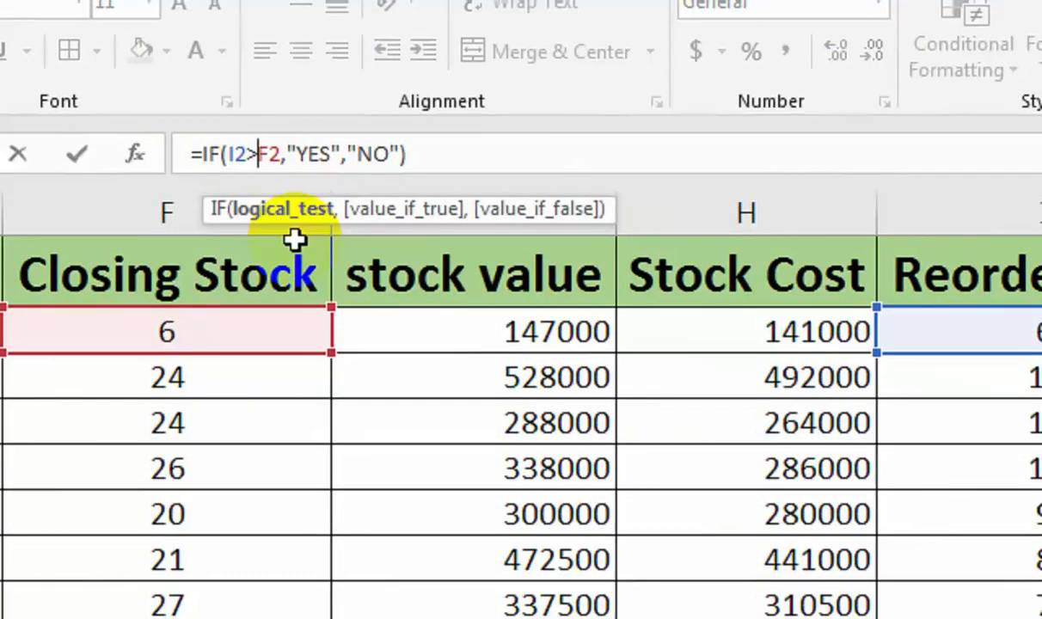
key(Return)
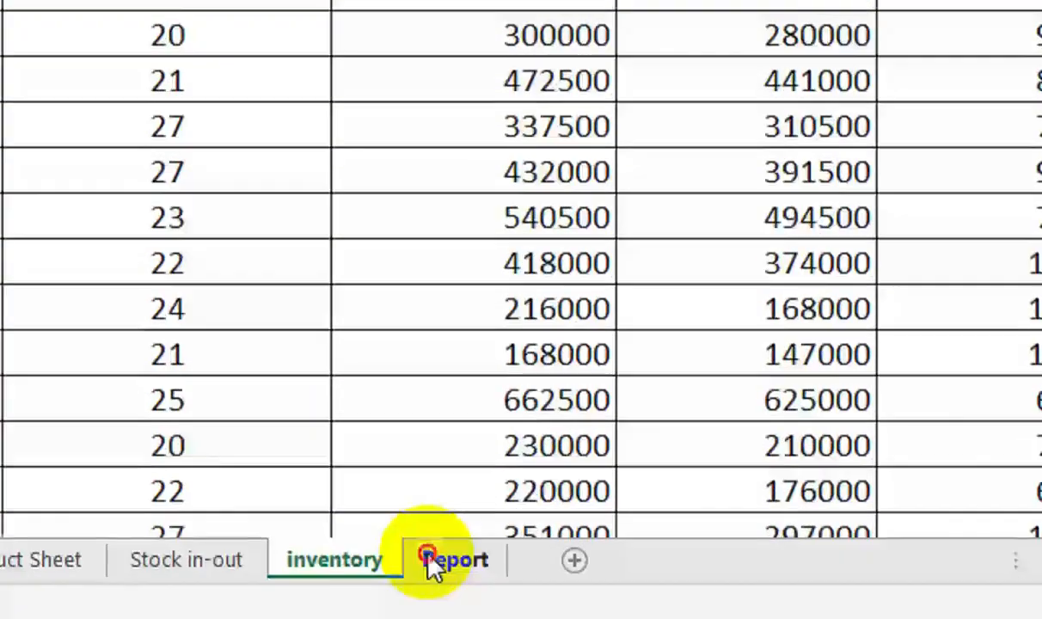
click(430, 559)
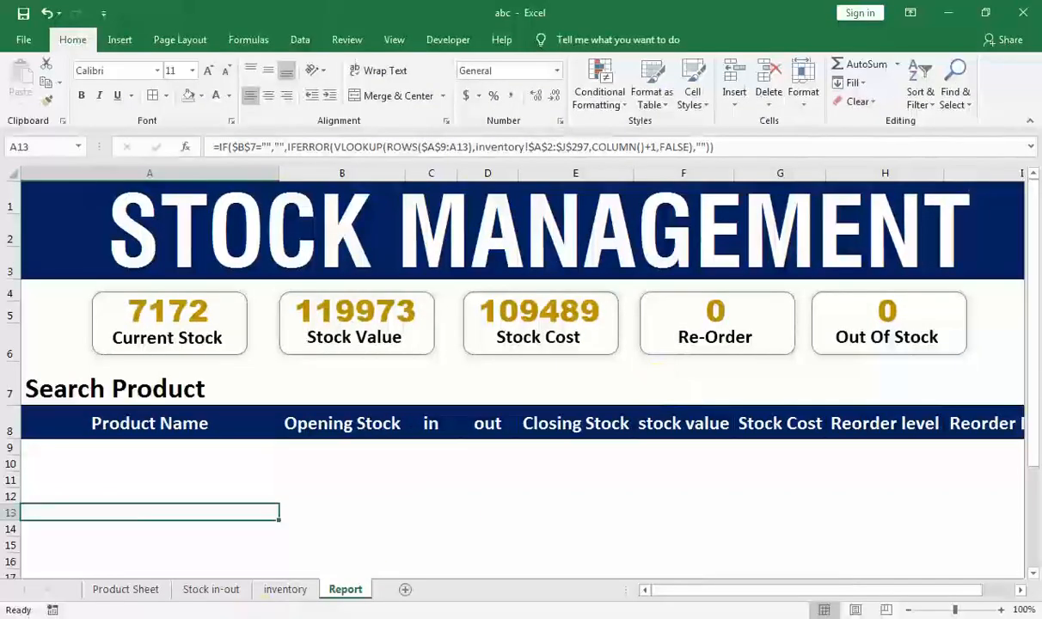
Step: Change the J3 comparison on the inventory sheet to I3>=F3 and check the Re-Order card on the Report sheet
click(284, 588)
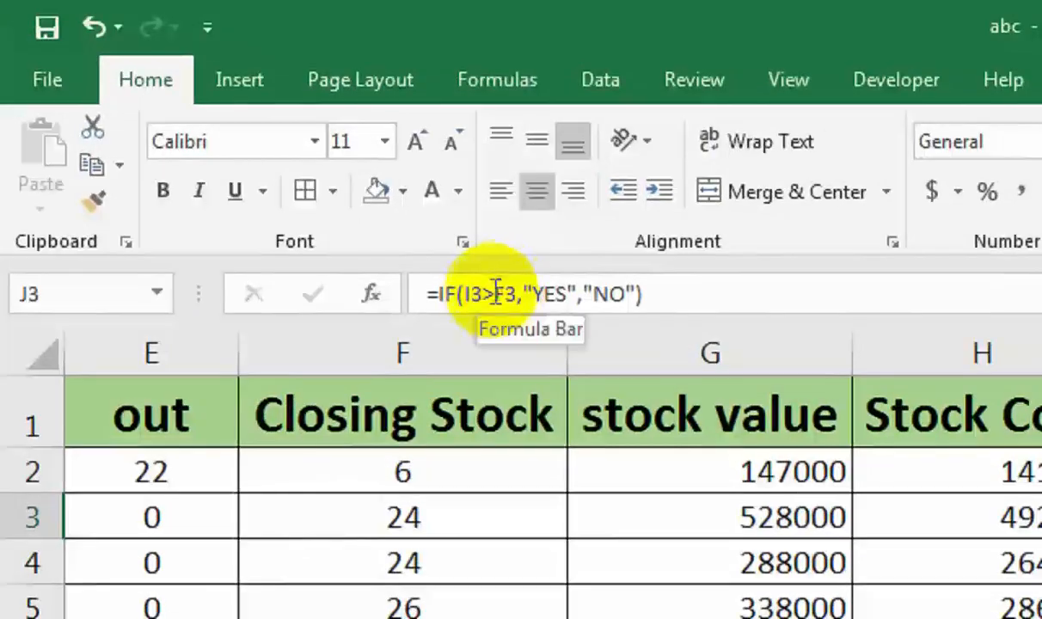
click(248, 147)
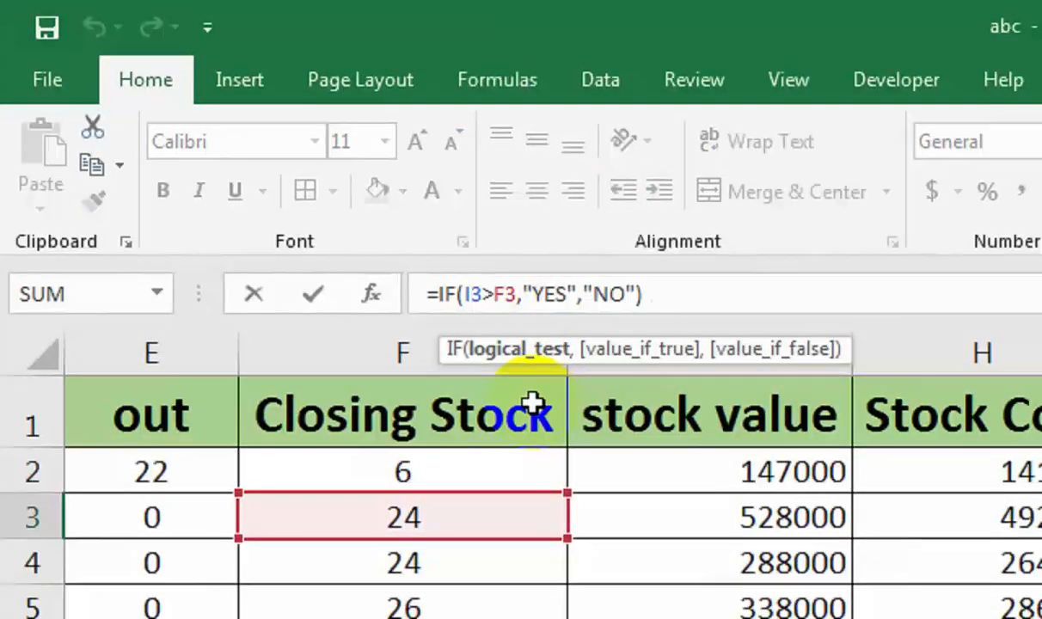
text(=)
key(Return)
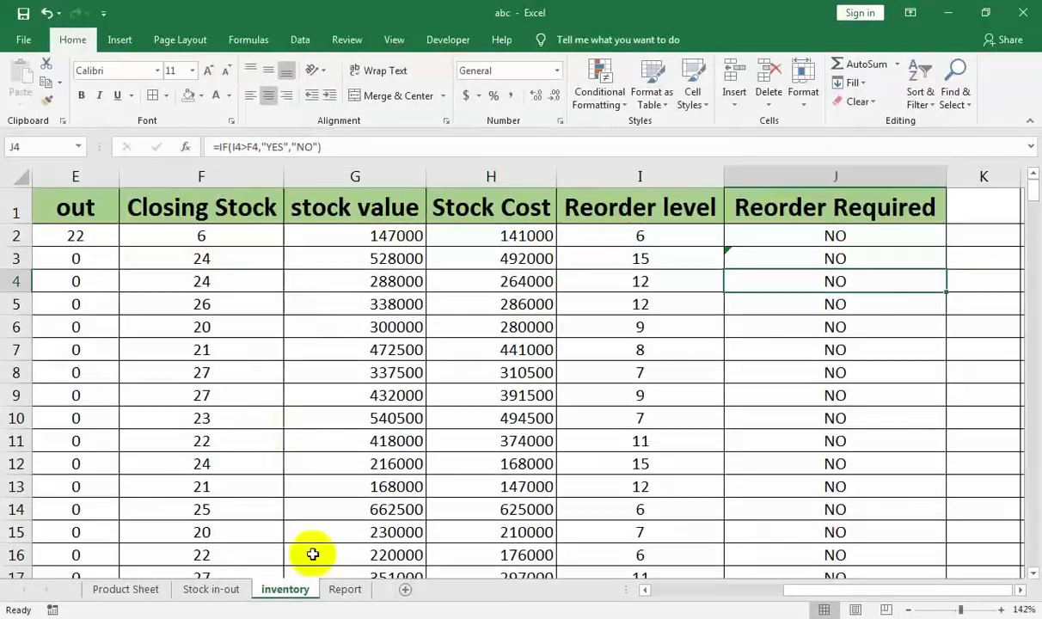
click(327, 589)
click(727, 370)
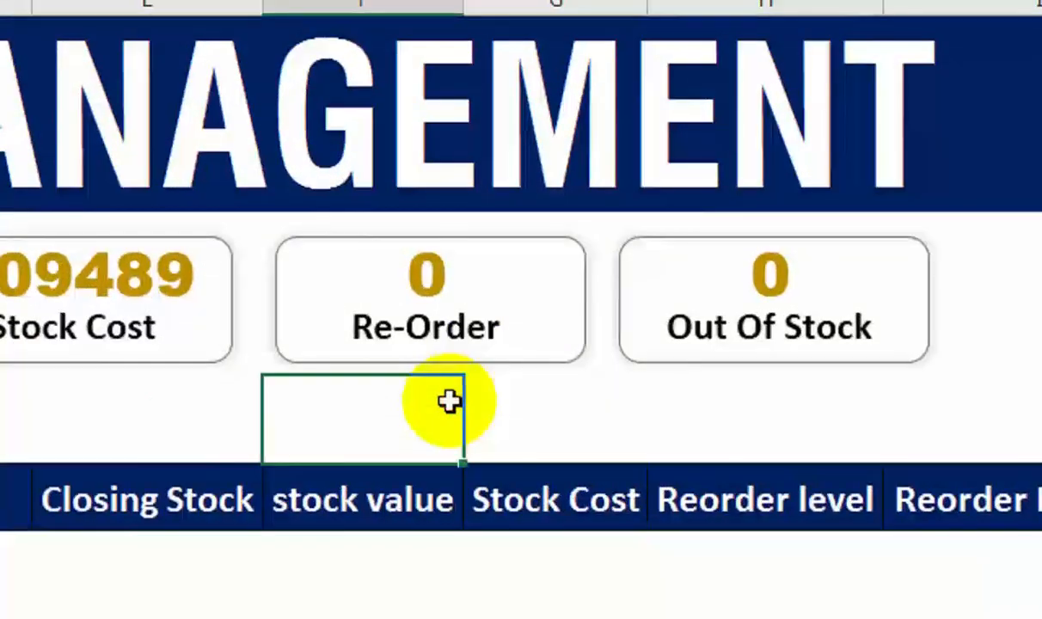
key(Right)
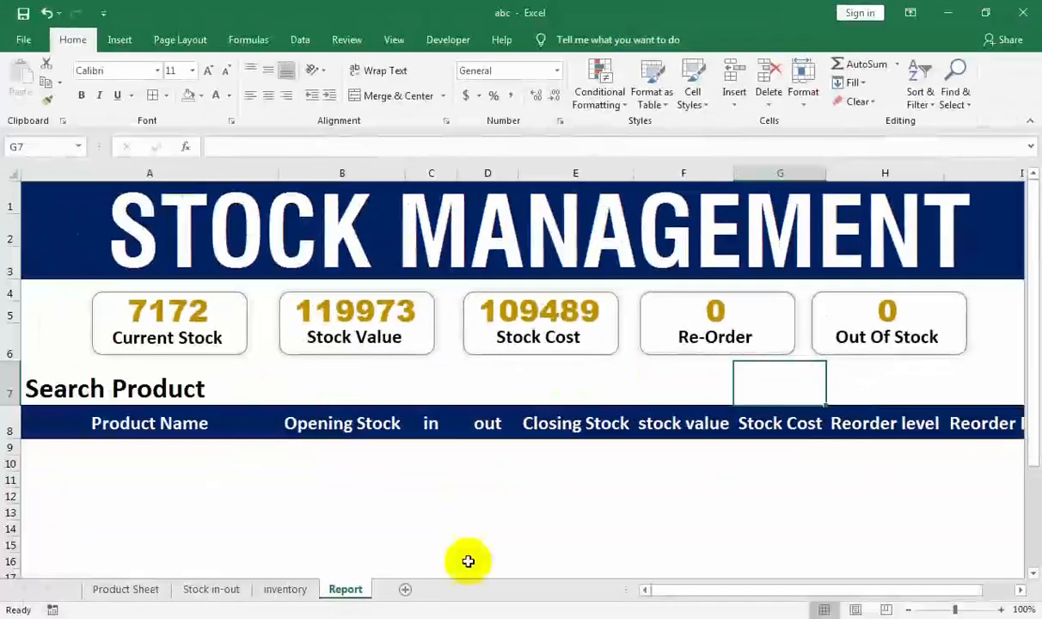
Step: Change the inventory sheet's J2 formula to =IF(I2>=F2,"YES","NO"), fill it down the Reorder Required column, and view the Report sheet
click(297, 588)
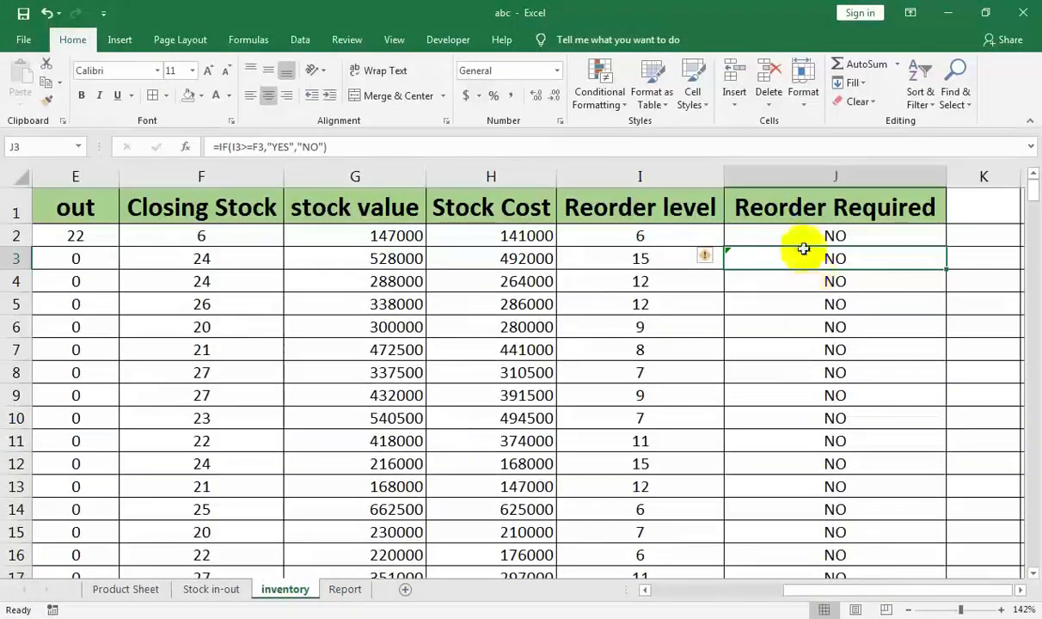
double_click(608, 294)
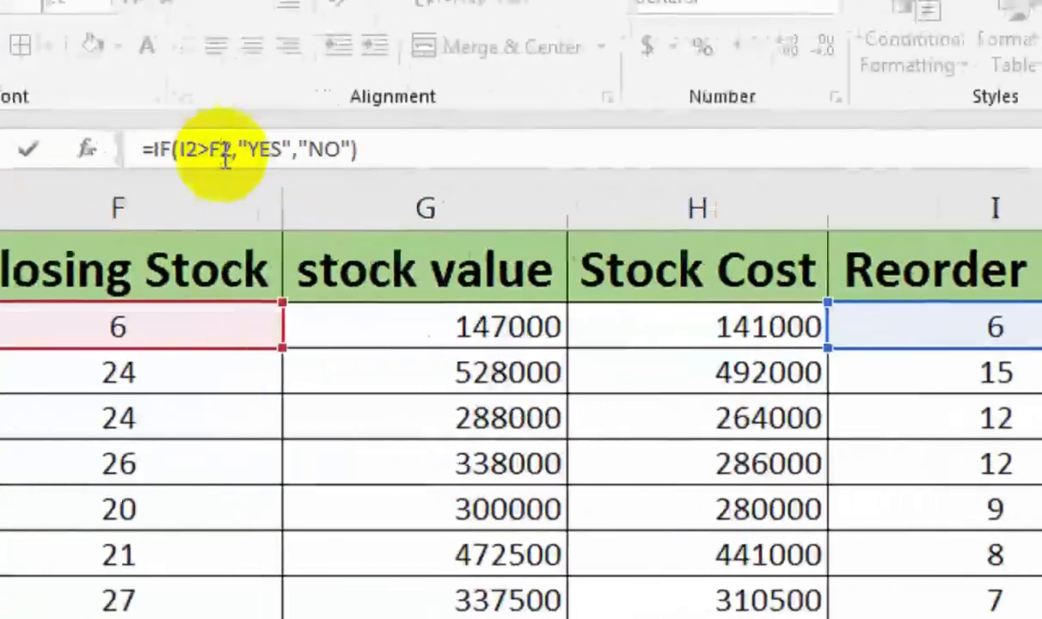
text(=)
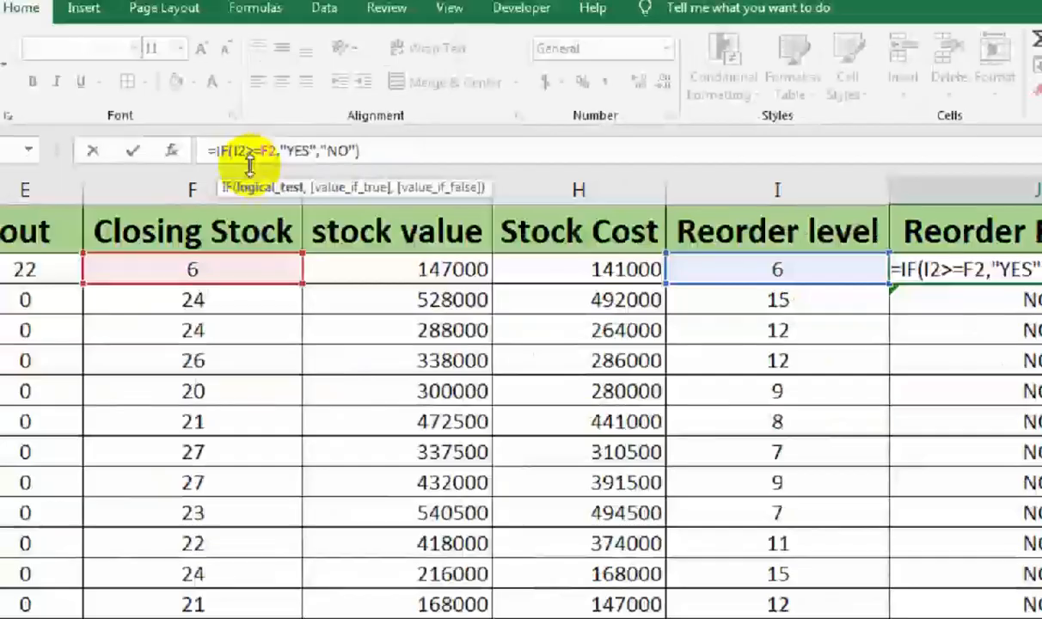
key(Return)
key(Up)
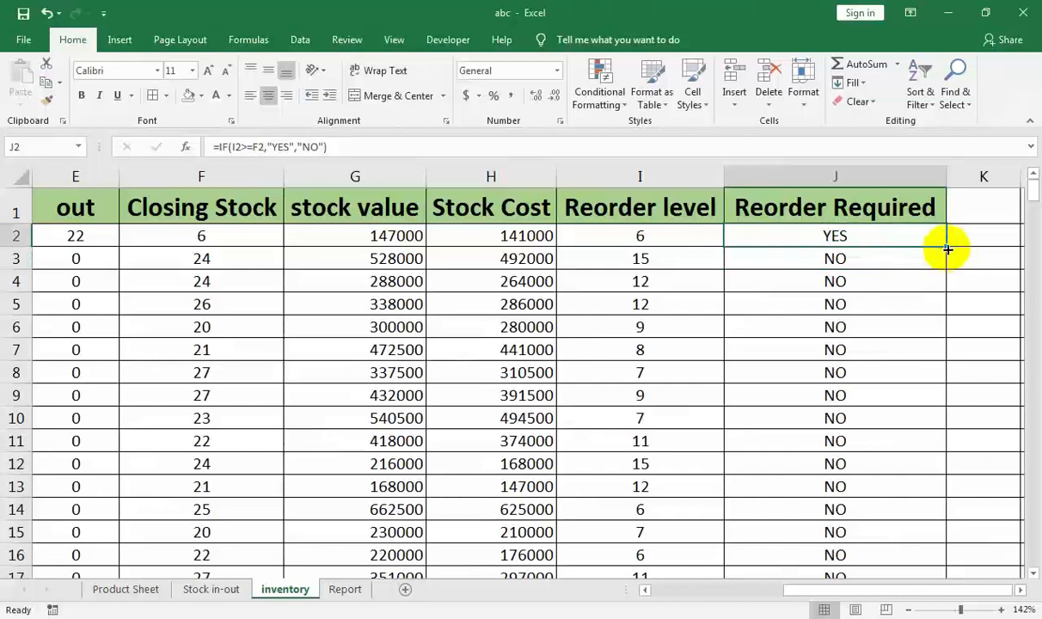
double_click(946, 247)
click(327, 589)
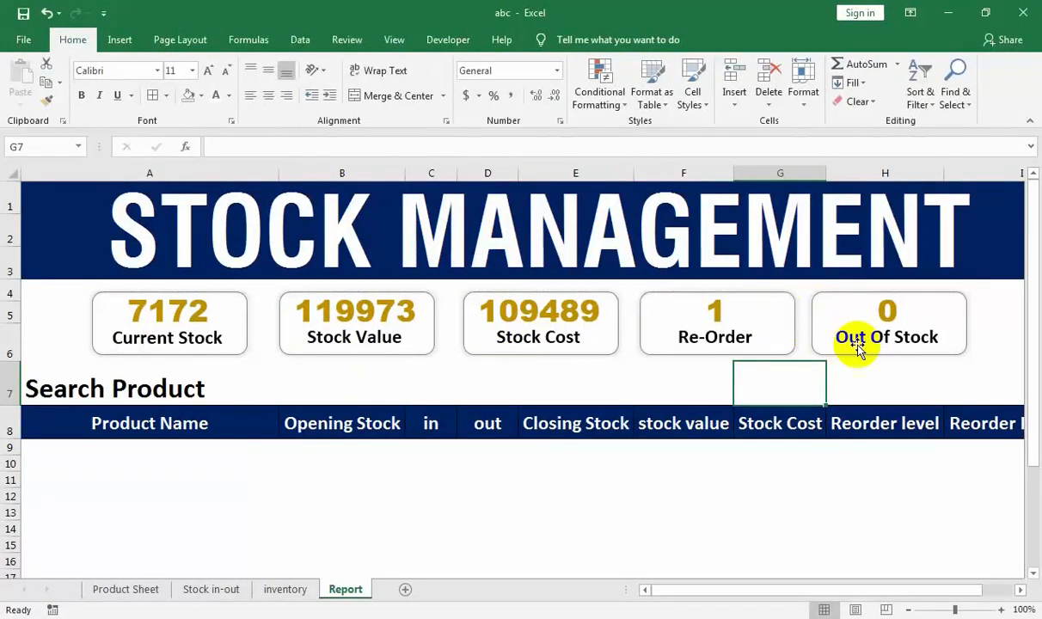
Step: Copy the product name UPS Informer from A159 of Stock in-out into the first empty row, A299
click(213, 589)
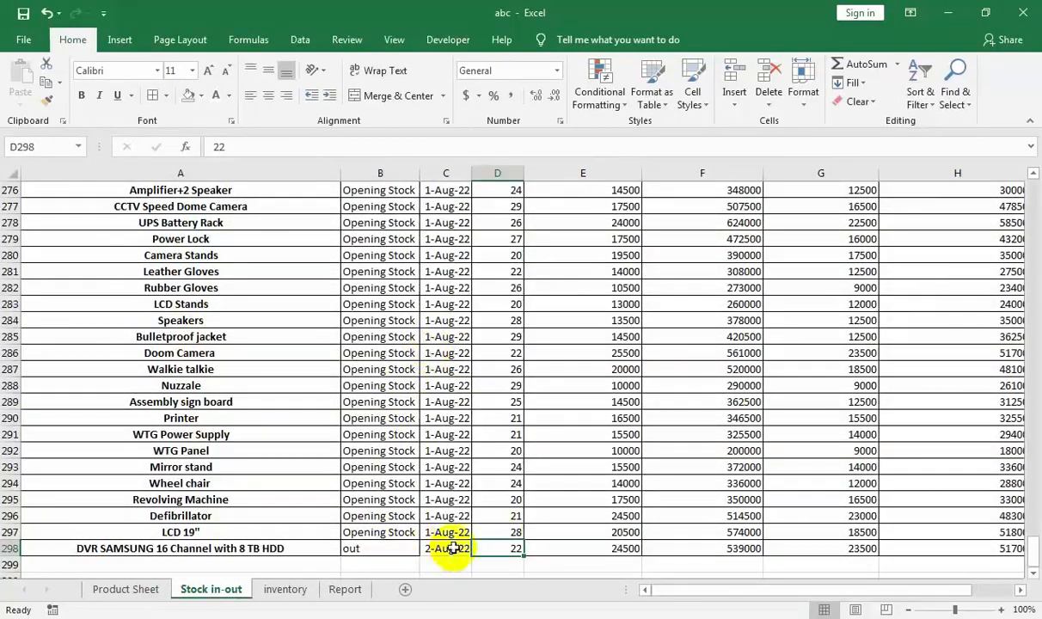
drag(432, 305, 423, 103)
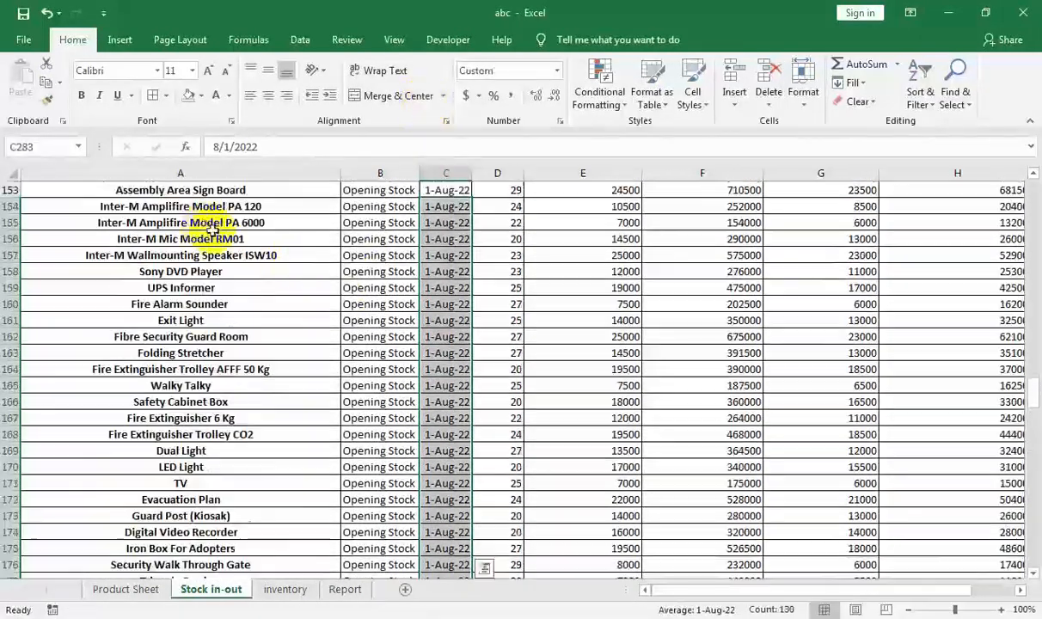
click(212, 236)
click(213, 285)
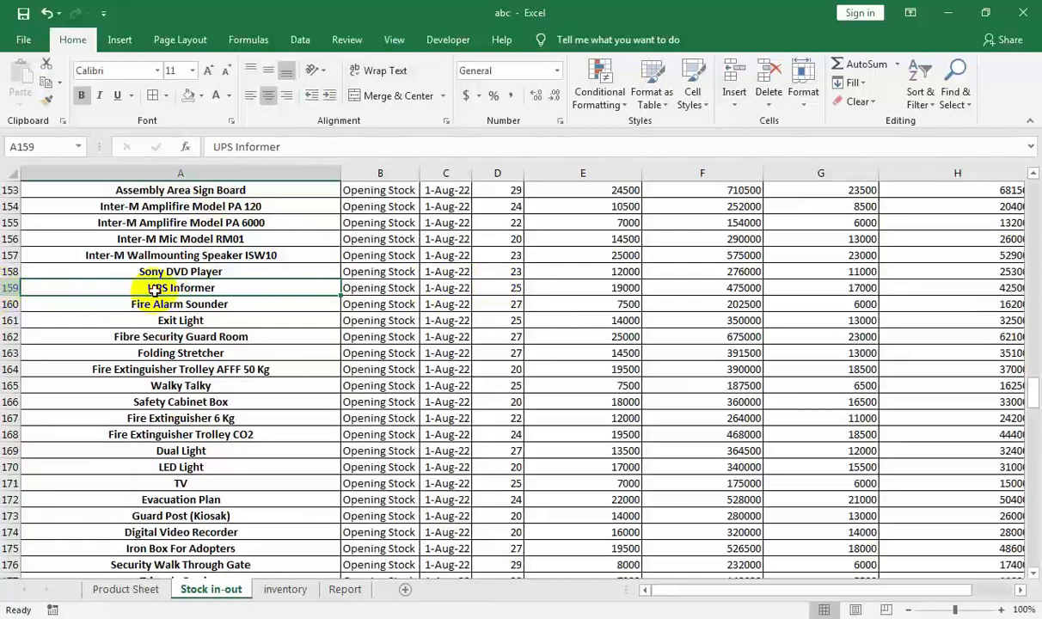
key(ctrl+c)
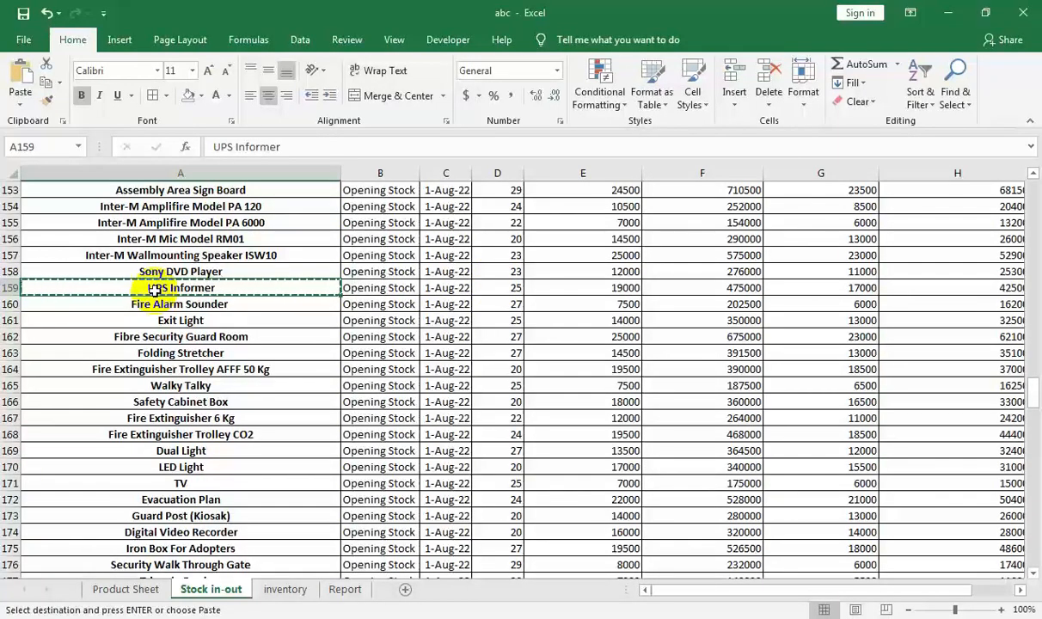
key(ctrl+Down)
key(Down)
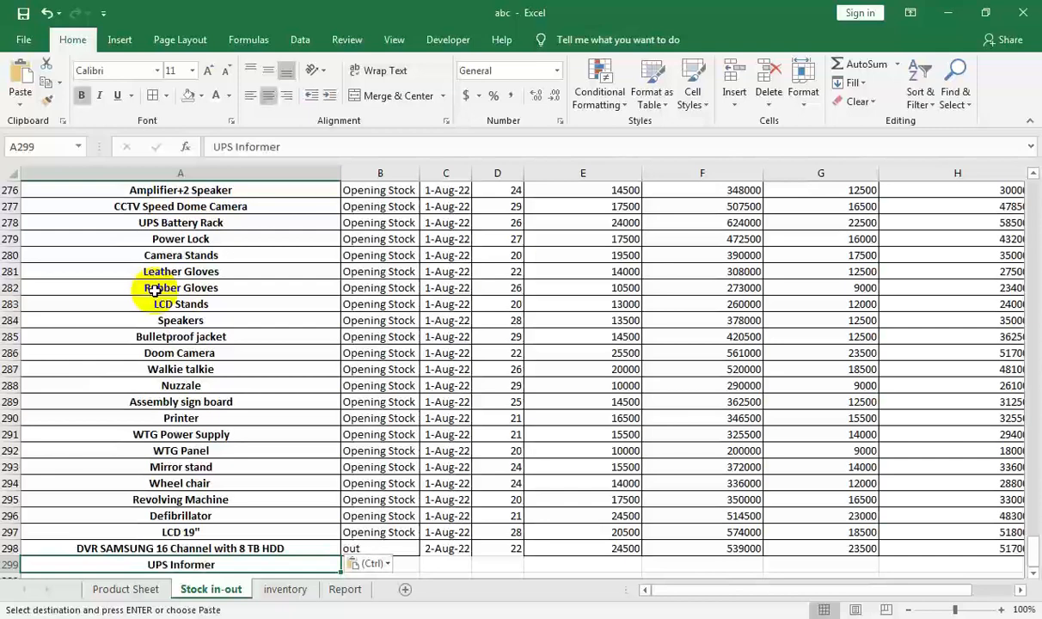
Step: Fill the out entry and the date 2-Aug-22 from row 298 down to row 299
key(Down)
key(Up)
key(Up)
key(Right)
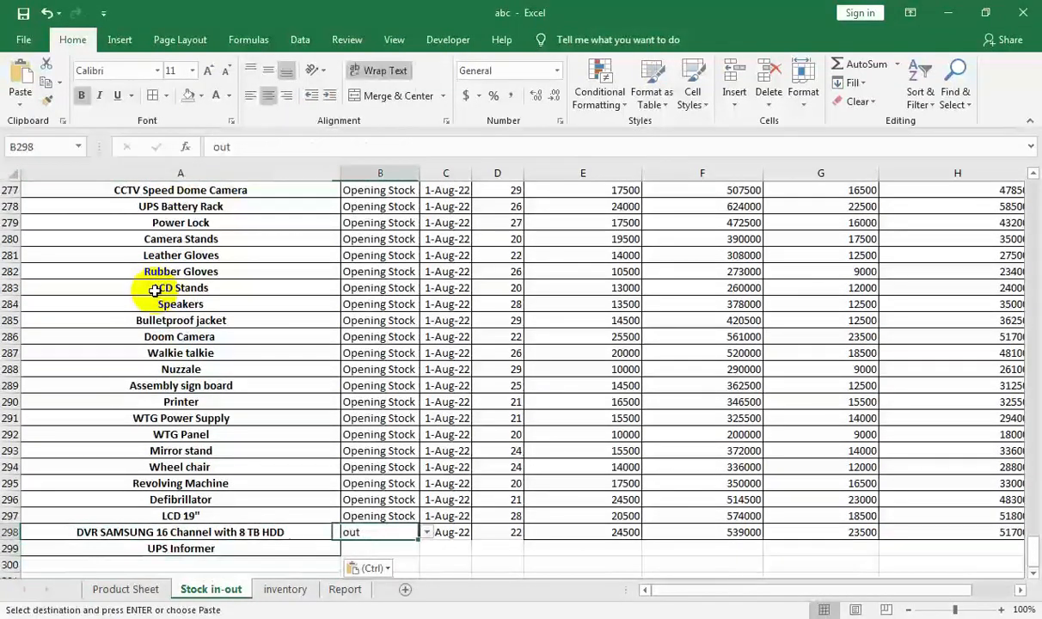
key(shift+Down)
key(Return)
key(Right)
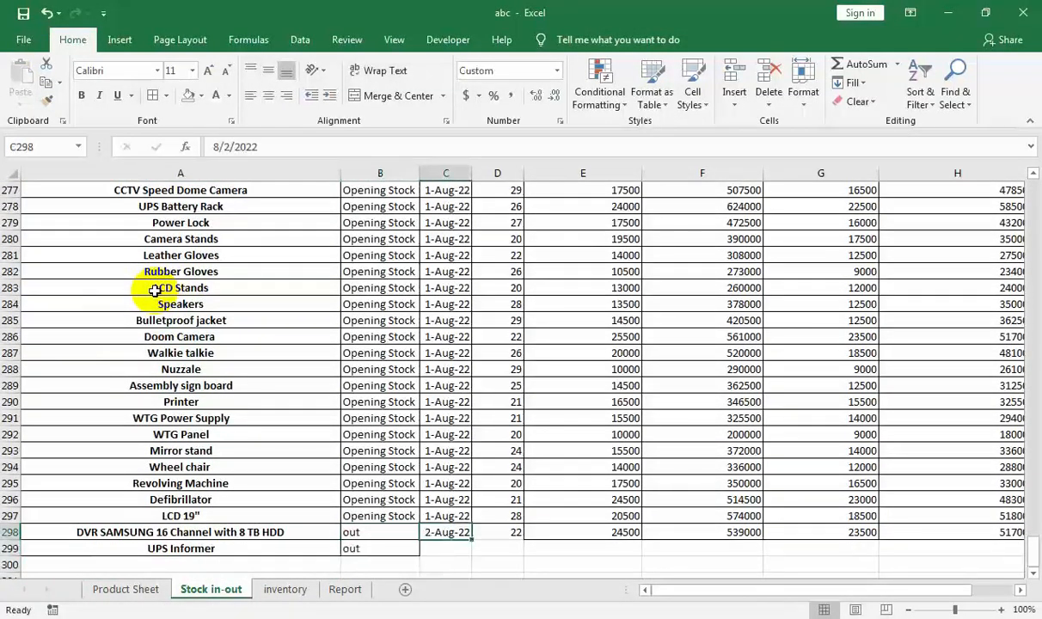
text(D)
key(Return)
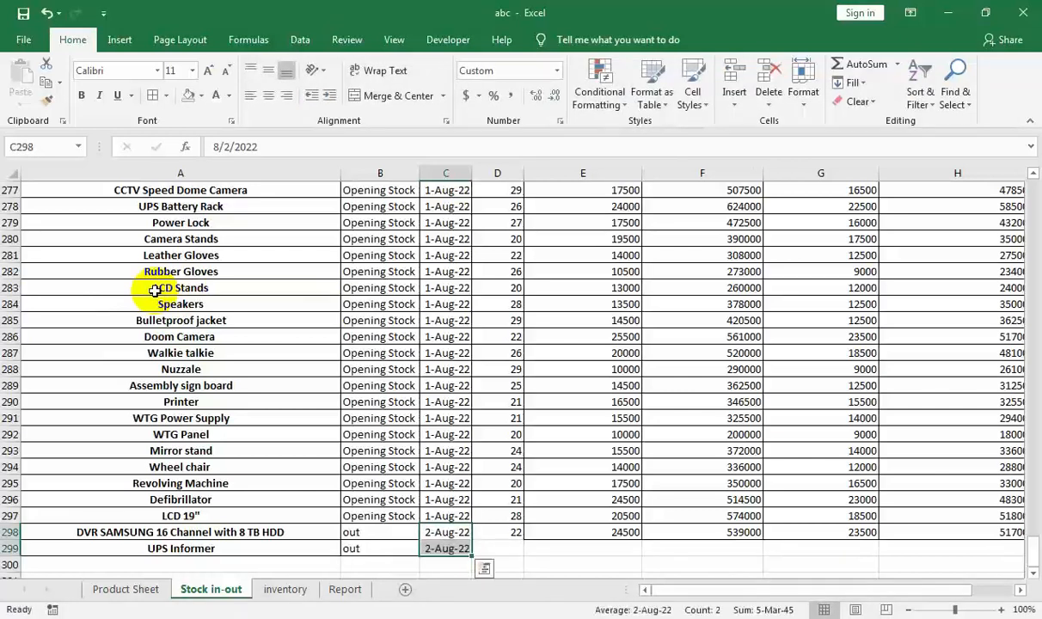
Step: Enter a quantity of 25 for the UPS Informer stock-out entry in row 299
key(Down)
key(Right)
text(25)
key(Tab)
Step: Fill the price, Total Amount and cost formulas in E298:H298 down to row 299
key(Up)
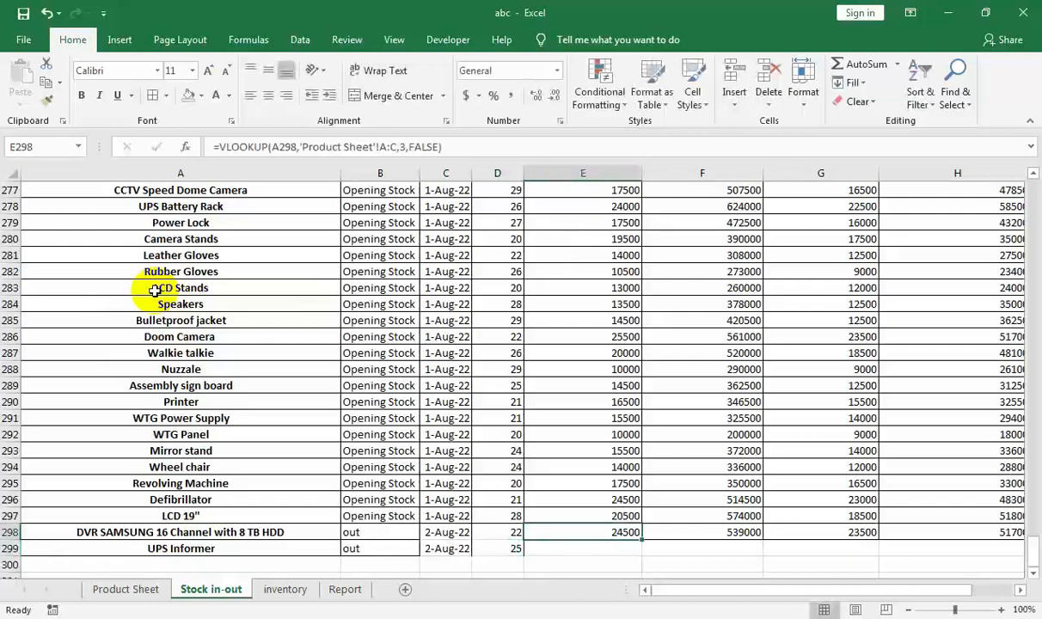
key(shift+Right)
key(shift+Right)
key(shift+Right)
key(shift+Right)
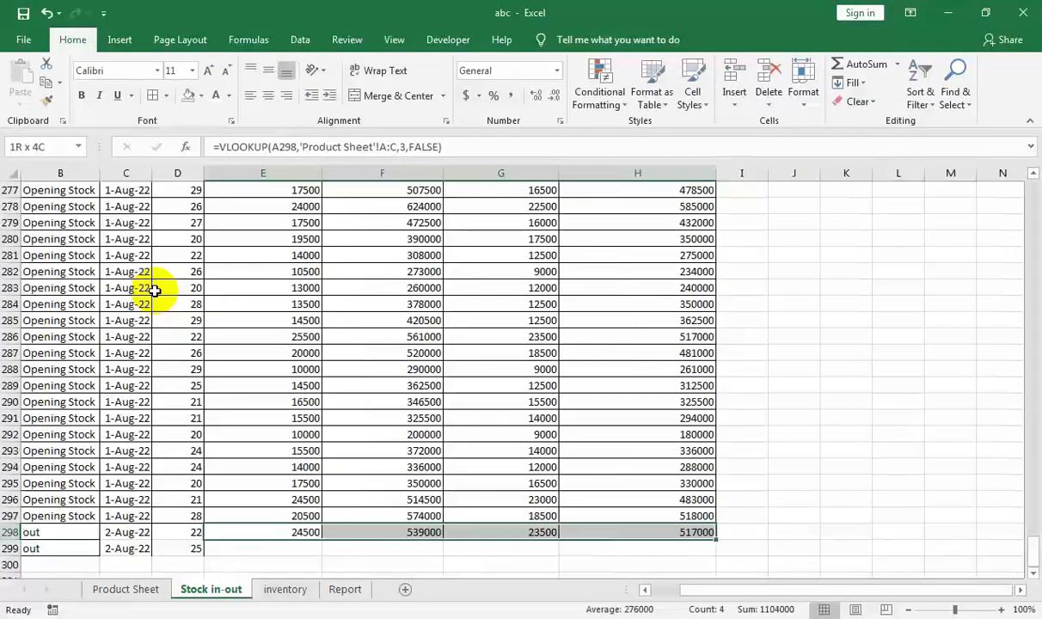
key(shift+Down)
key(ctrl+d)
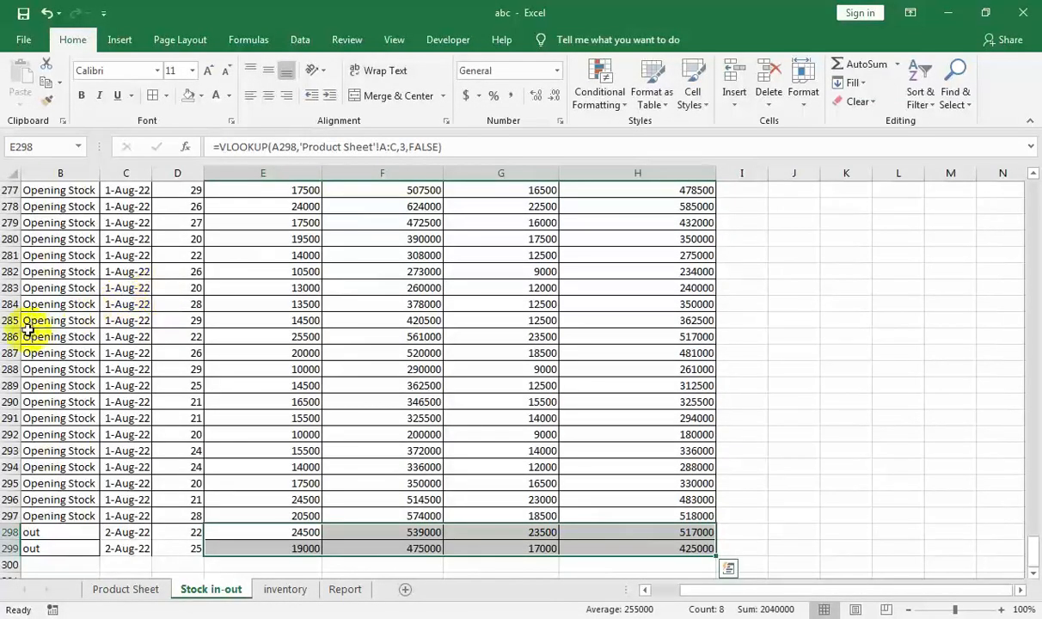
click(177, 434)
Step: Check the Re-Order and Out Of Stock cards on the Report sheet, and bring up the product list on the inventory sheet
click(343, 593)
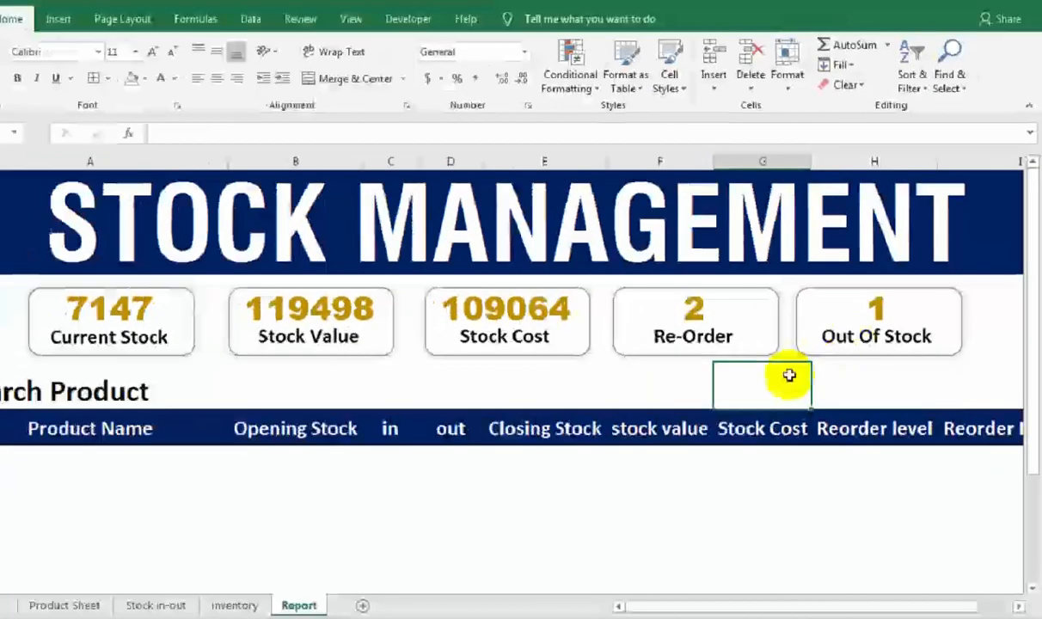
click(285, 588)
drag(490, 418, 133, 187)
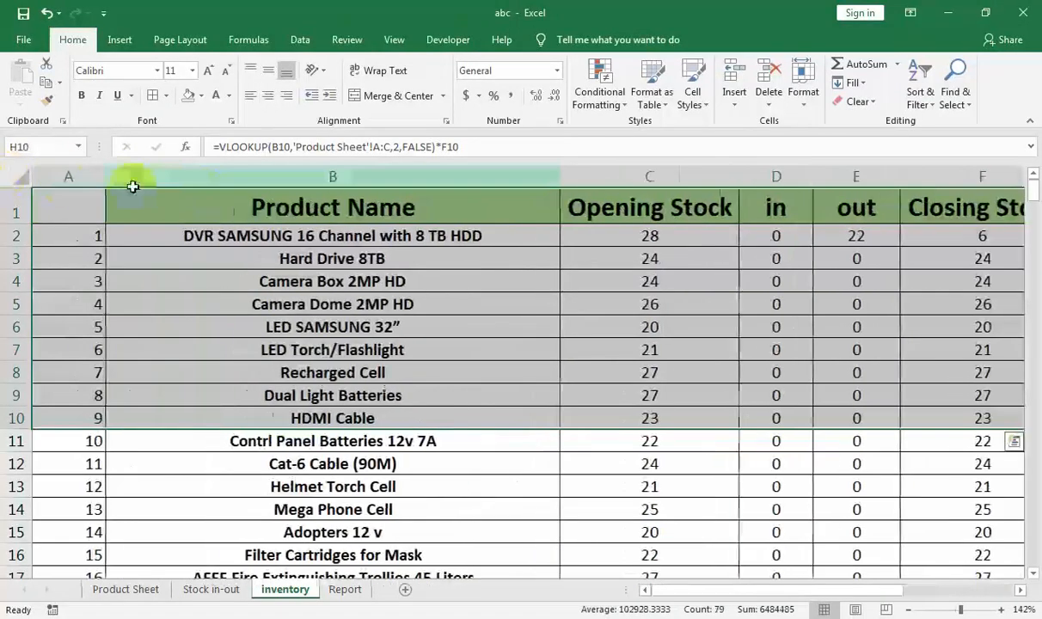
Step: Look through the inventory product list and turn on filtering for its header row
click(720, 255)
drag(823, 302, 808, 612)
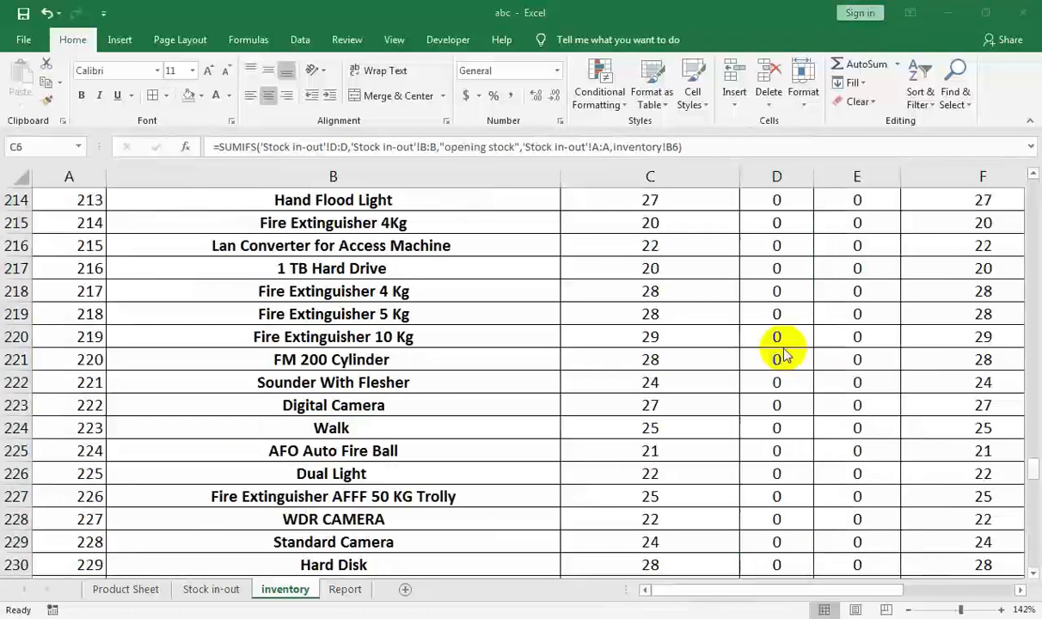
click(1030, 460)
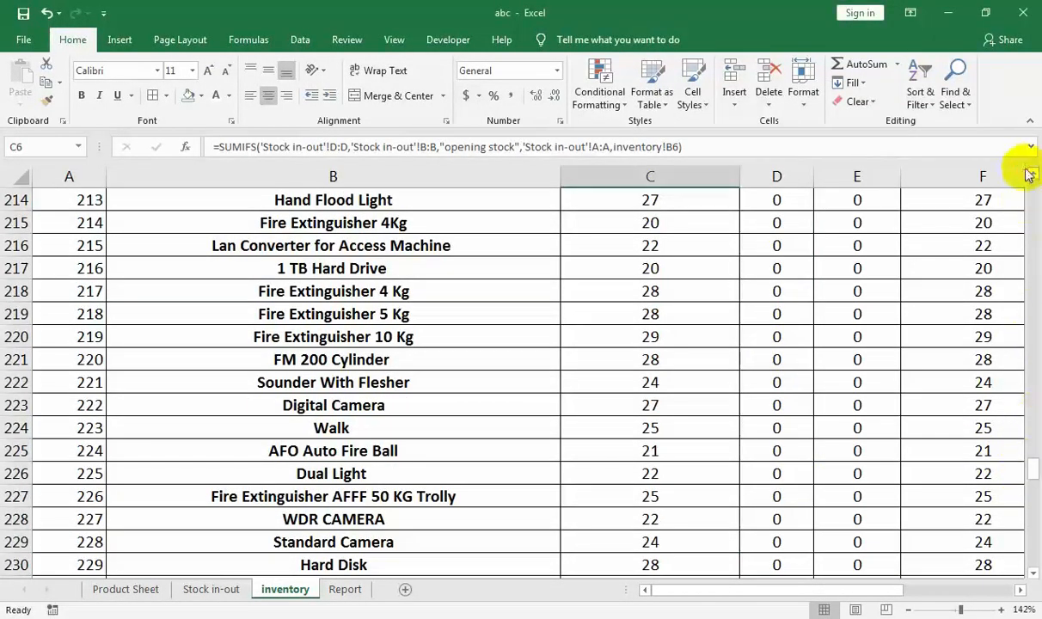
drag(1032, 468, 1032, 206)
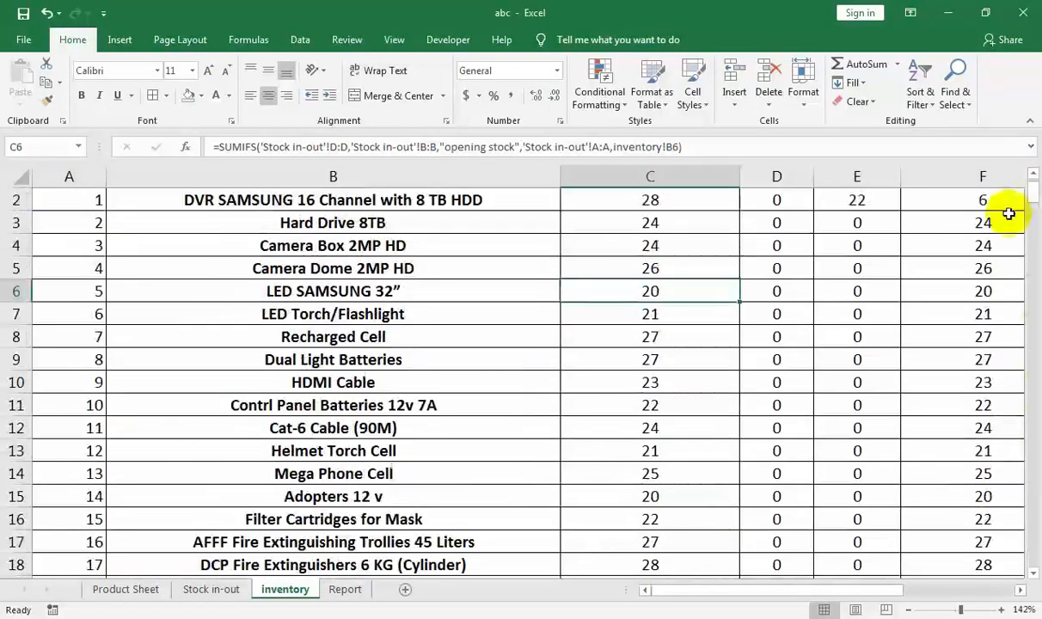
click(425, 203)
scroll(426, 189, up, 1)
click(425, 174)
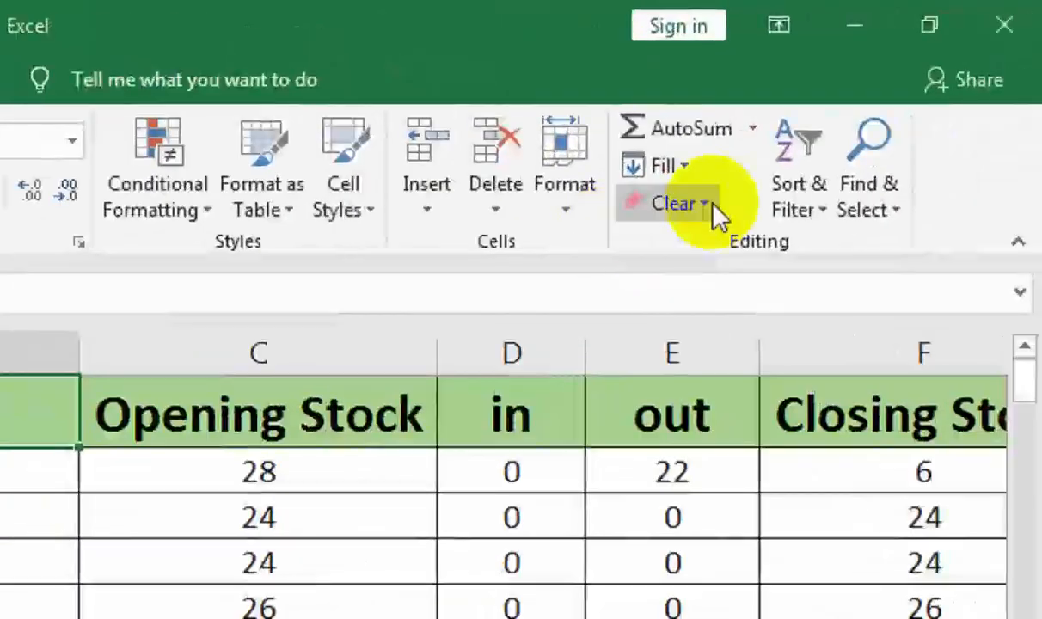
click(795, 206)
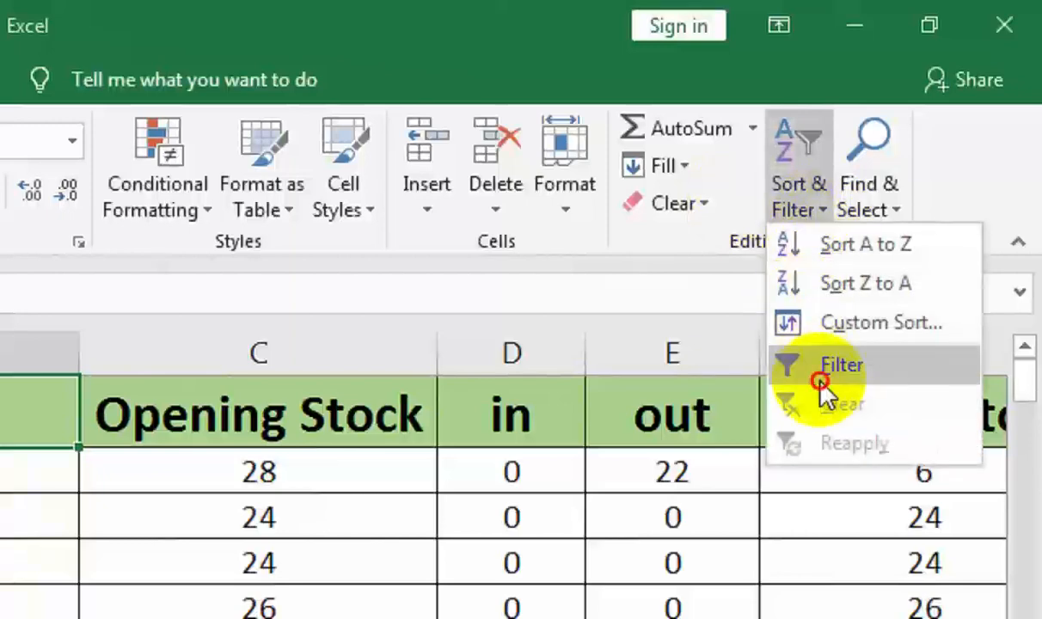
click(820, 370)
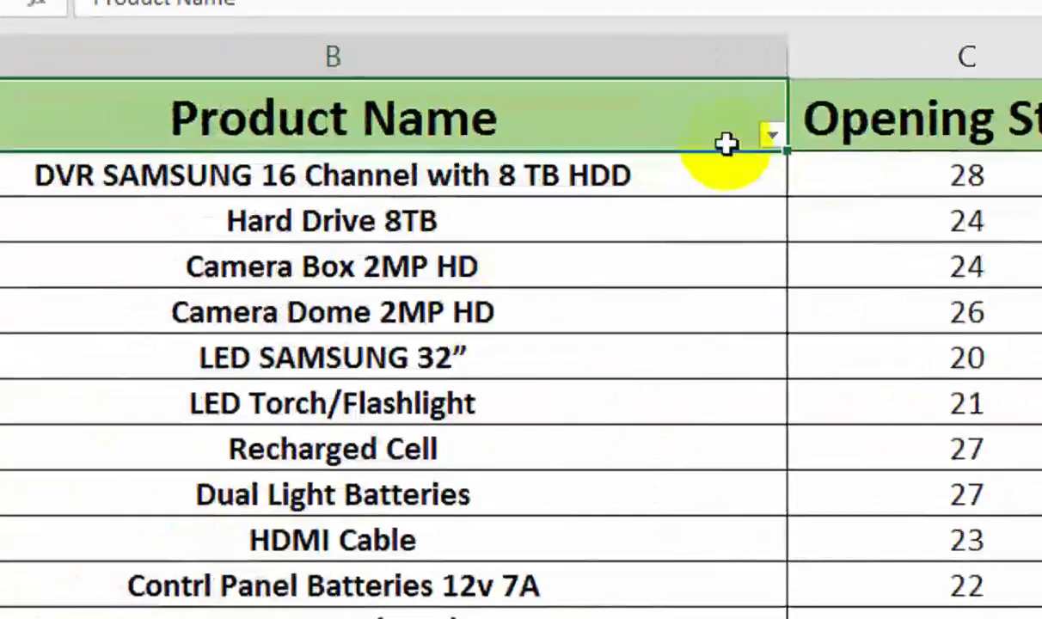
Step: Search the Product Name filter for UPS and show only the UPS Informer record
click(771, 135)
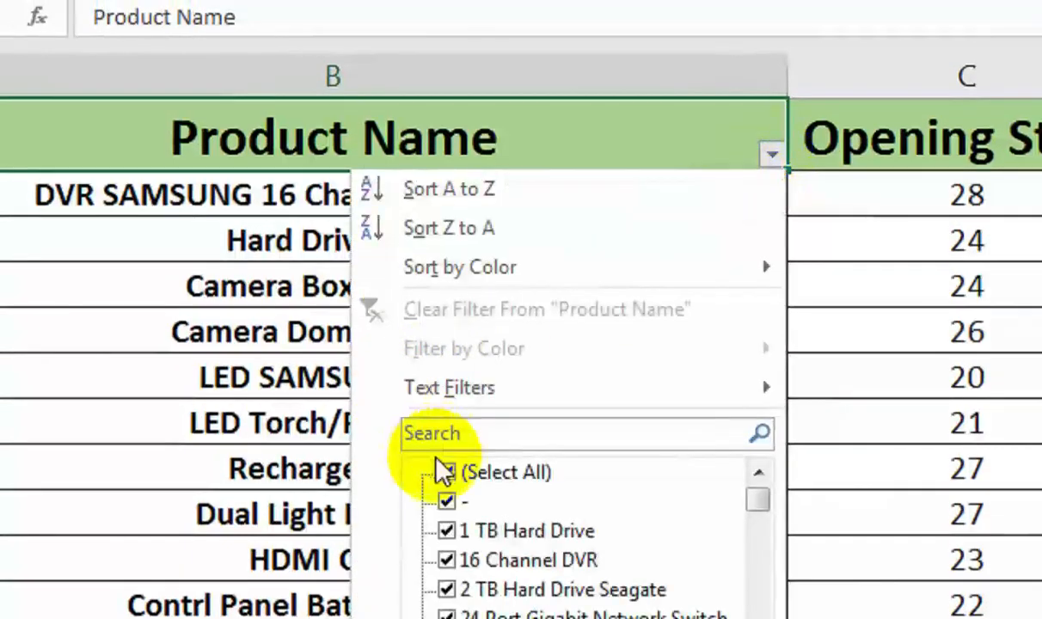
click(450, 410)
text(UPS)
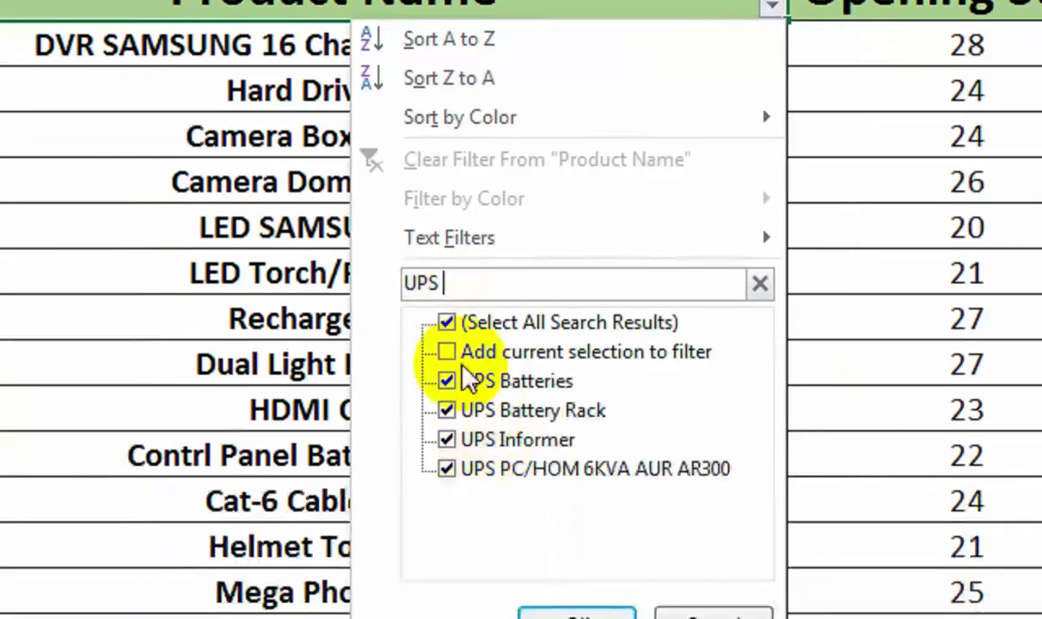
click(448, 324)
click(446, 439)
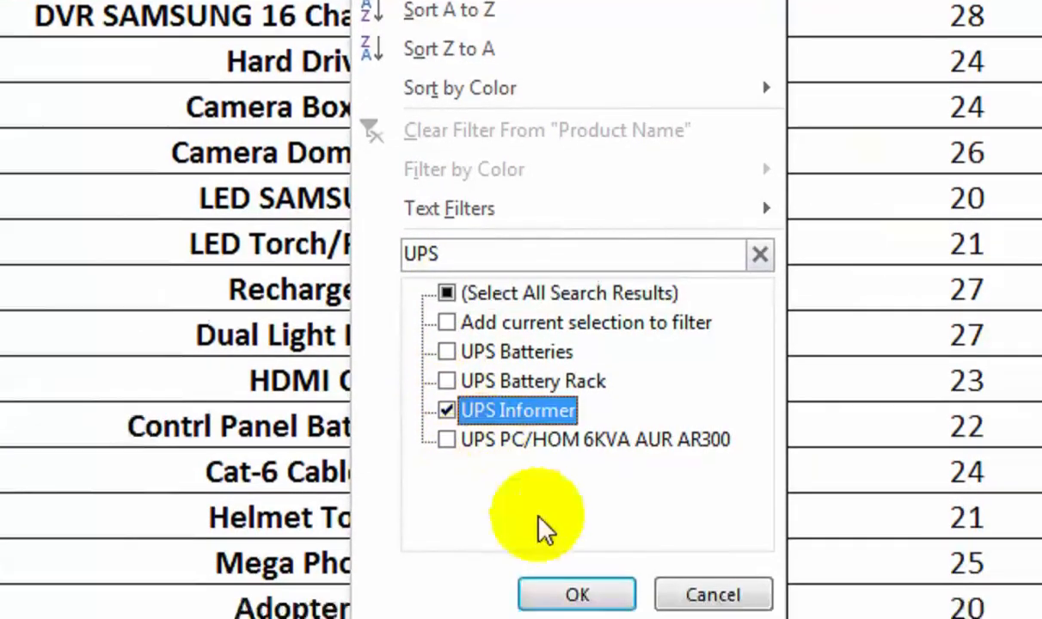
click(576, 595)
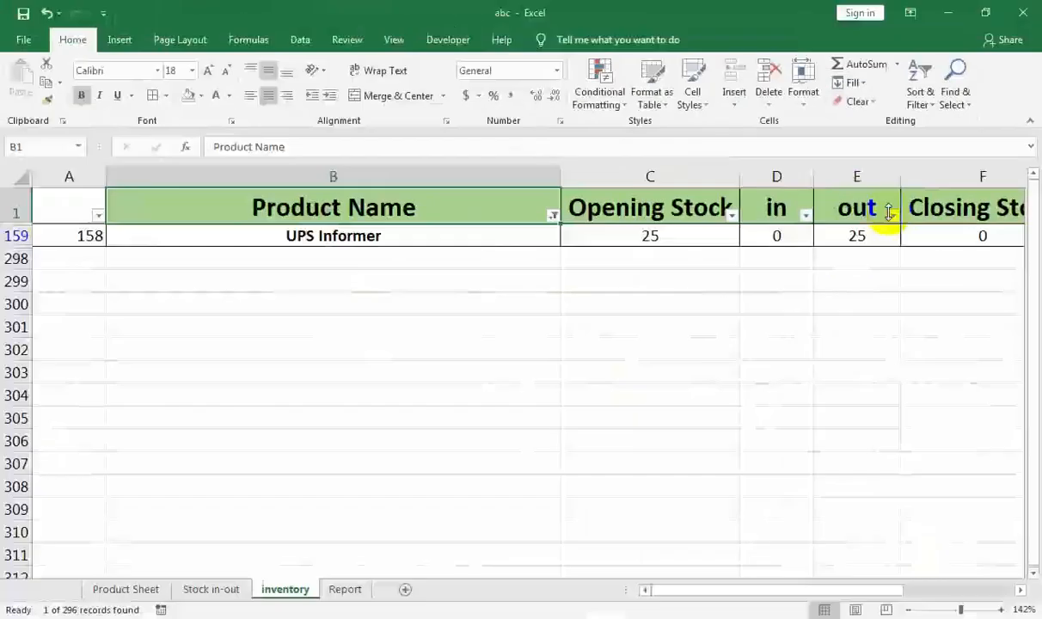
Step: Remove the filter from the inventory table so the full product list is shown
click(920, 88)
click(945, 198)
key(ctrl+shift+l)
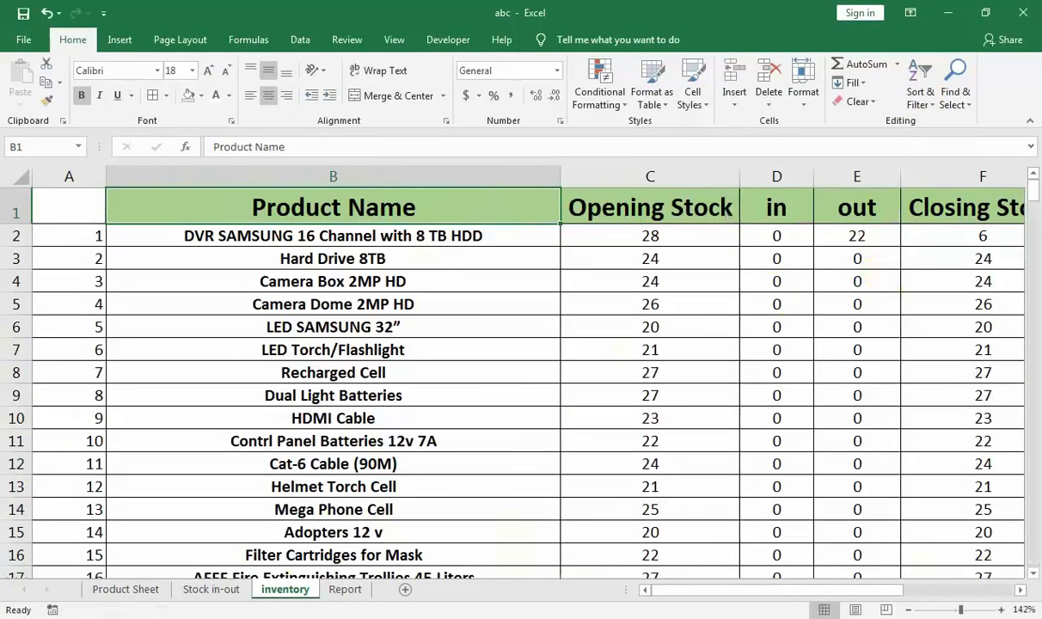
Step: Search for UPS products in the Search Product cell B7 of the Report sheet
click(344, 588)
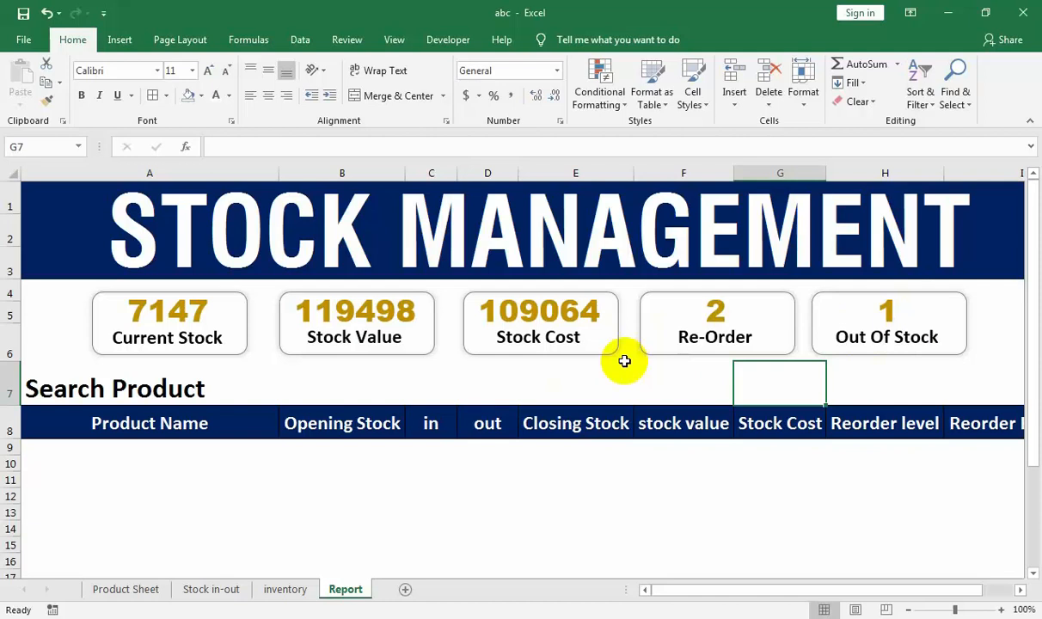
click(343, 382)
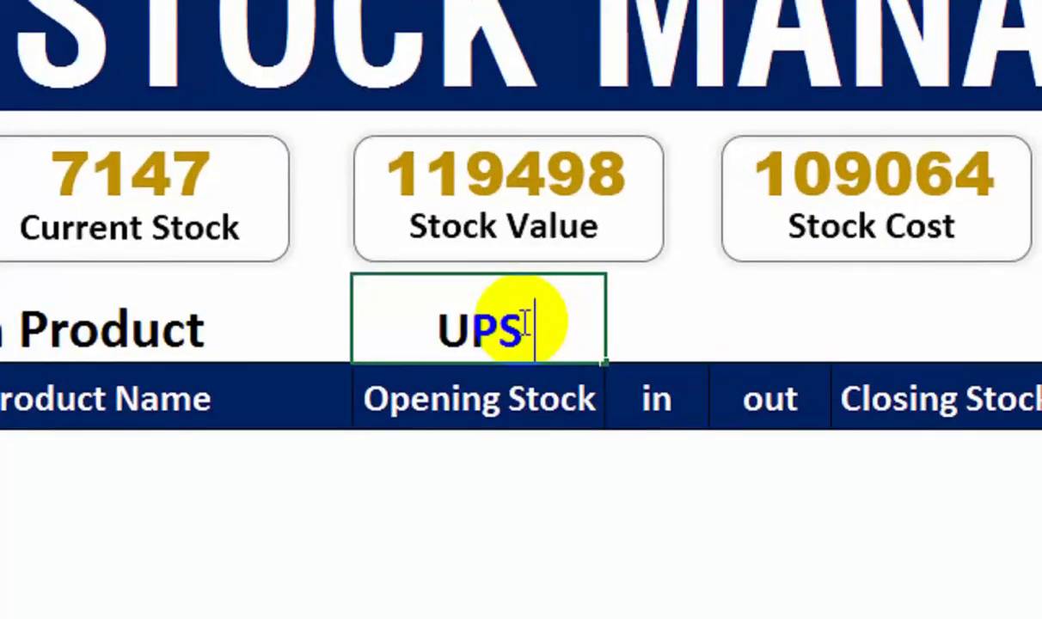
key(Return)
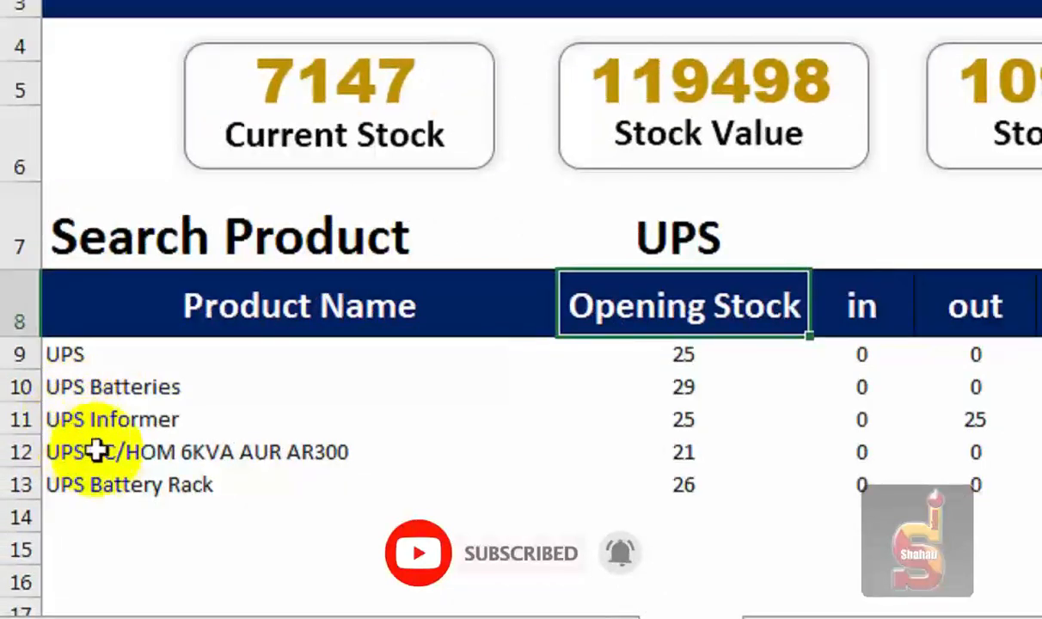
Step: Set the product search on the Report sheet to DVR and look over the listed results
click(693, 236)
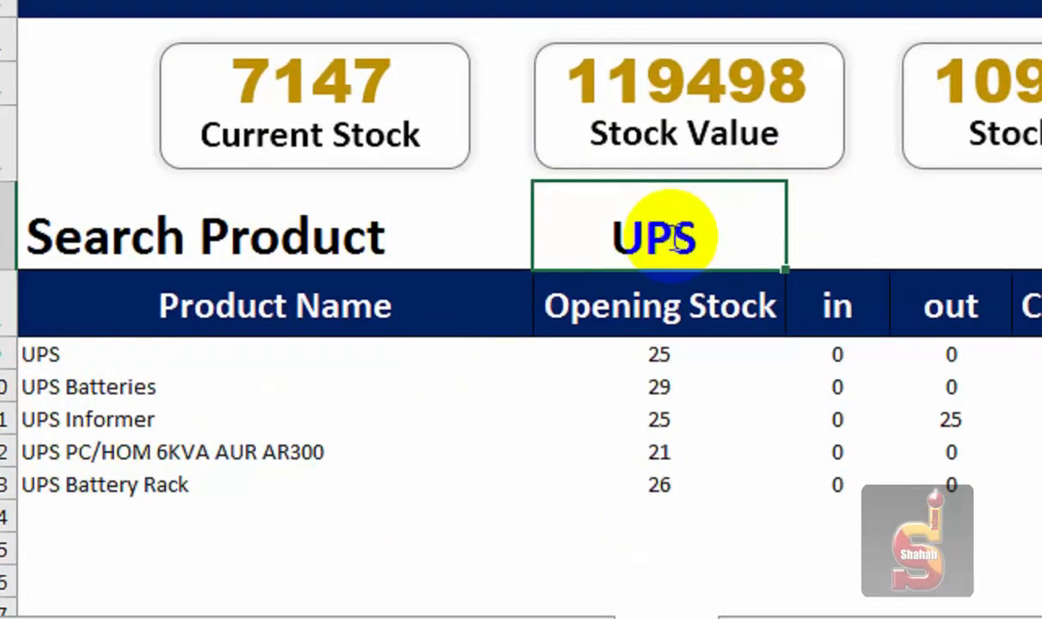
text(DVR)
click(604, 440)
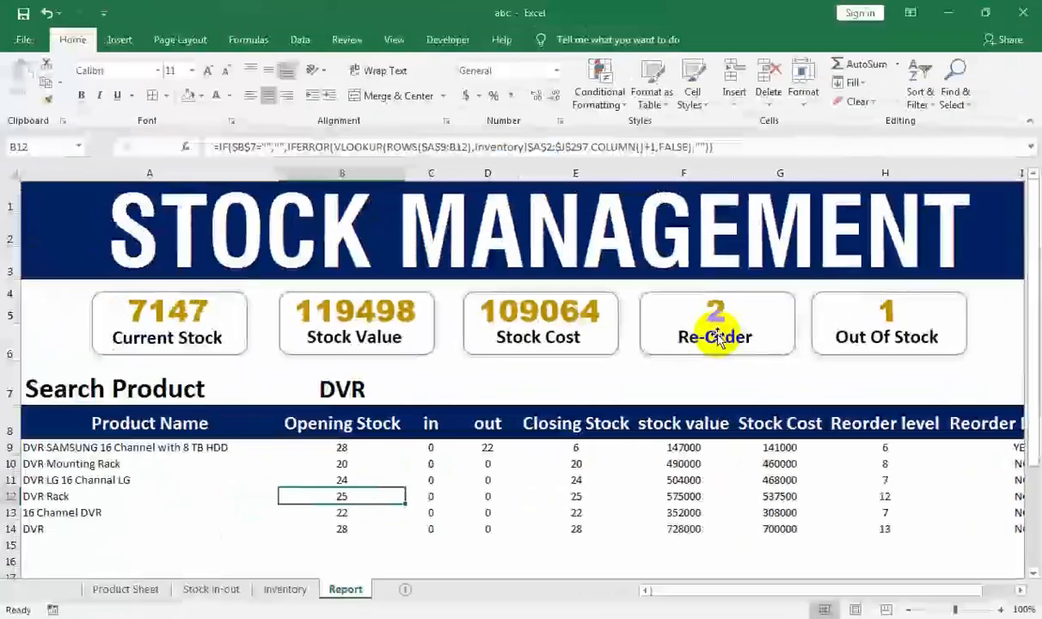
click(486, 393)
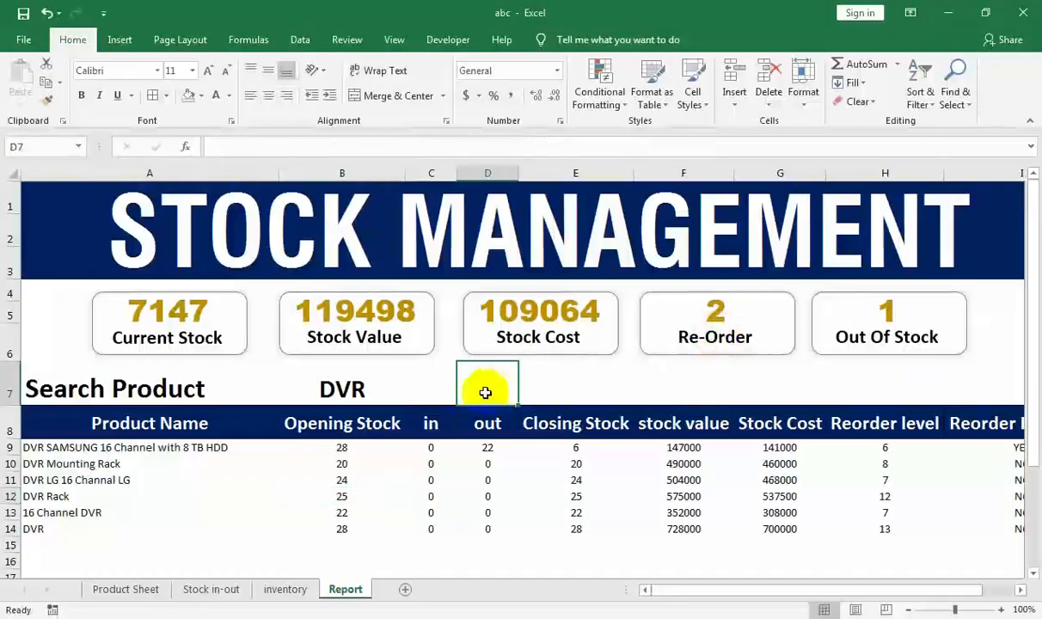
click(355, 389)
click(355, 451)
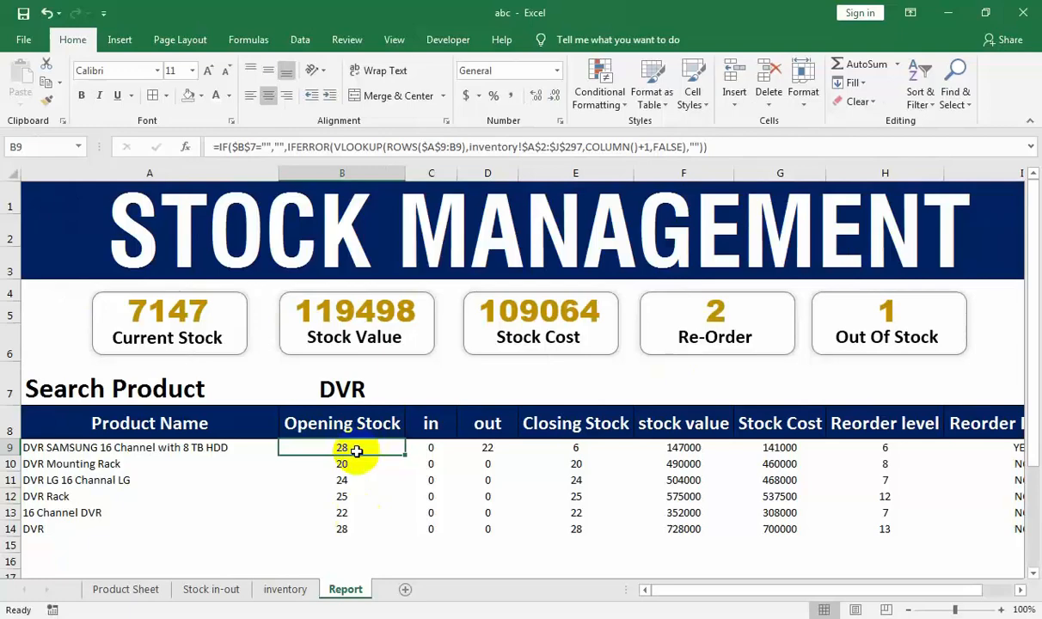
Step: Hide helper column A on the inventory sheet
click(293, 589)
right_click(83, 175)
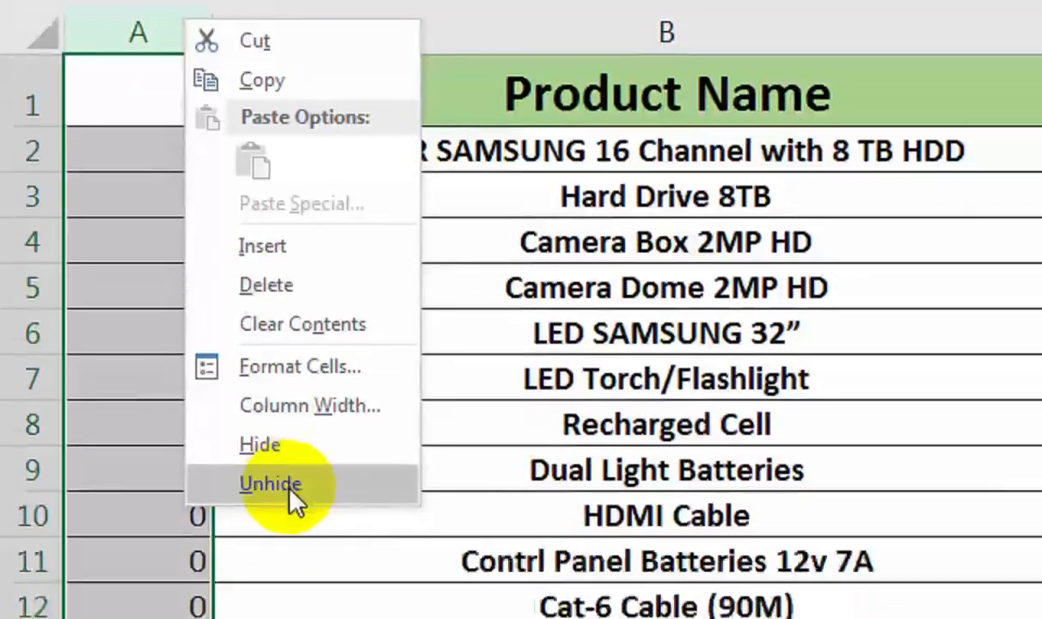
click(271, 438)
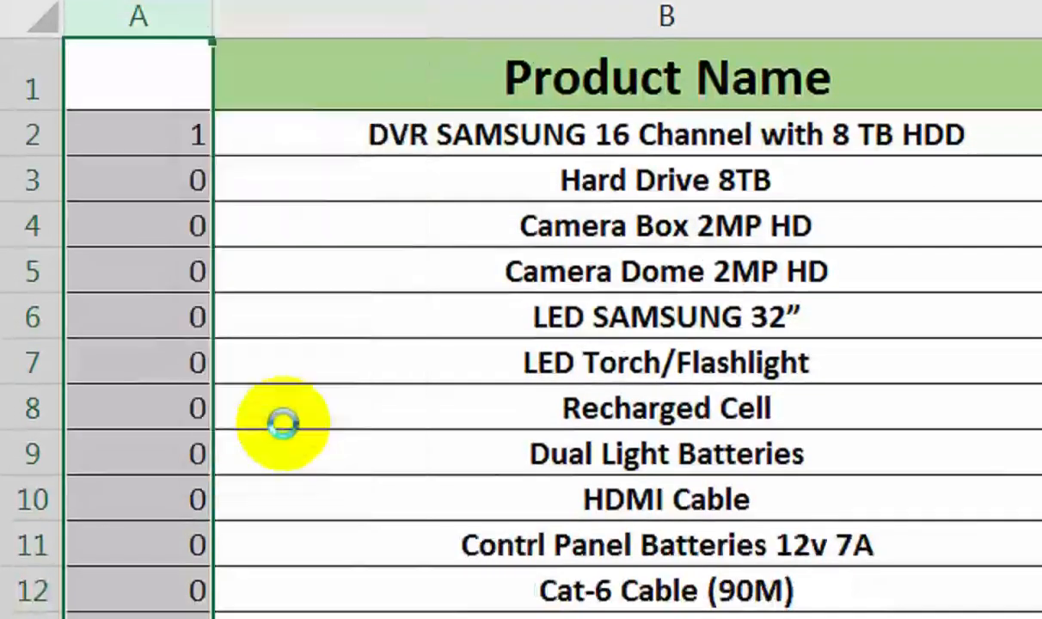
click(522, 416)
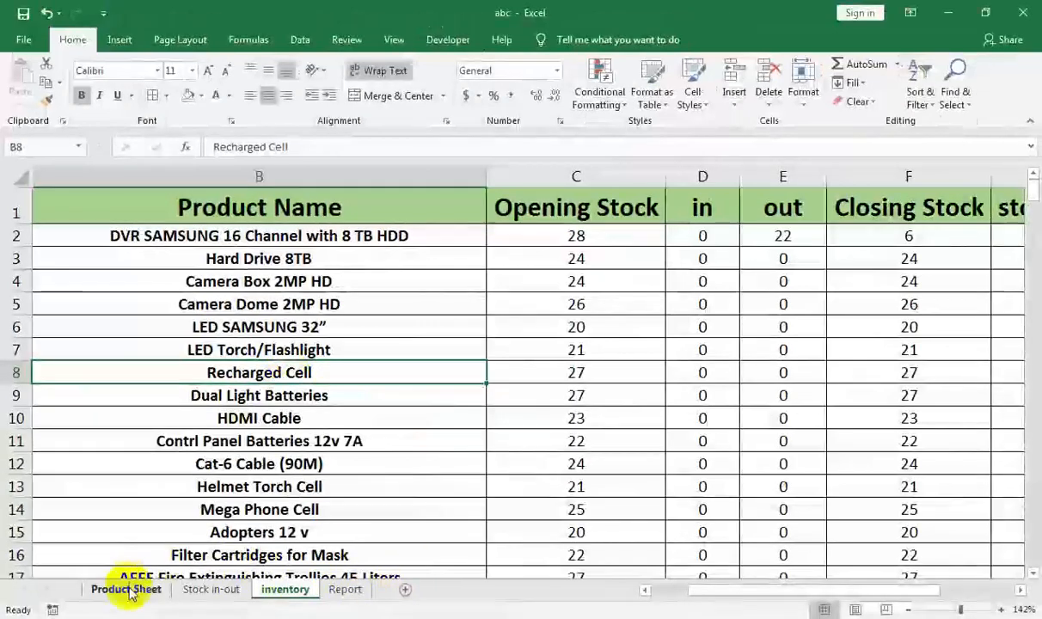
Step: Apply Comma Style to the in and out values in C9:D14 of the Report sheet
click(125, 589)
click(345, 590)
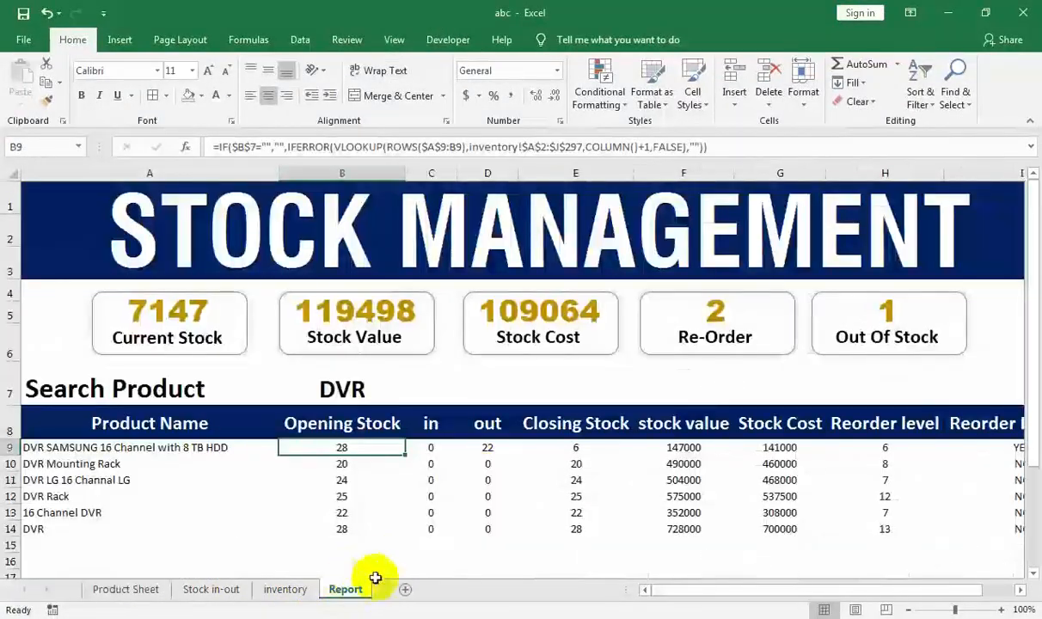
drag(434, 447, 517, 527)
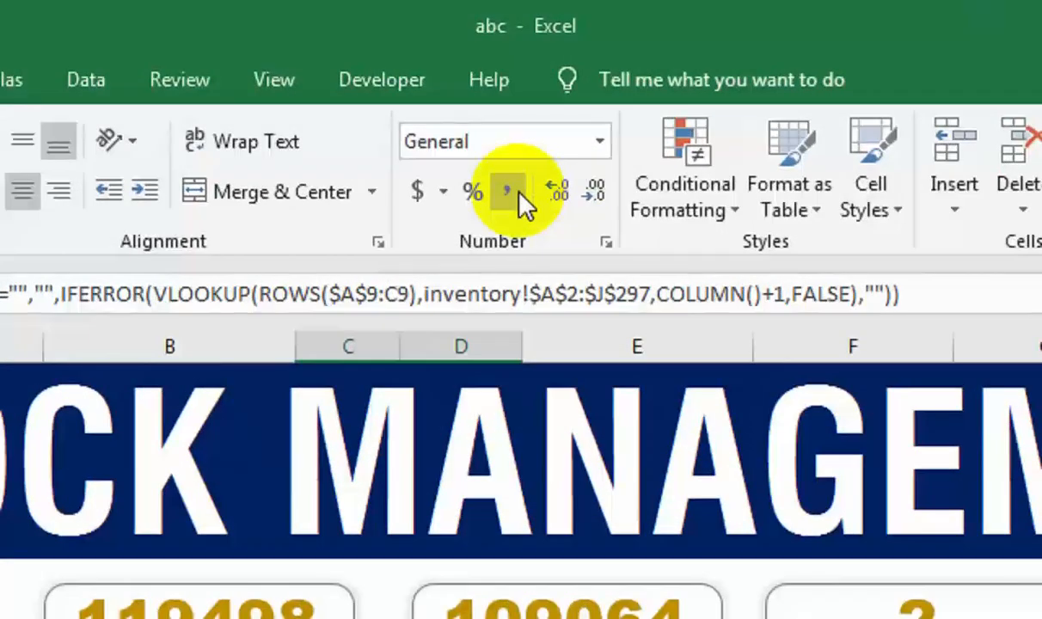
click(510, 96)
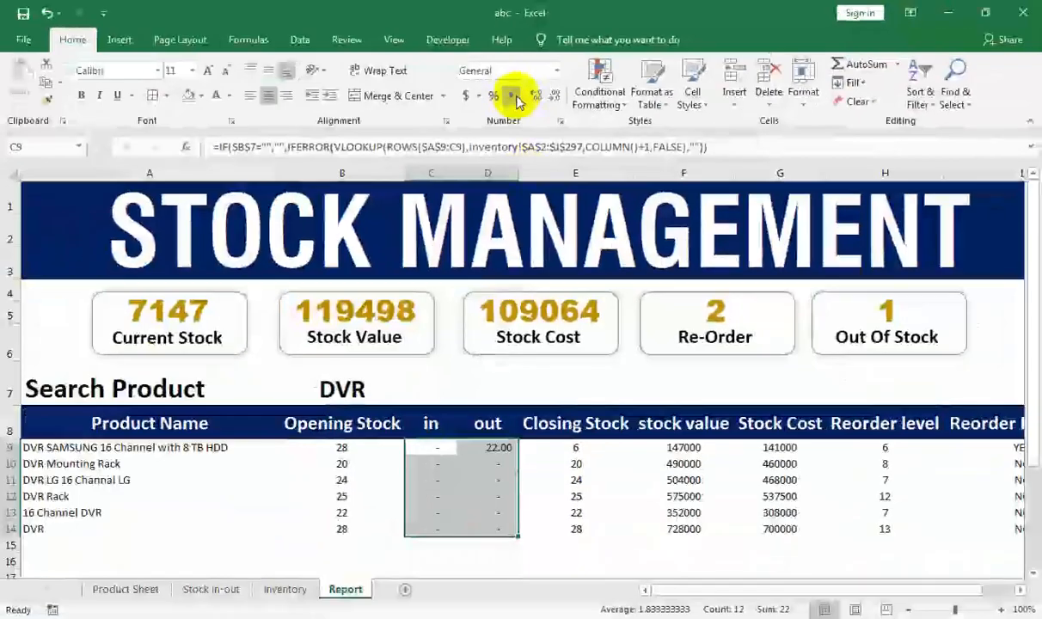
click(437, 479)
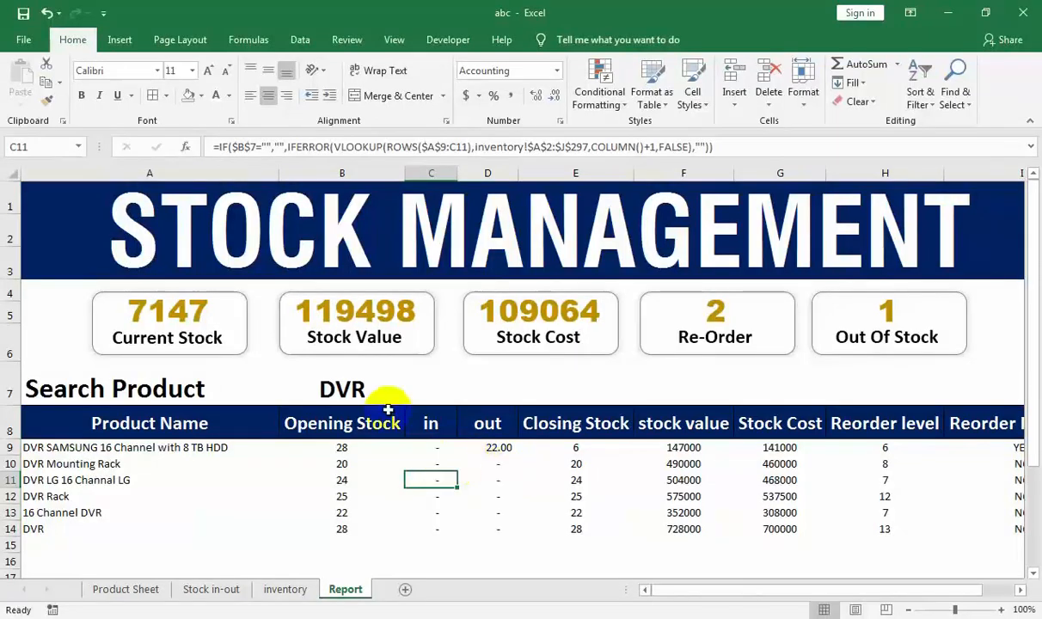